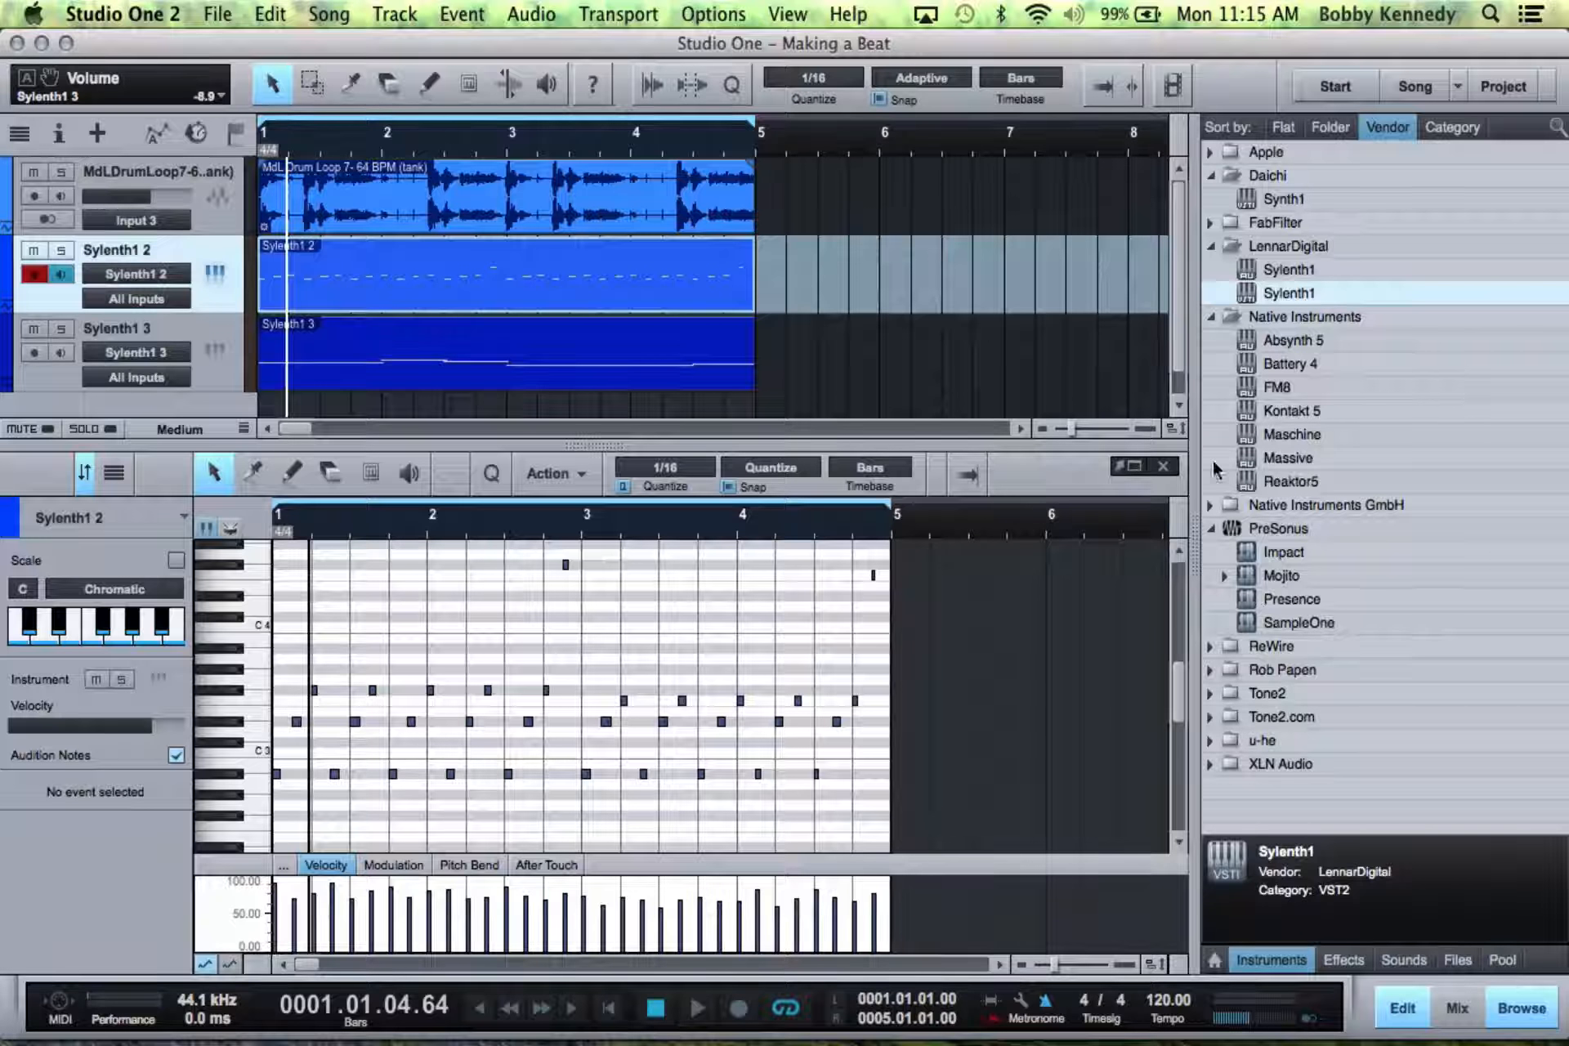
# - Close the note editor and solo the Sylenth1 2 and Sylenth1 3 tracks while the loop plays
pyautogui.click(1164, 468)
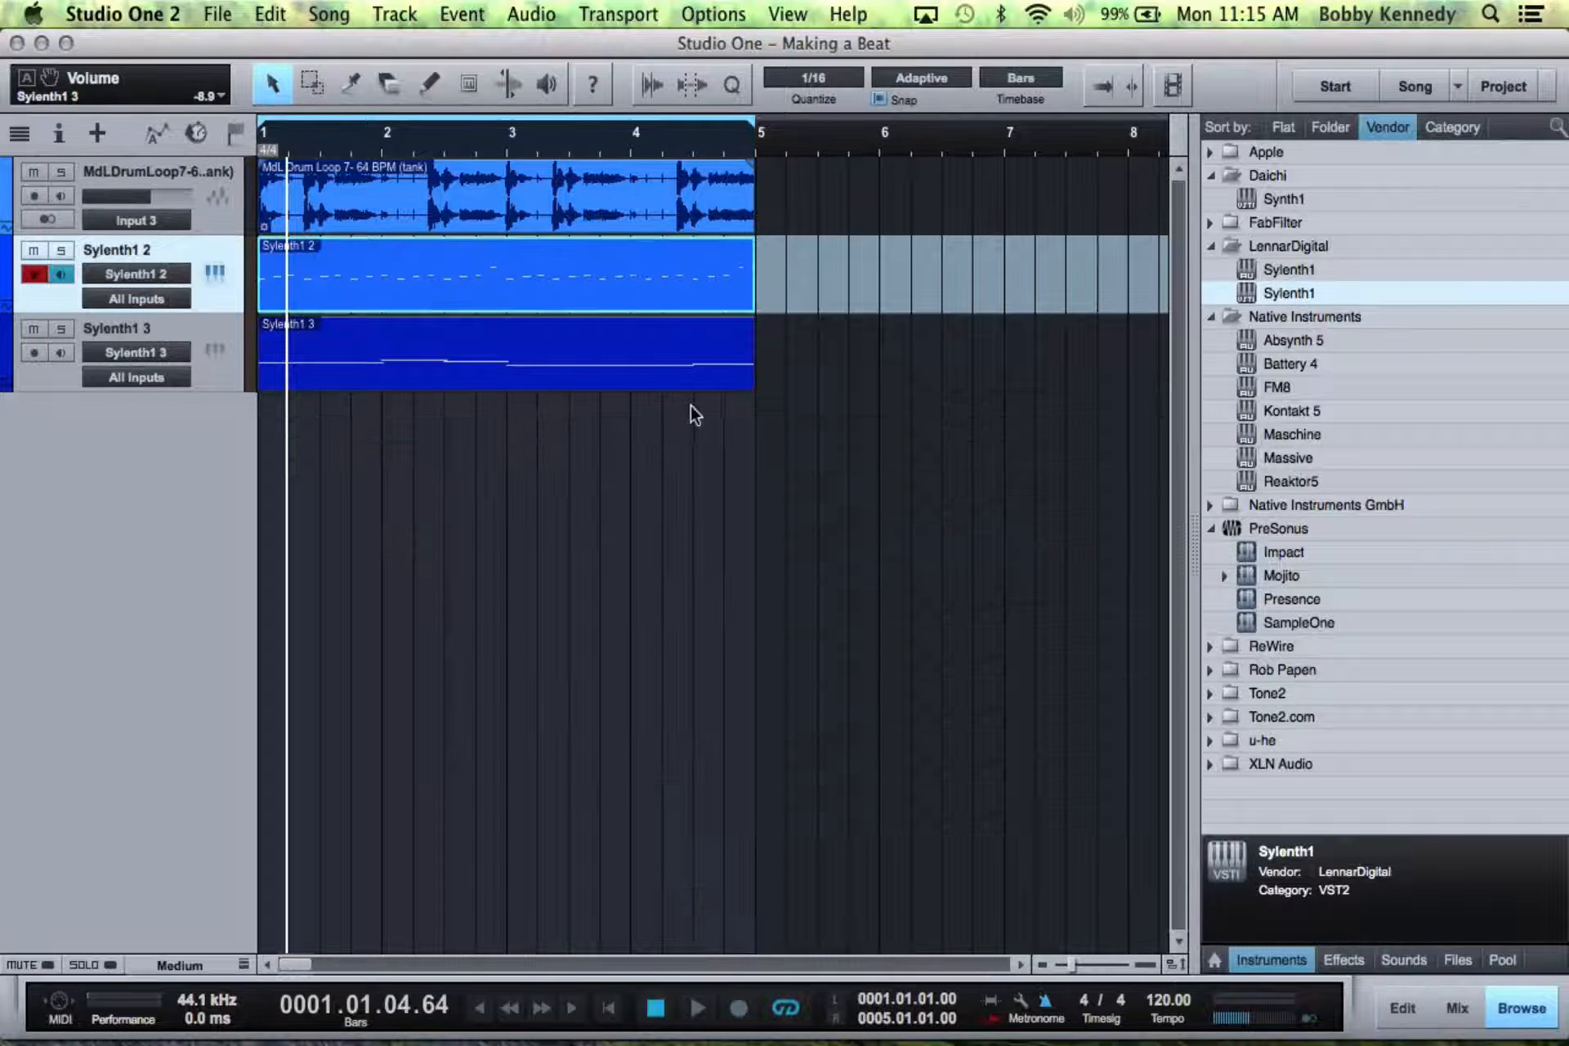
pyautogui.click(60, 251)
pyautogui.press('space')
pyautogui.press('c')
pyautogui.click(63, 341)
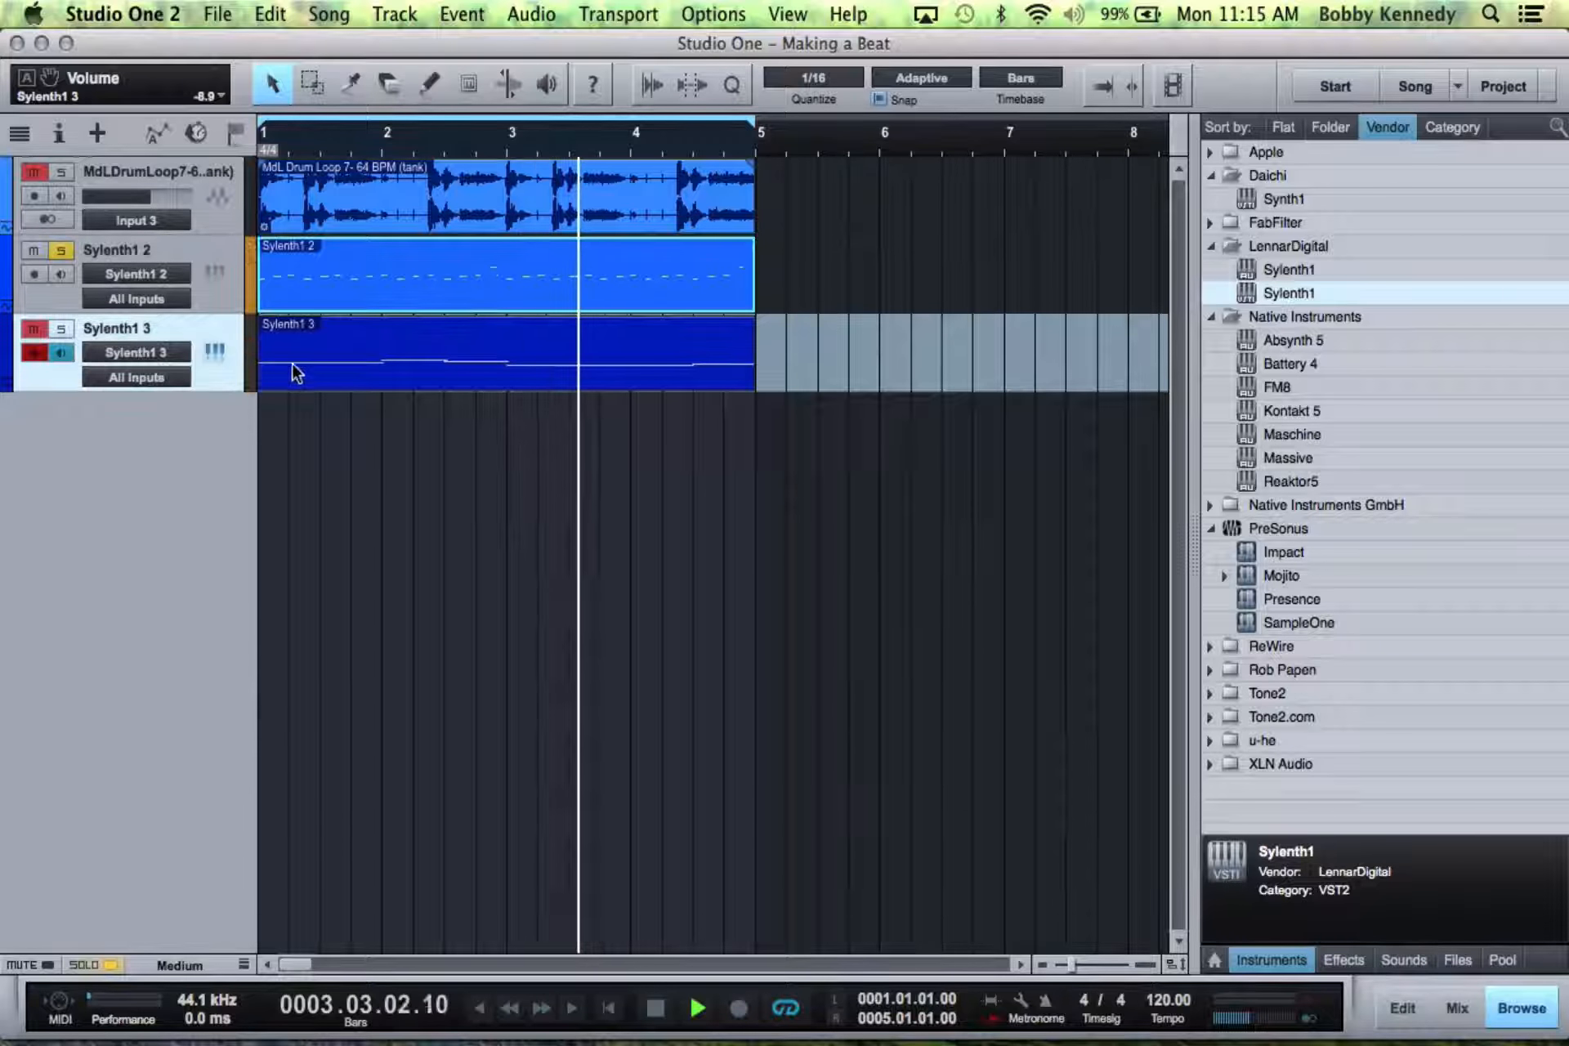
# - Move the Sylenth1 3 clip onto a new track below, stop playback and return to the song start
pyautogui.moveTo(311, 376); pyautogui.dragTo(308, 455)
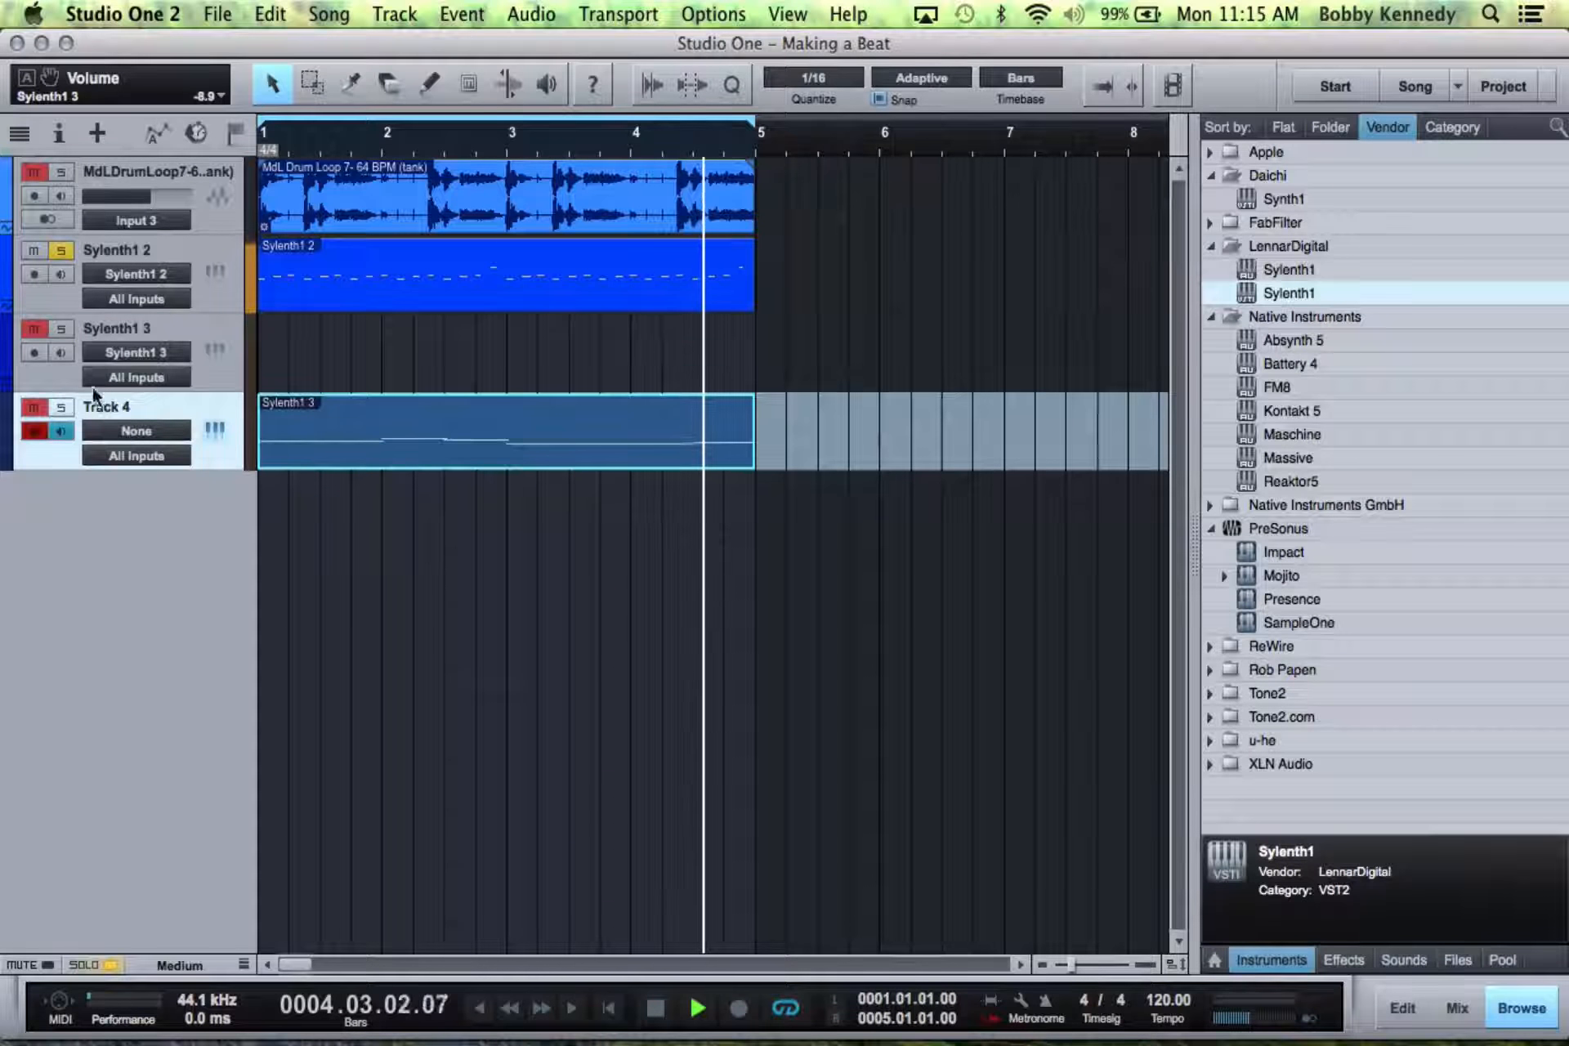
pyautogui.press('space')
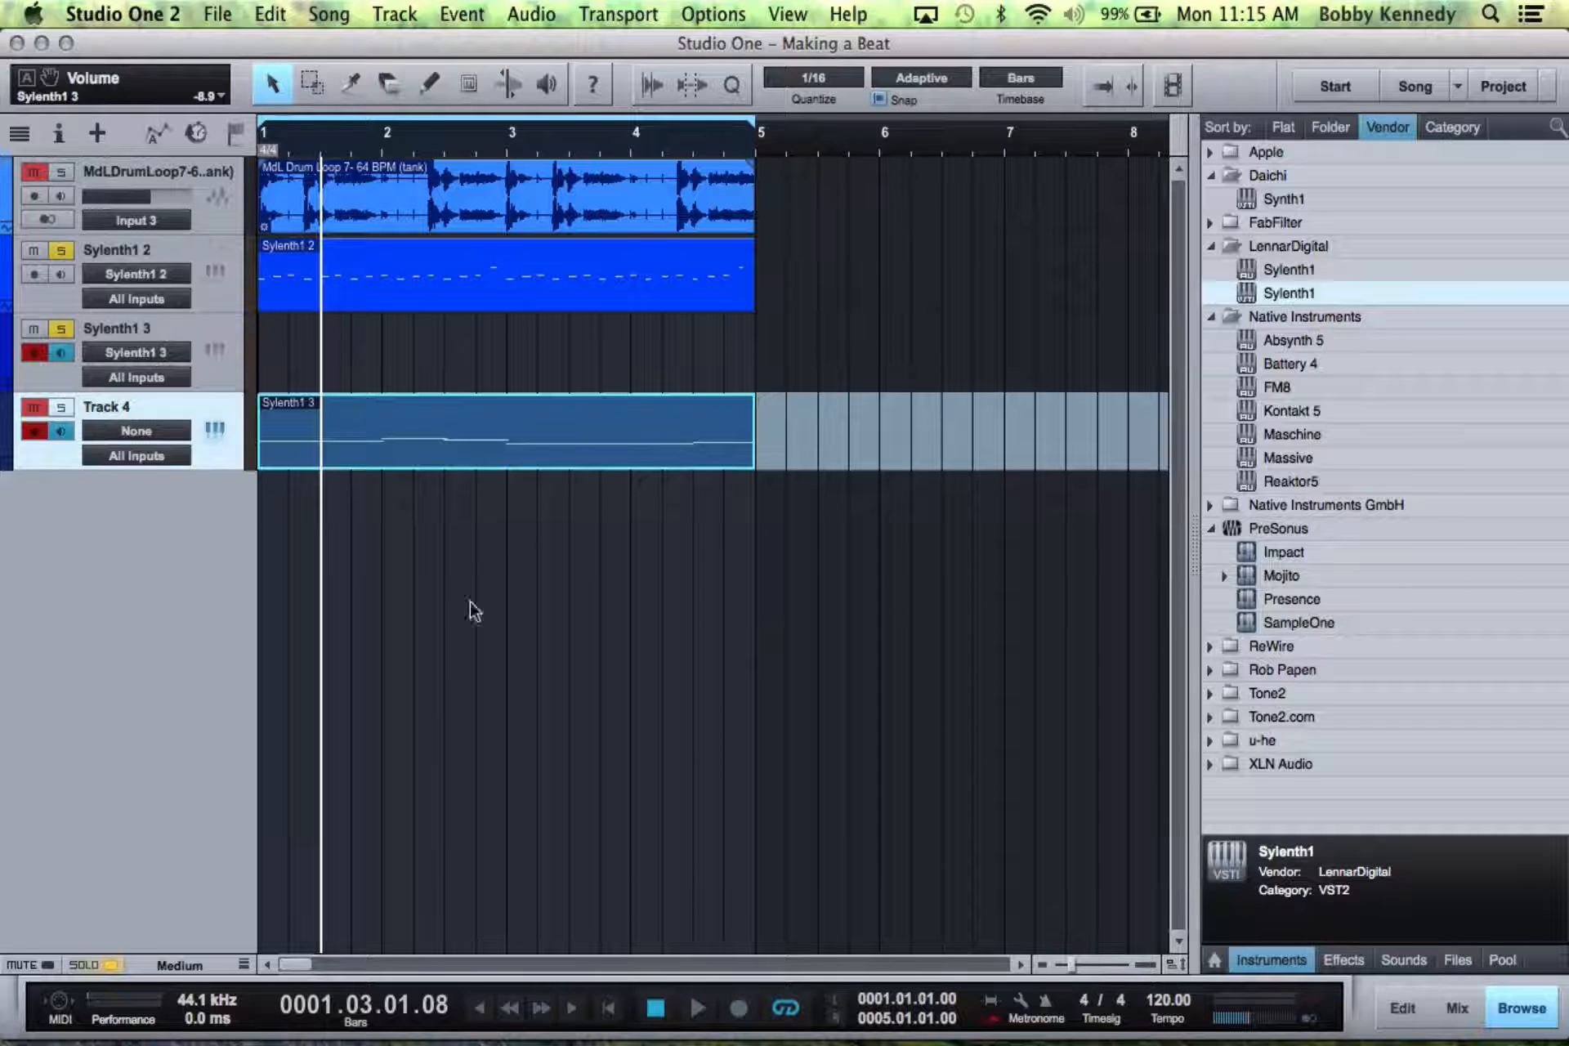
pyautogui.click(612, 1007)
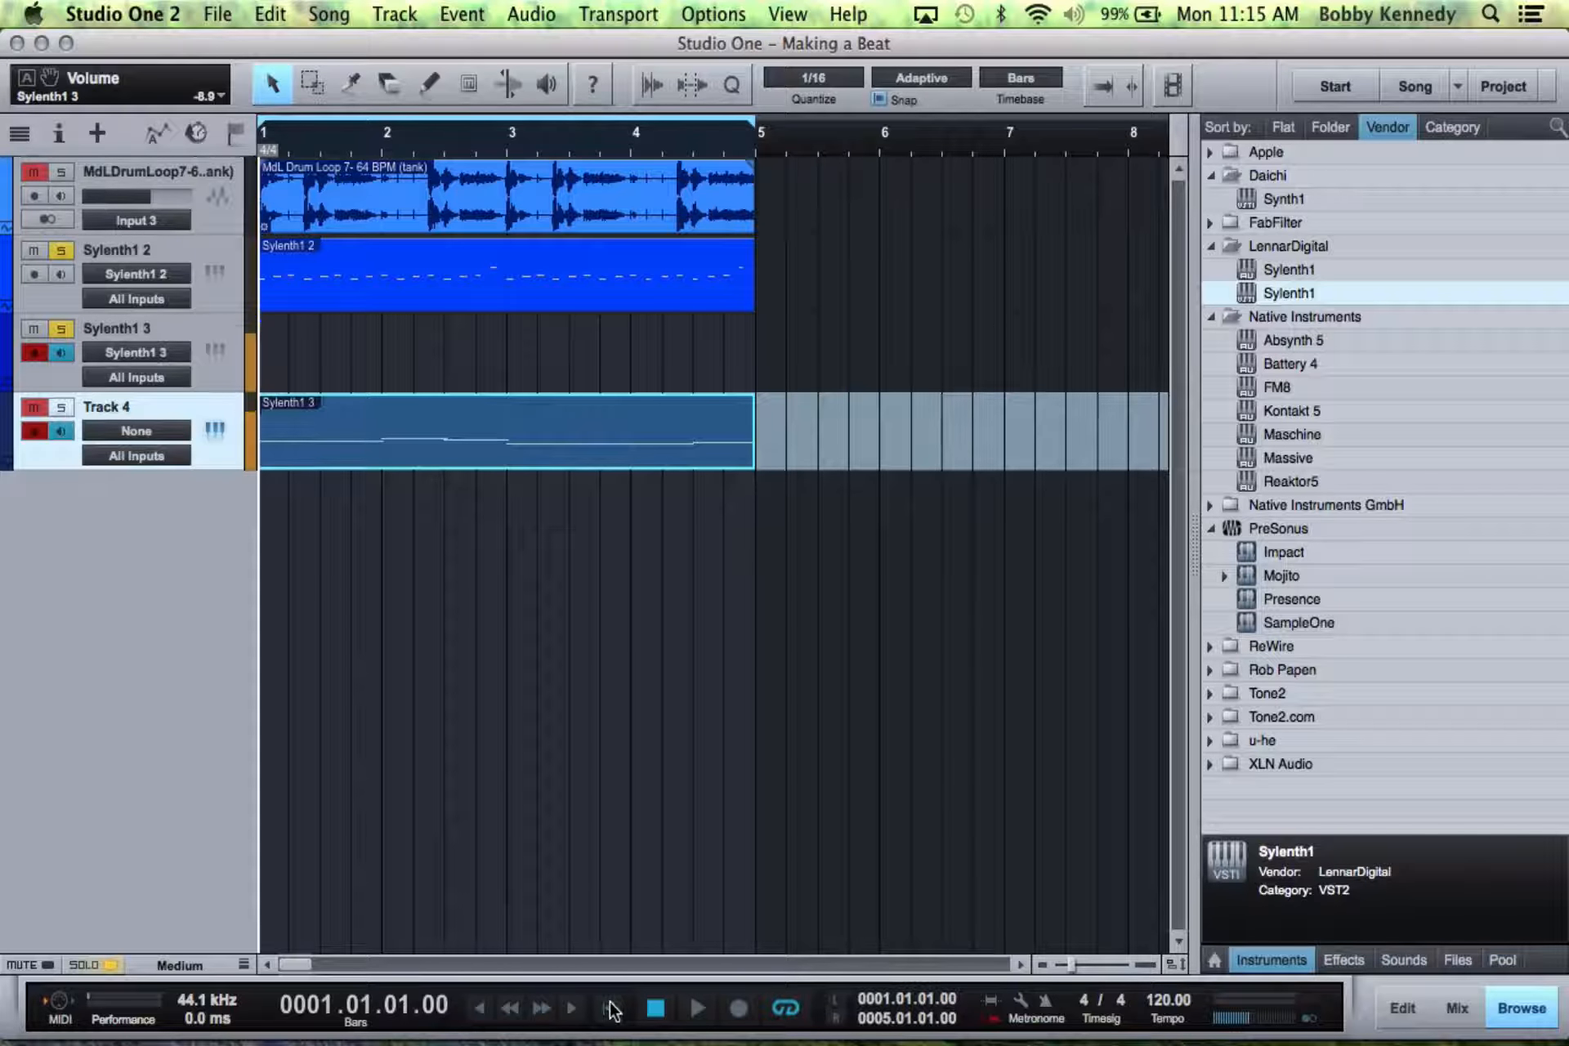
# - Examine the Sylenth1 2 clip's notes in the note editor, selecting the row of D#3 notes
pyautogui.doubleClick(418, 289)
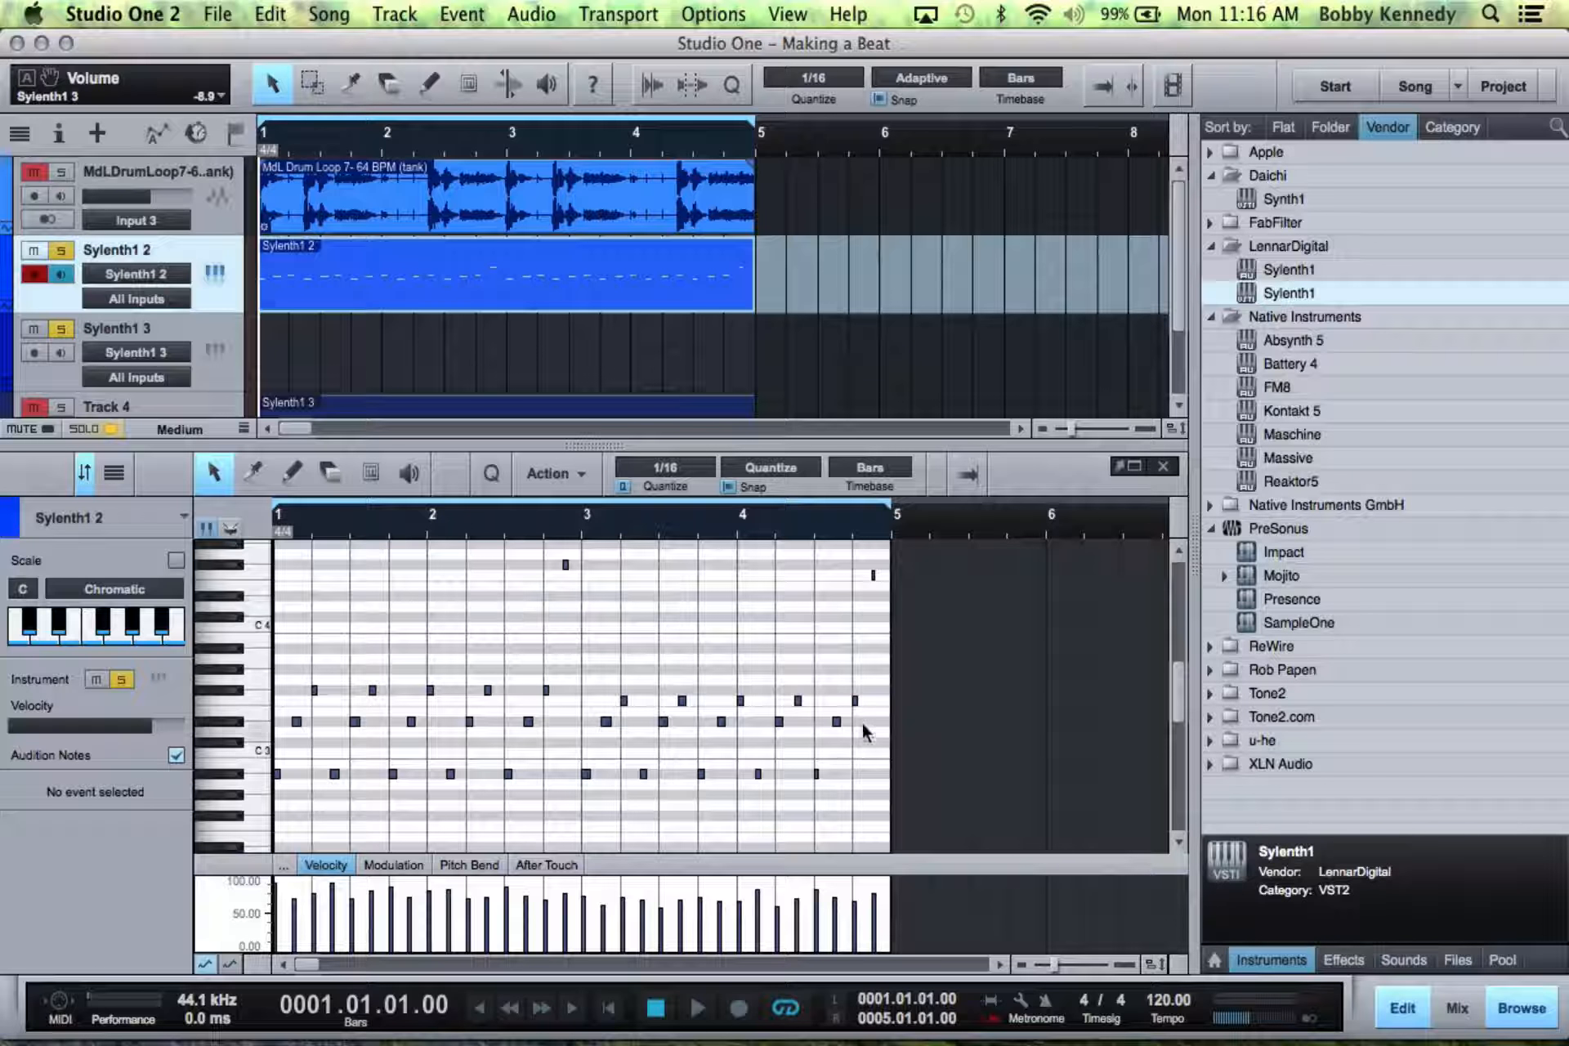
pyautogui.moveTo(862, 727); pyautogui.dragTo(288, 728)
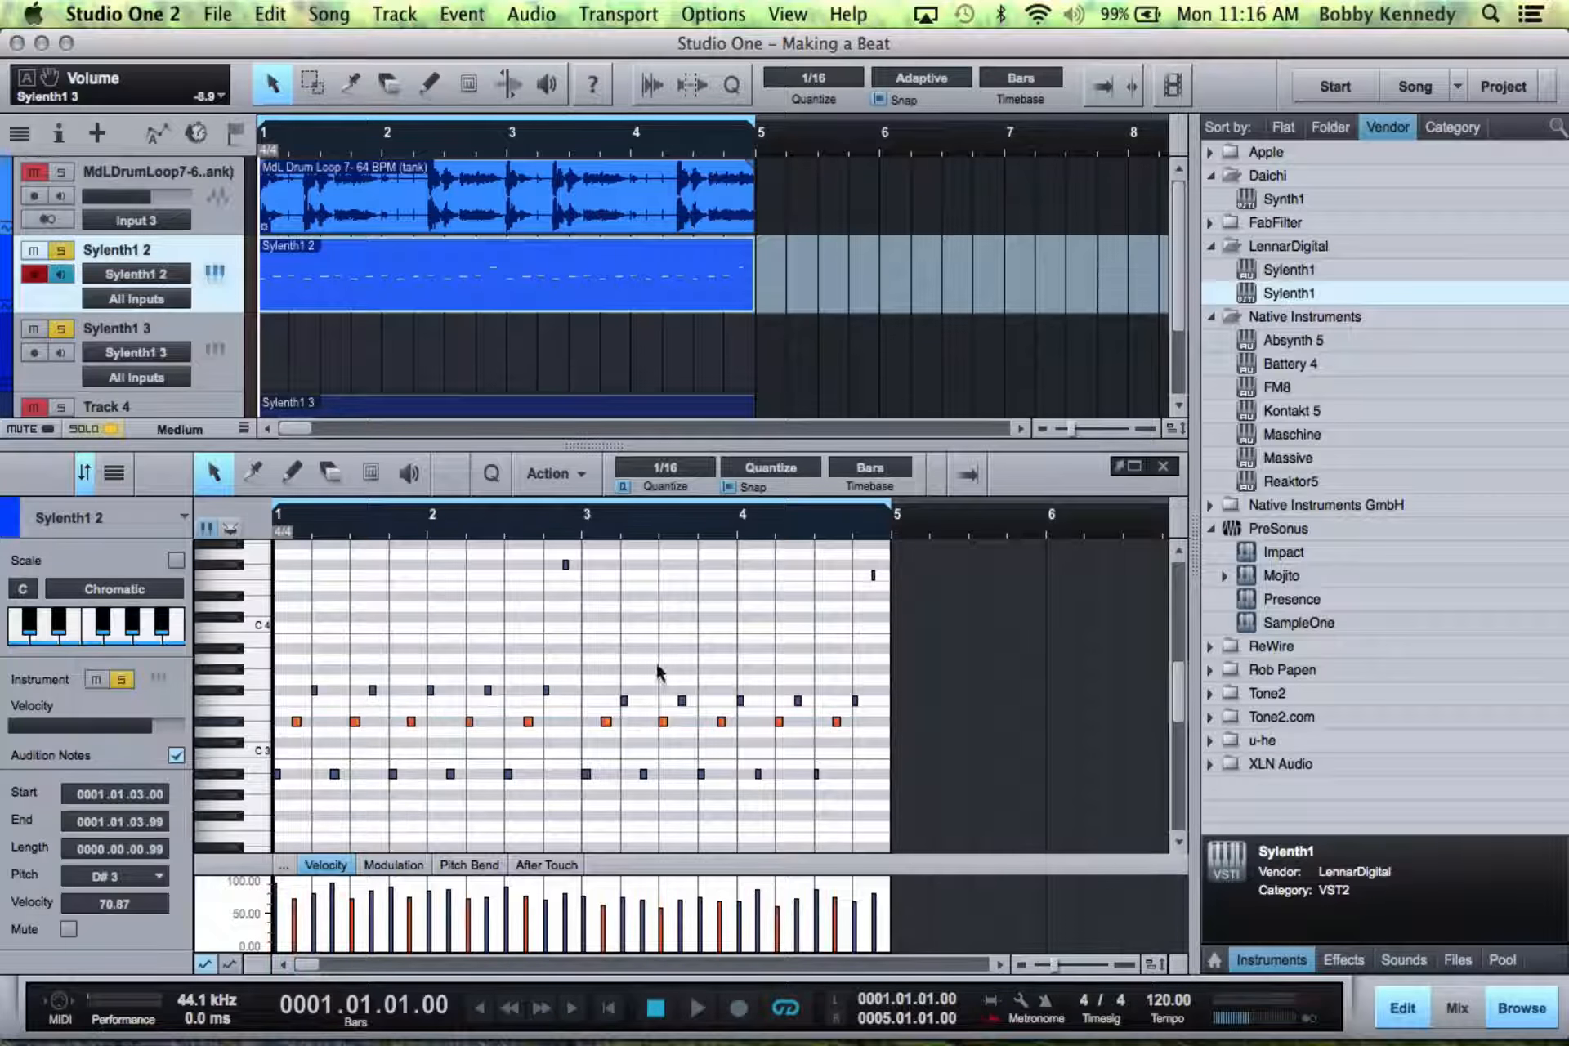
pyautogui.click(1163, 467)
# - Review the Sylenth1 3 track's synth settings and the notes of its clip on Track 4
pyautogui.click(184, 334)
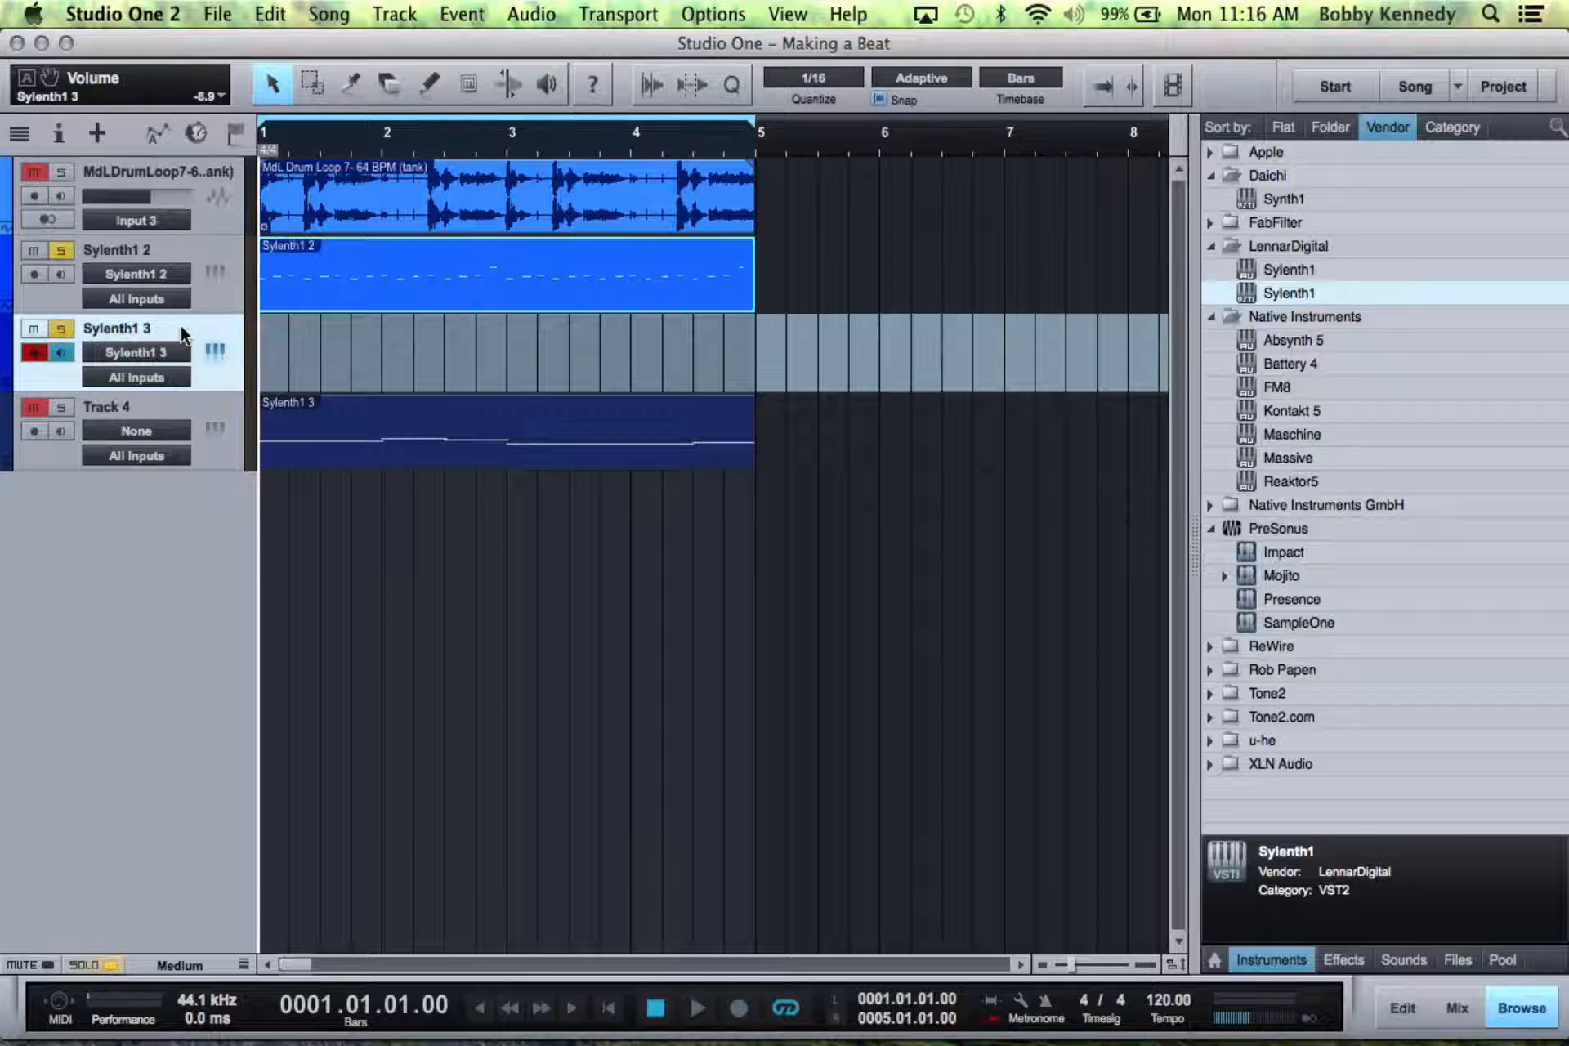
pyautogui.click(218, 352)
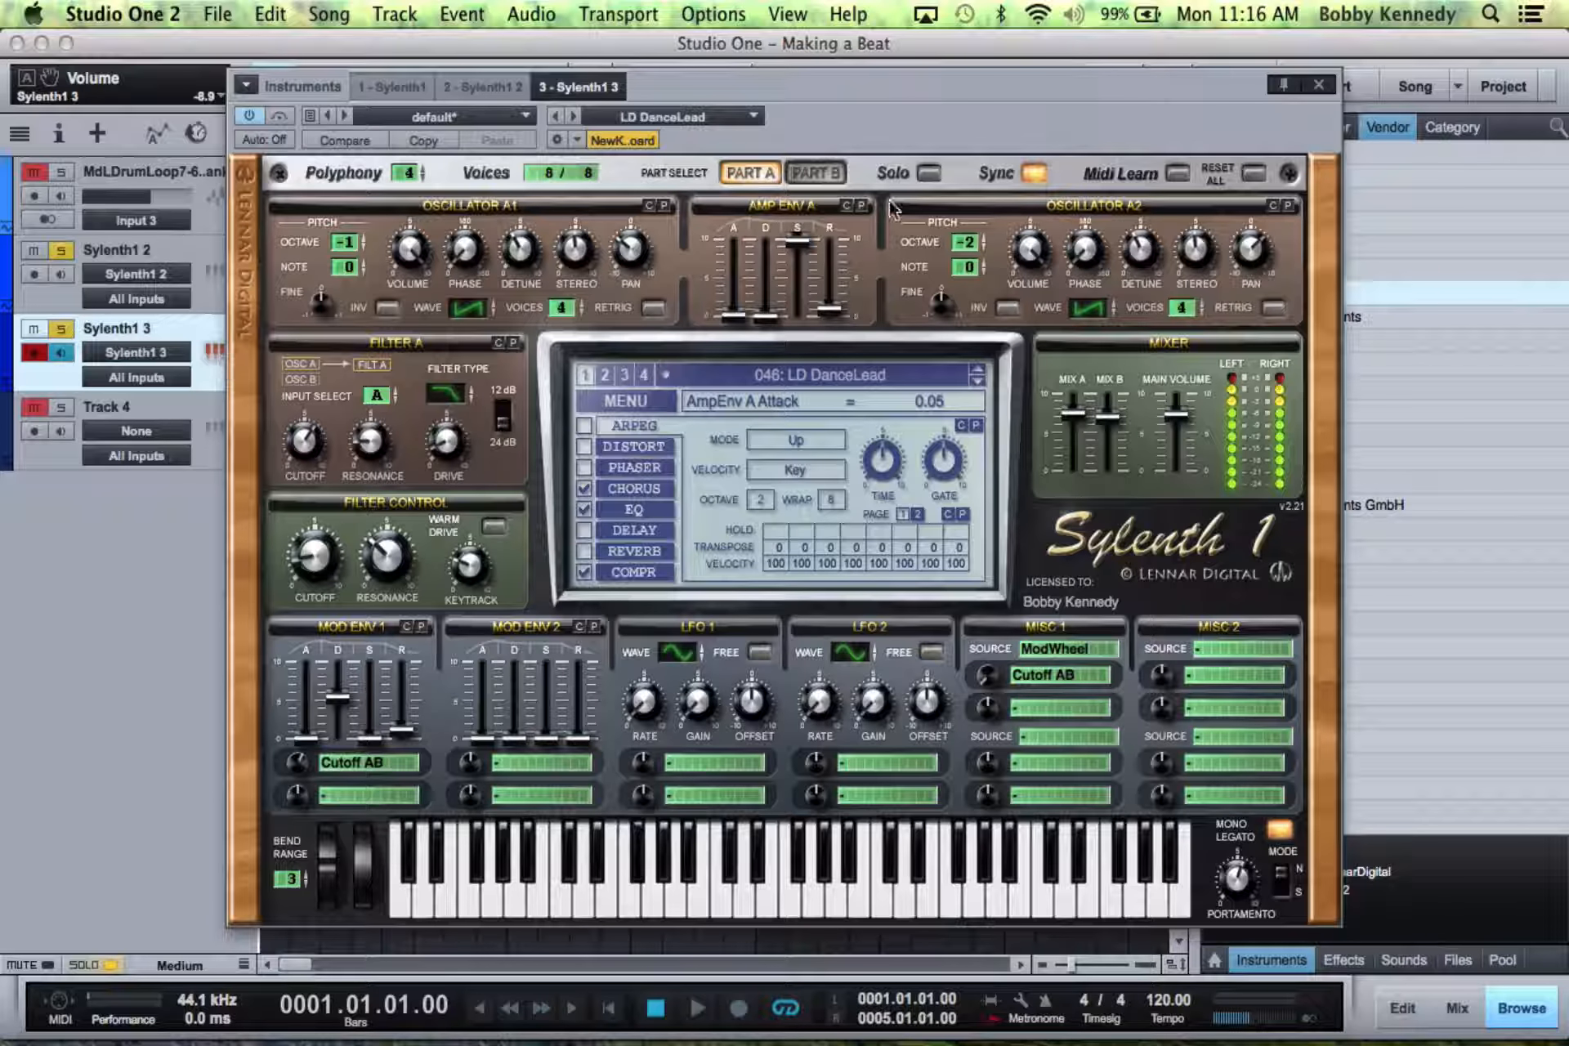
pyautogui.click(1318, 84)
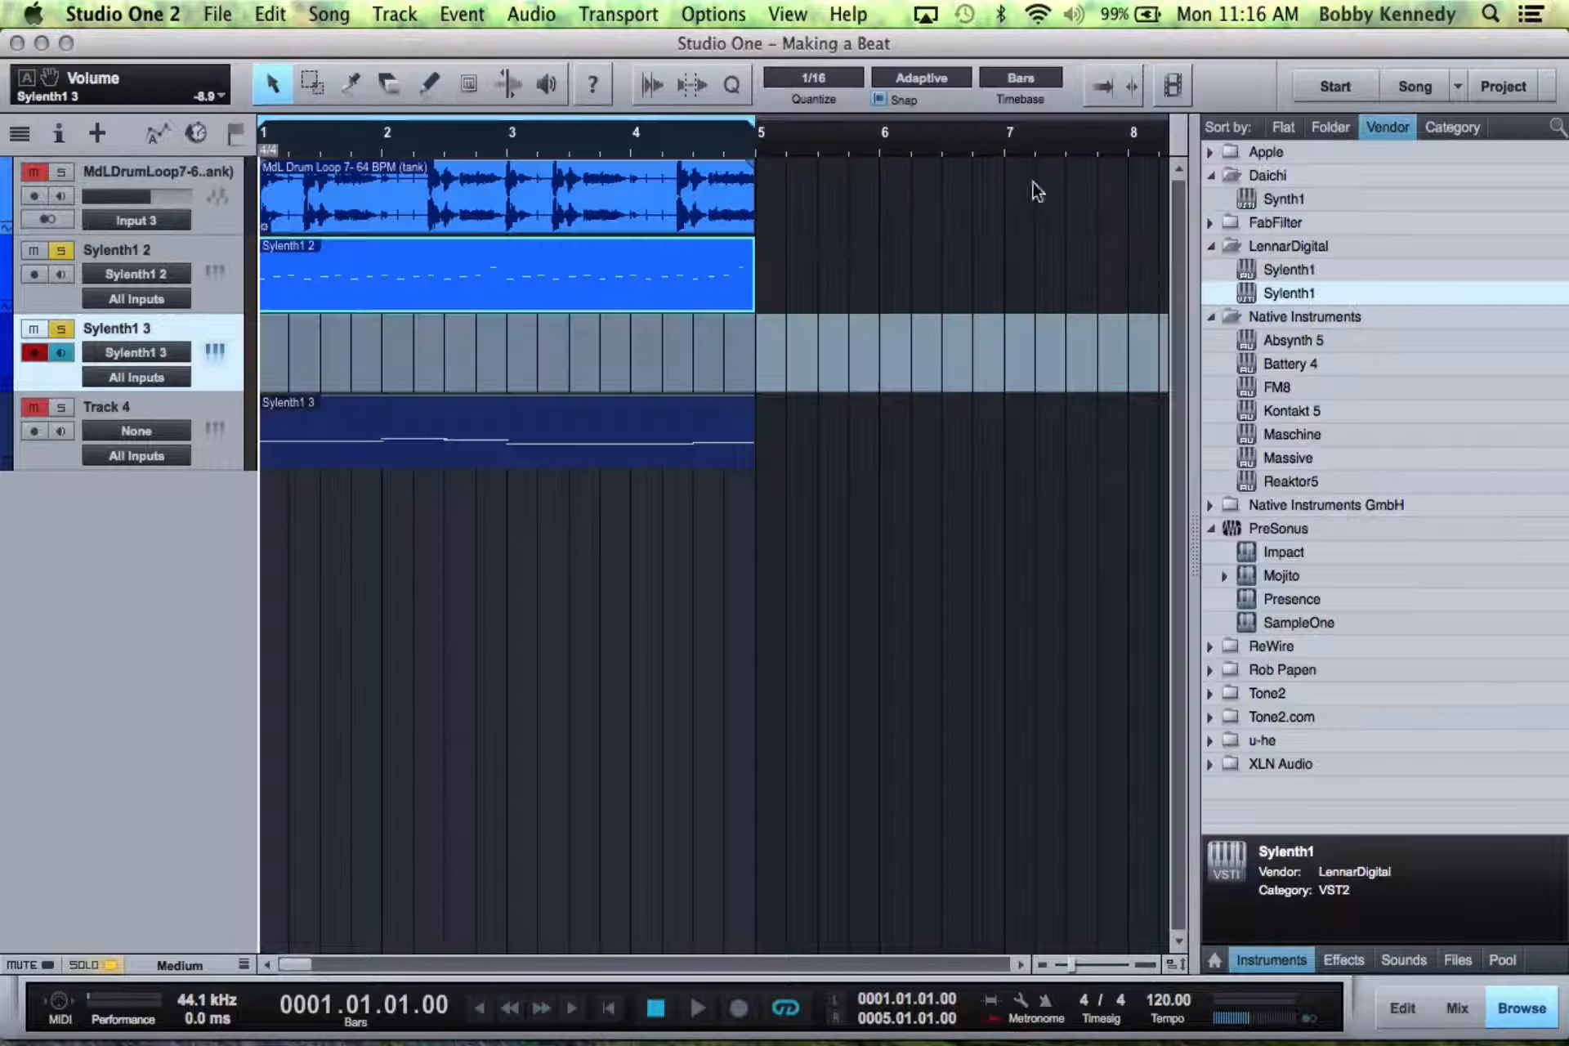
pyautogui.doubleClick(406, 415)
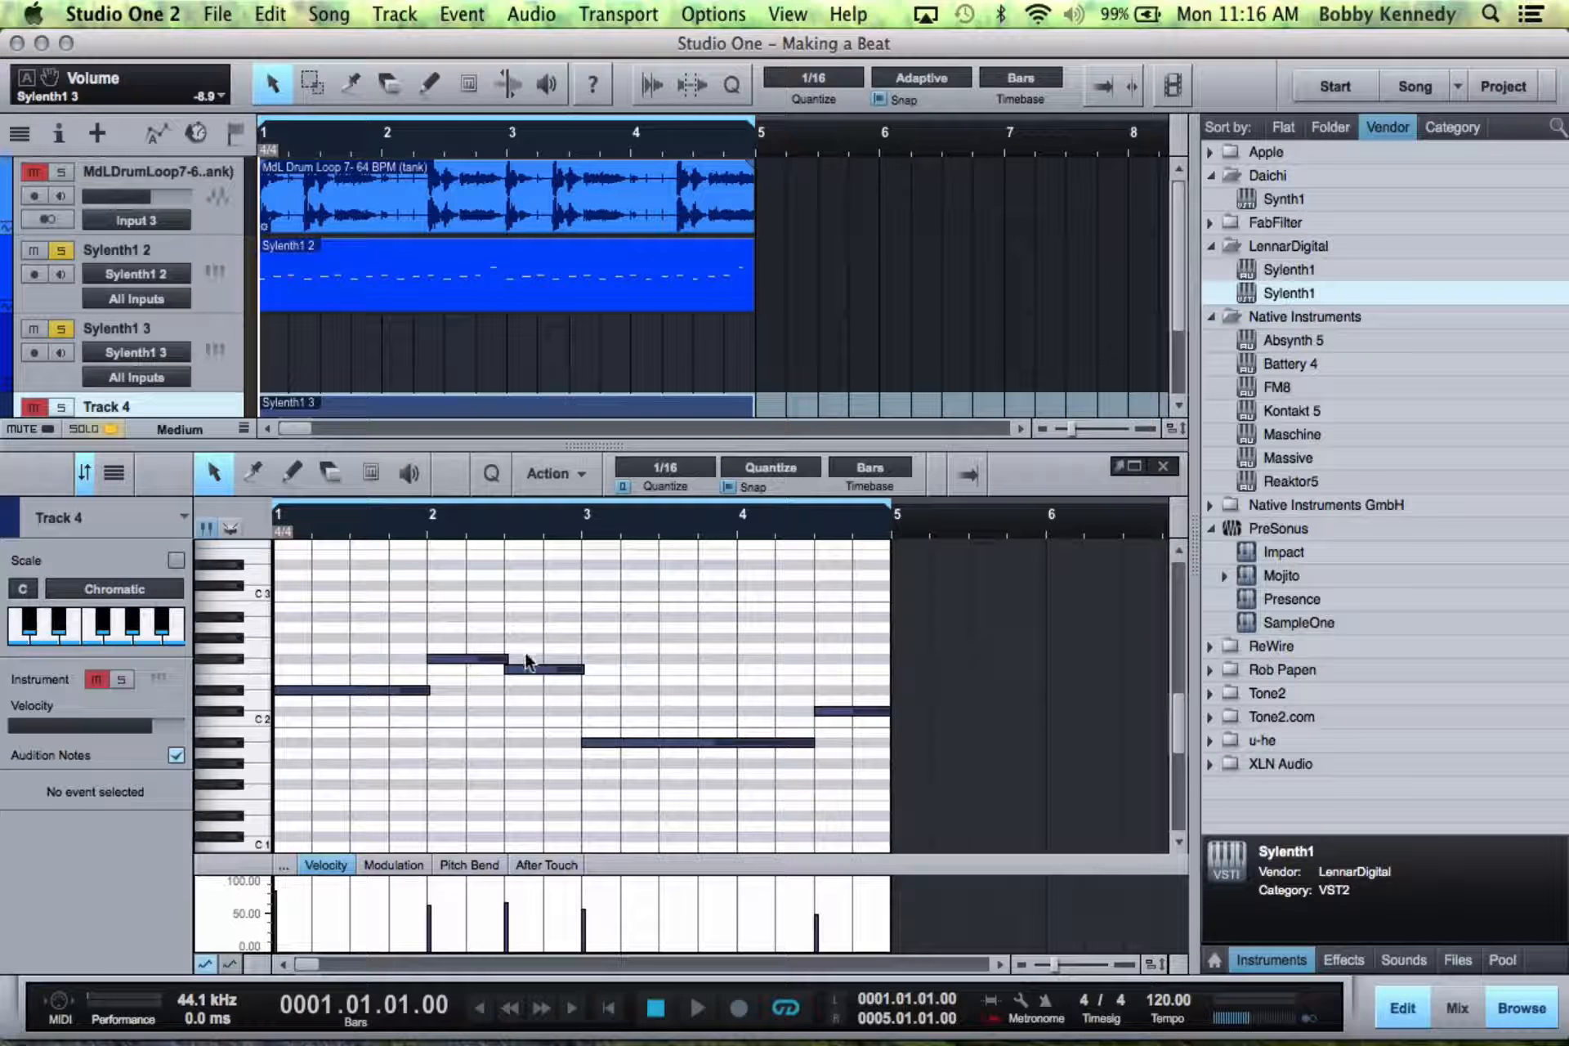
pyautogui.click(1163, 467)
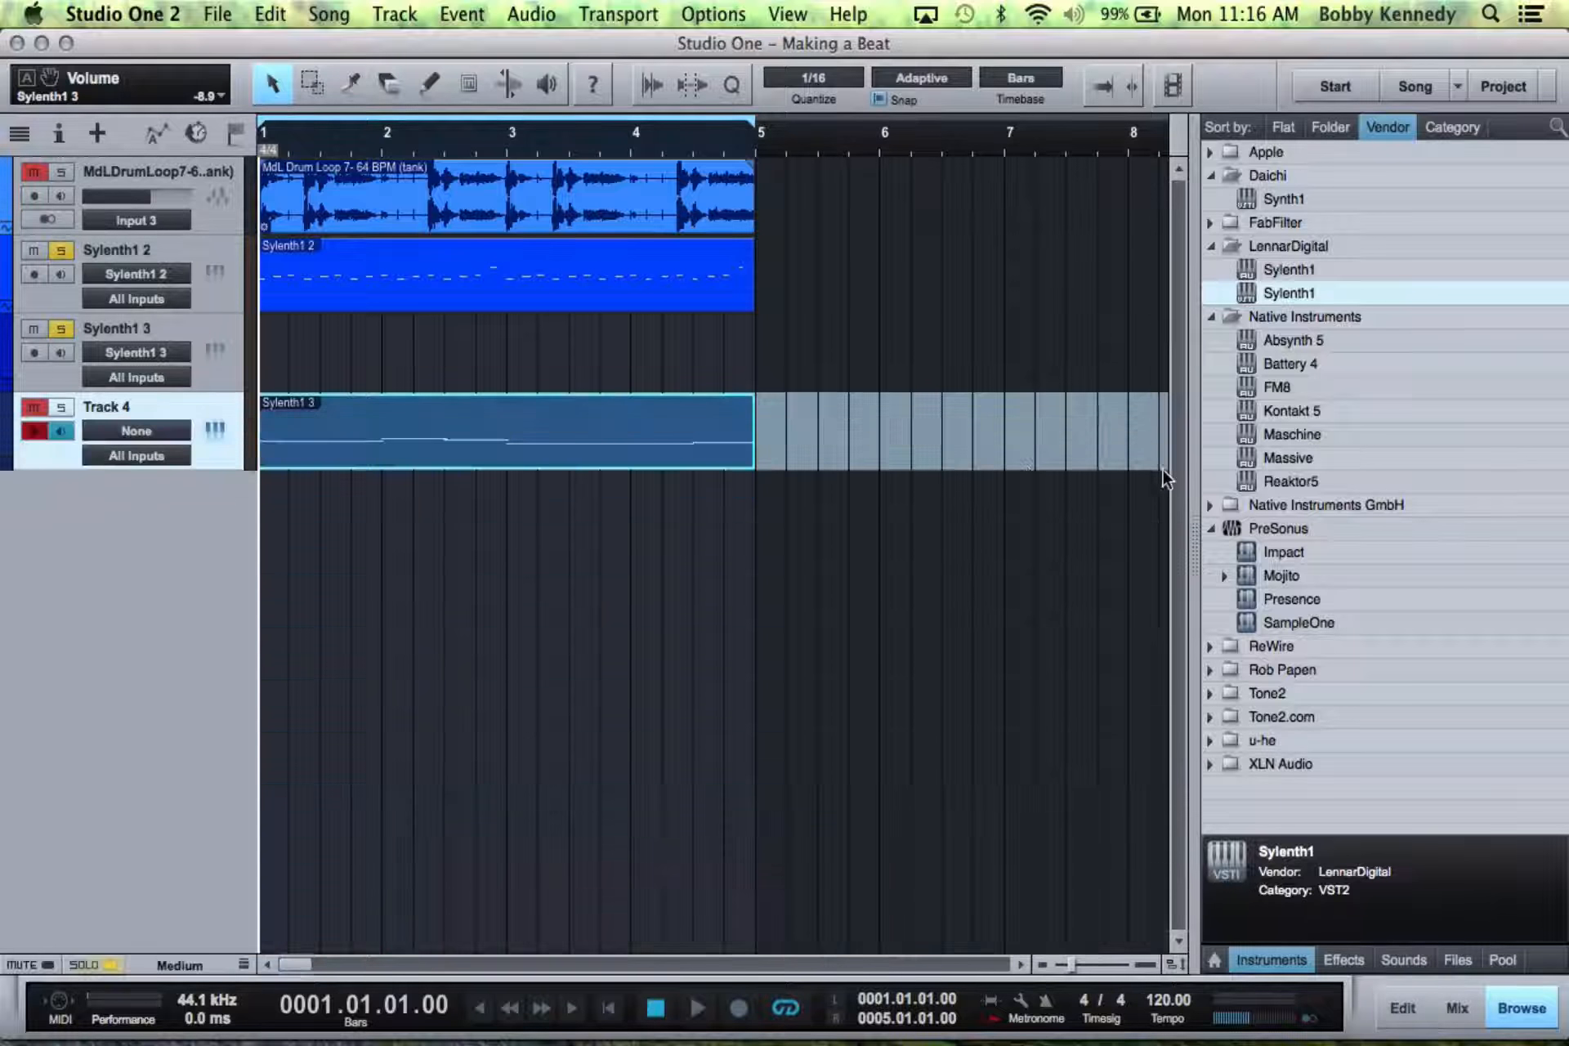
# - Move the clip from Track 4 back to the Sylenth1 3 track and delete the empty Track 4 during playback
pyautogui.moveTo(417, 431); pyautogui.dragTo(409, 337)
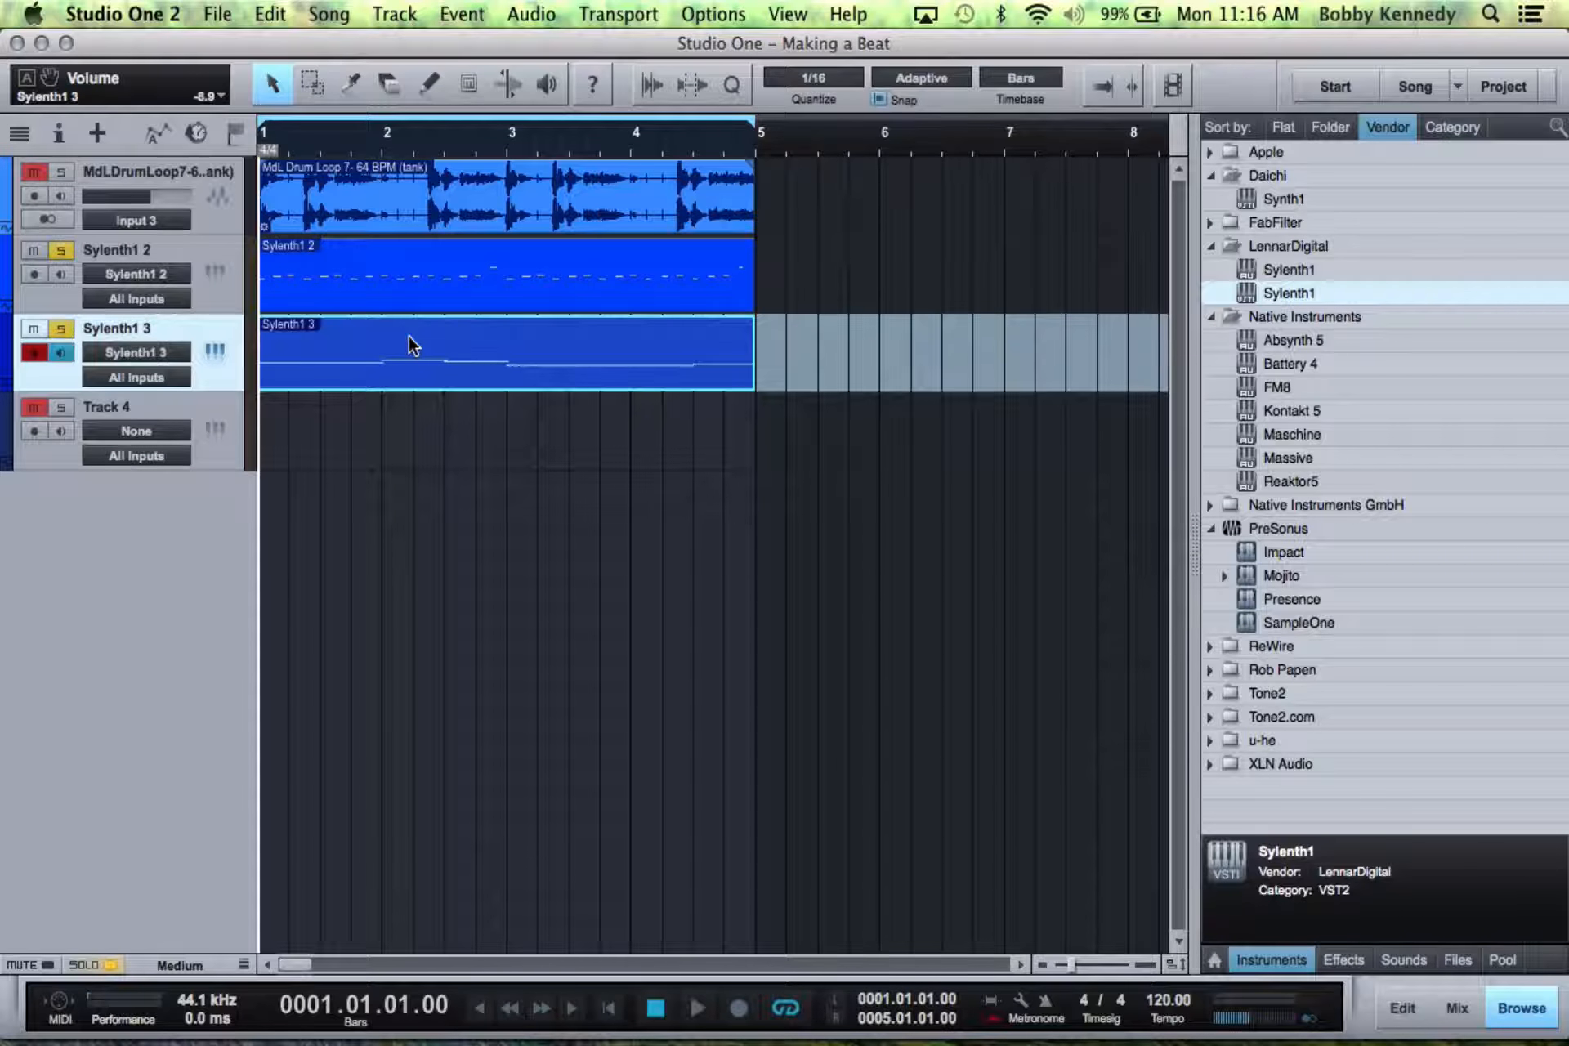
pyautogui.press('space')
pyautogui.click(209, 399)
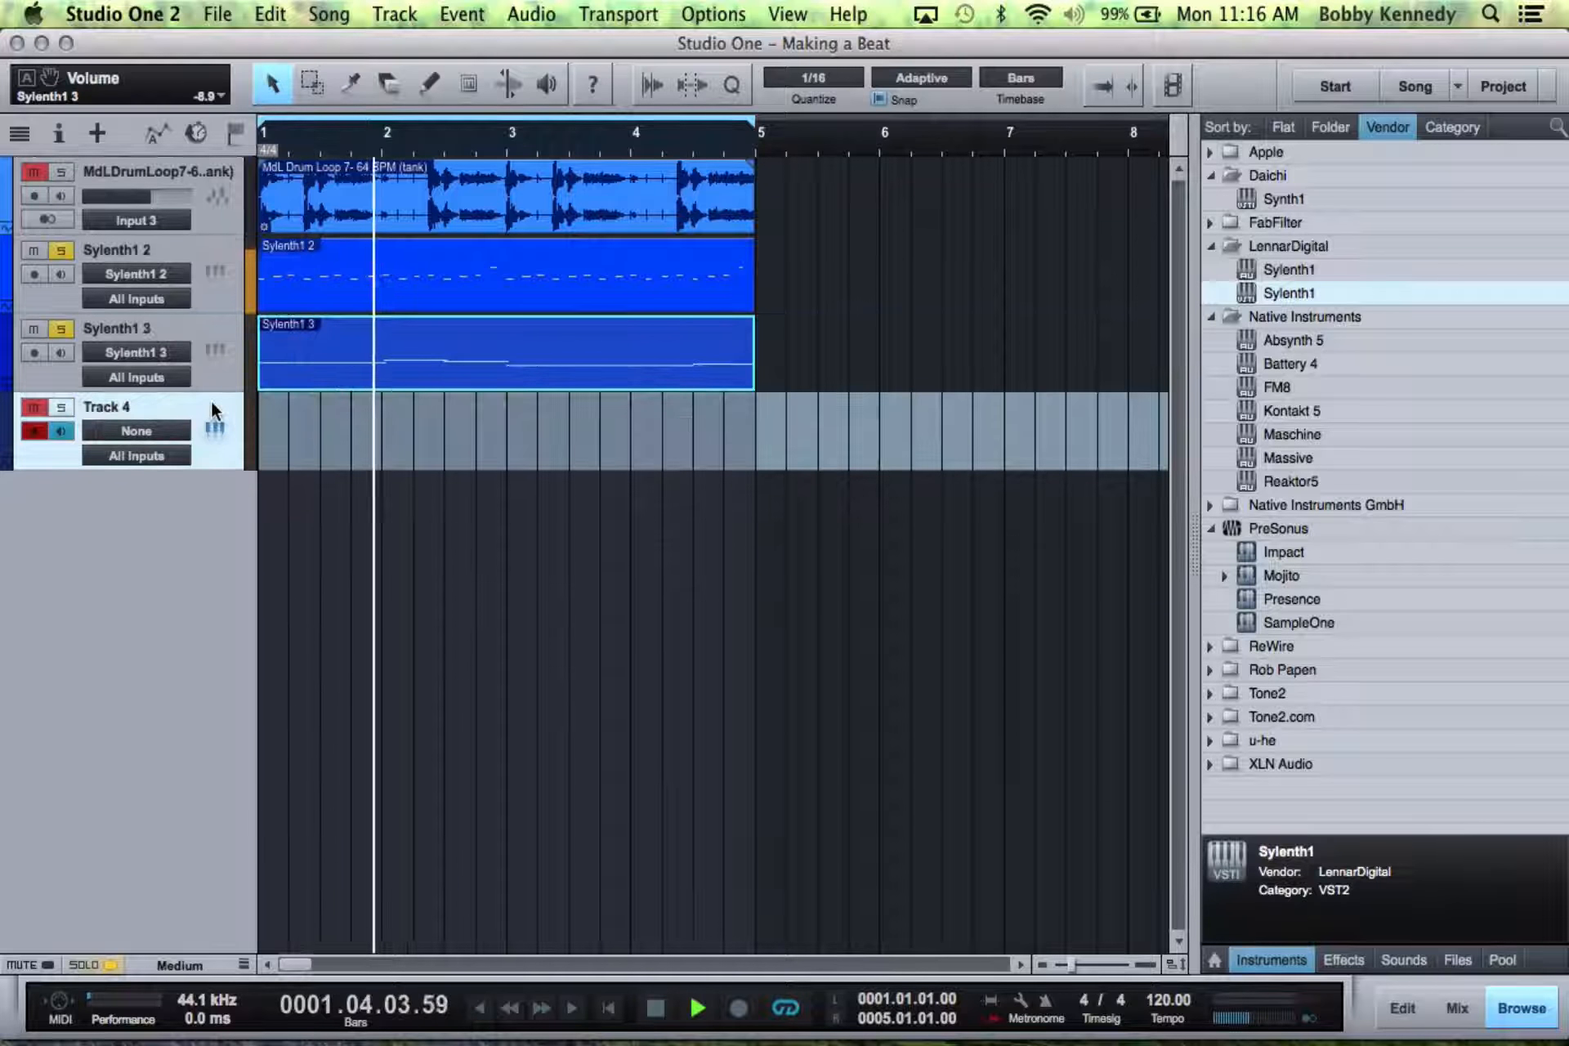
pyautogui.press('Delete')
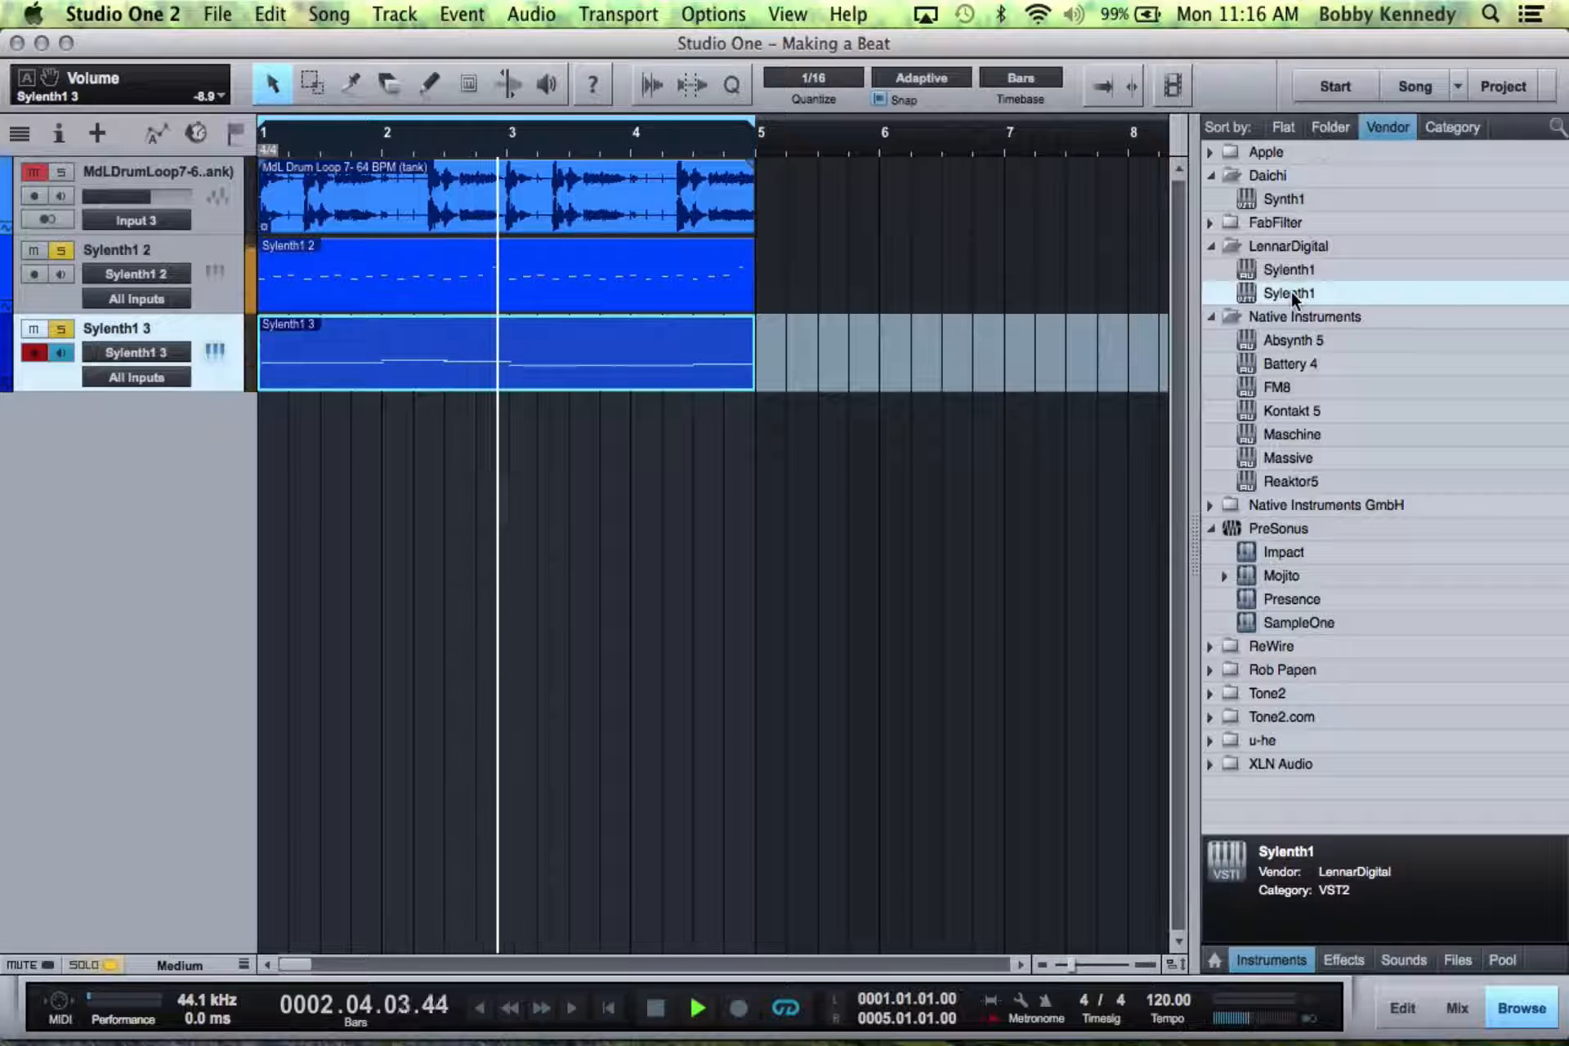
# - Add another Sylenth1 instrument on a new track and choose a sound from its preset bank 3
pyautogui.moveTo(1294, 294); pyautogui.dragTo(938, 520)
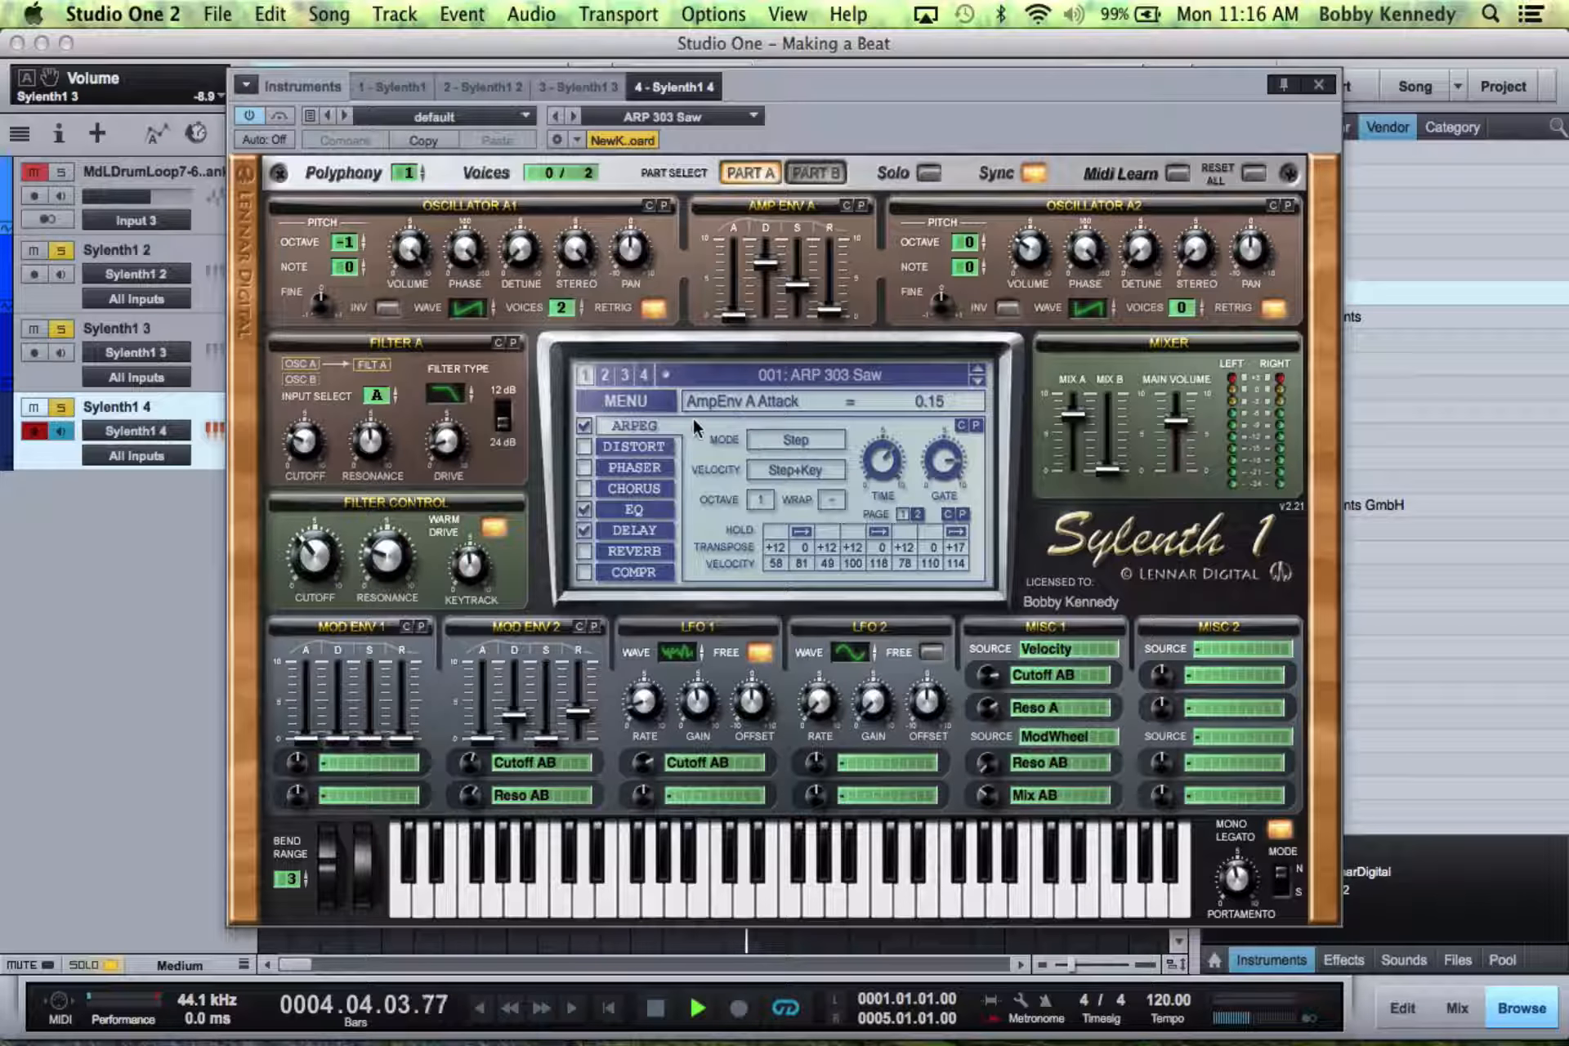
pyautogui.click(625, 374)
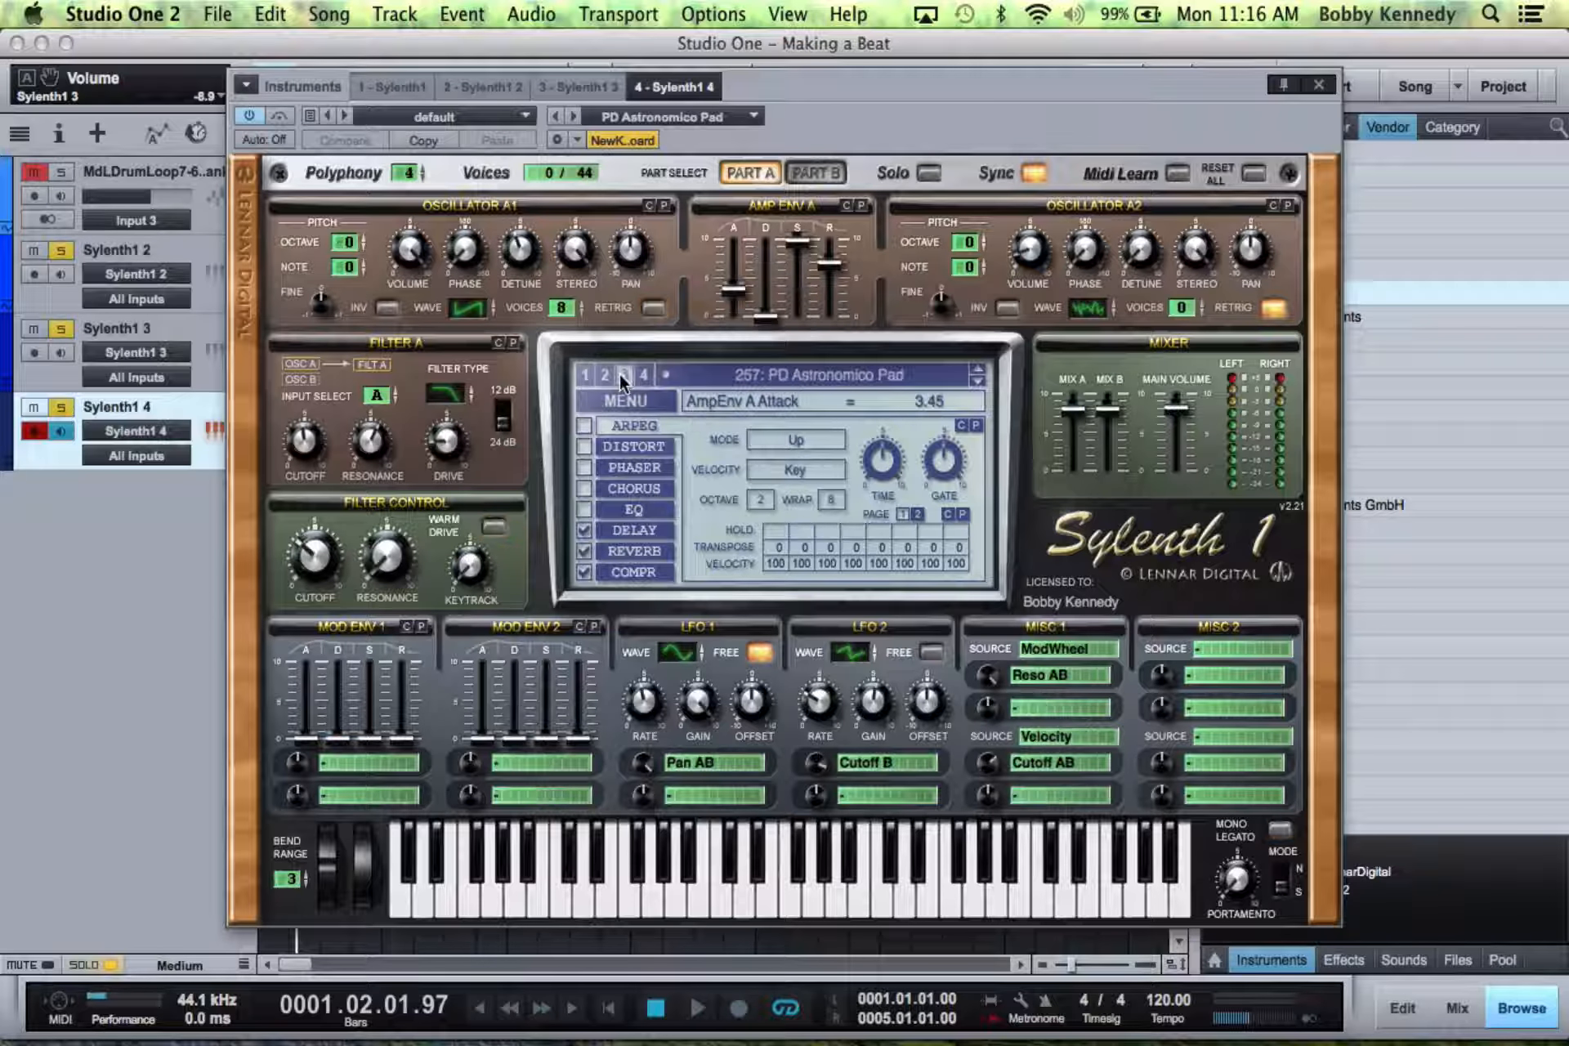
pyautogui.click(780, 373)
pyautogui.scroll(-10, 780, 373)
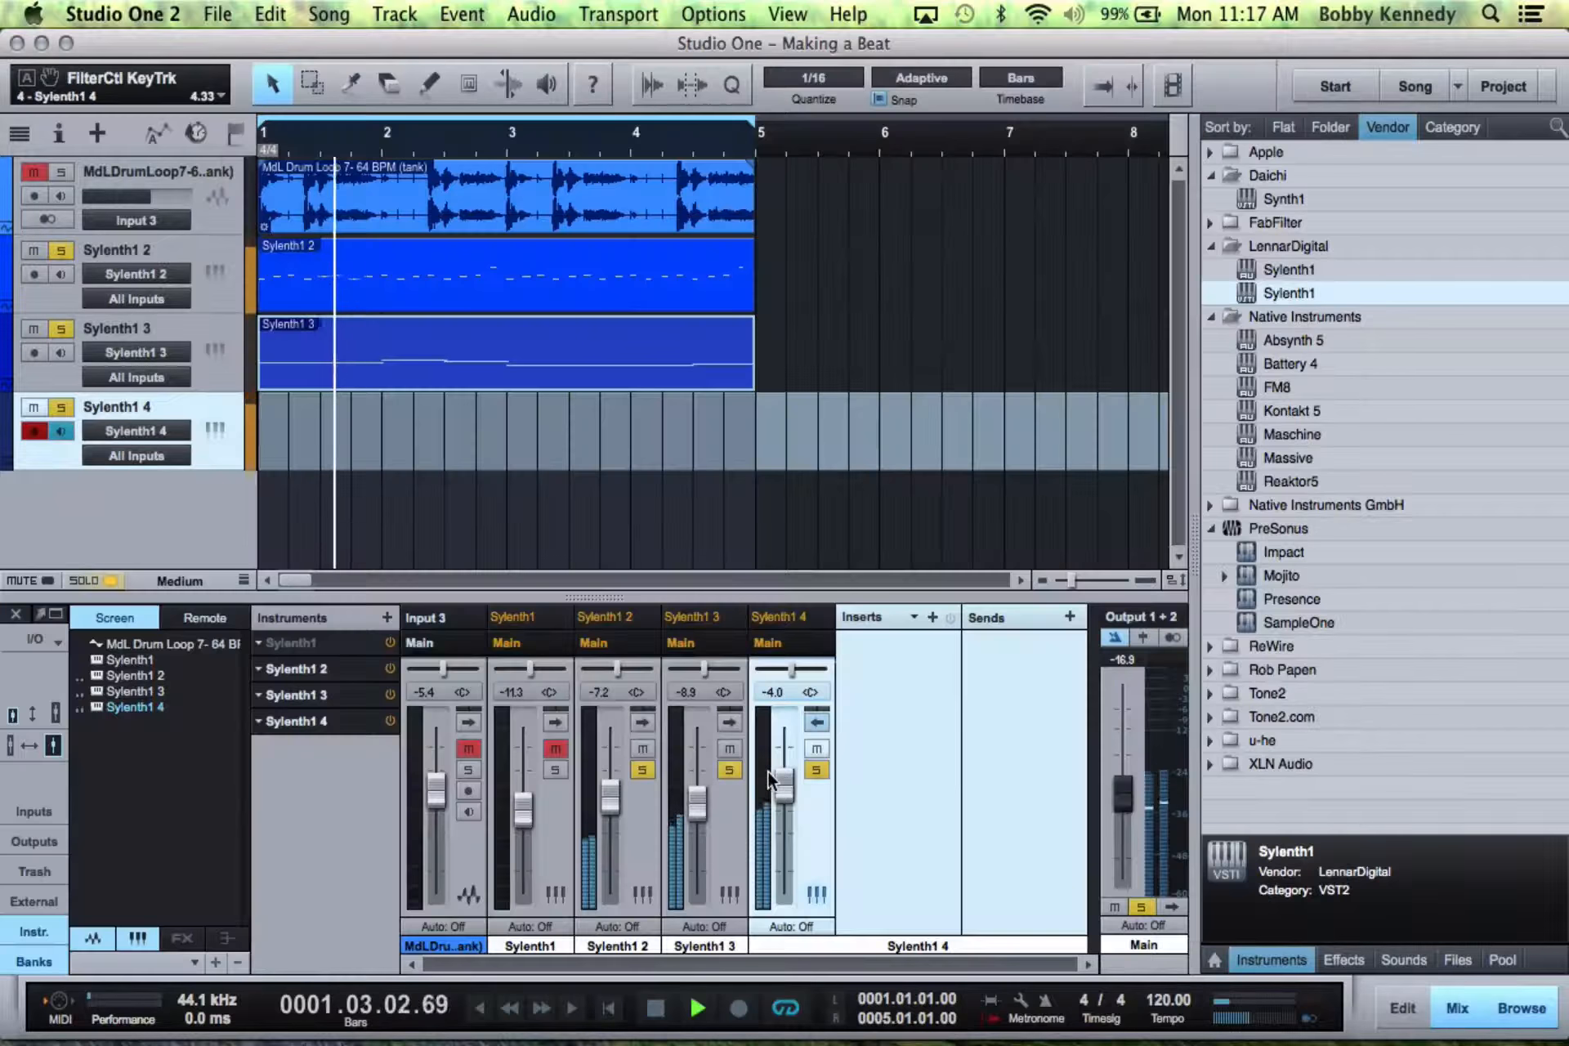
# - Lower the Sylenth1 4 channel's volume to -23.2 dB during playback, and stop the song
pyautogui.moveTo(769, 781); pyautogui.dragTo(782, 822)
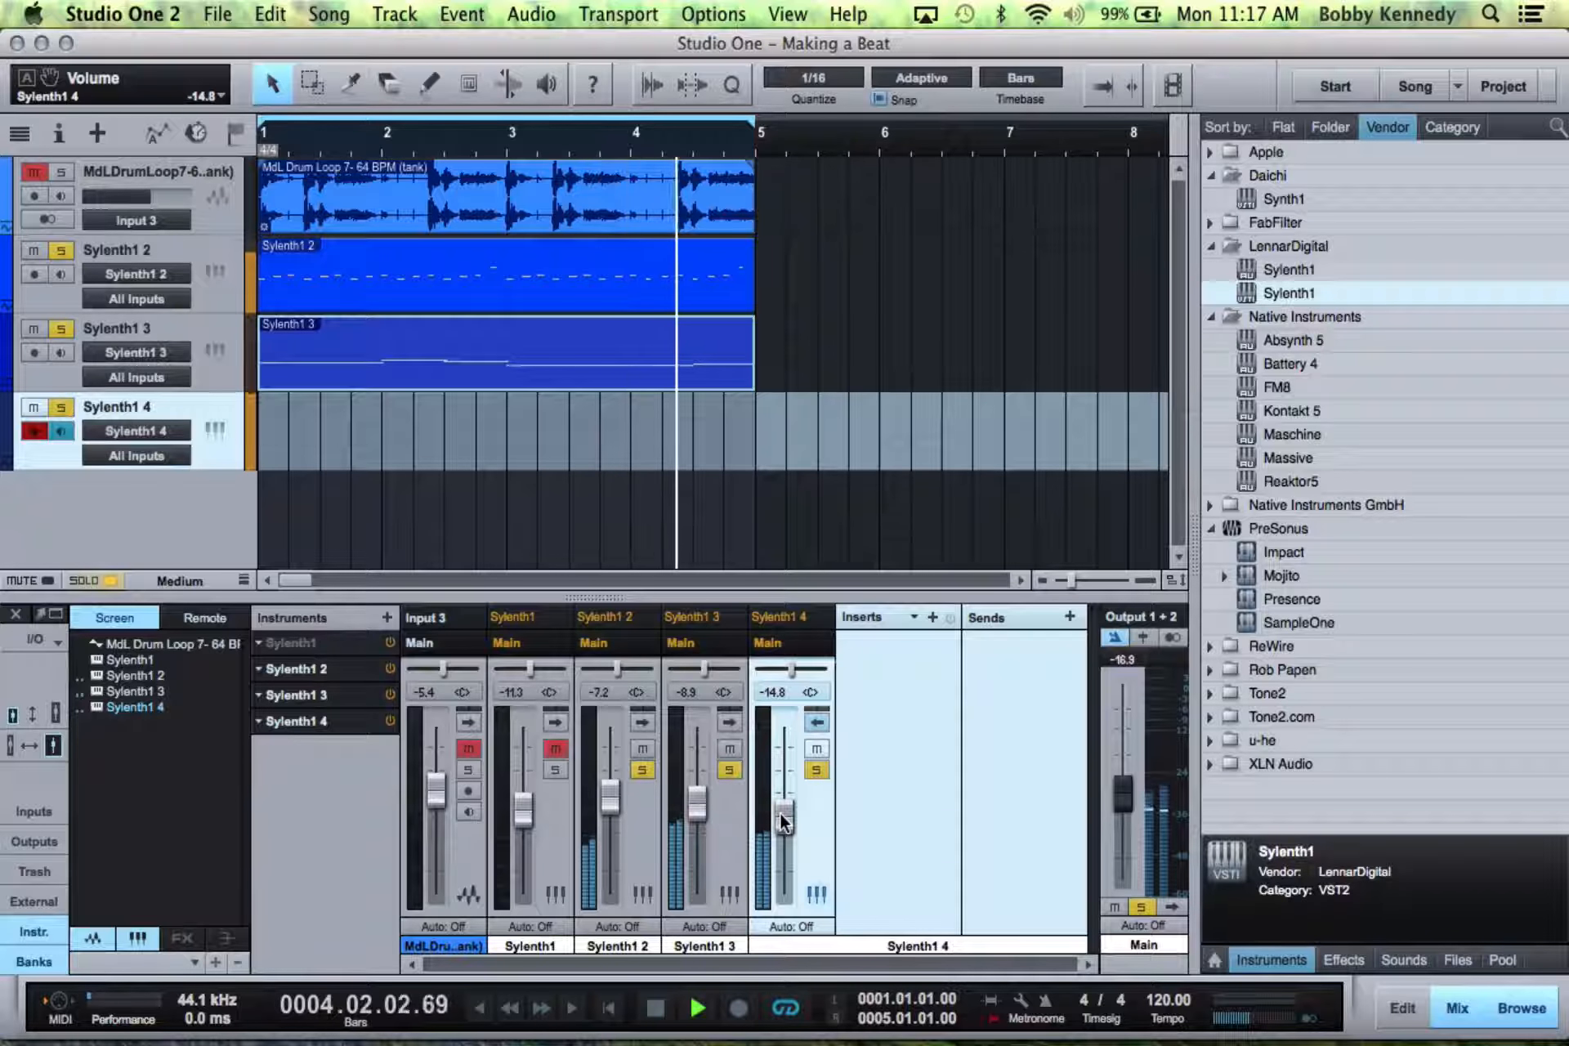
pyautogui.moveTo(781, 815); pyautogui.dragTo(784, 828)
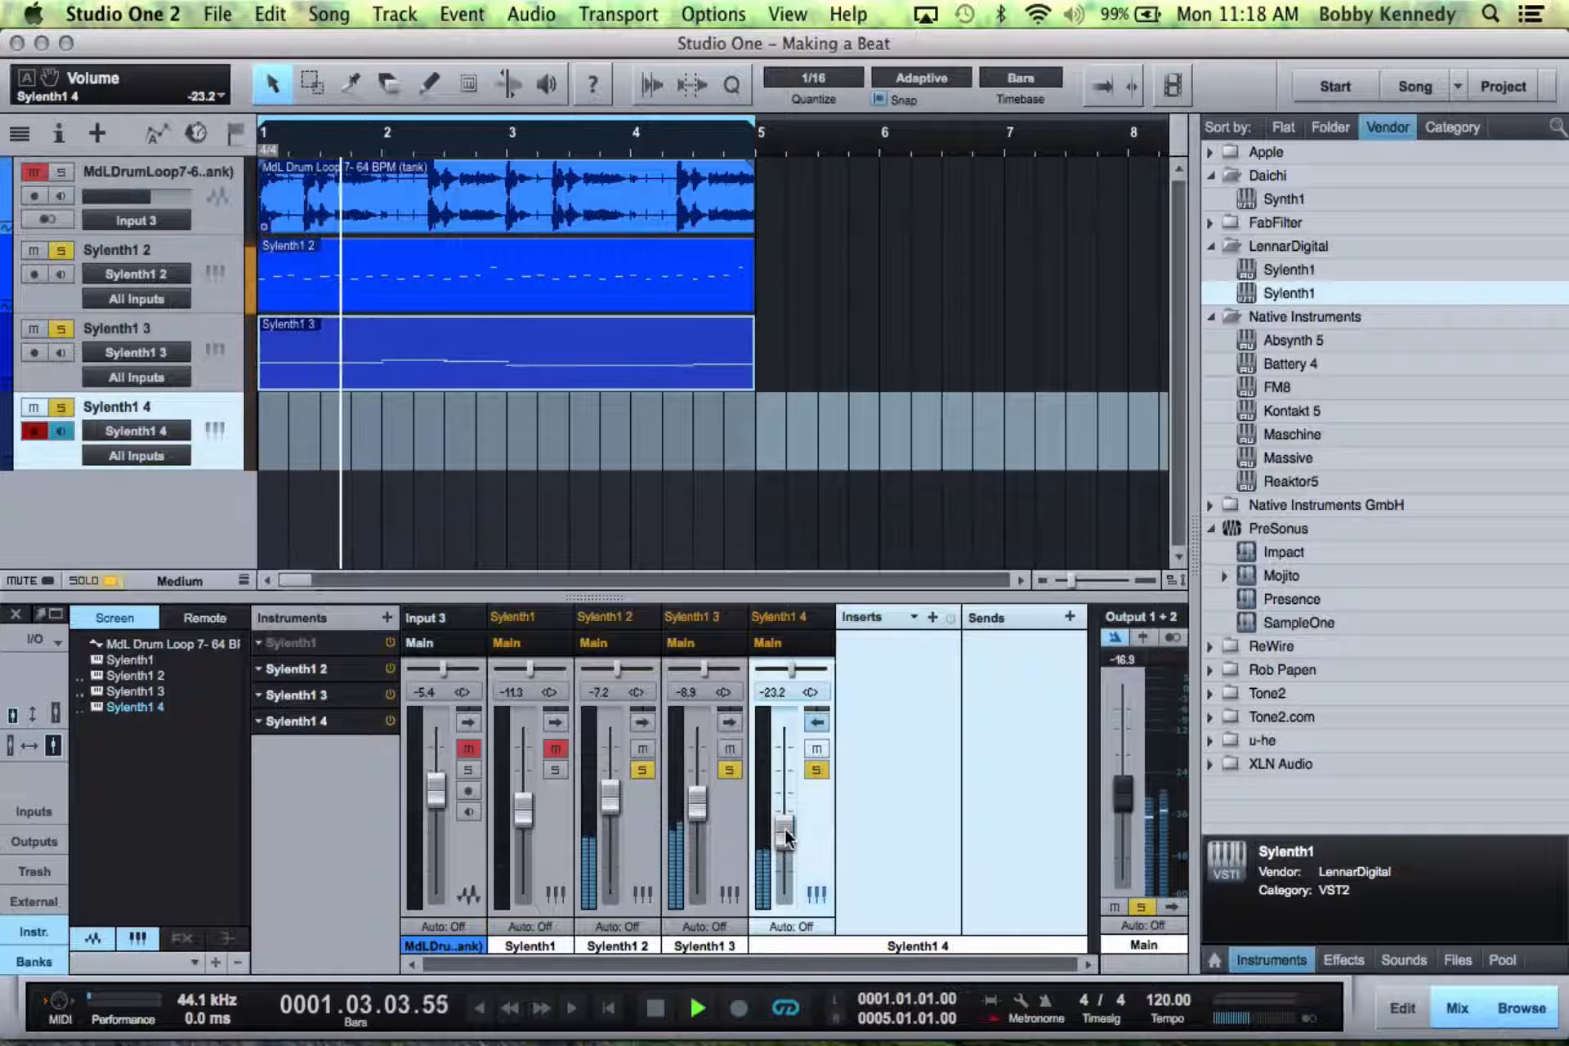
pyautogui.press('space')
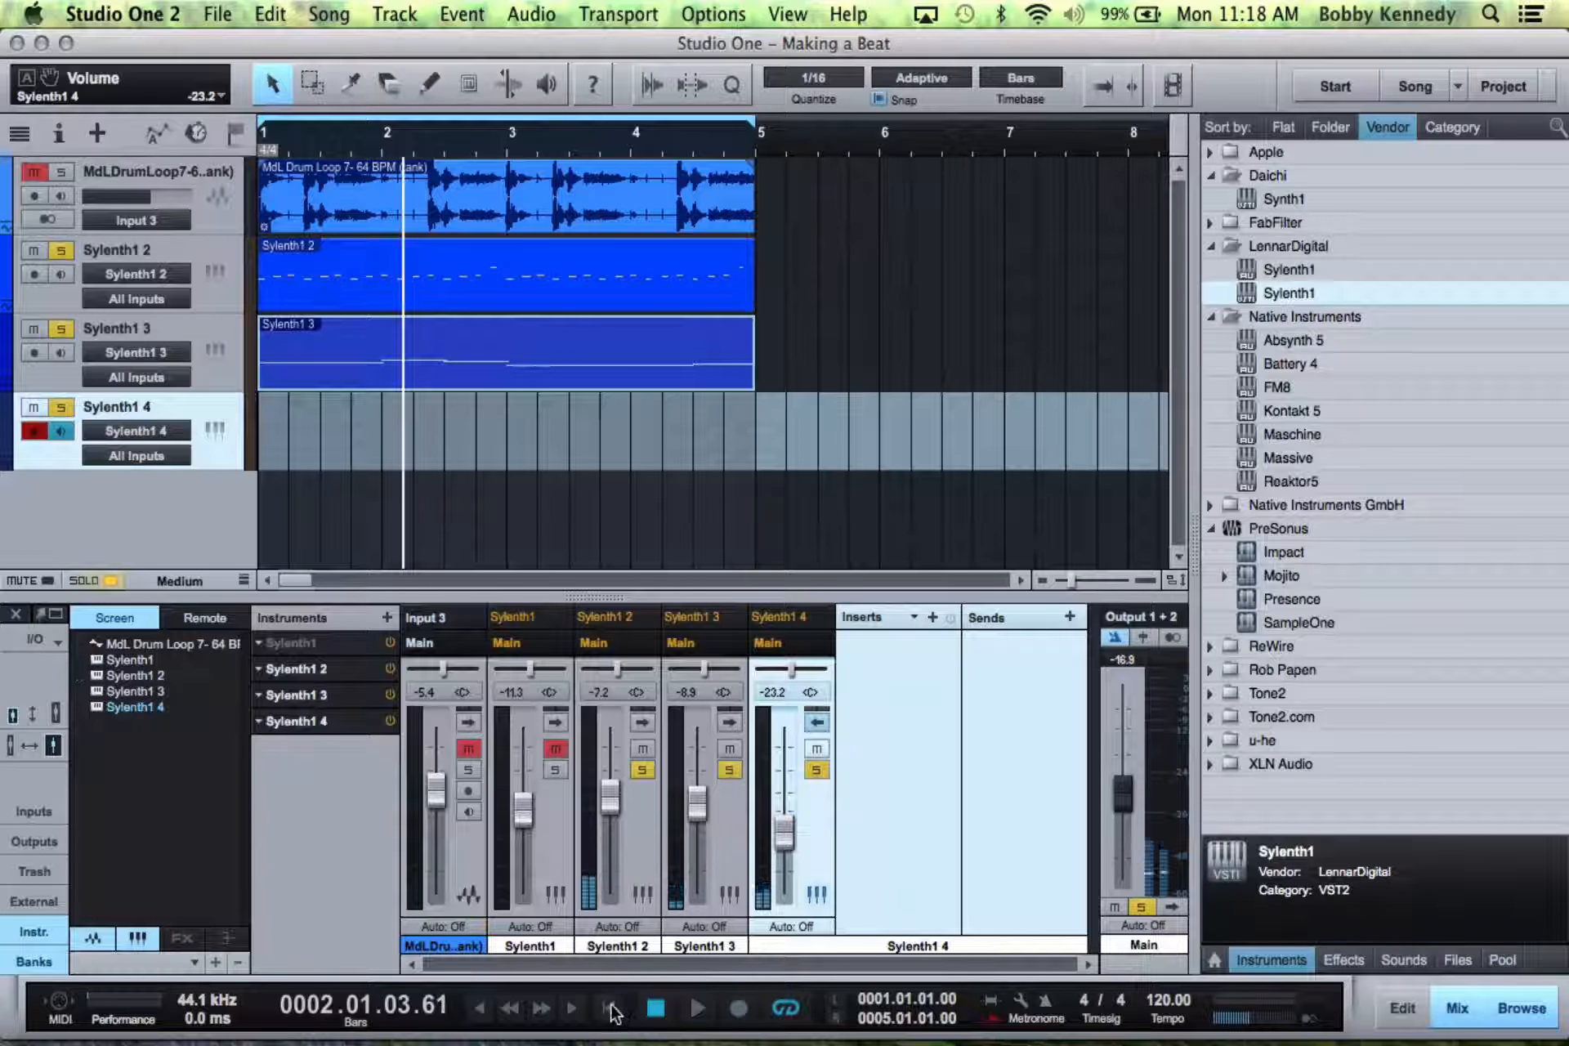
# - Record a four-bar melody on the Sylenth1 4 track from the song start
pyautogui.click(612, 1007)
pyautogui.click(731, 1010)
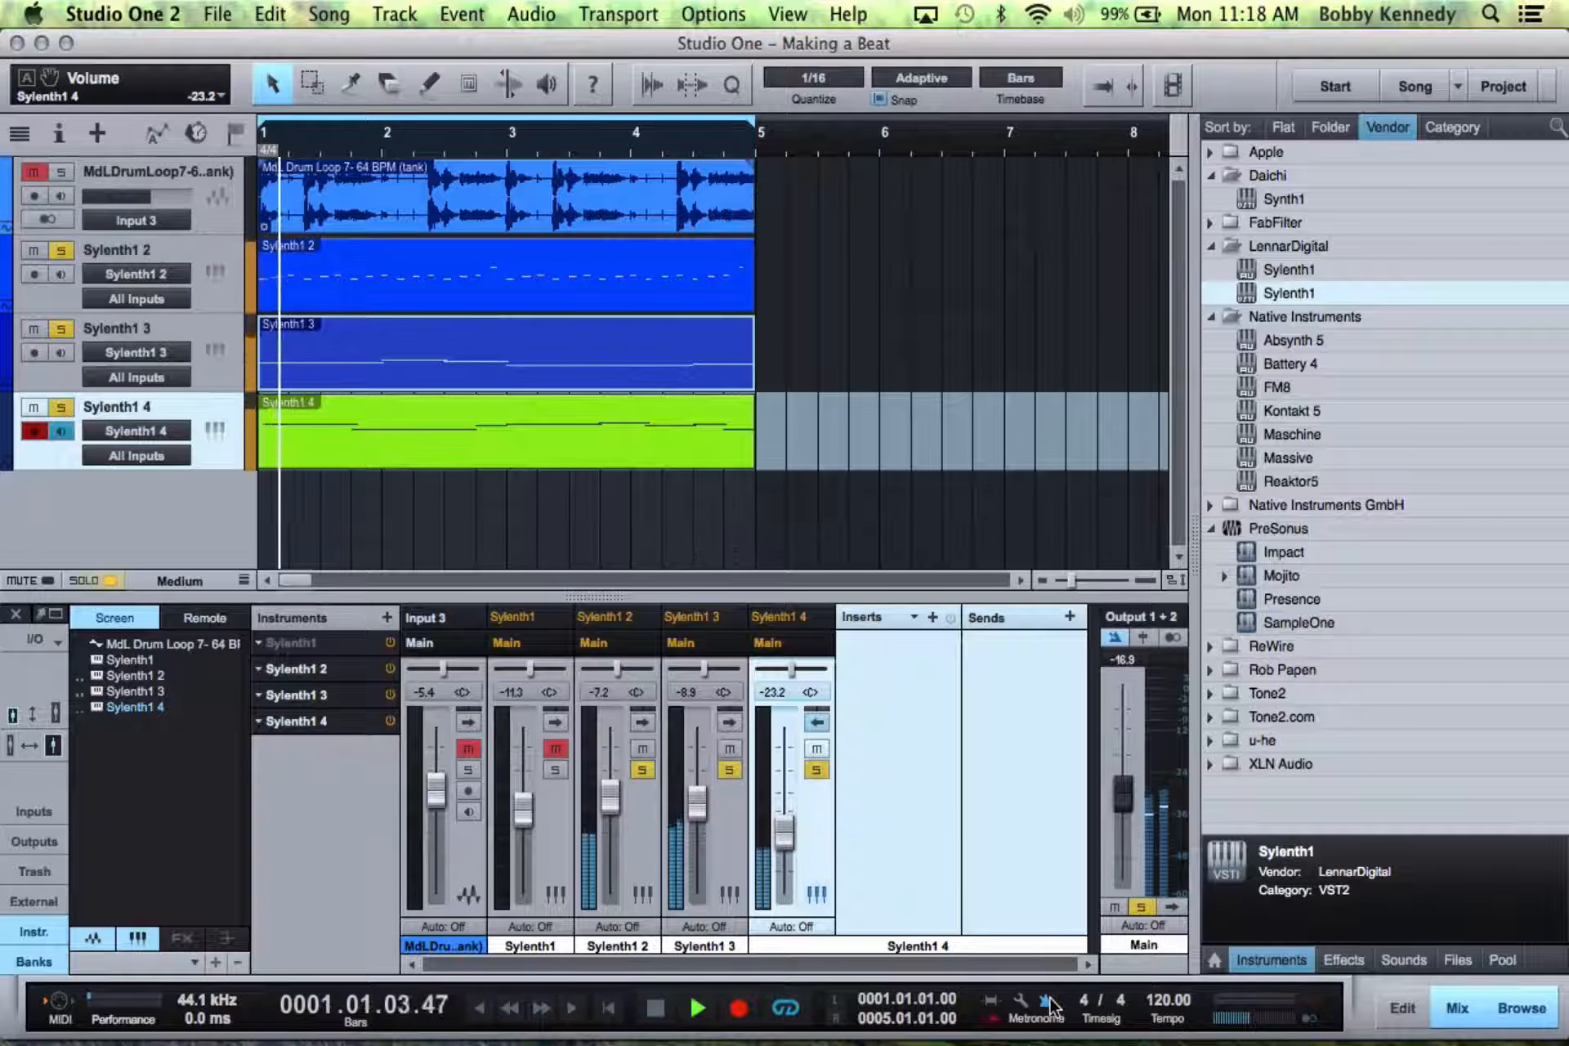
pyautogui.click(740, 1010)
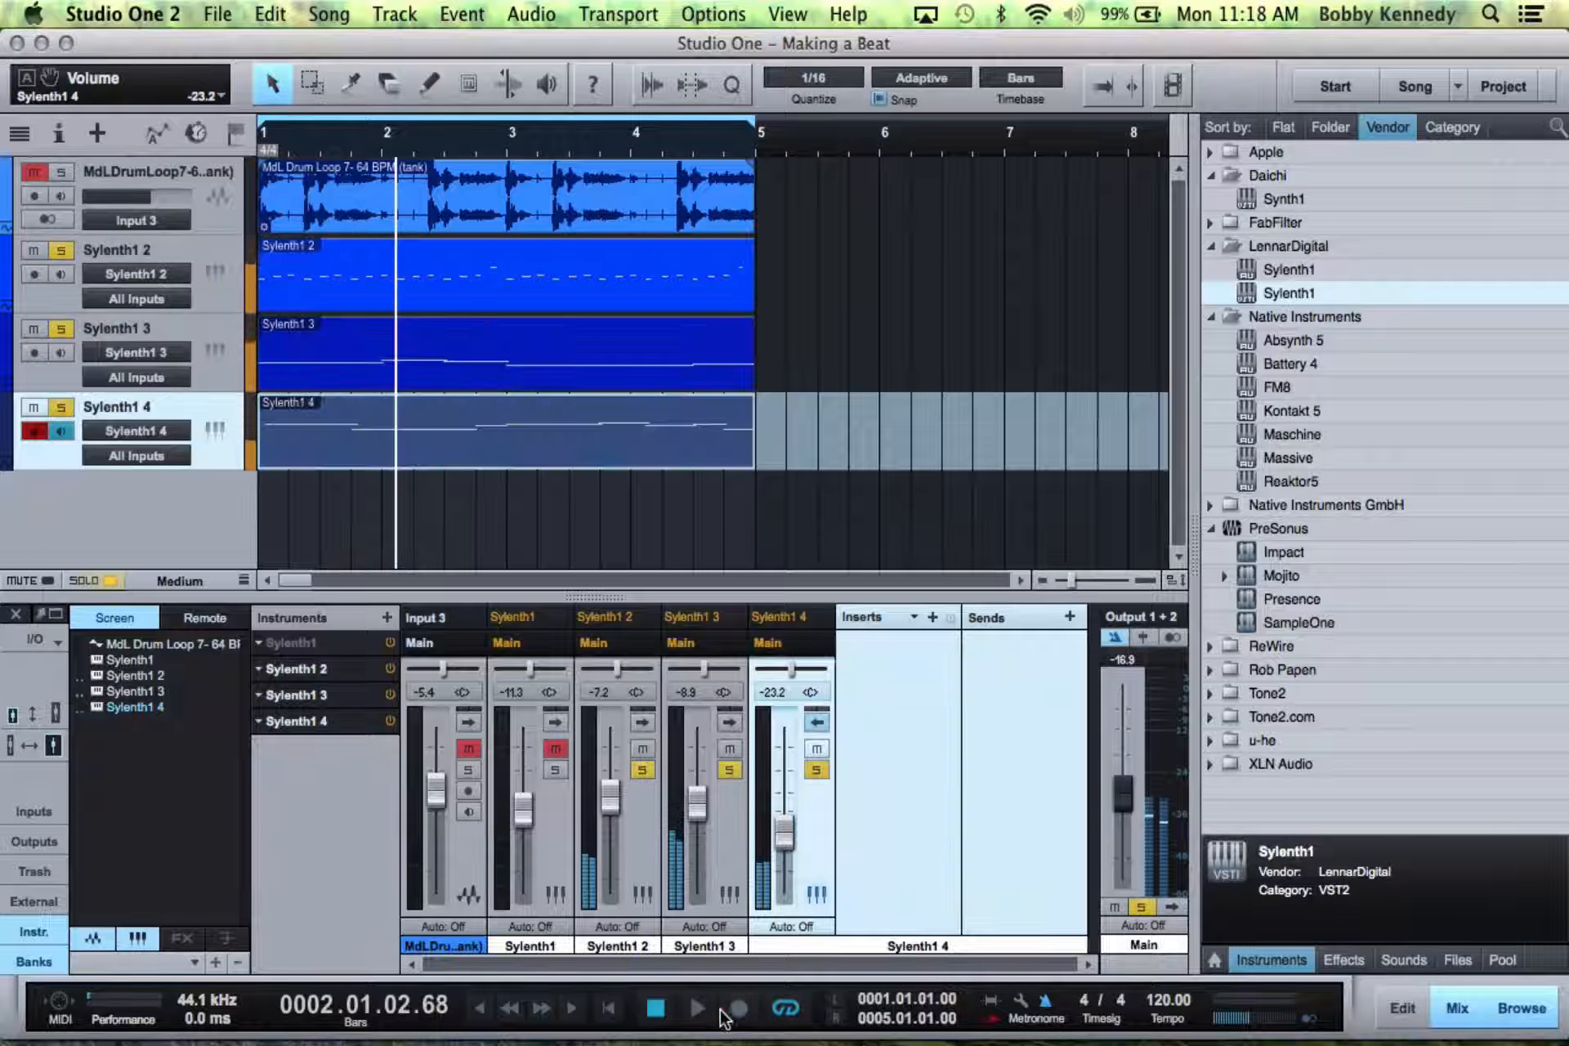
# - Quantize all the recorded notes of the Sylenth1 4 clip to 1/16
pyautogui.doubleClick(523, 452)
pyautogui.scroll(1, 323, 646)
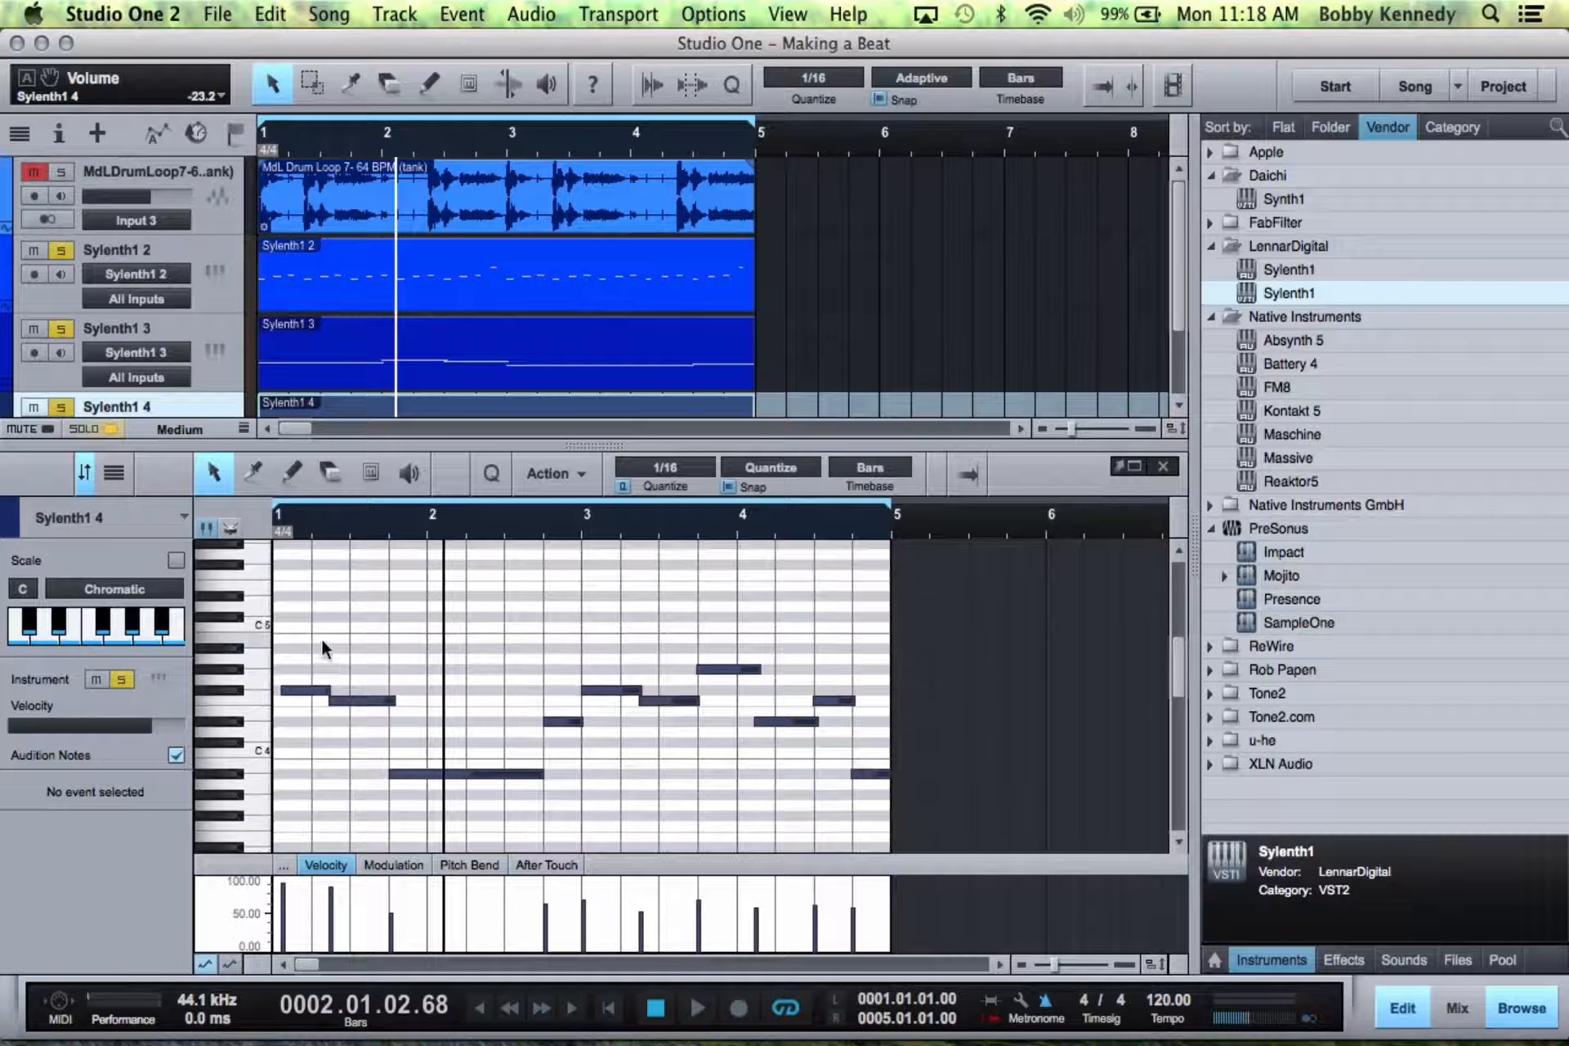
pyautogui.moveTo(293, 639); pyautogui.dragTo(965, 862)
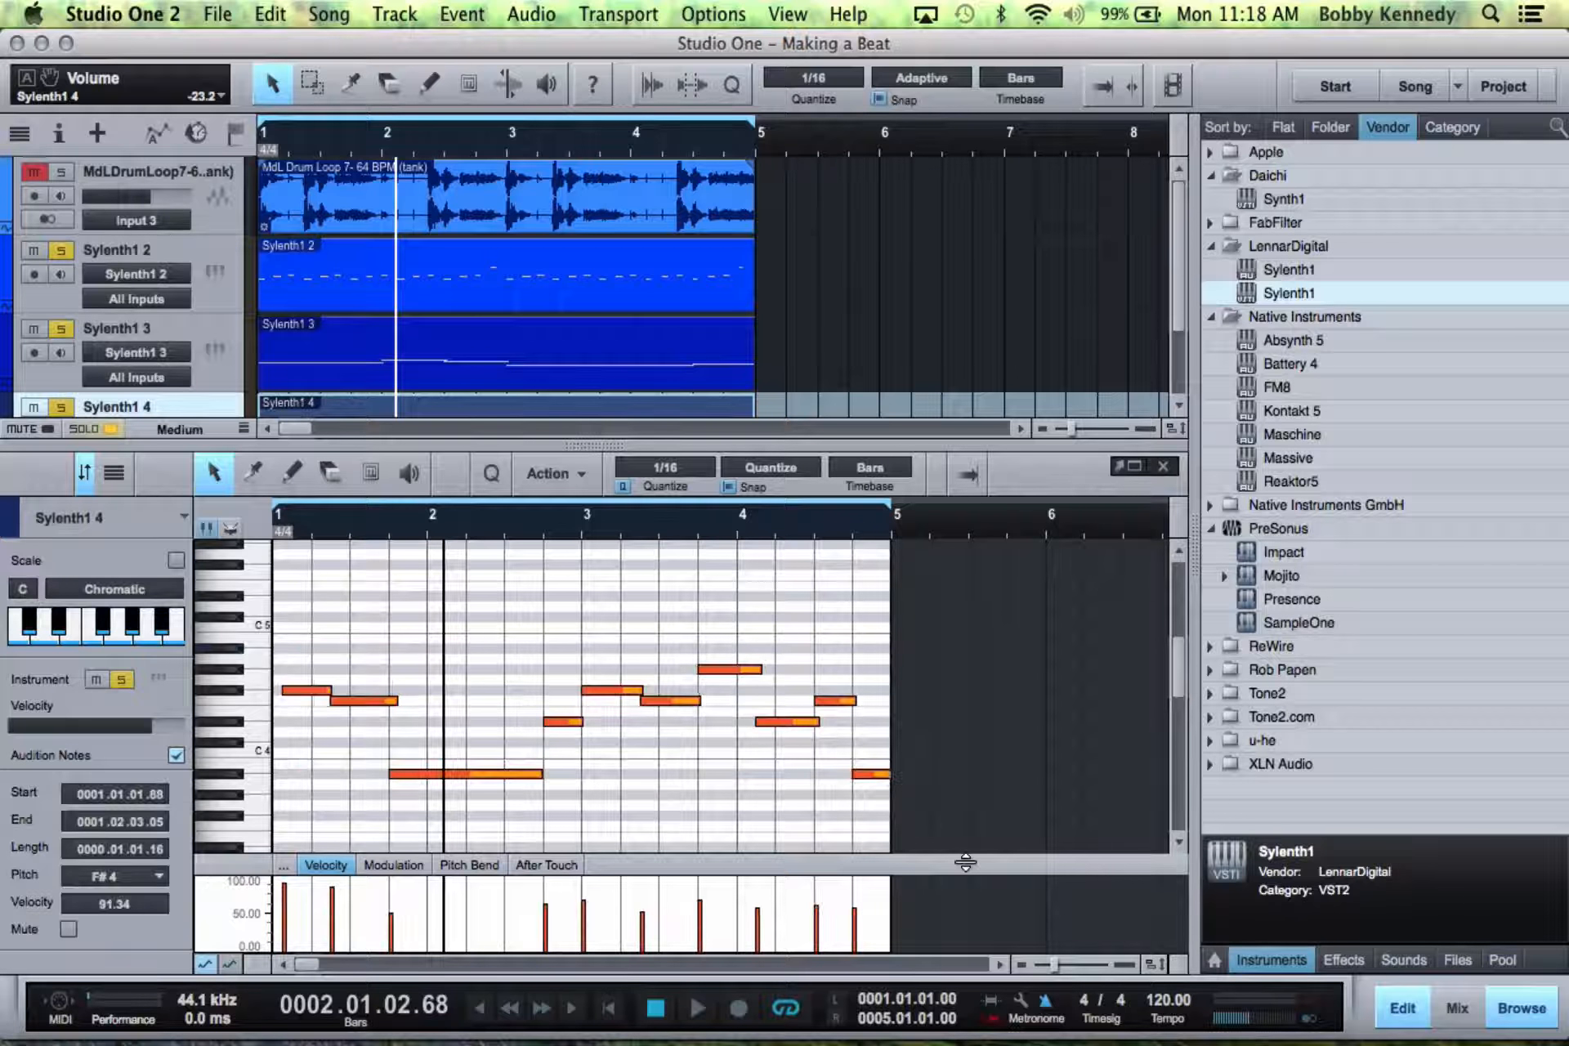
pyautogui.click(438, 746)
# - Extend the first F#4 note to run from 0001.01.01.00 to 0001.02.04.00, and play the song from the start
pyautogui.click(278, 689)
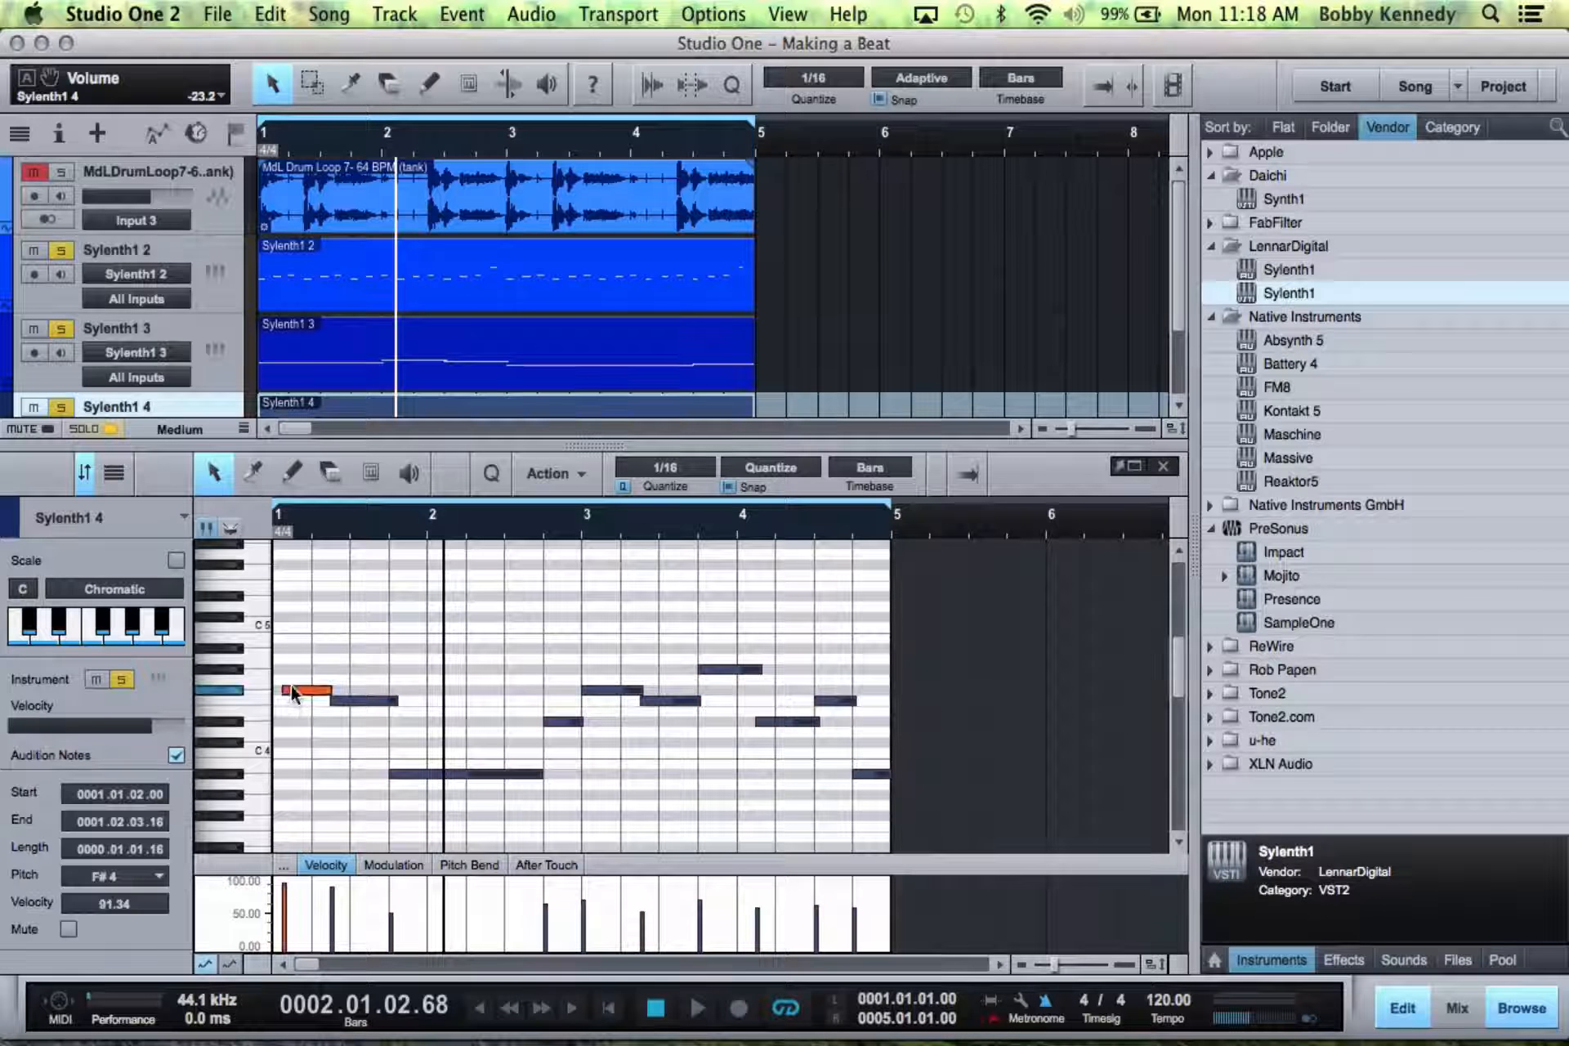
pyautogui.moveTo(275, 684); pyautogui.dragTo(342, 703)
pyautogui.click(613, 1010)
pyautogui.press('space')
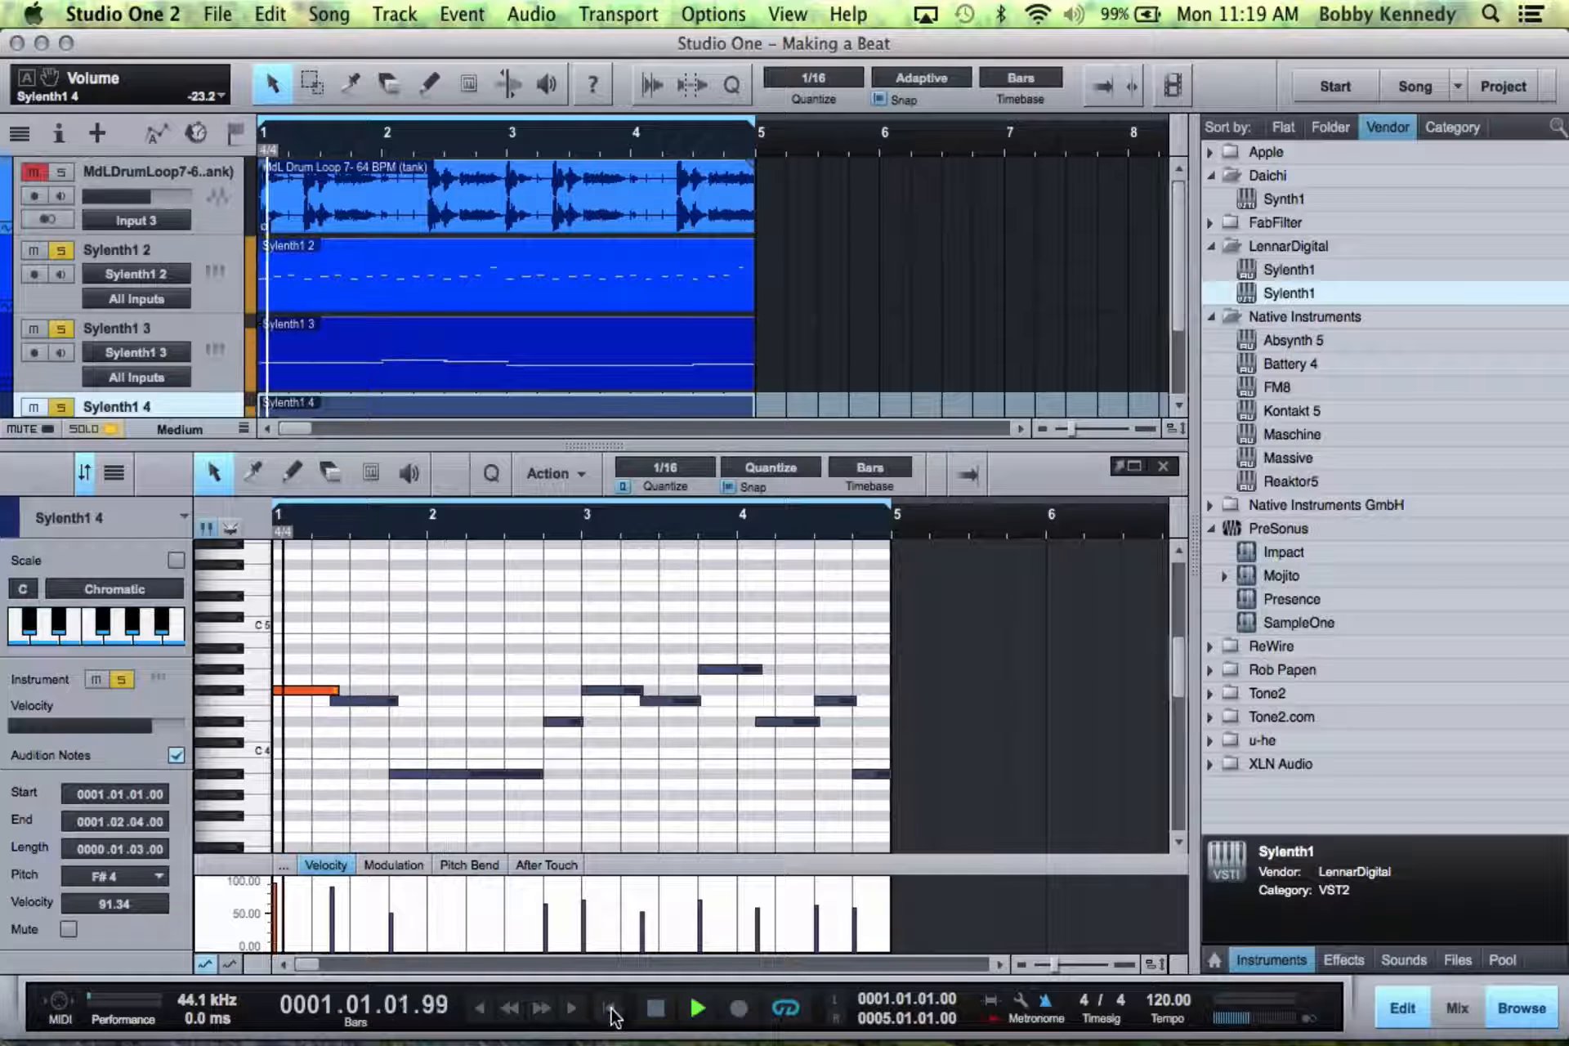
pyautogui.click(639, 783)
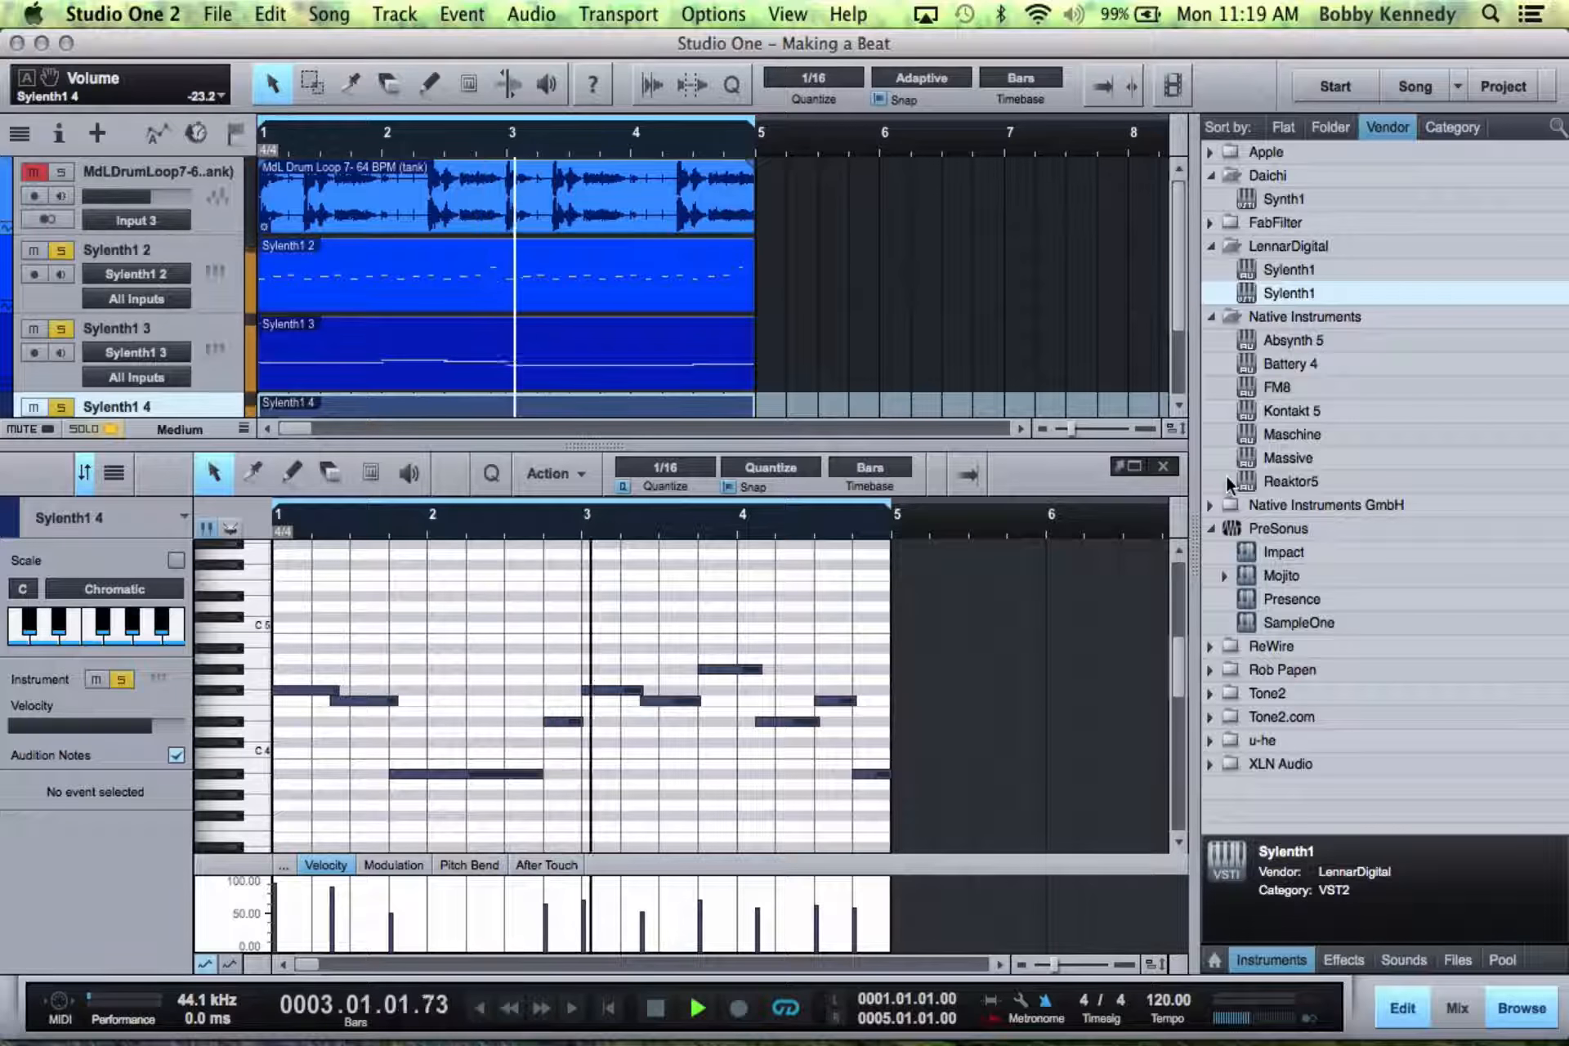
pyautogui.click(1163, 466)
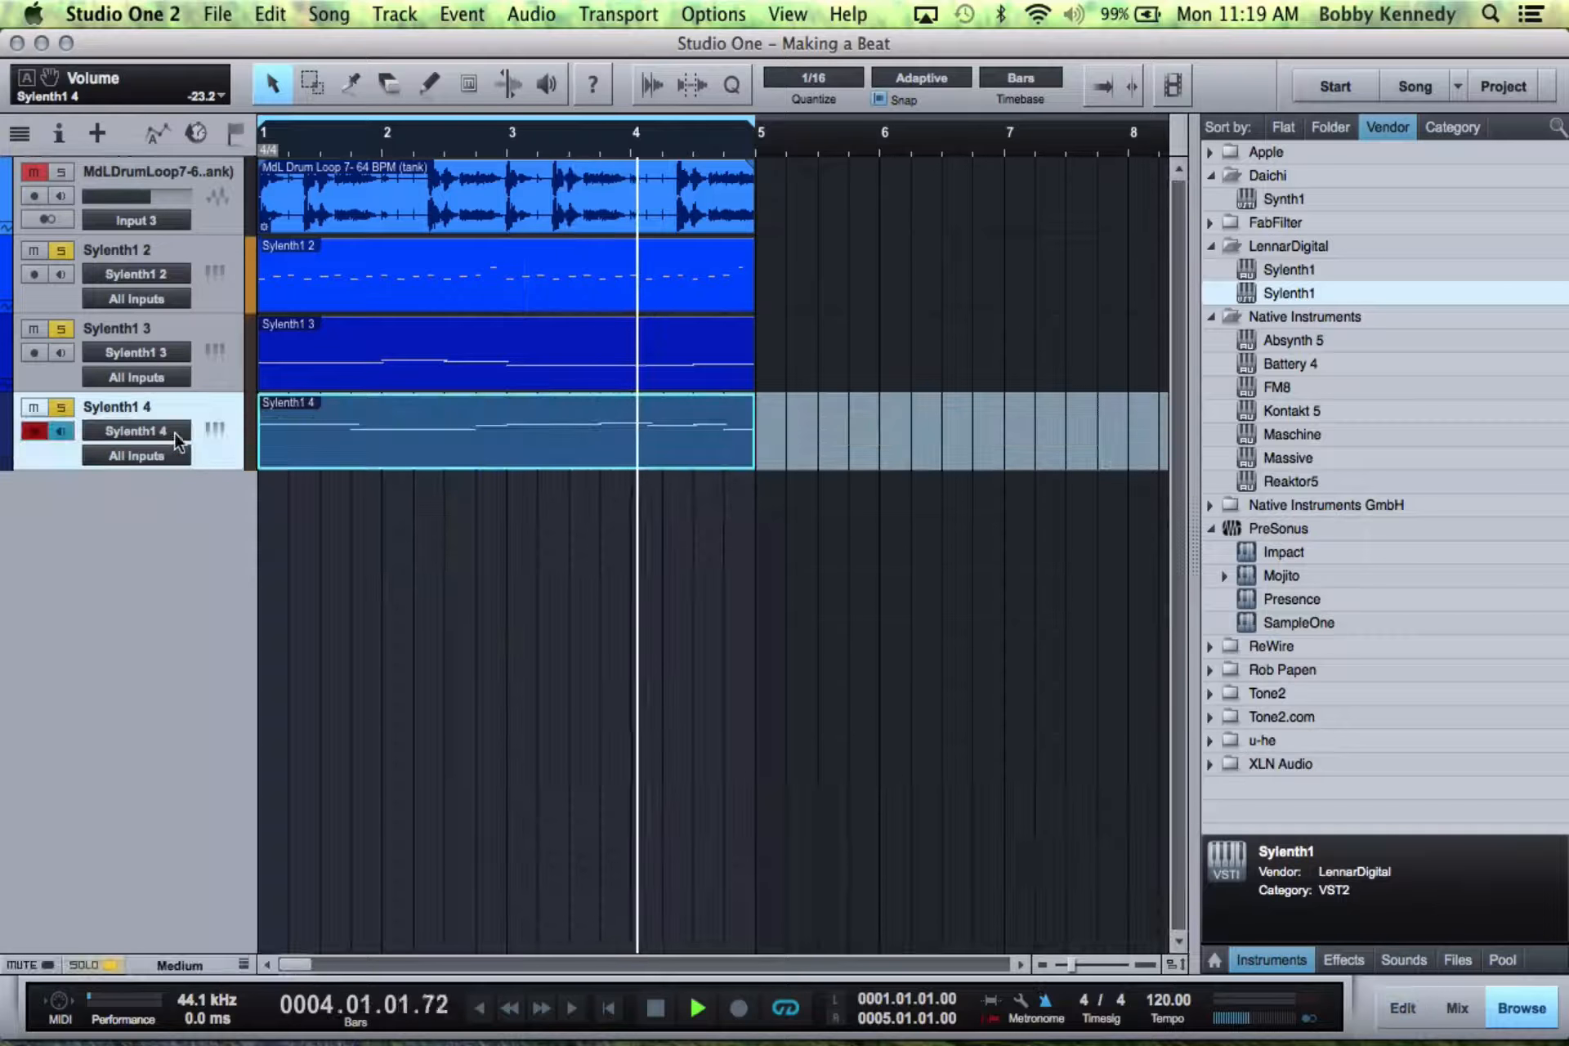
# - Show the mixer, look through the available effects, and stop playback with the browser hidden
pyautogui.press('F3')
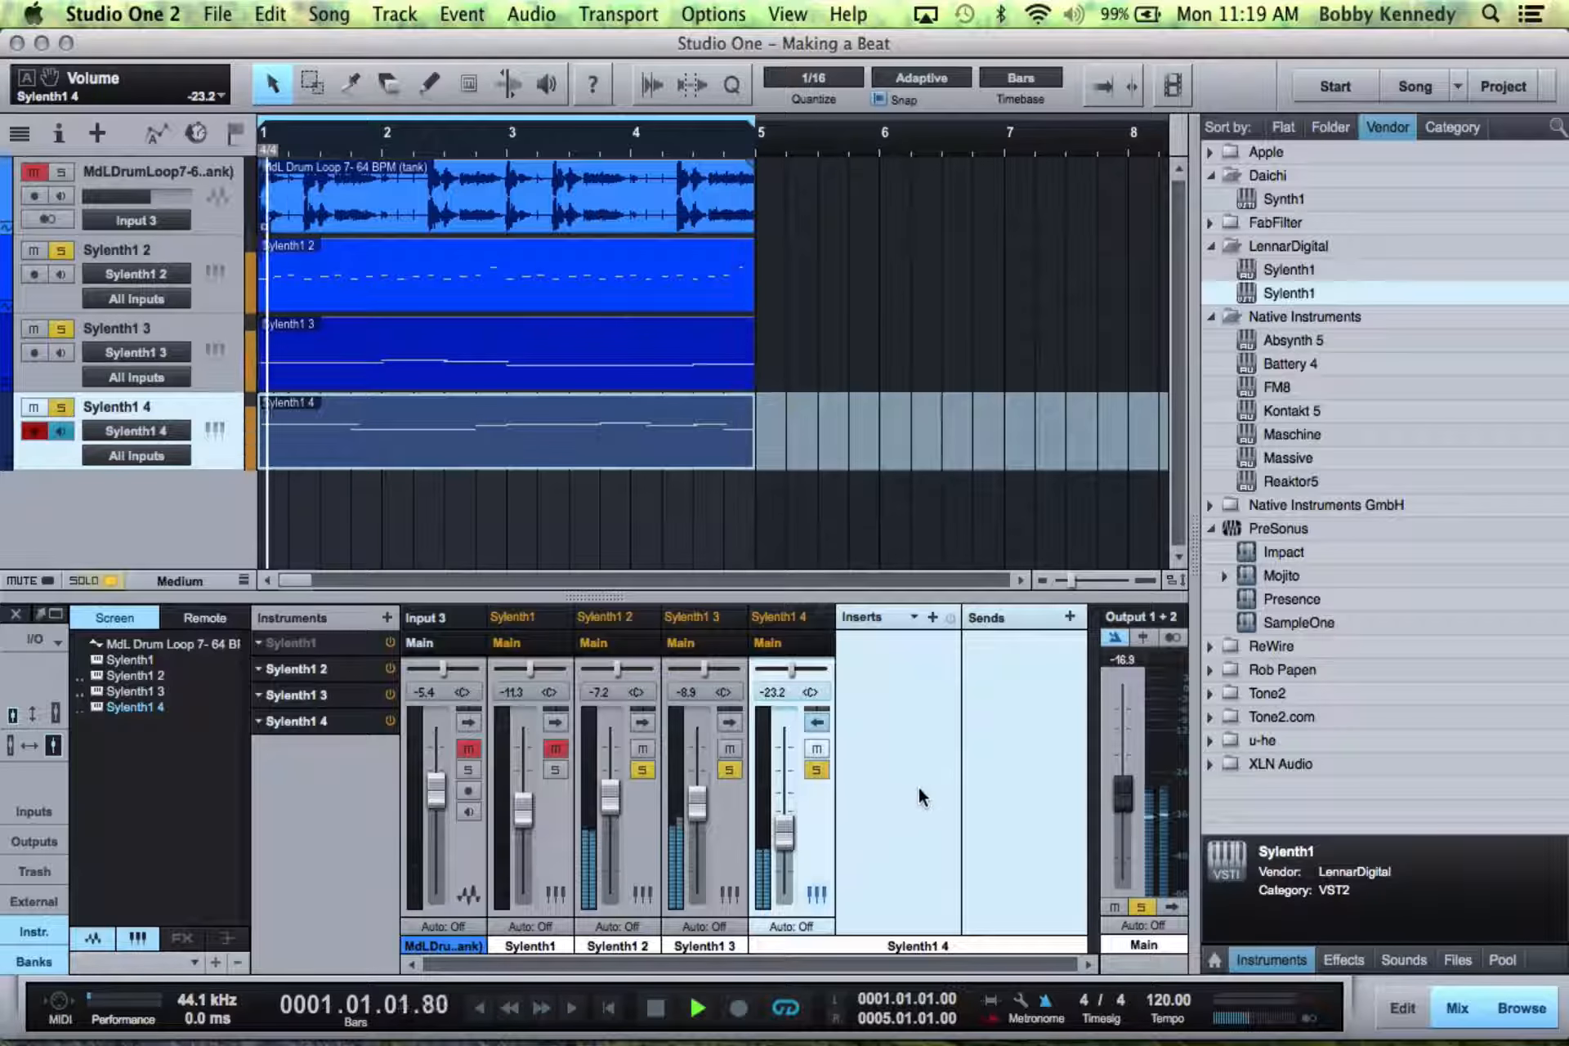
pyautogui.click(1342, 960)
pyautogui.scroll(-5, 1213, 533)
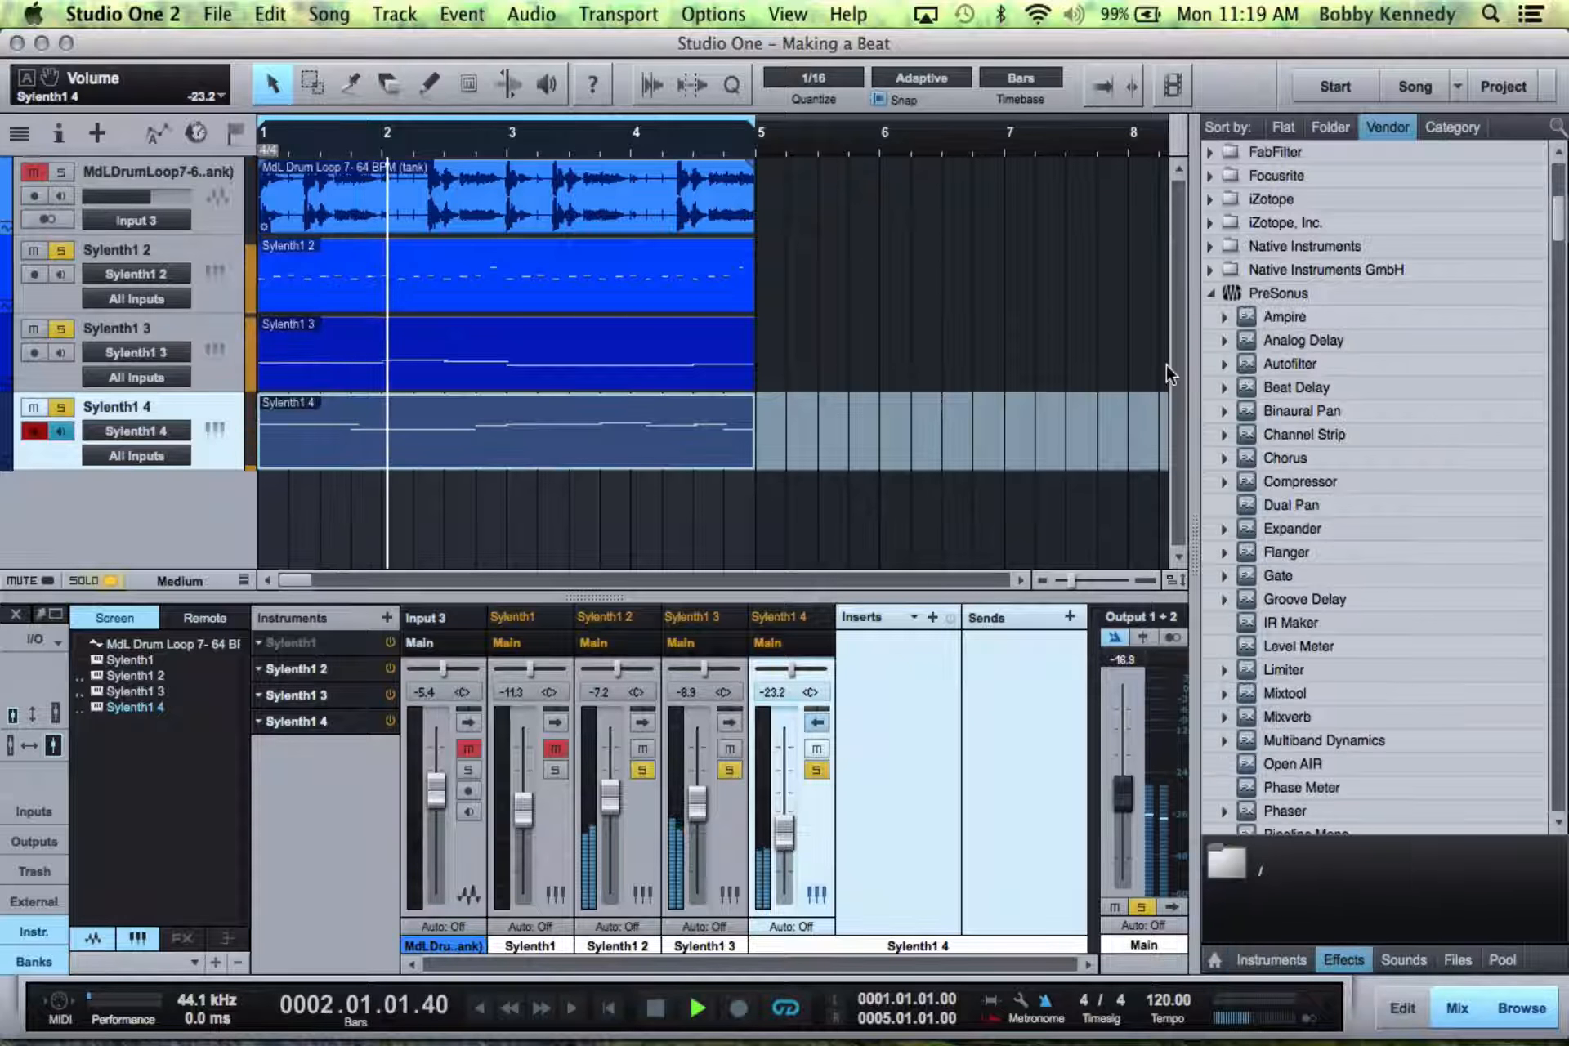
pyautogui.press('space')
pyautogui.press('F5')
pyautogui.press('F3')
pyautogui.click(1451, 1004)
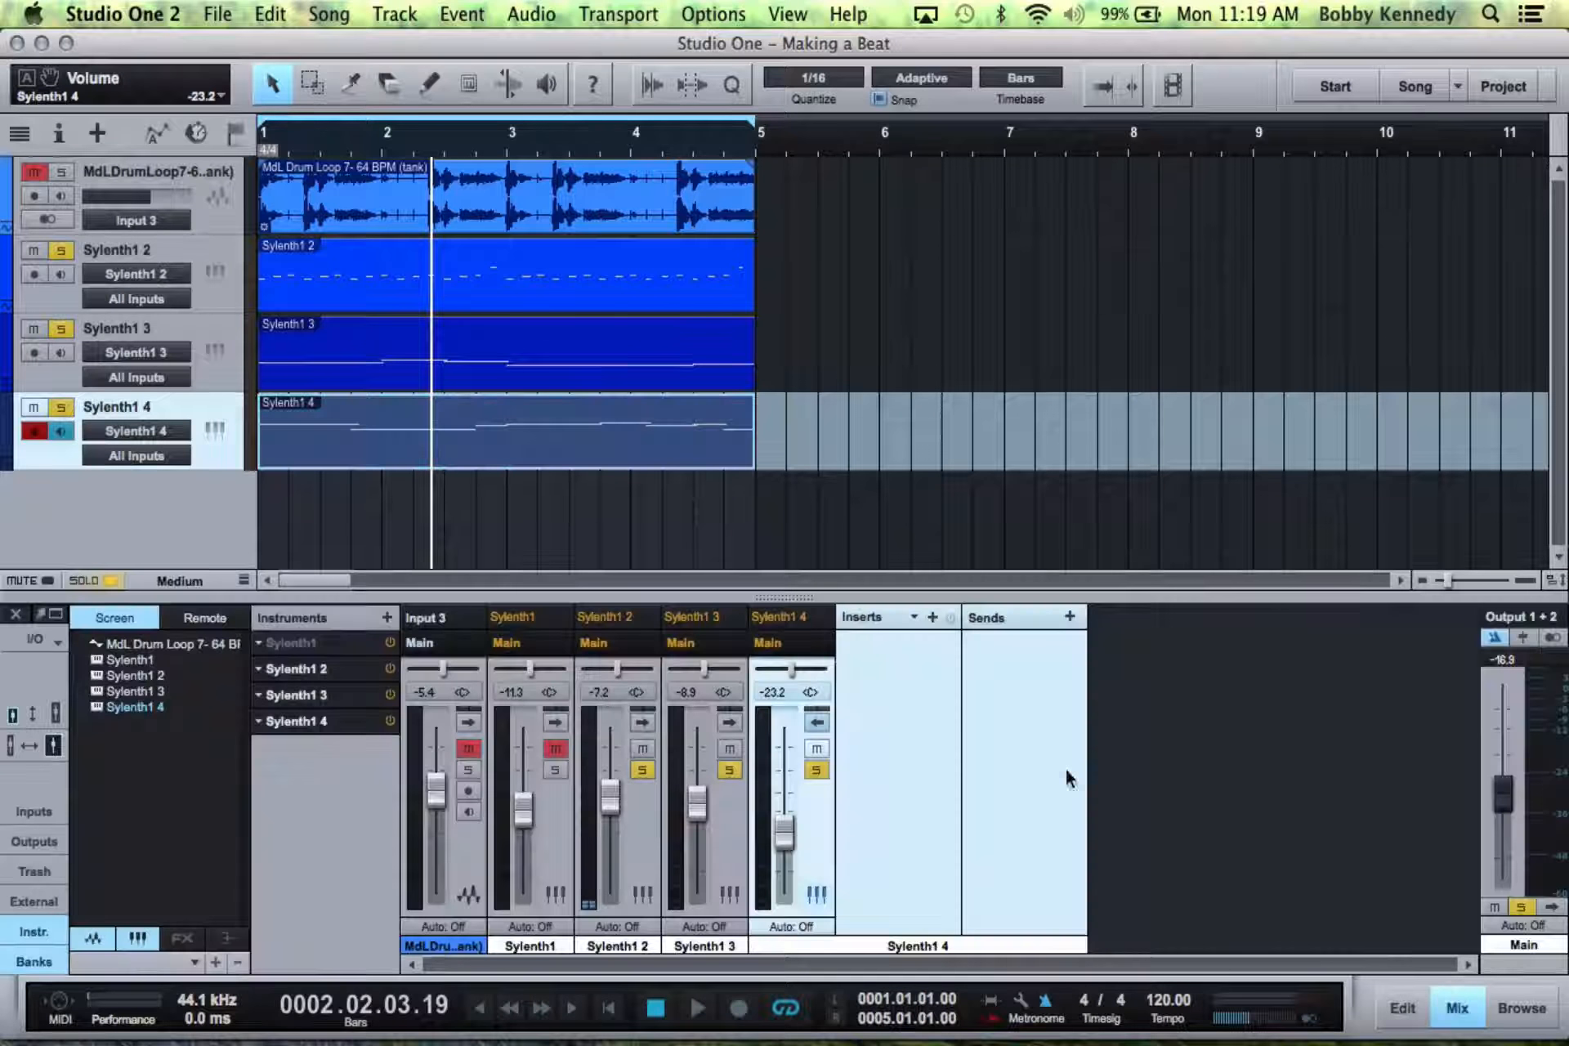
# - Unsolo and mute the Sylenth1 3 and Sylenth1 2 tracks, and play Sylenth1 4 alone
pyautogui.click(60, 329)
pyautogui.click(34, 329)
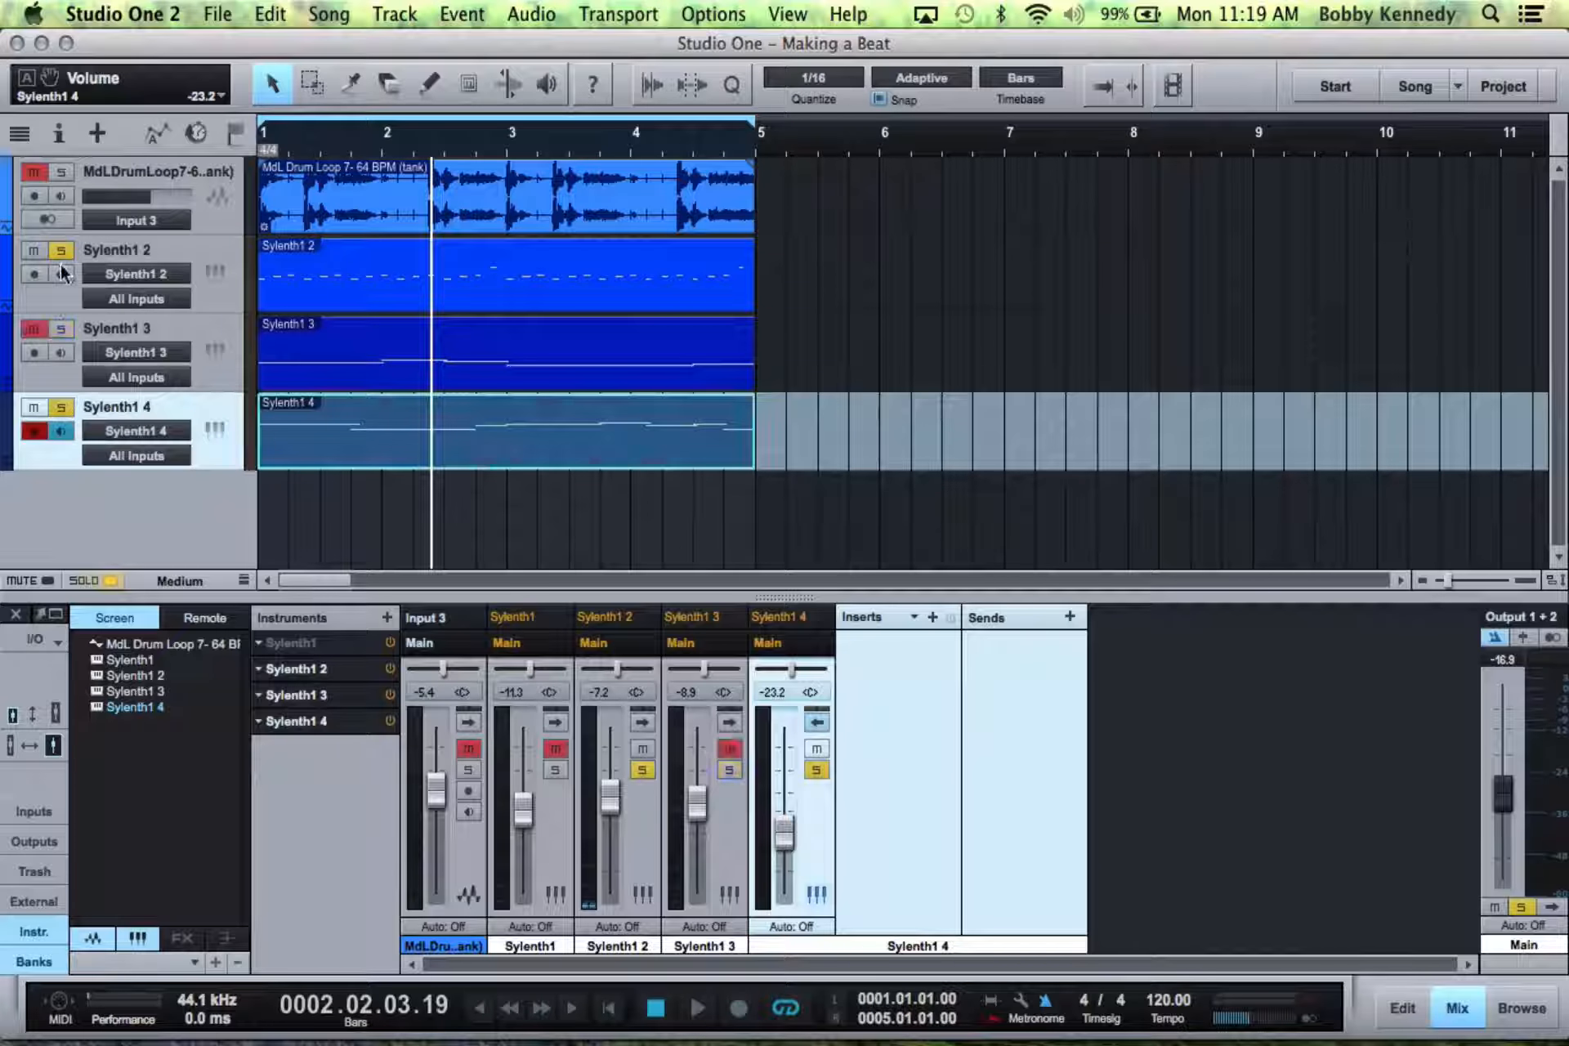
pyautogui.click(60, 251)
pyautogui.click(33, 250)
pyautogui.press('space')
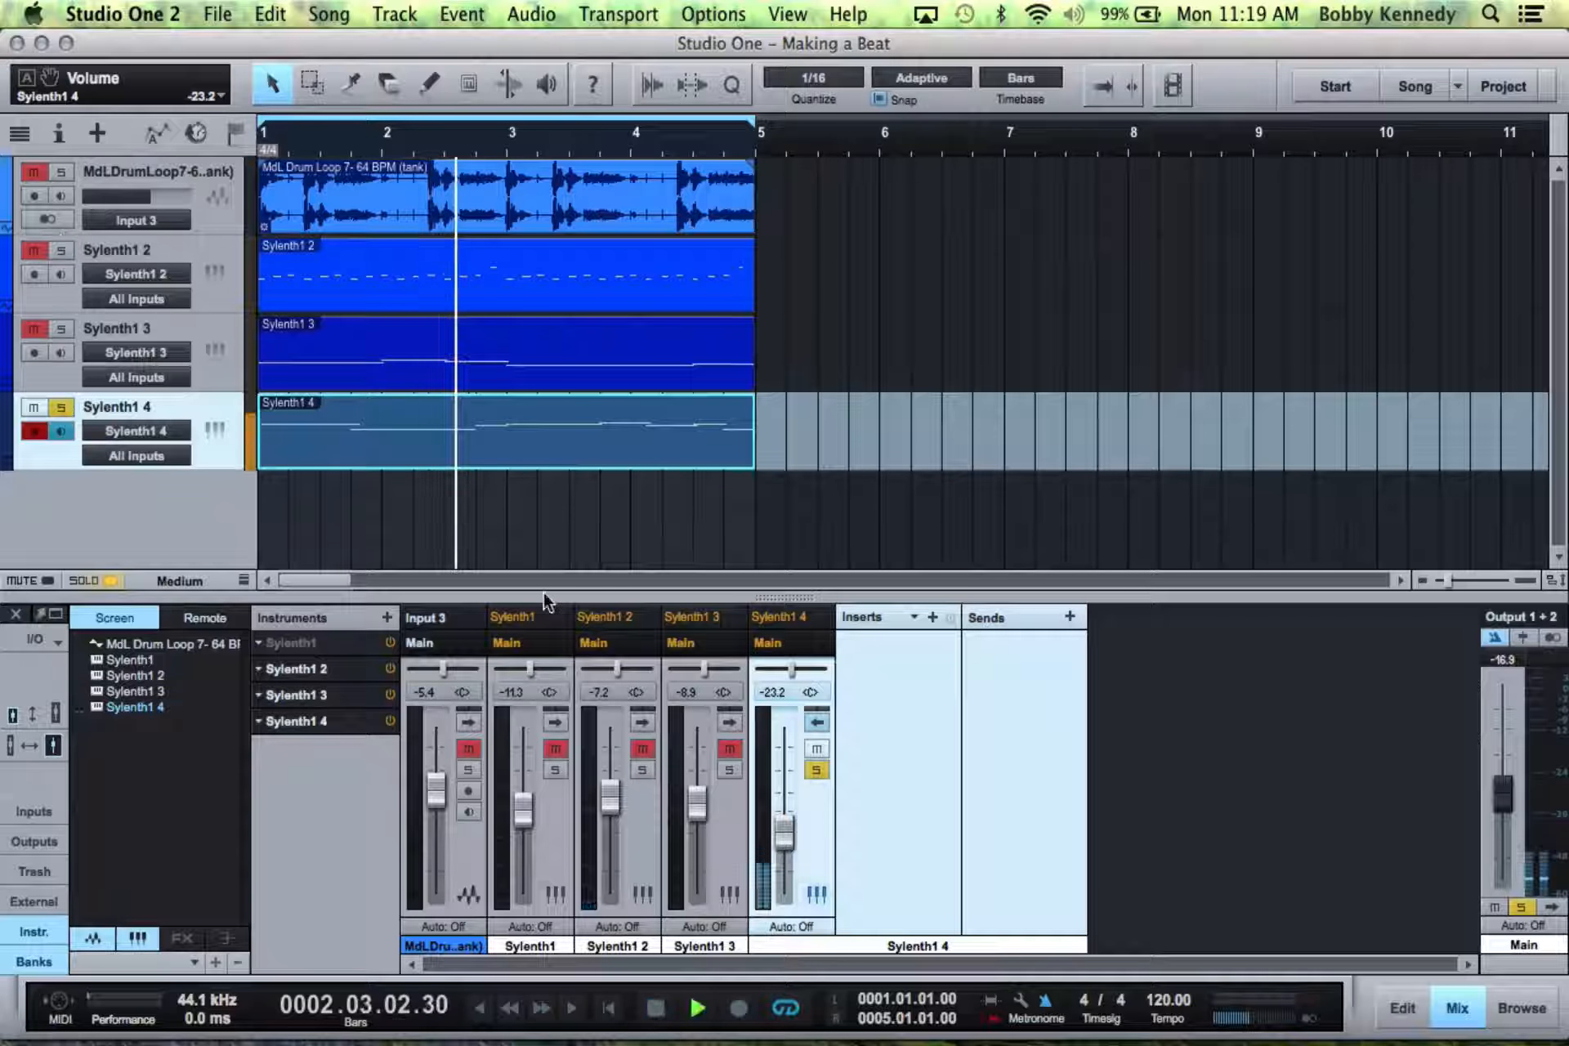
pyautogui.click(816, 723)
pyautogui.click(816, 723)
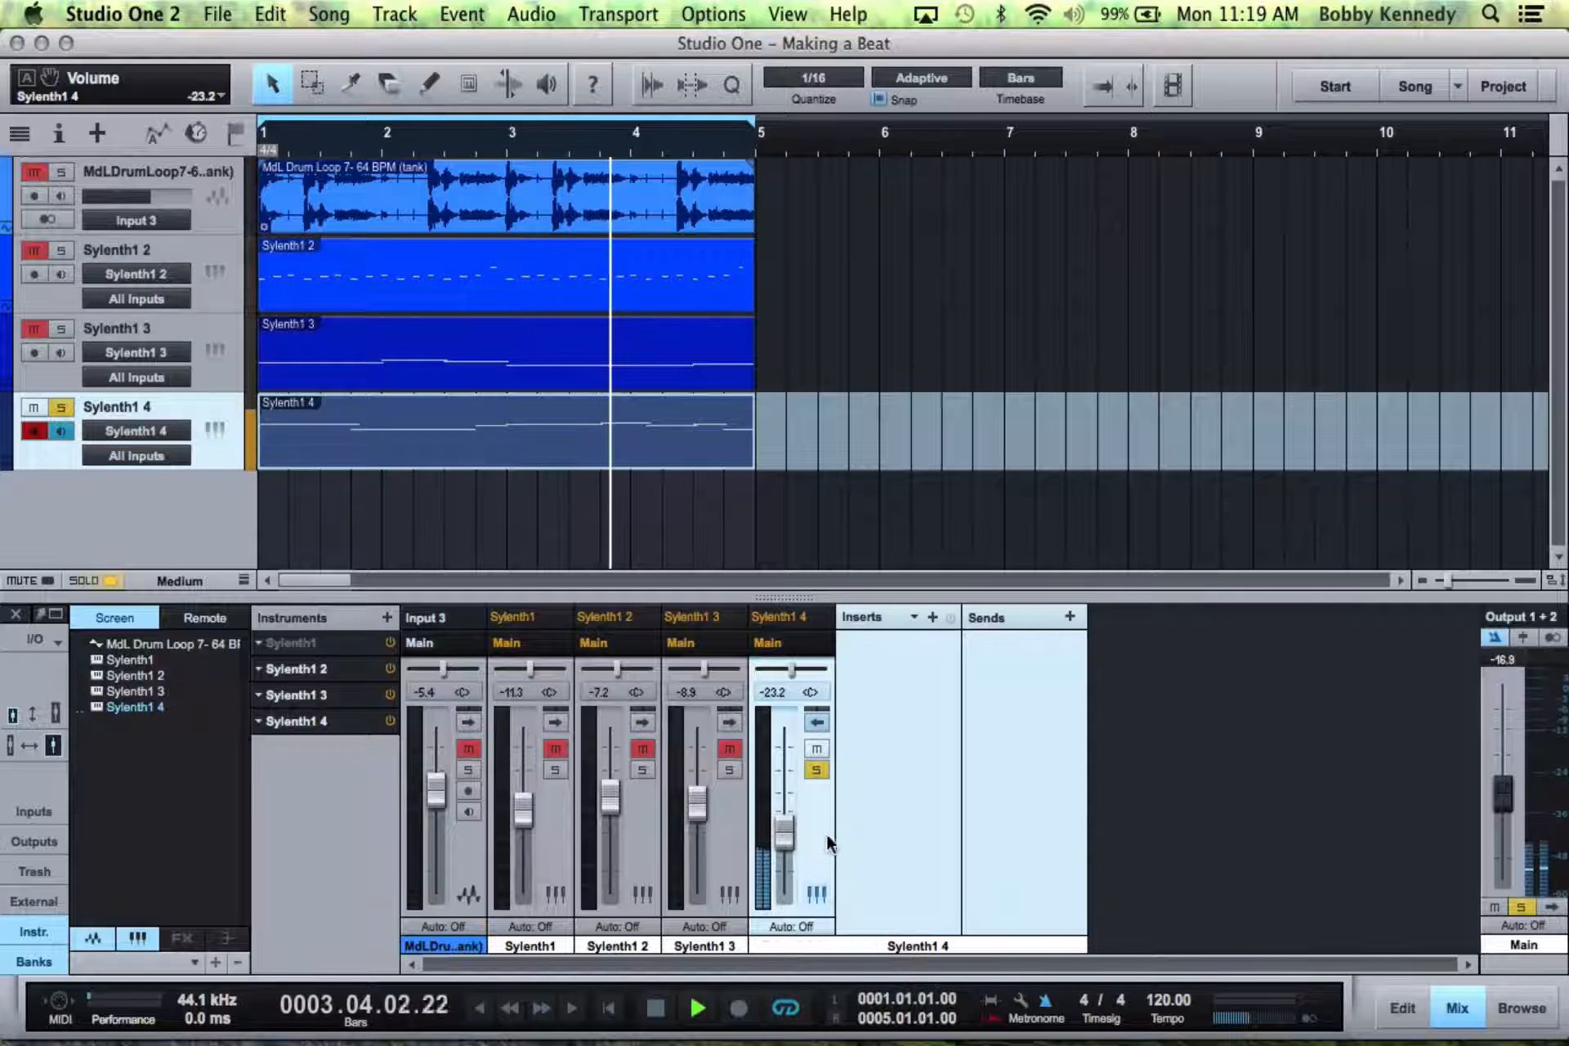
# - Find the X-Trem effect in the browser and insert it on the Sylenth1 4 channel
pyautogui.click(1506, 1010)
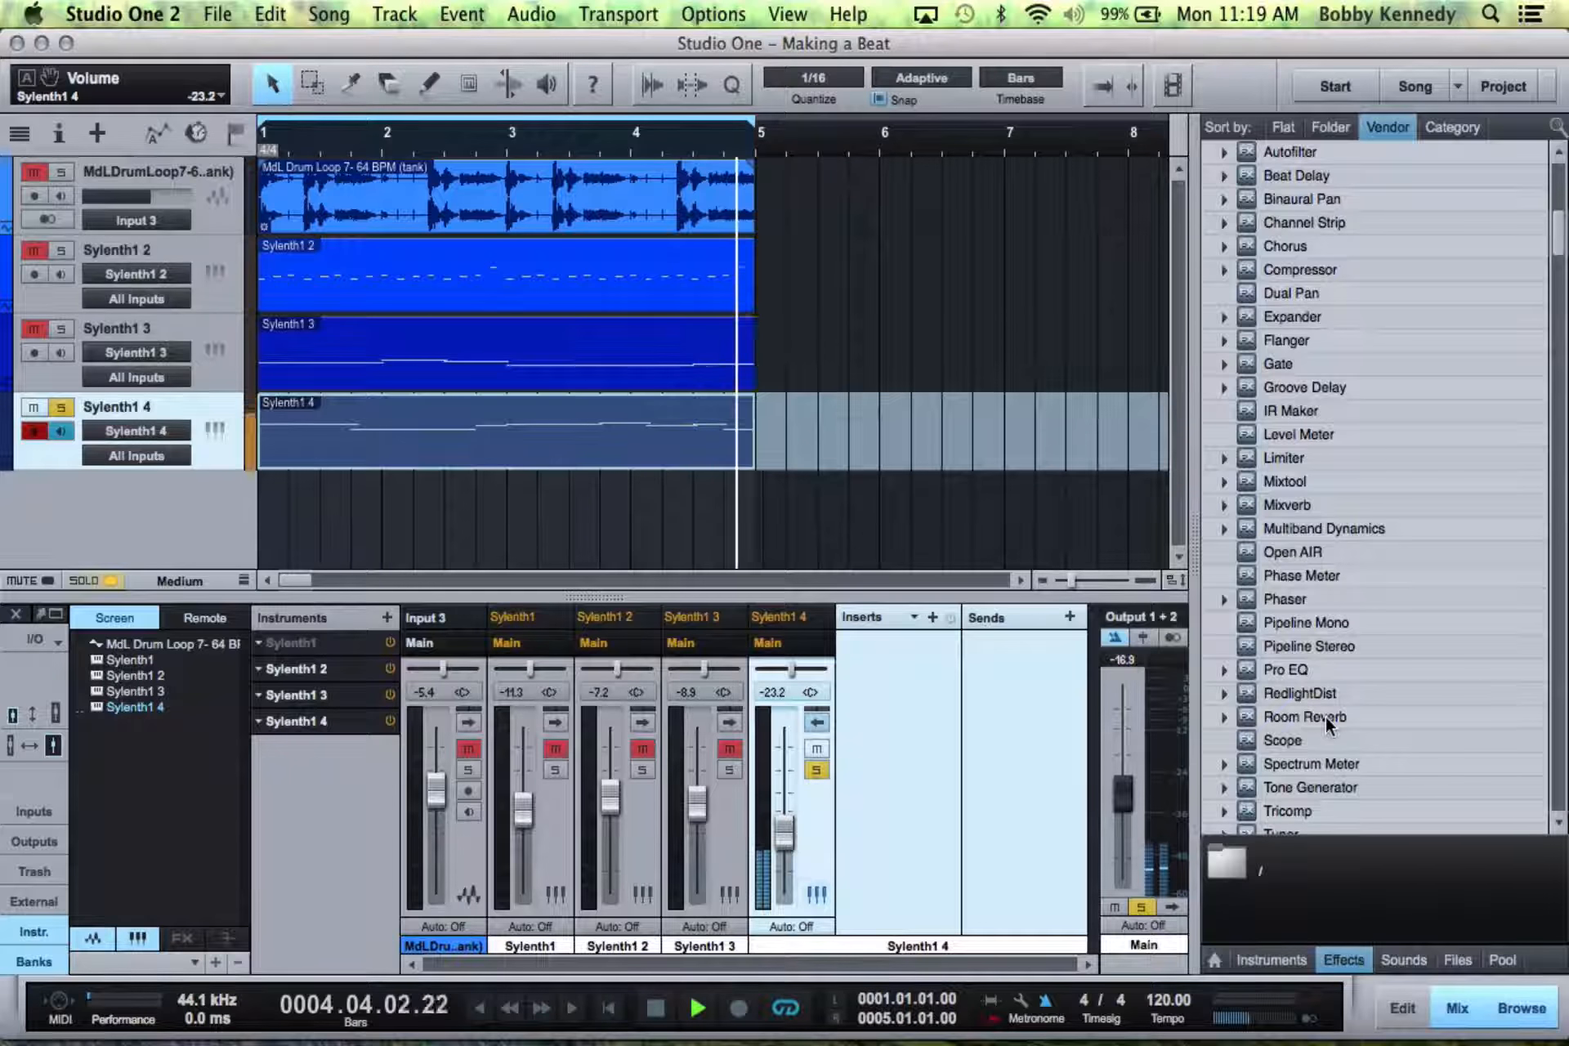
pyautogui.scroll(6, 1325, 714)
pyautogui.scroll(-6, 1326, 714)
pyautogui.scroll(-3, 1326, 720)
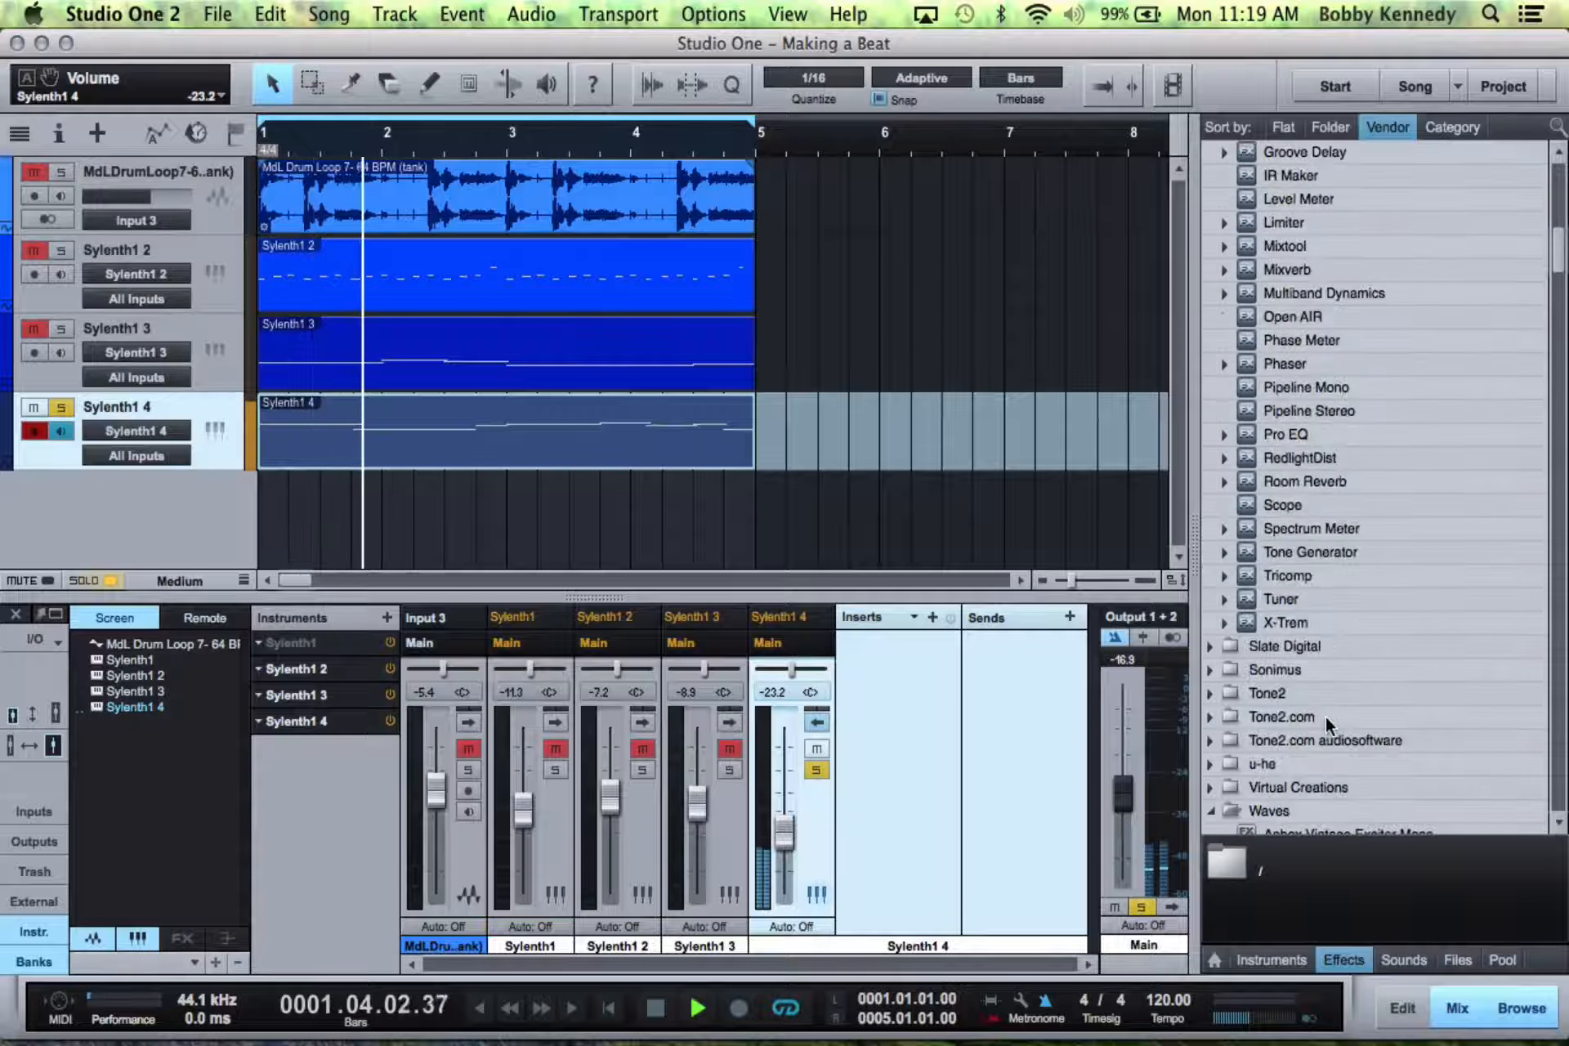
pyautogui.click(1316, 621)
pyautogui.moveTo(900, 760); pyautogui.dragTo(872, 748)
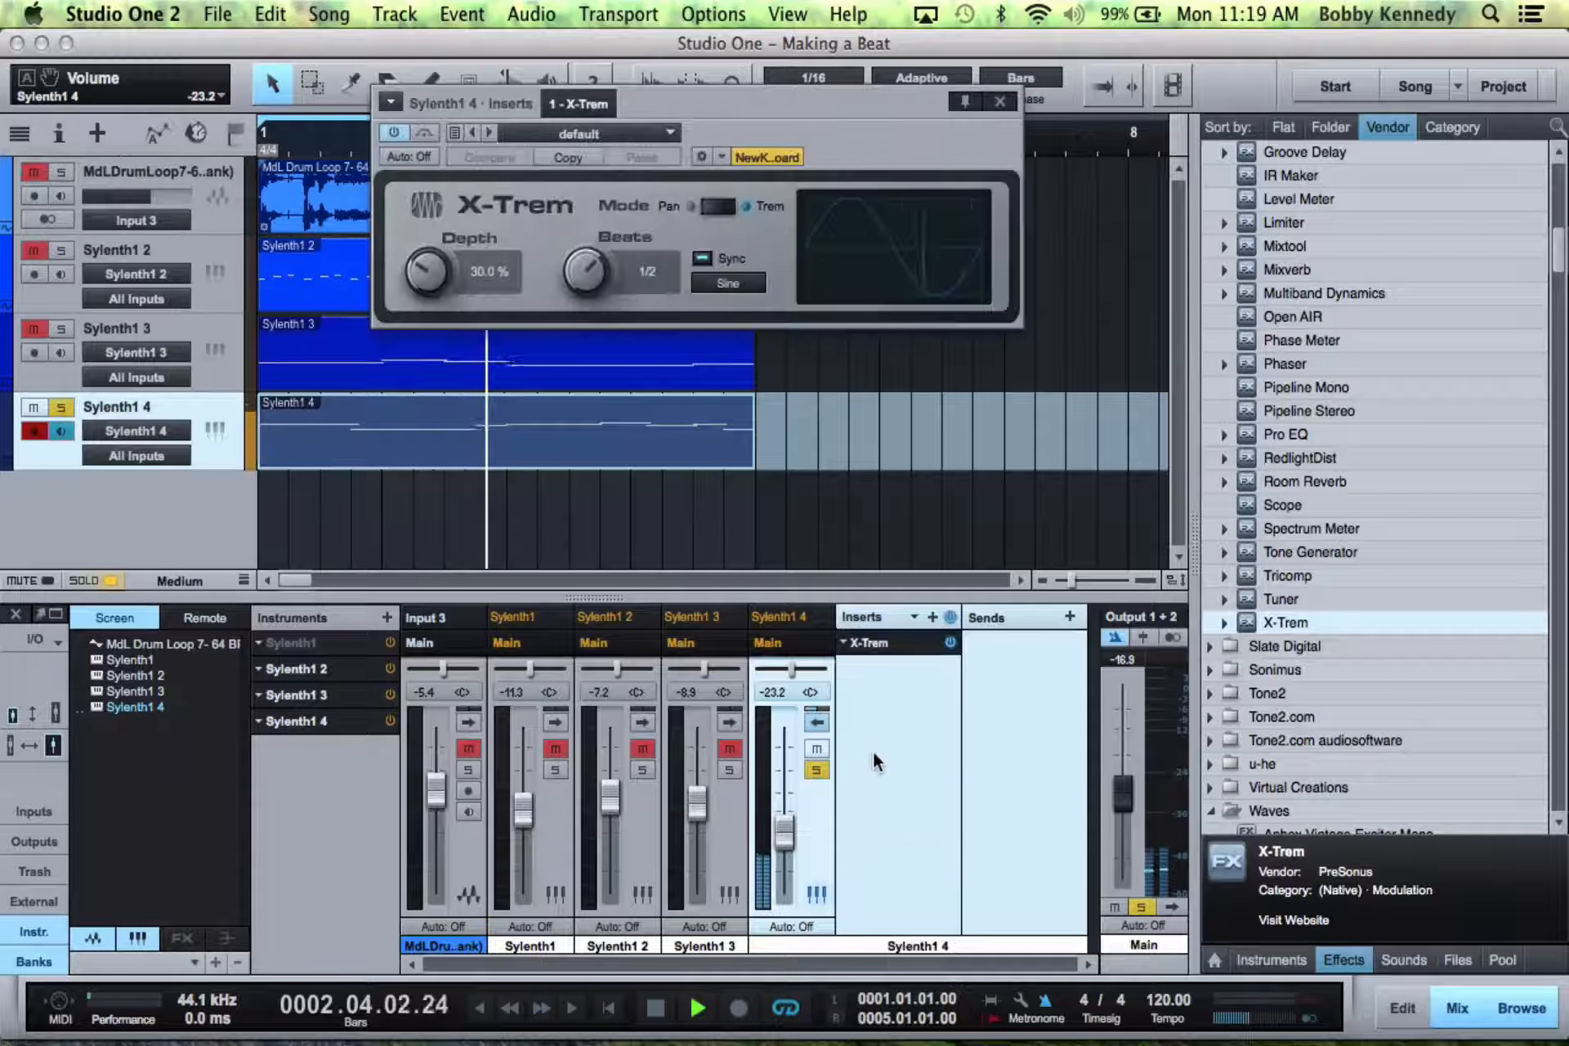
# - Set X-Trem to Pan mode with 2 Bars and a depth of 64.5 %, and close its window
pyautogui.click(716, 208)
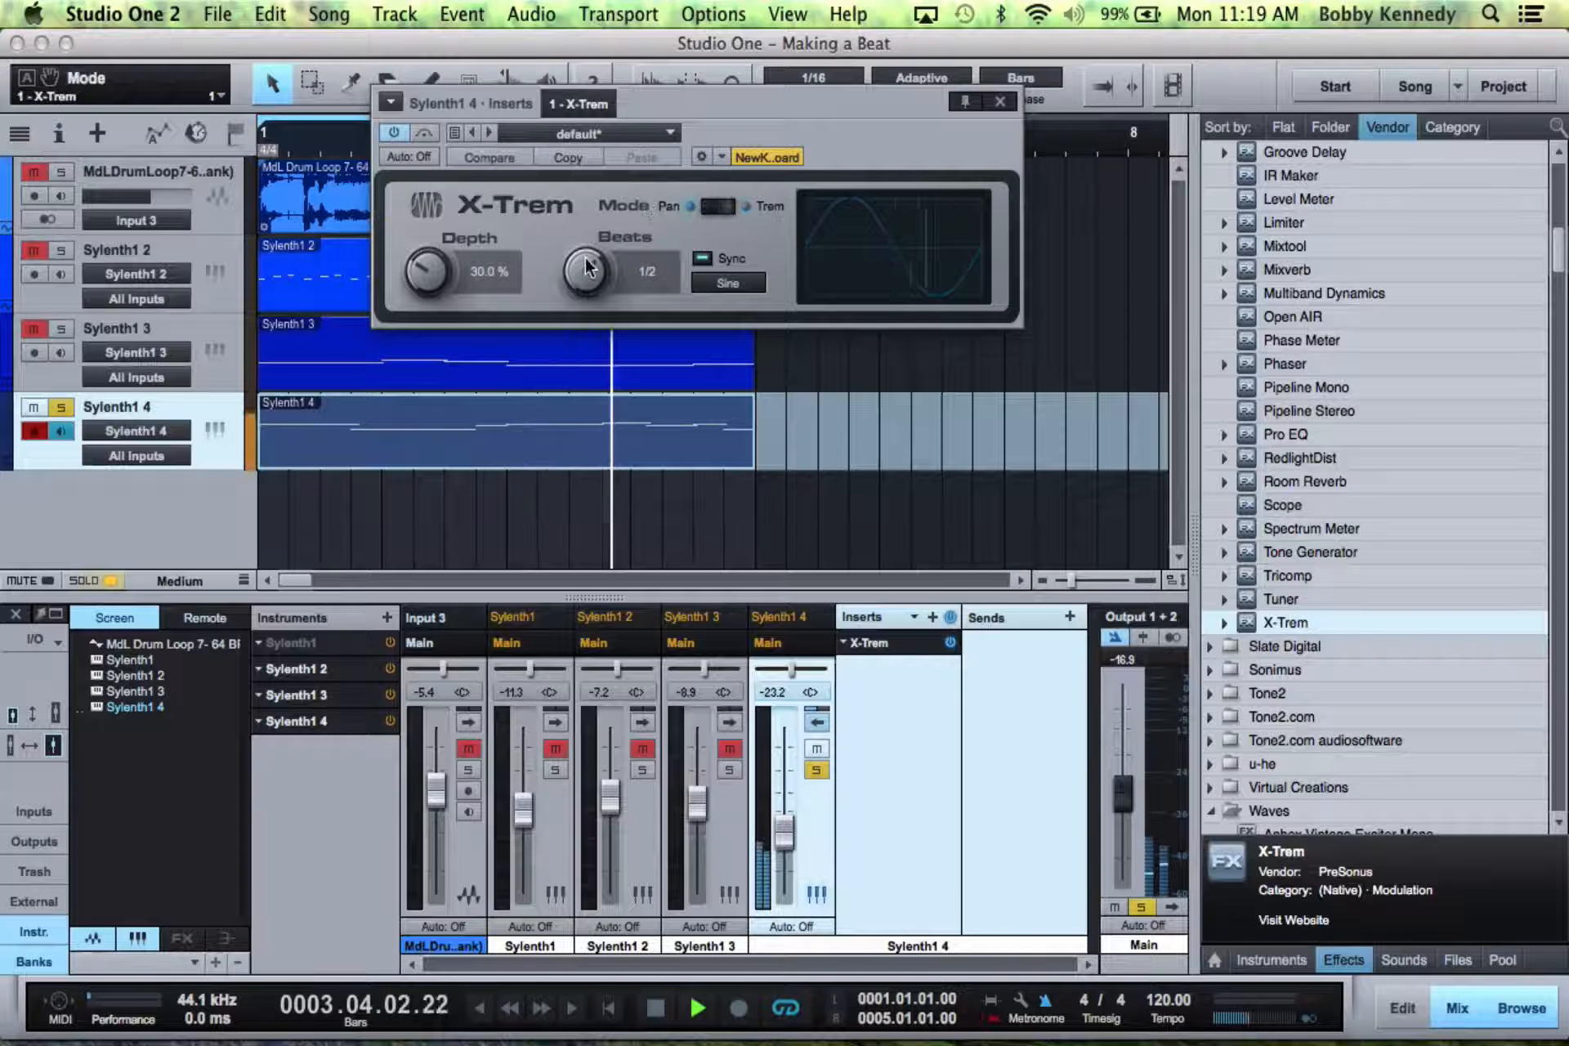
pyautogui.moveTo(586, 266)
pyautogui.mouseDown()
pyautogui.moveTo(585, 225)
pyautogui.moveTo(566, 239)
pyautogui.mouseUp()
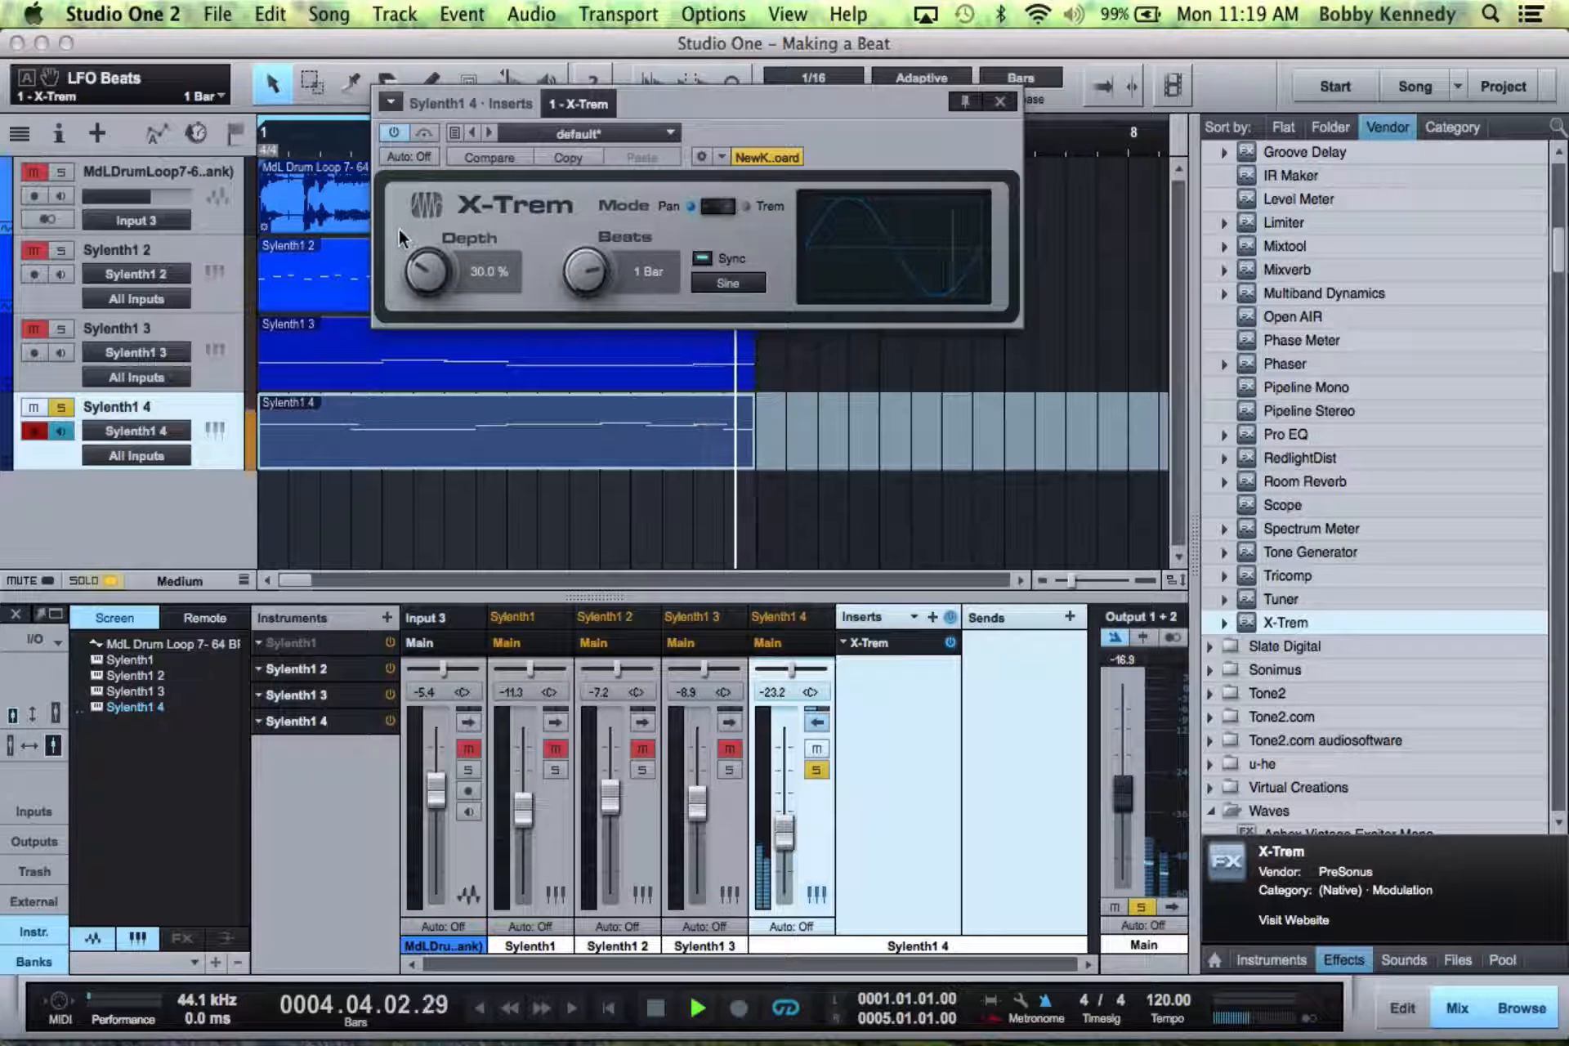
pyautogui.moveTo(432, 271); pyautogui.dragTo(448, 175)
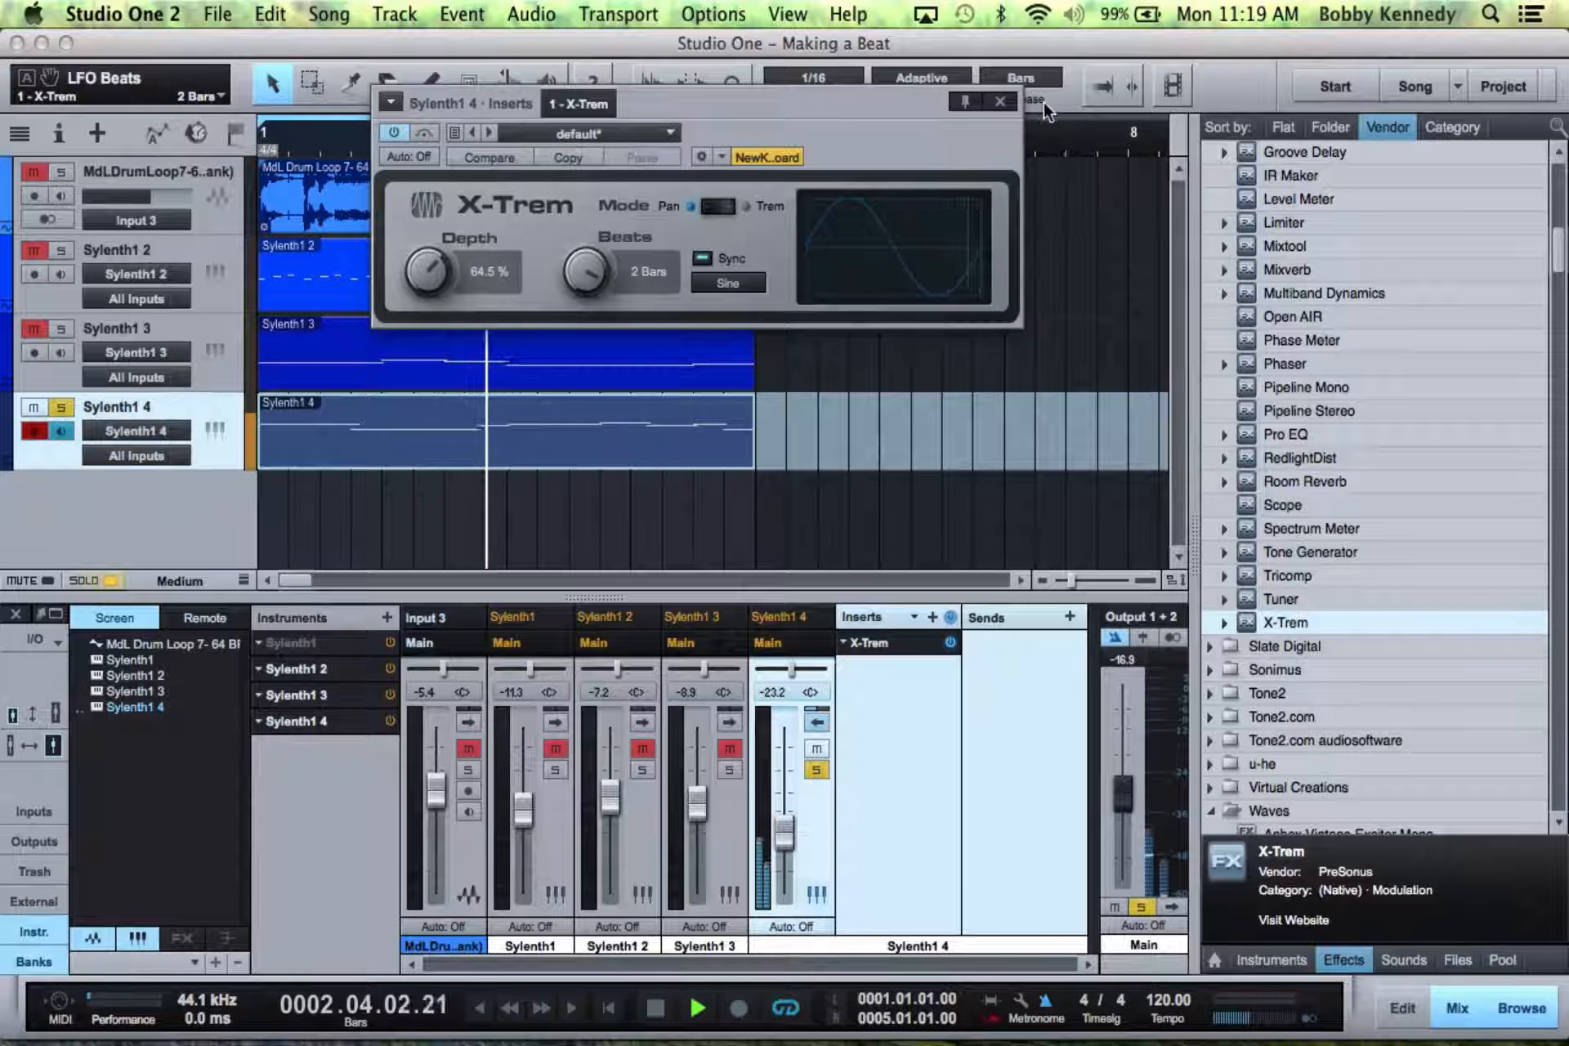
pyautogui.click(999, 104)
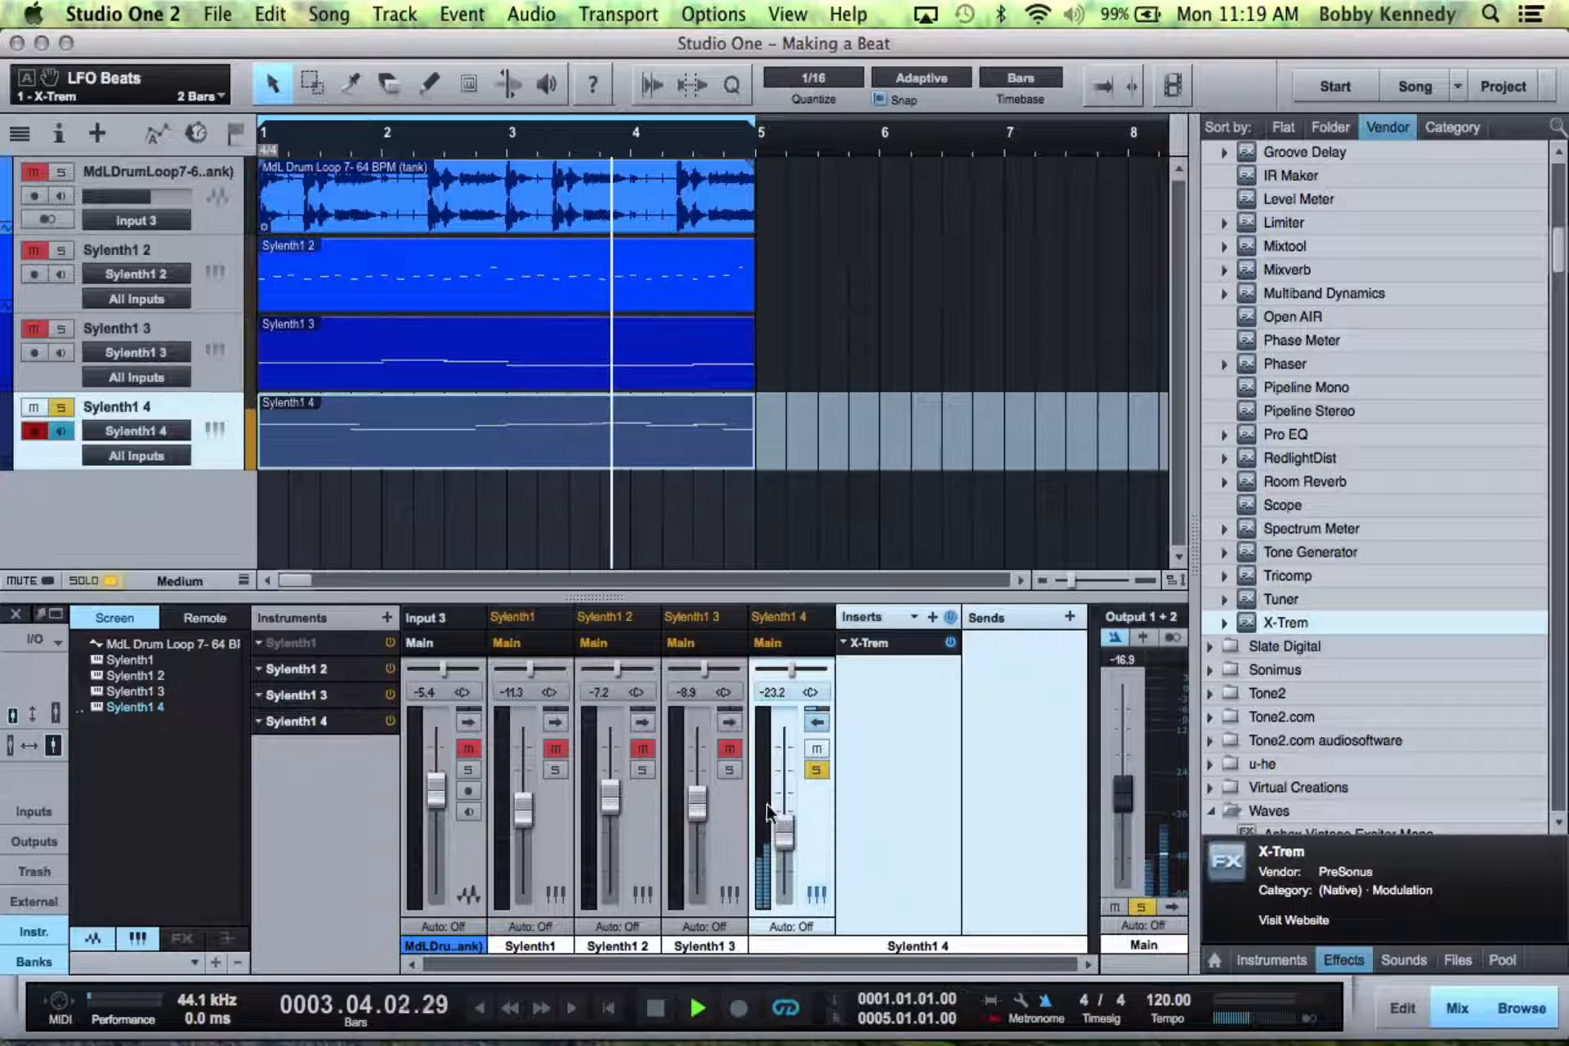
# - Release all soloed tracks so the full beat plays, and lower the Sylenth1 4 volume to -27.4 dB
pyautogui.click(729, 770)
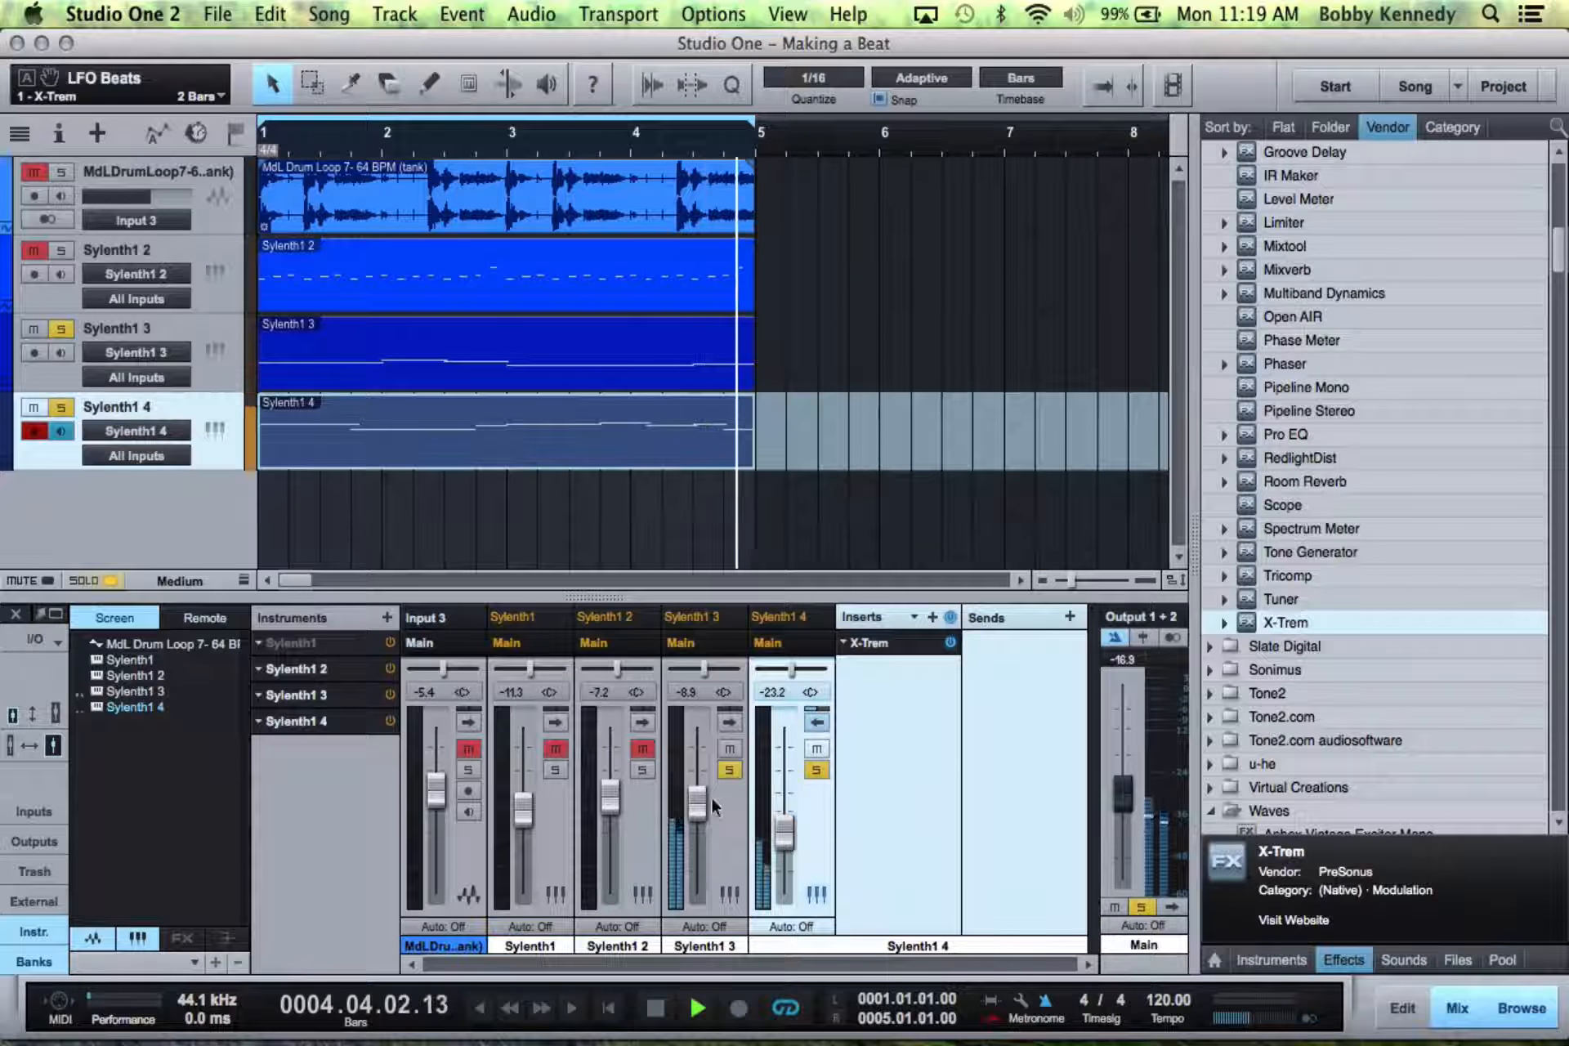
pyautogui.click(120, 578)
pyautogui.doubleClick(920, 820)
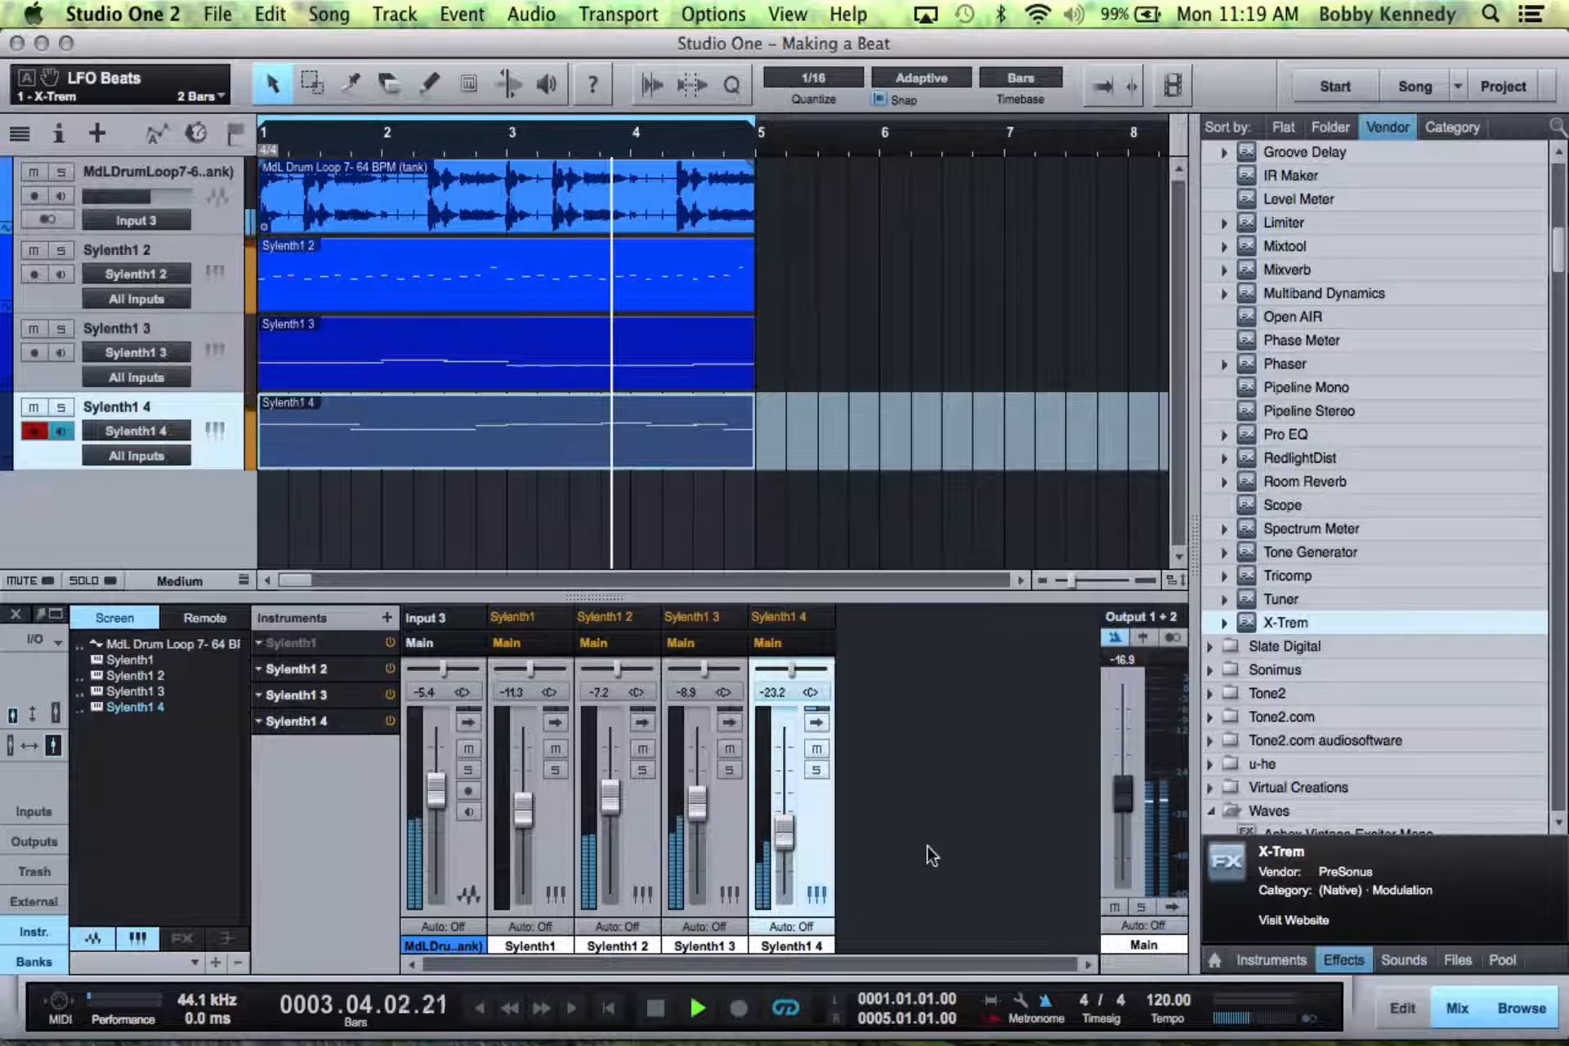
pyautogui.moveTo(795, 827); pyautogui.dragTo(794, 835)
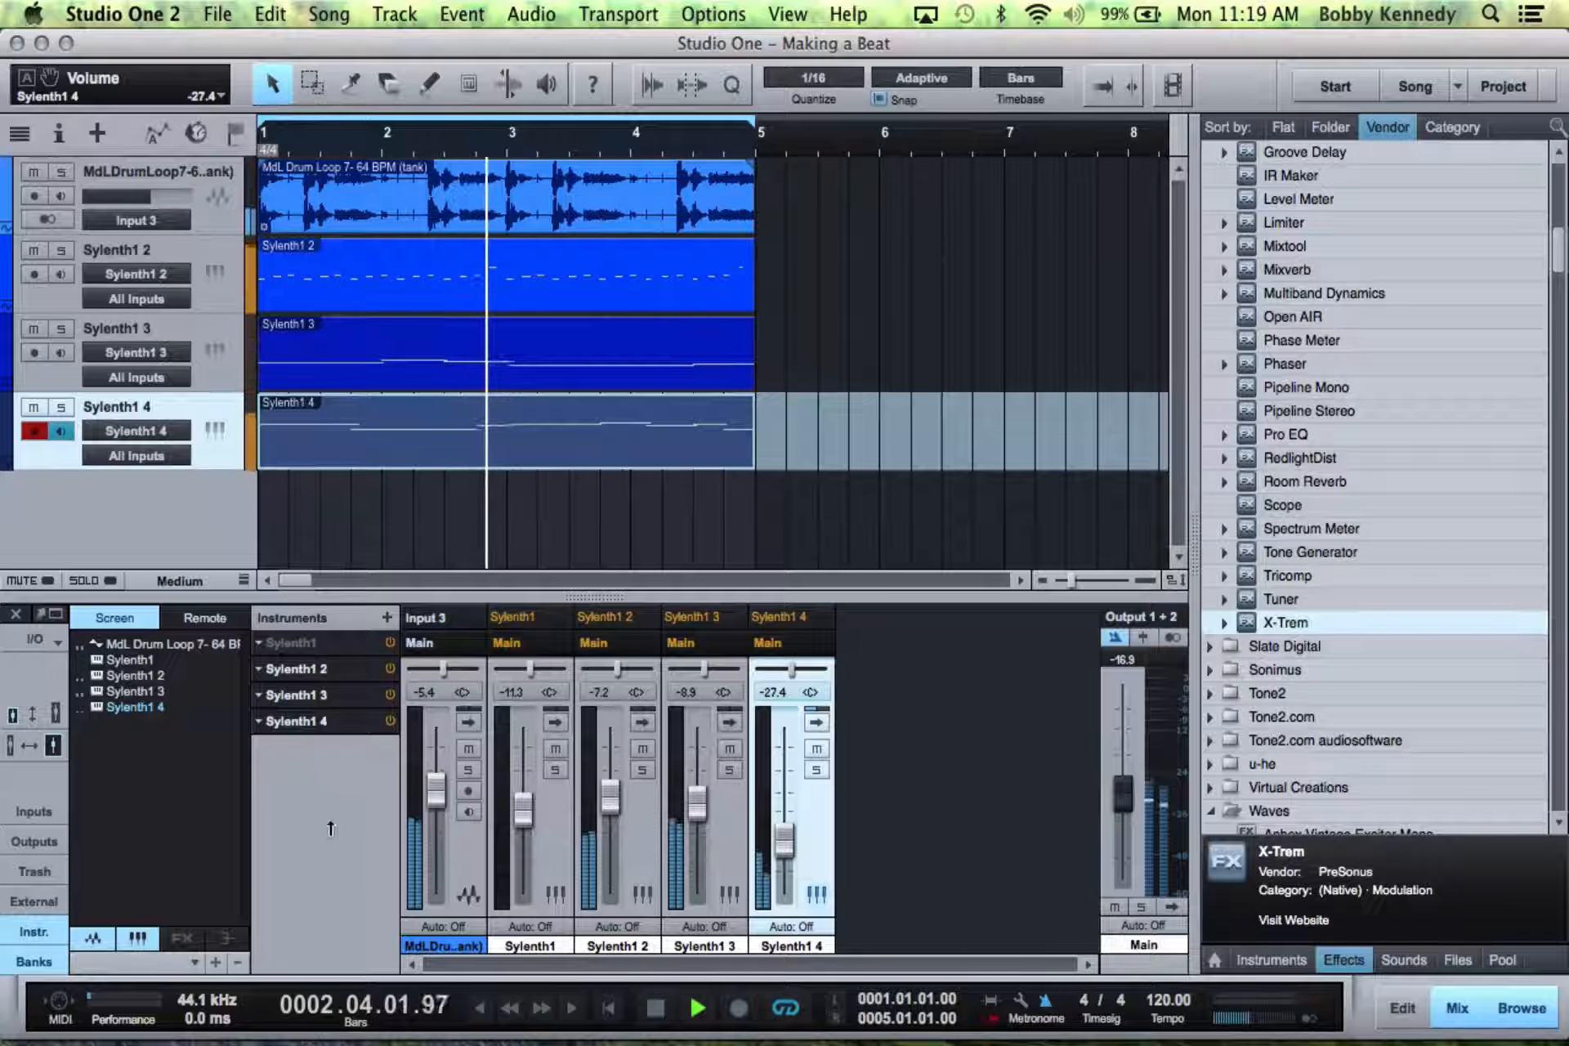
# - Stop playback and insert Pro EQ on the drum loop channel
pyautogui.scroll(3, 1328, 638)
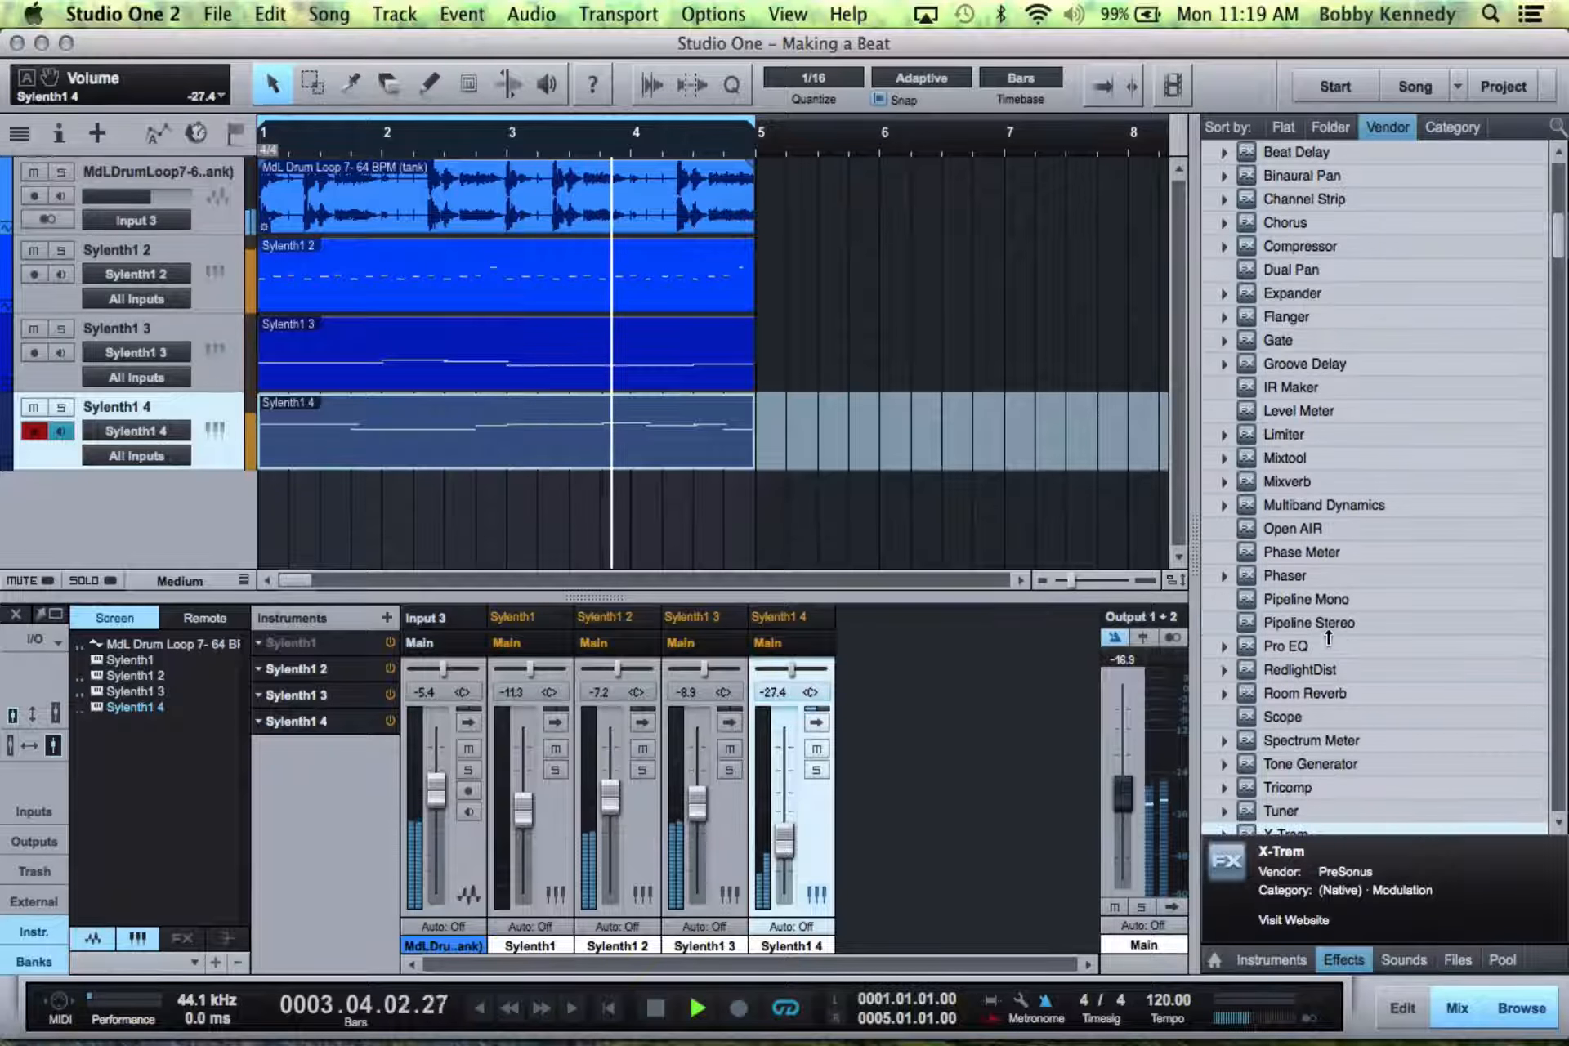
pyautogui.press('space')
pyautogui.doubleClick(440, 862)
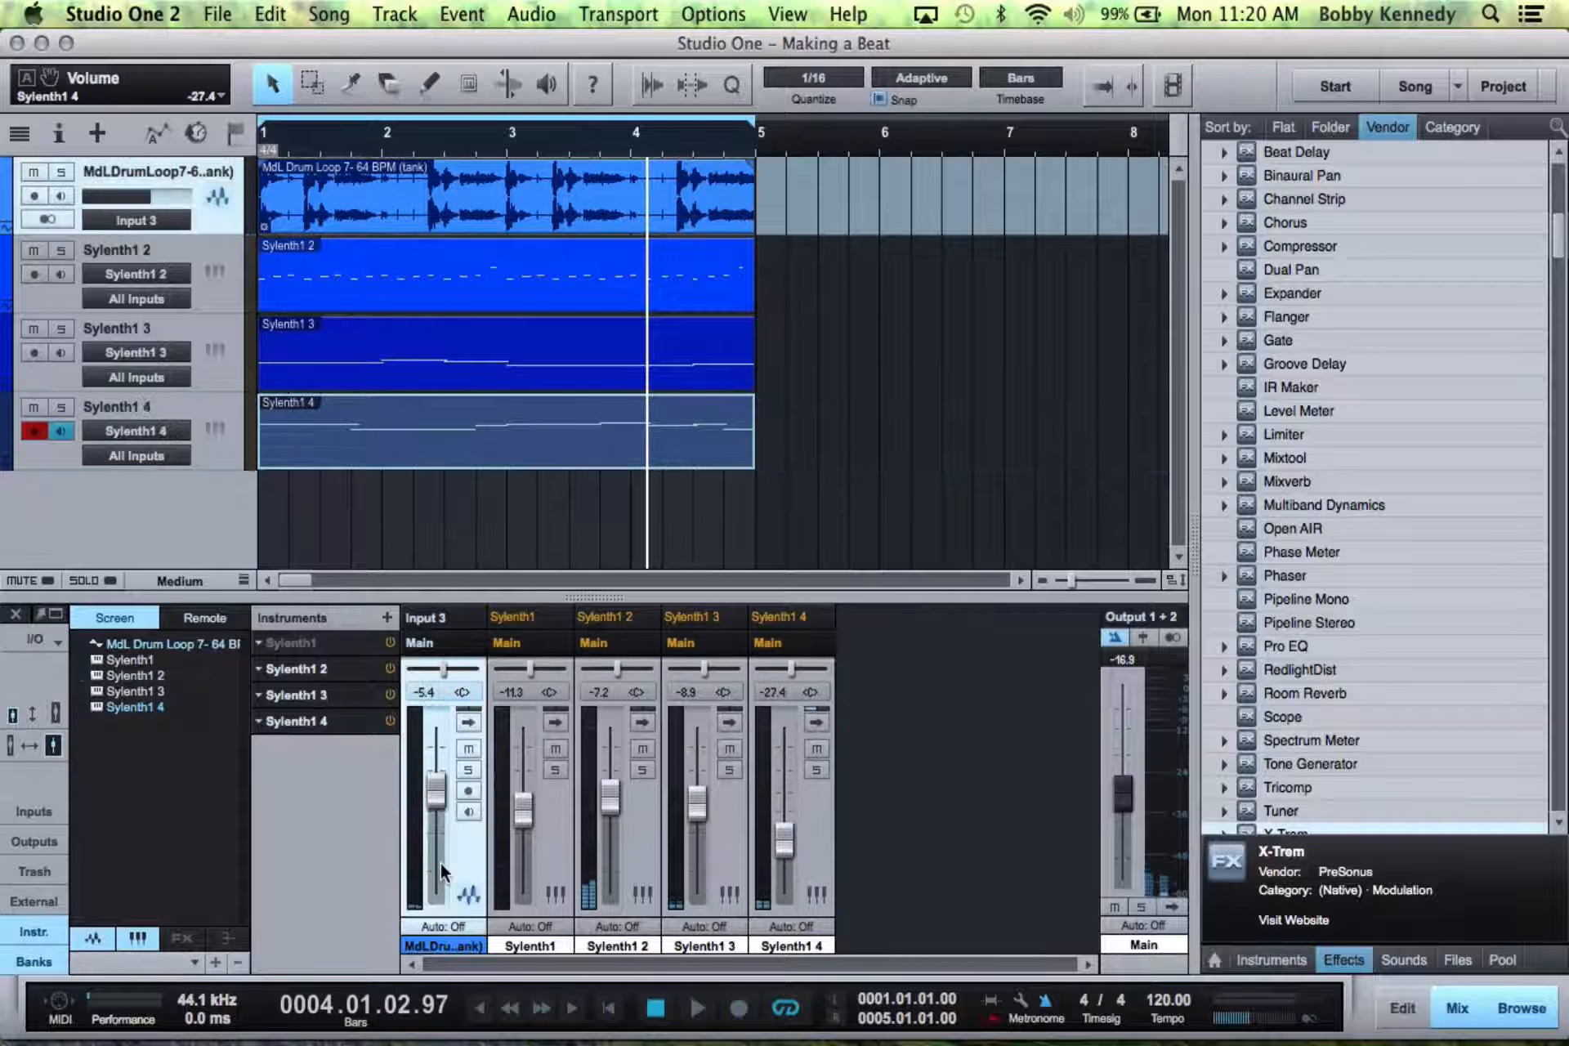
pyautogui.click(1330, 644)
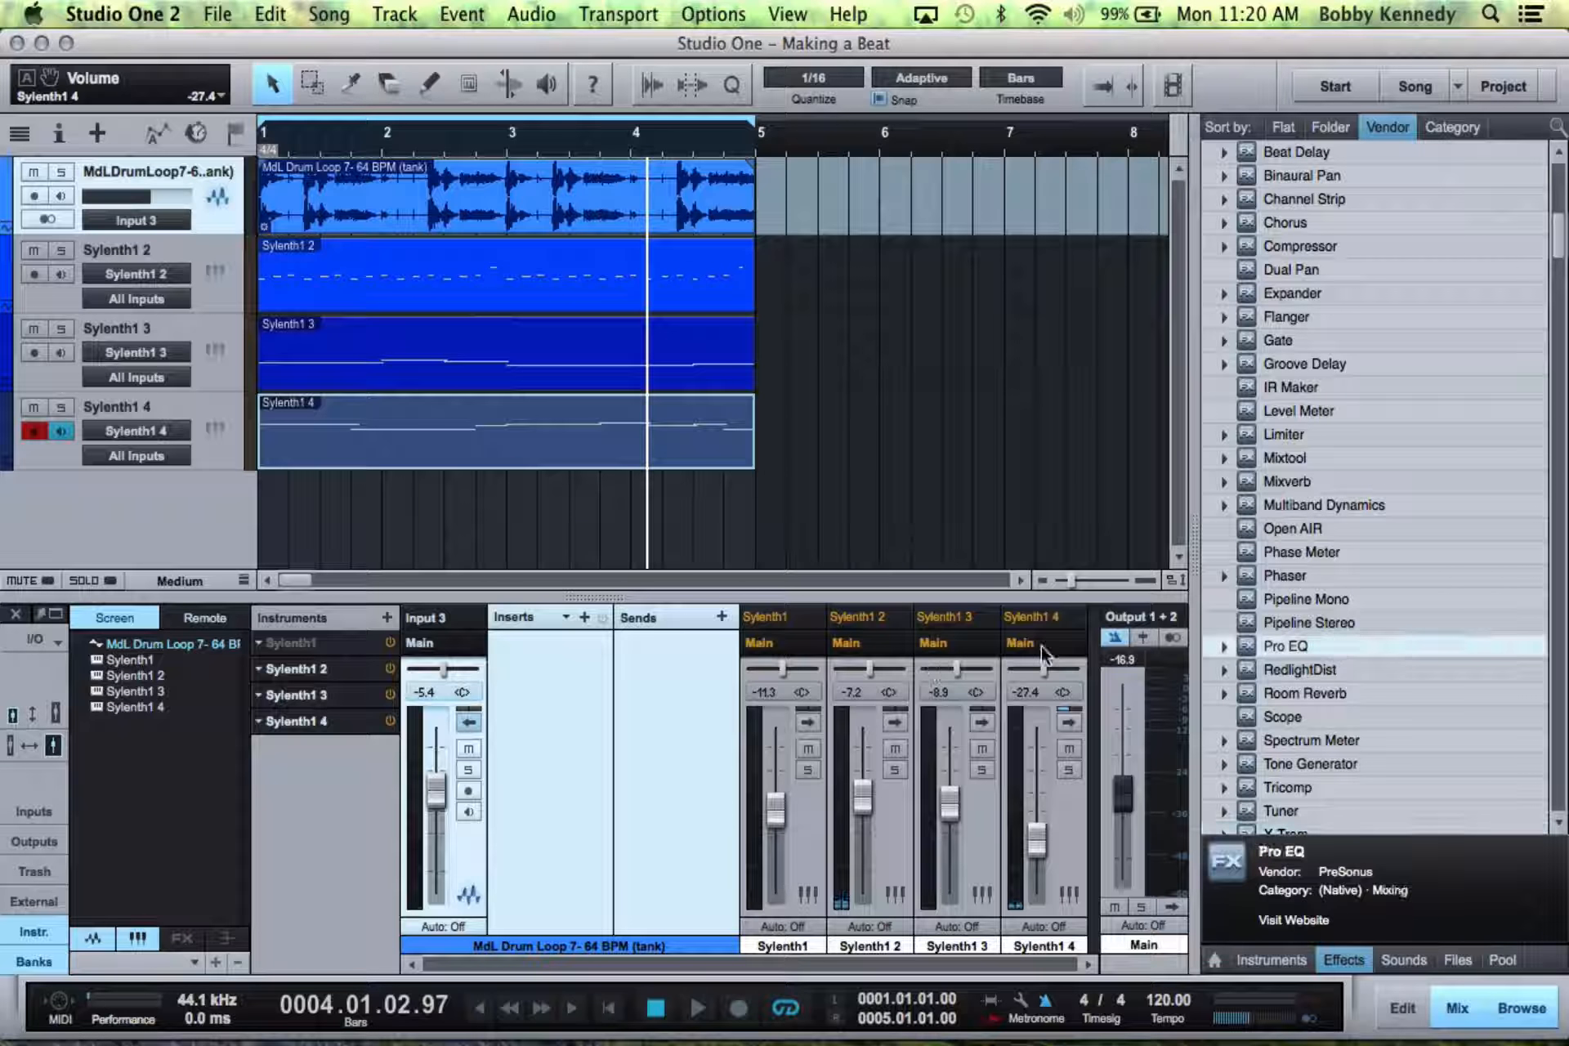
pyautogui.moveTo(666, 680); pyautogui.dragTo(561, 689)
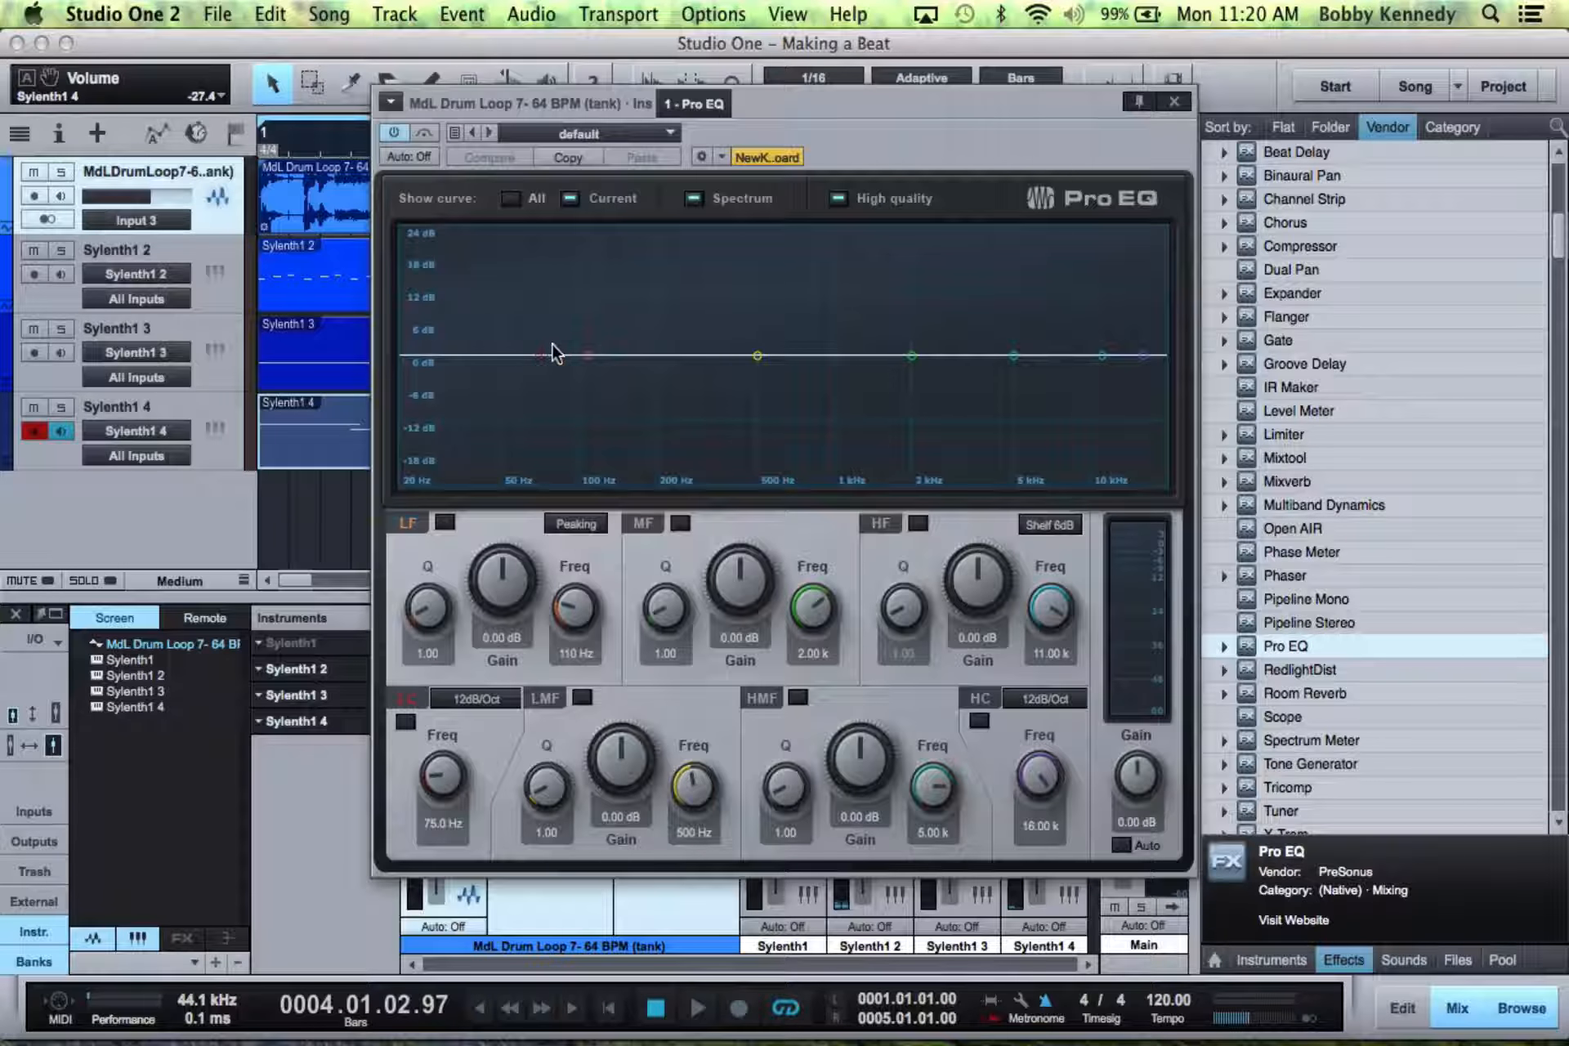
# - Apply a 48dB/Oct low cut at 612 Hz to the drum loop in Pro EQ during playback
pyautogui.moveTo(552, 345); pyautogui.dragTo(842, 334)
pyautogui.click(507, 699)
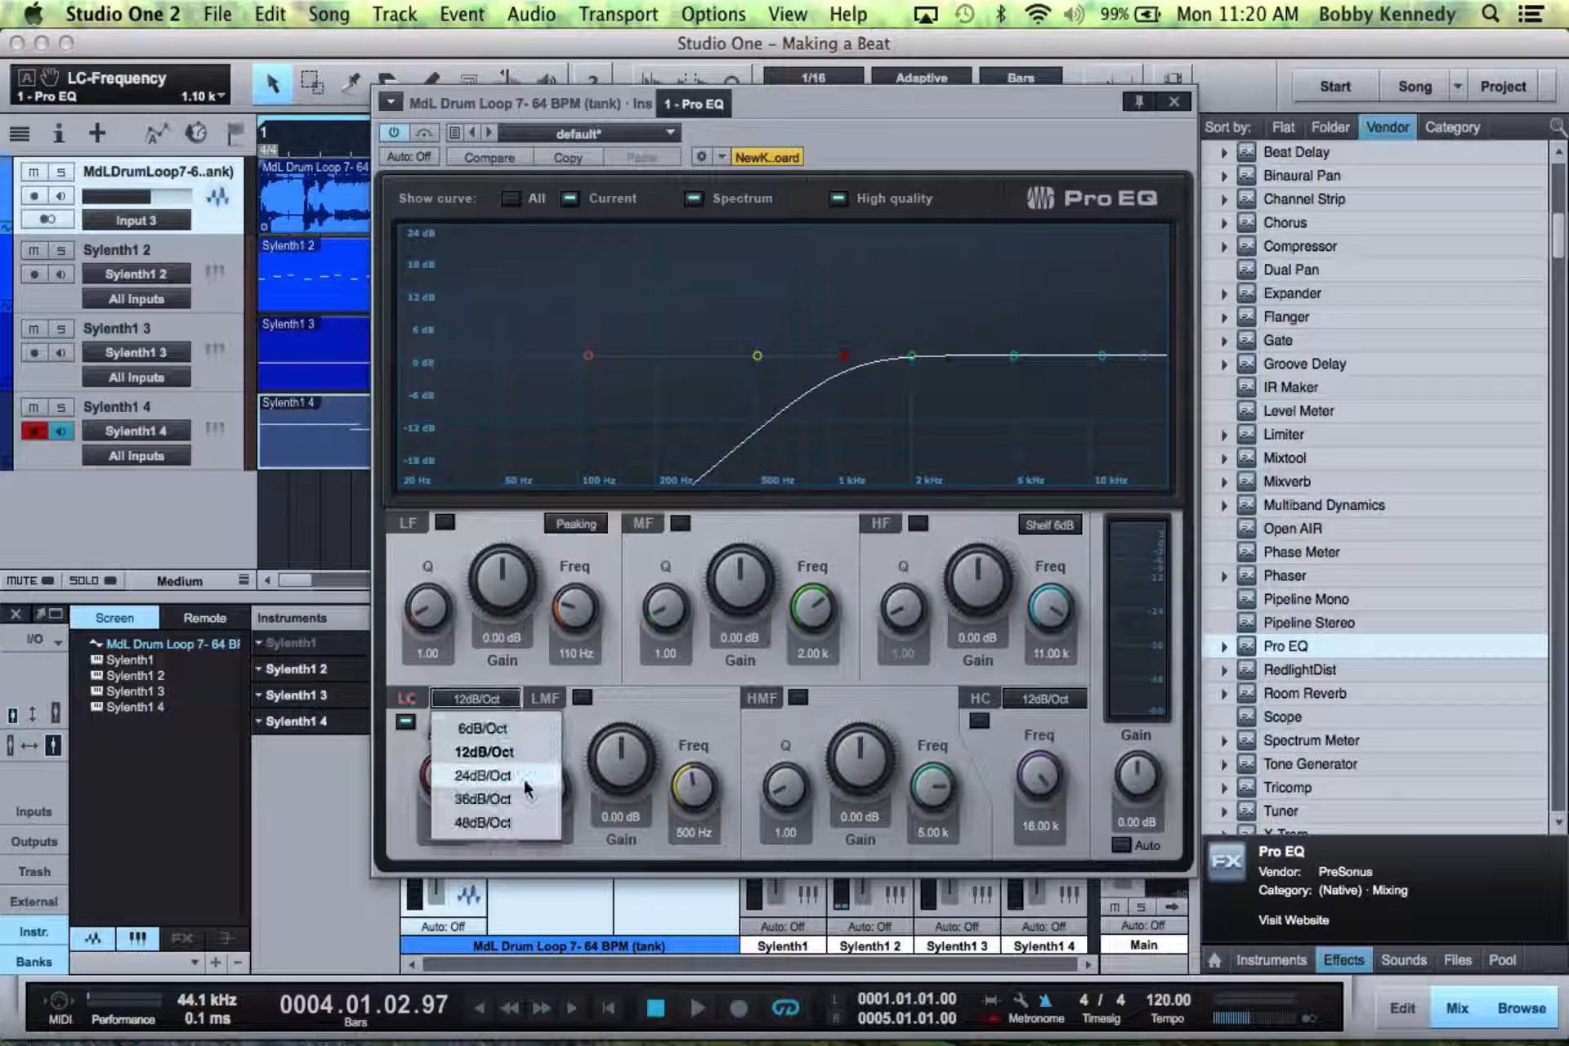
pyautogui.click(519, 814)
pyautogui.press('space')
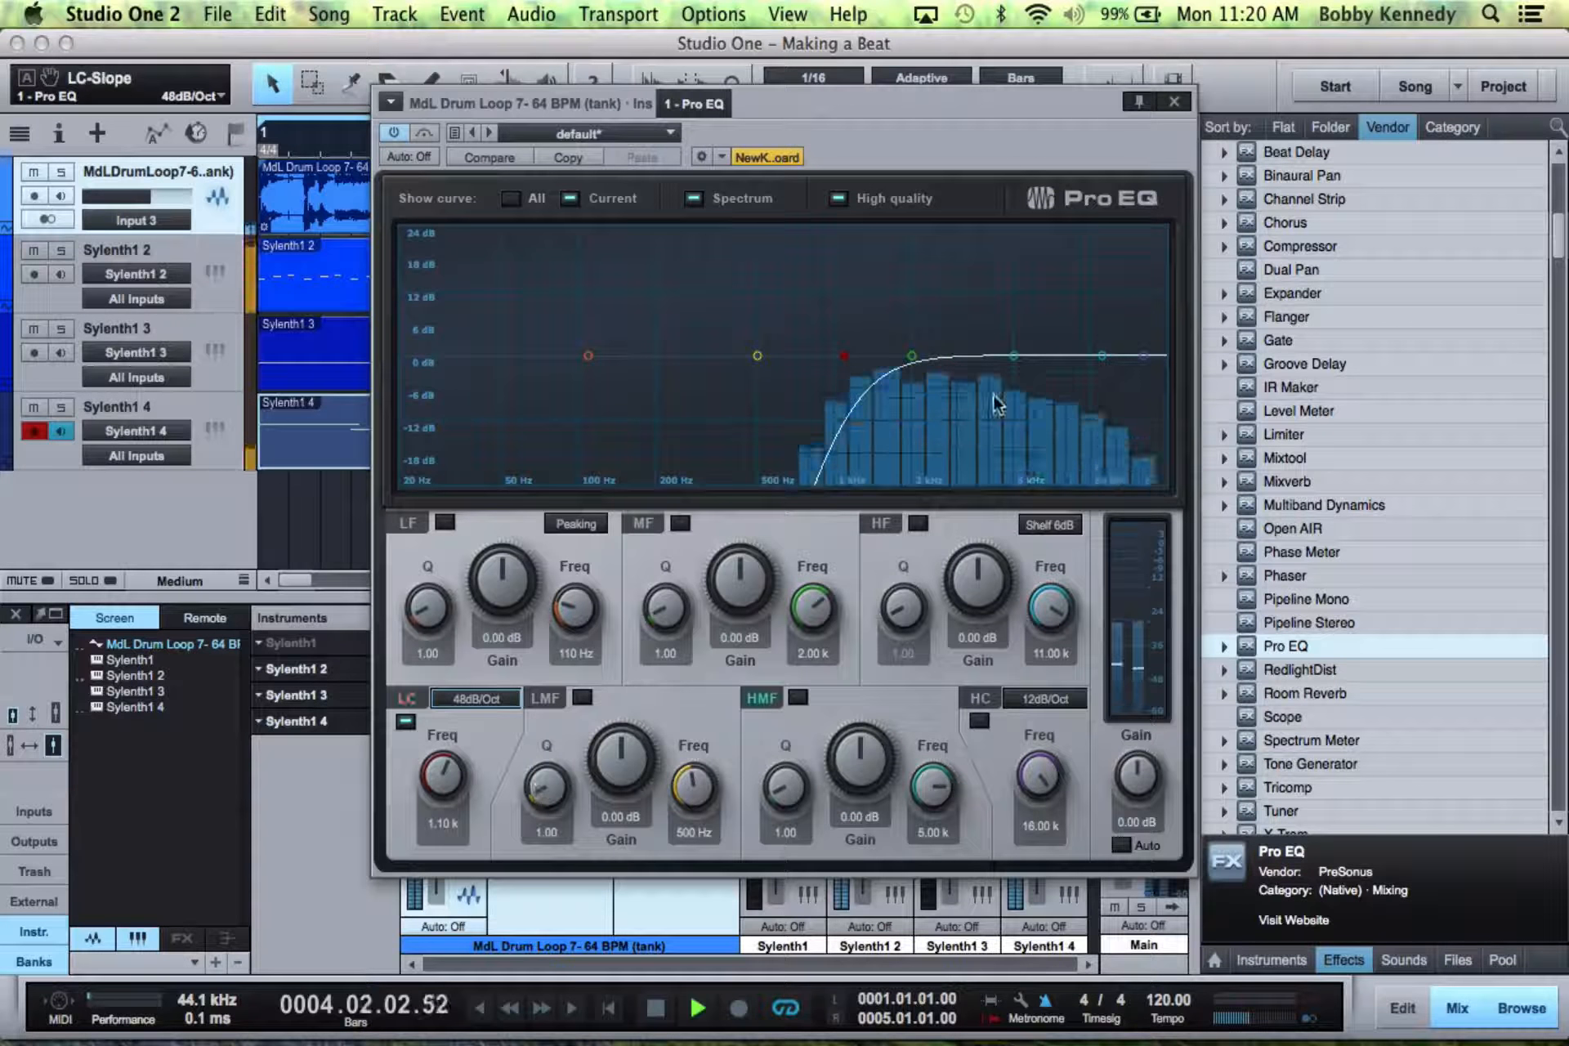
pyautogui.moveTo(846, 354); pyautogui.dragTo(779, 347)
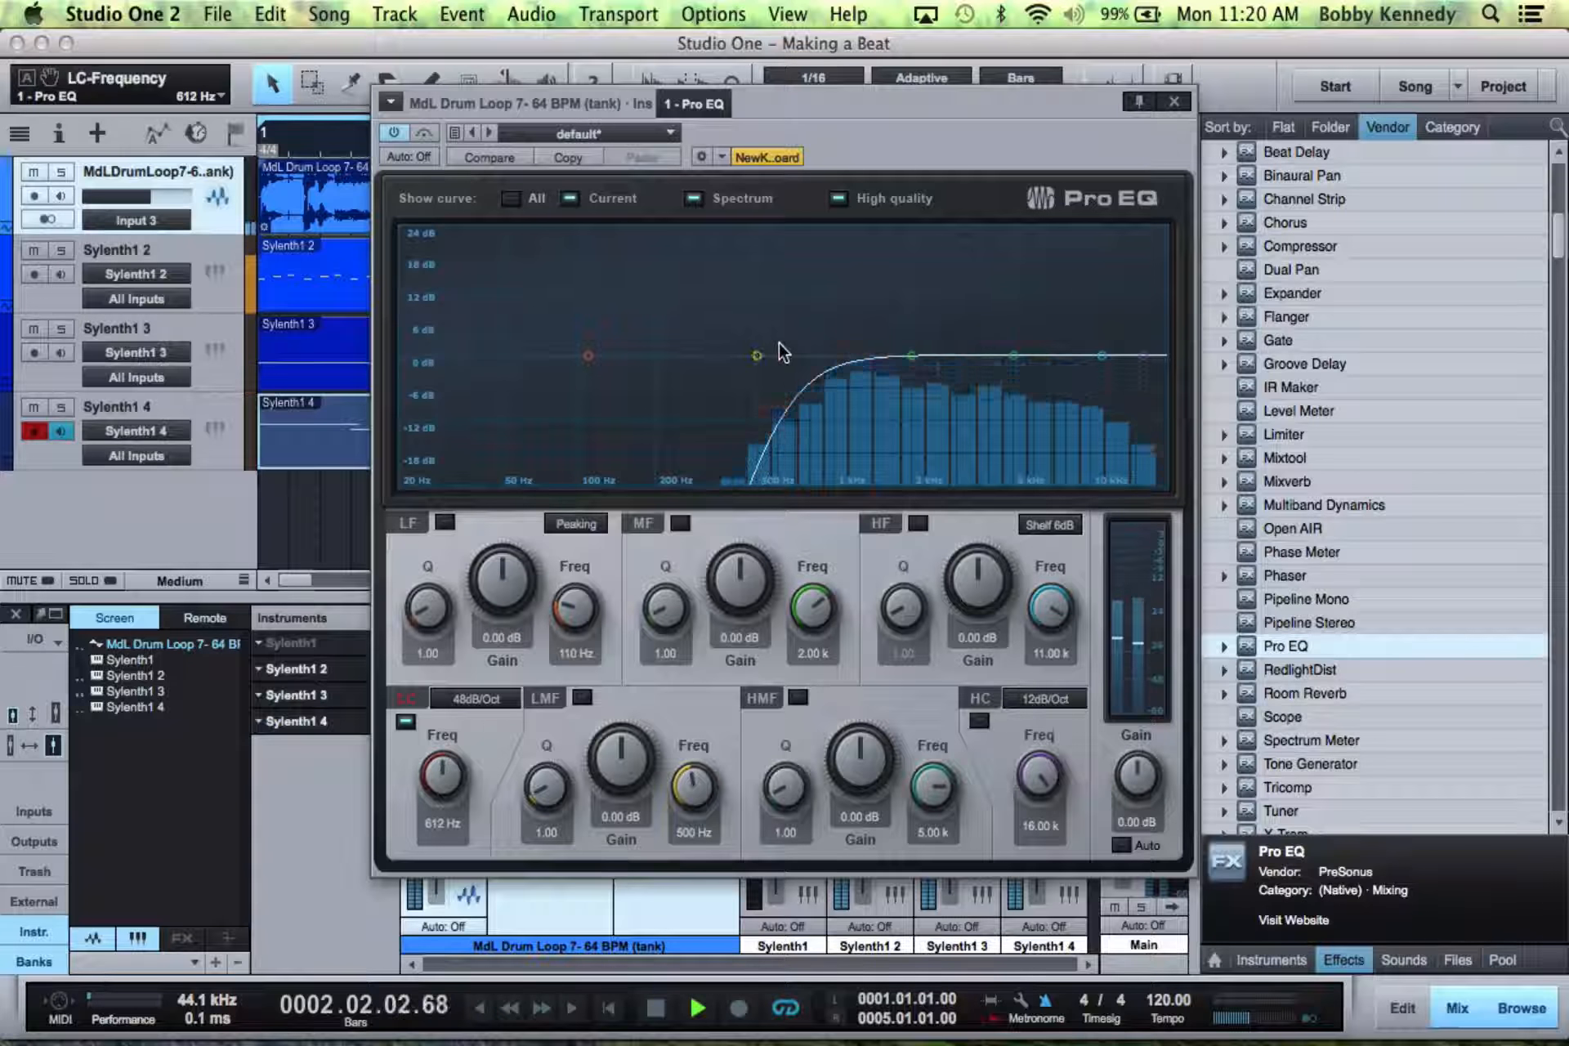
# - Set the high-cut frequency of the drum loop's Pro EQ to 4.89 kHz and close the equalizer
pyautogui.moveTo(914, 357); pyautogui.dragTo(1012, 357)
pyautogui.click(1156, 356)
pyautogui.click(1174, 102)
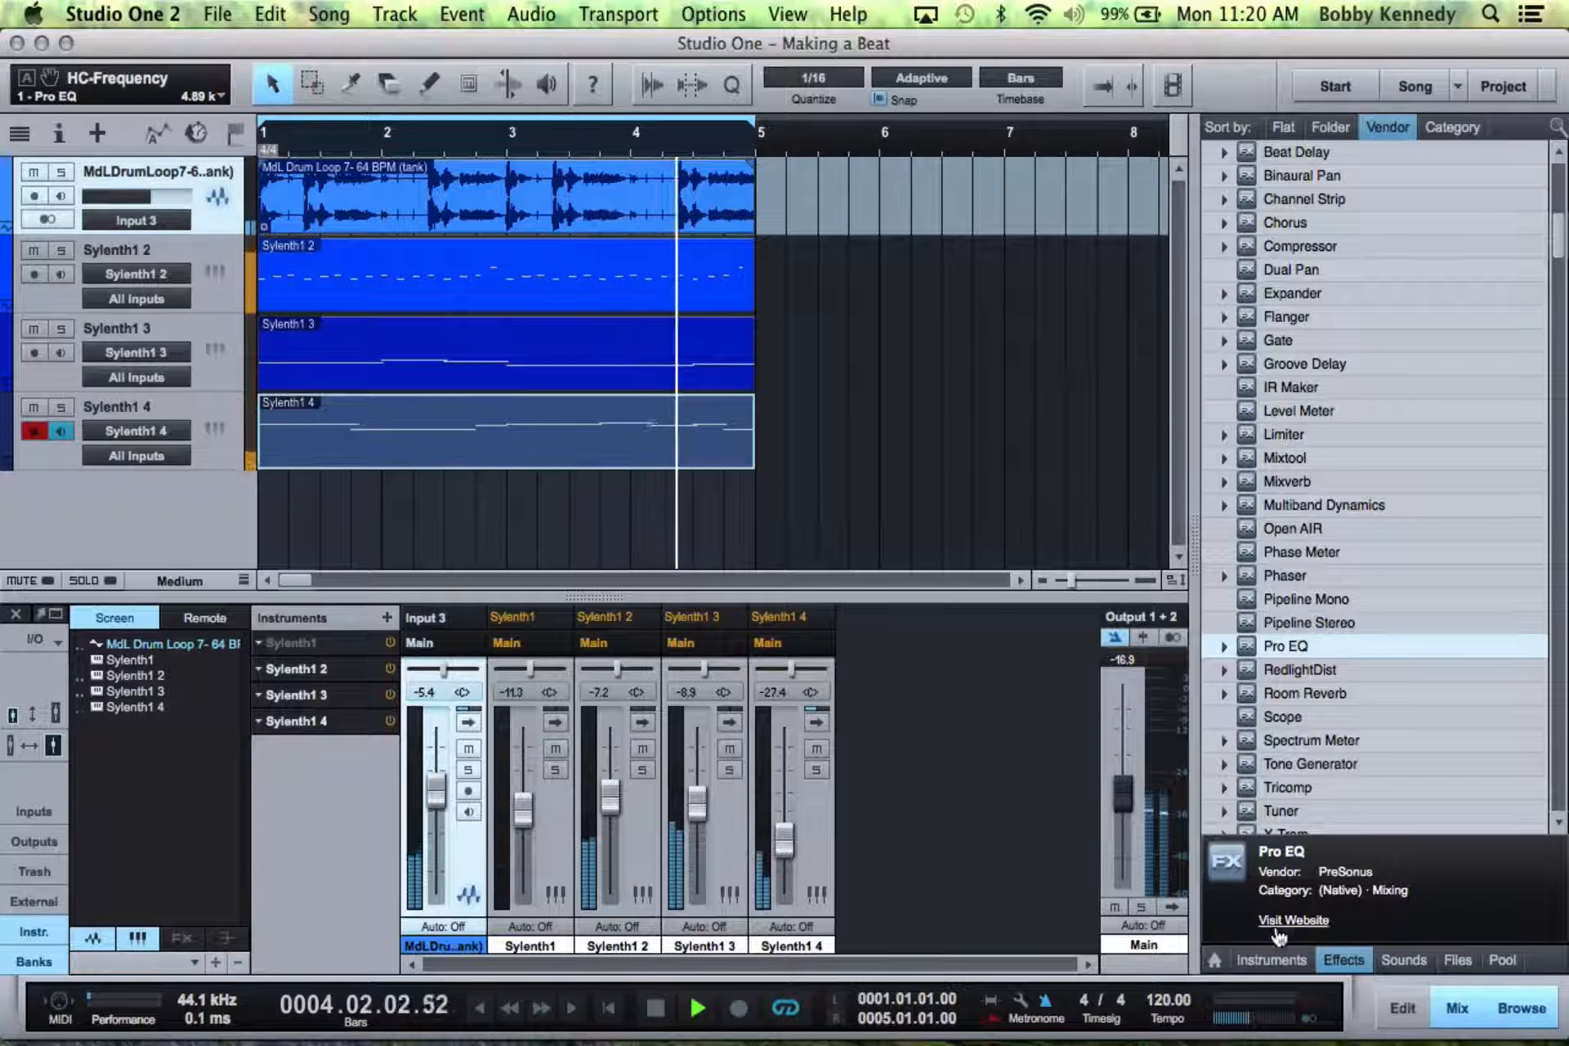
# - Stop playback and add a SampleOne instrument track between the drum loop and Sylenth1 2
pyautogui.click(1277, 956)
pyautogui.press('space')
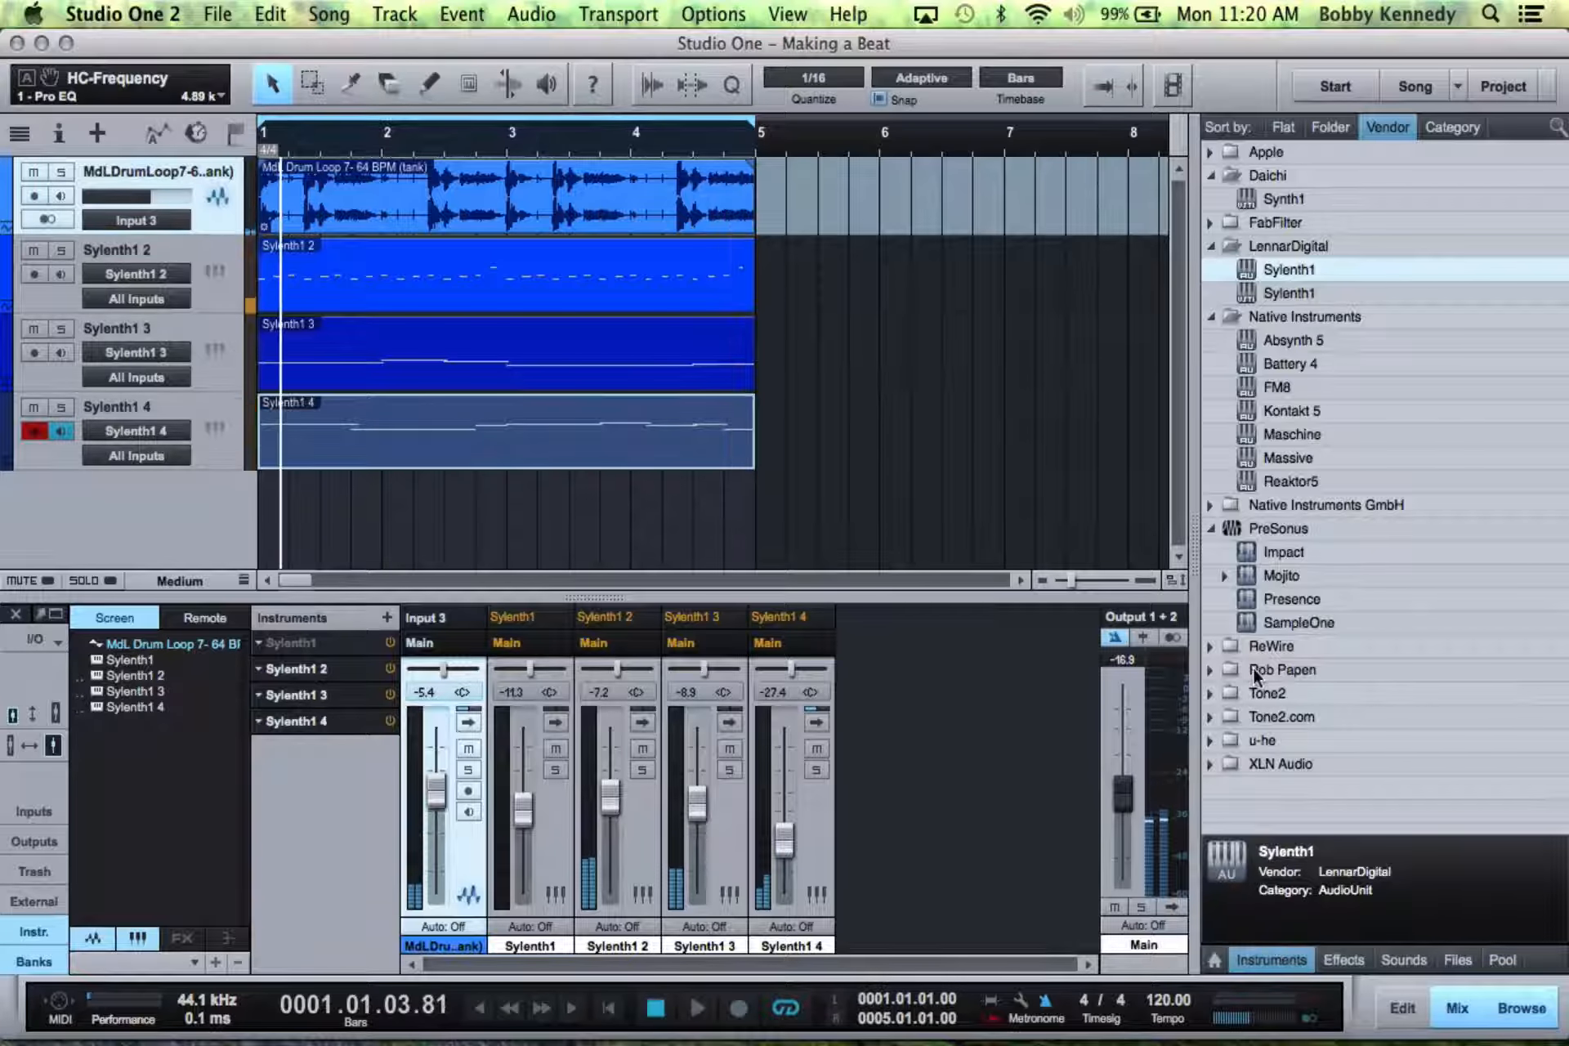
pyautogui.click(1297, 623)
pyautogui.moveTo(1295, 626); pyautogui.dragTo(924, 234)
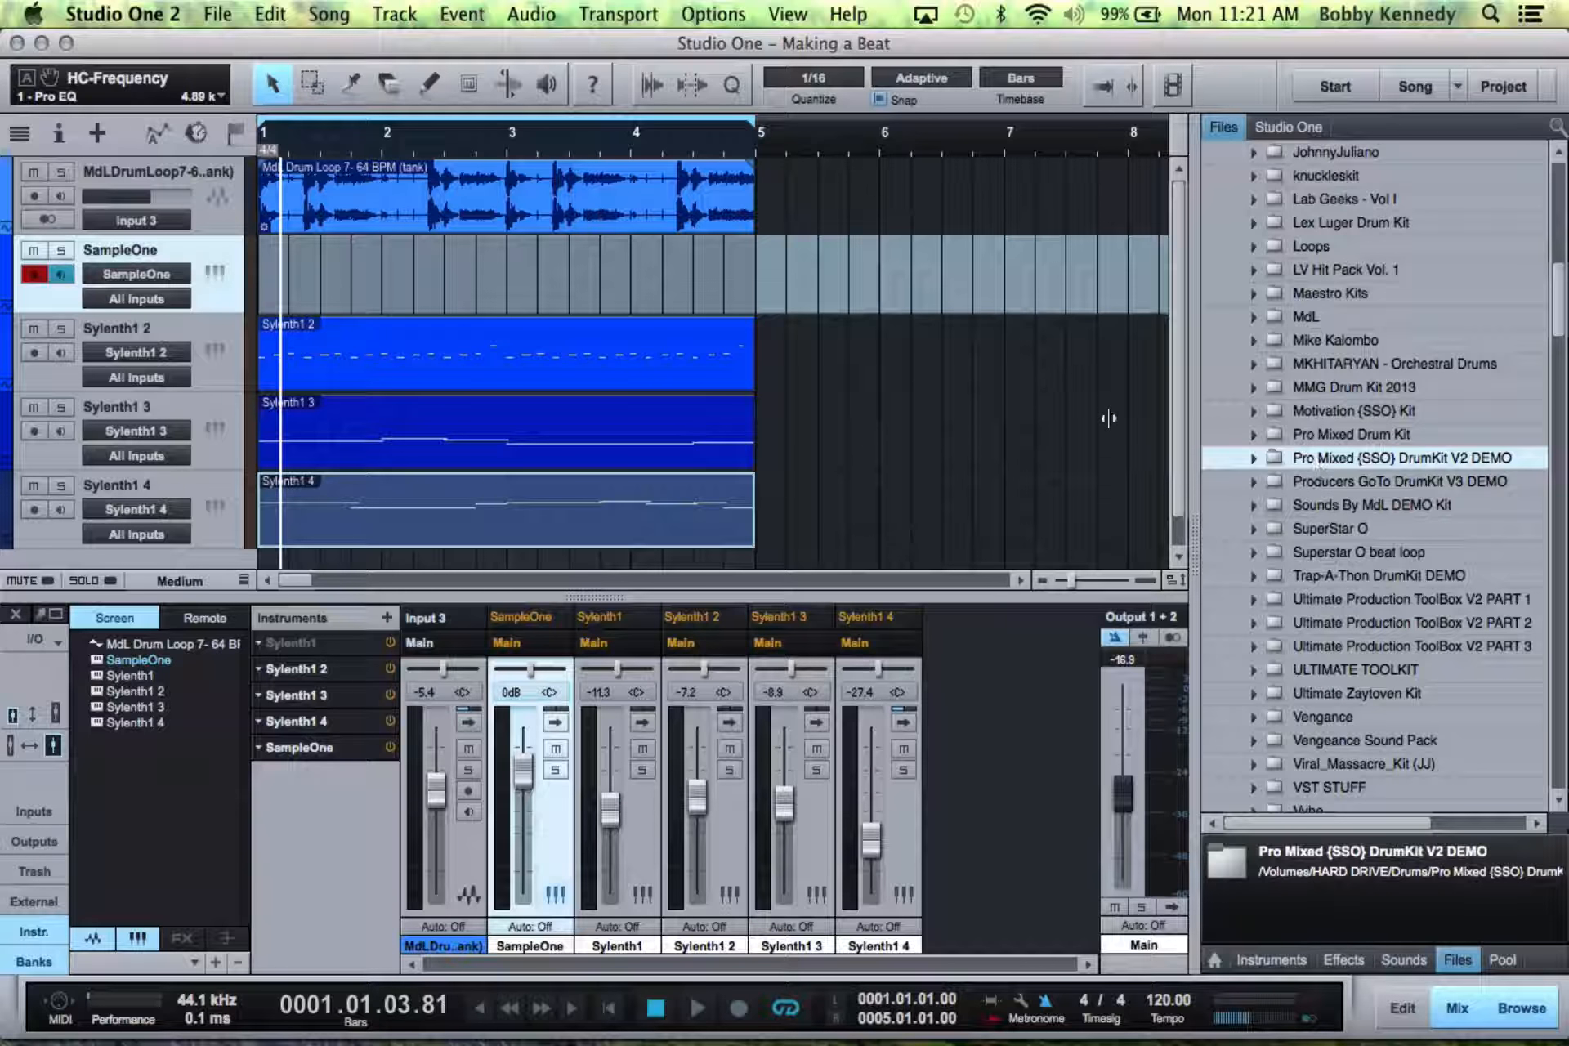
# - Open the SampleOne instrument and look through the Pro Mixed {SSO} DrumKit V2 DEMO folder
pyautogui.click(215, 270)
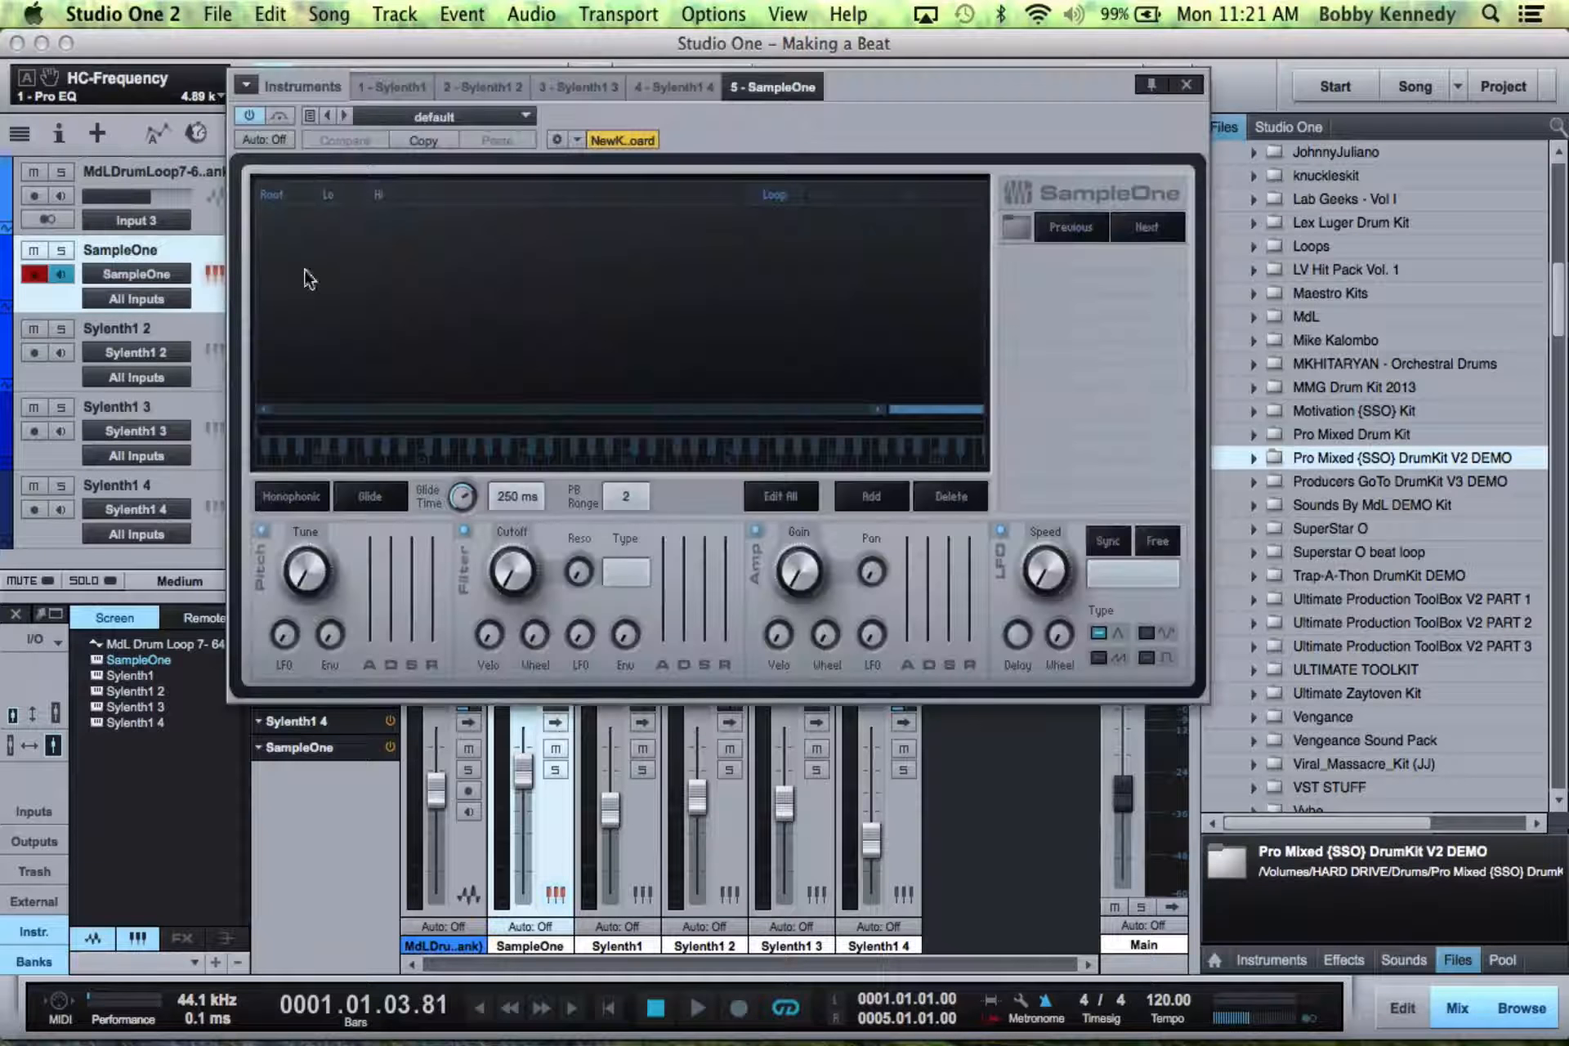
pyautogui.click(1253, 458)
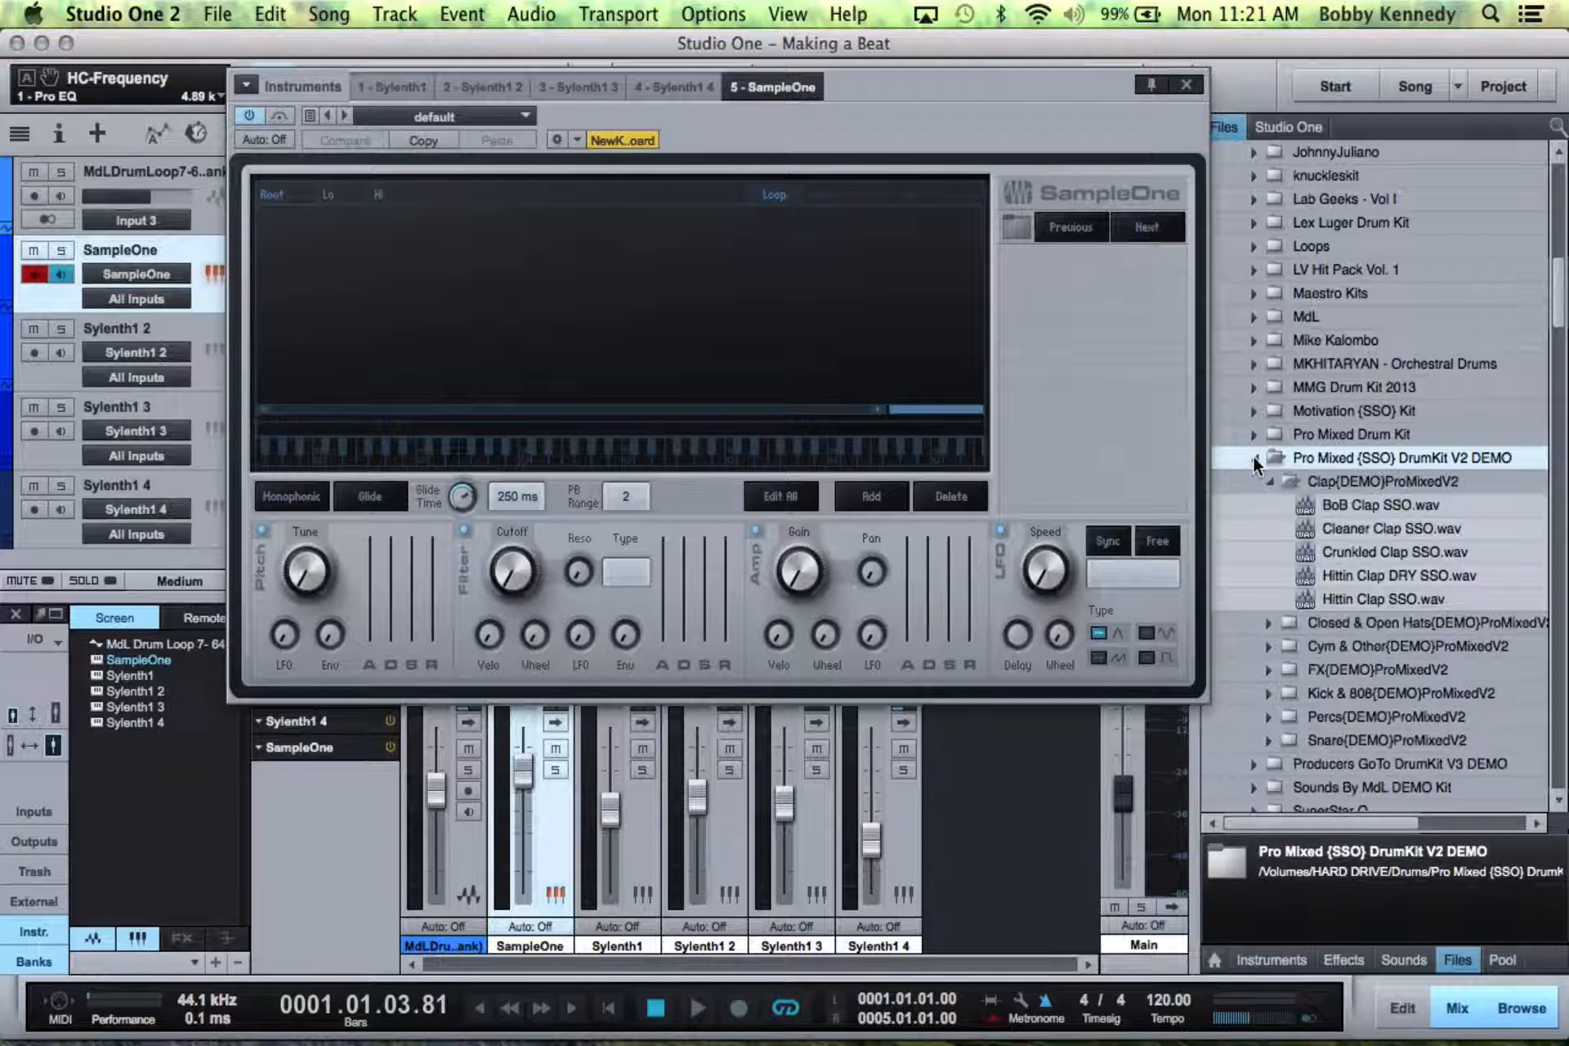
pyautogui.click(1269, 483)
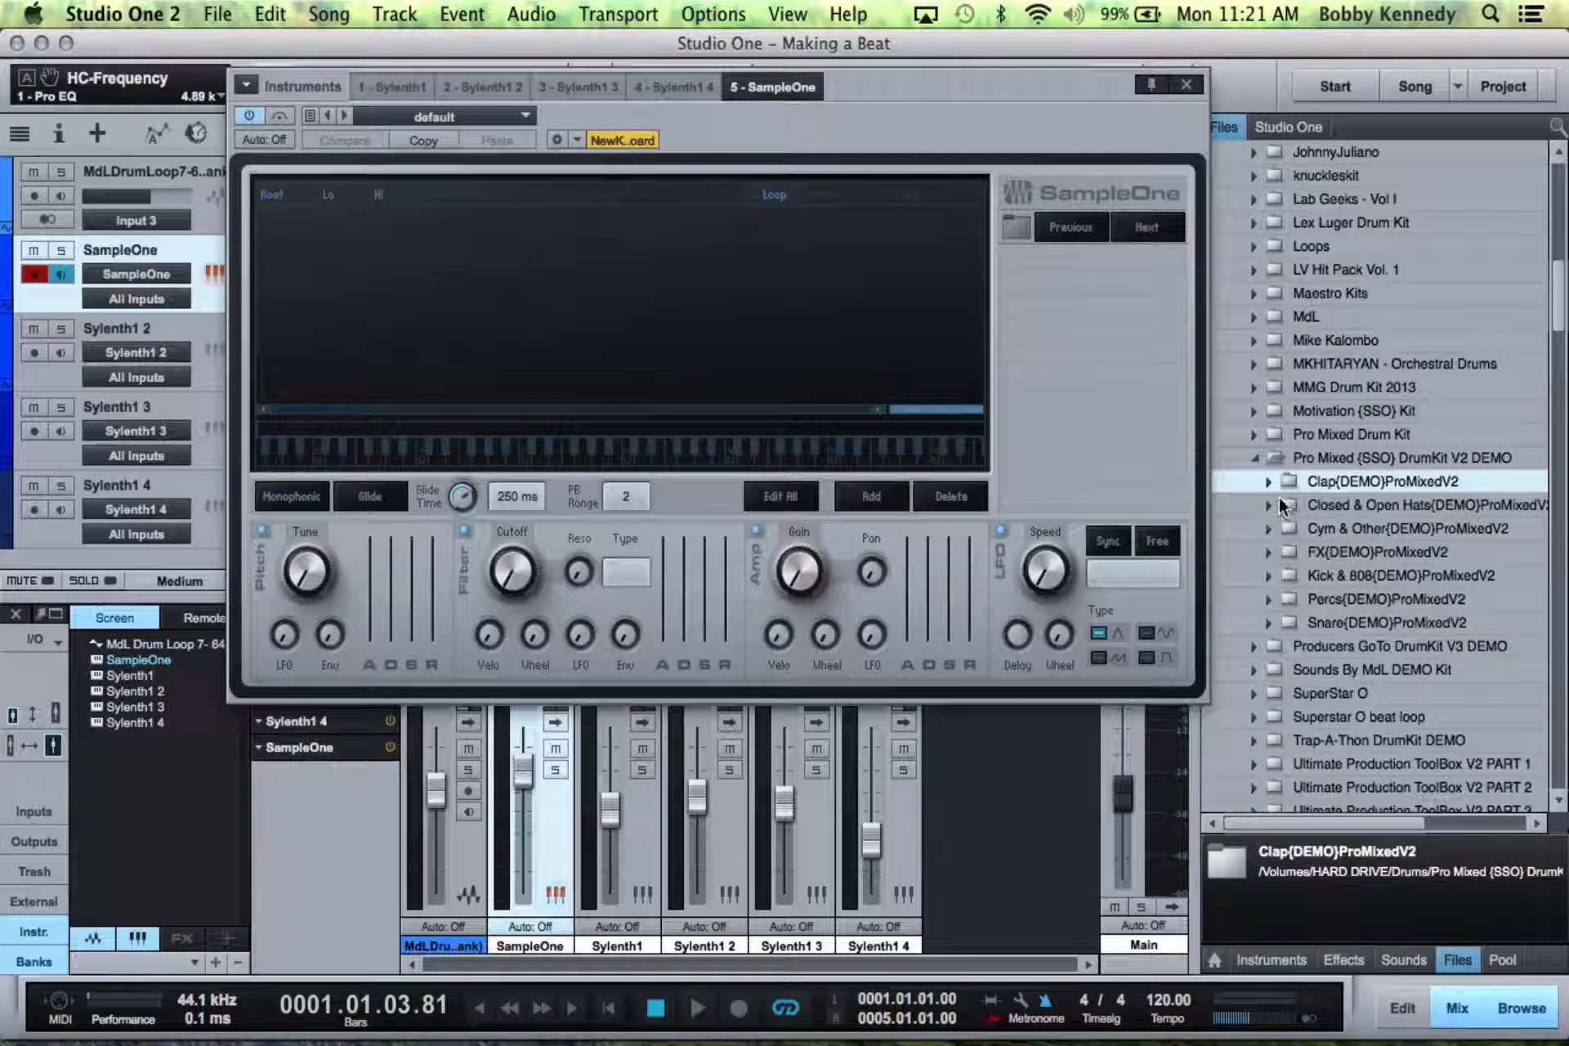
pyautogui.click(1272, 481)
pyautogui.click(1273, 474)
pyautogui.click(1275, 458)
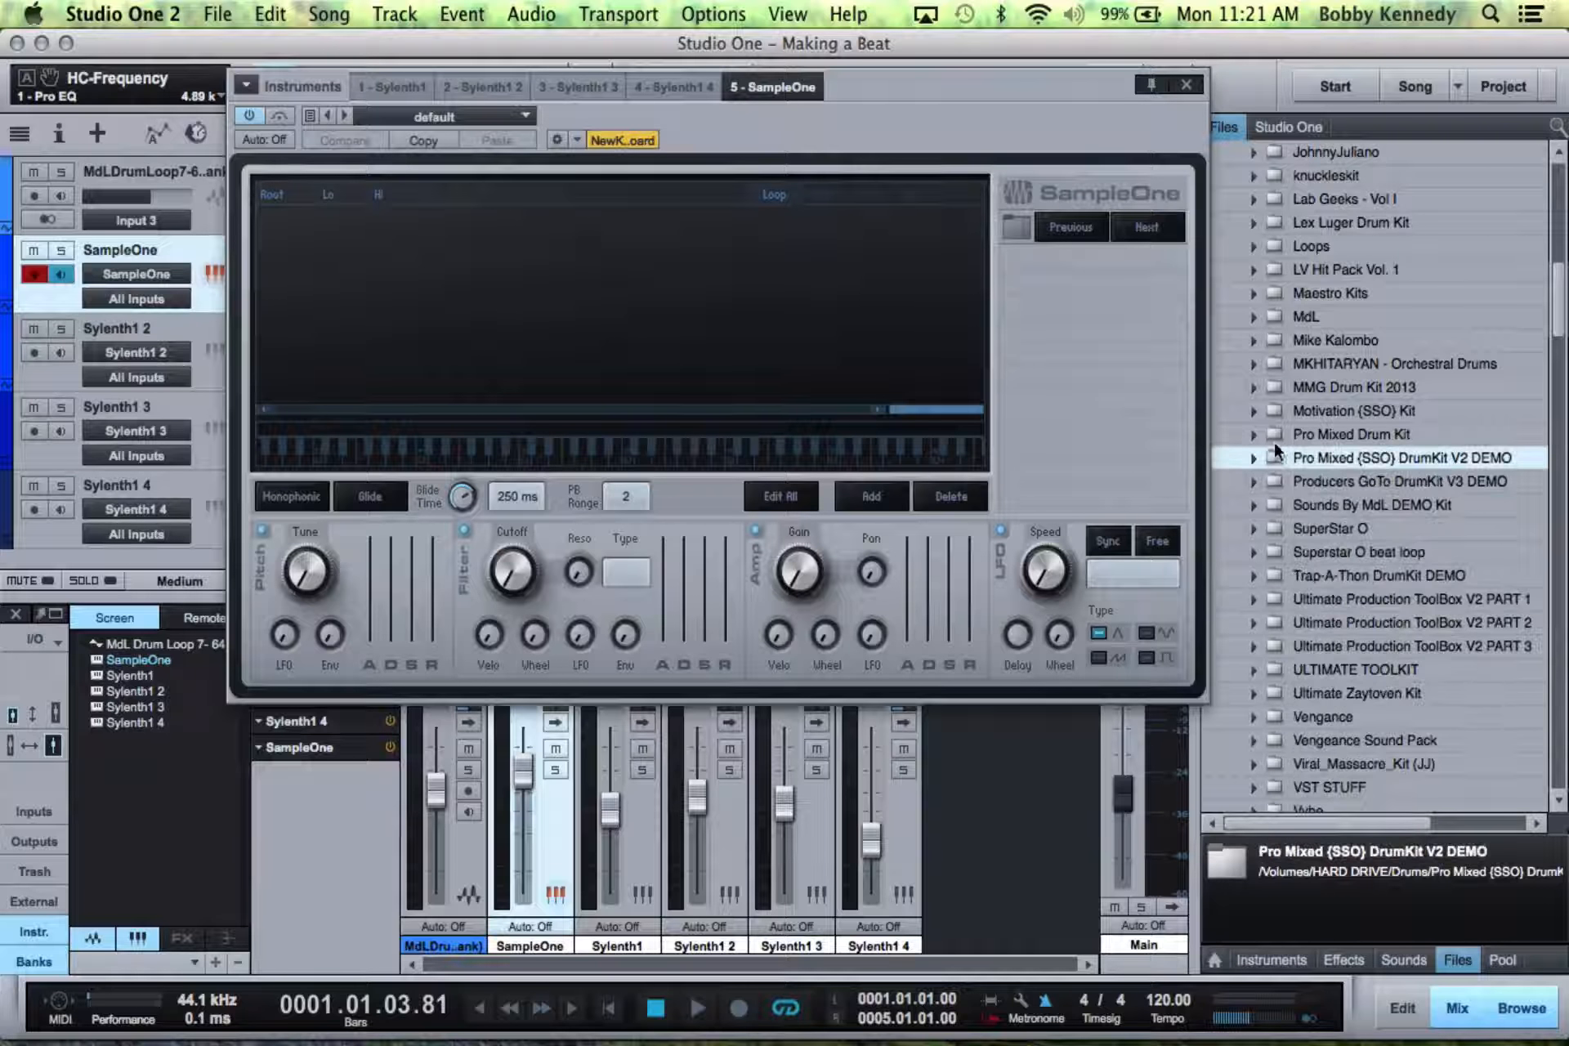
# - Browse the Pro Mixed Drum Kit and audition Distoty 808 SSO.wav from its 808{SSO}ProMixed folder
pyautogui.click(1278, 436)
pyautogui.doubleClick(1304, 507)
pyautogui.scroll(-5, 1304, 508)
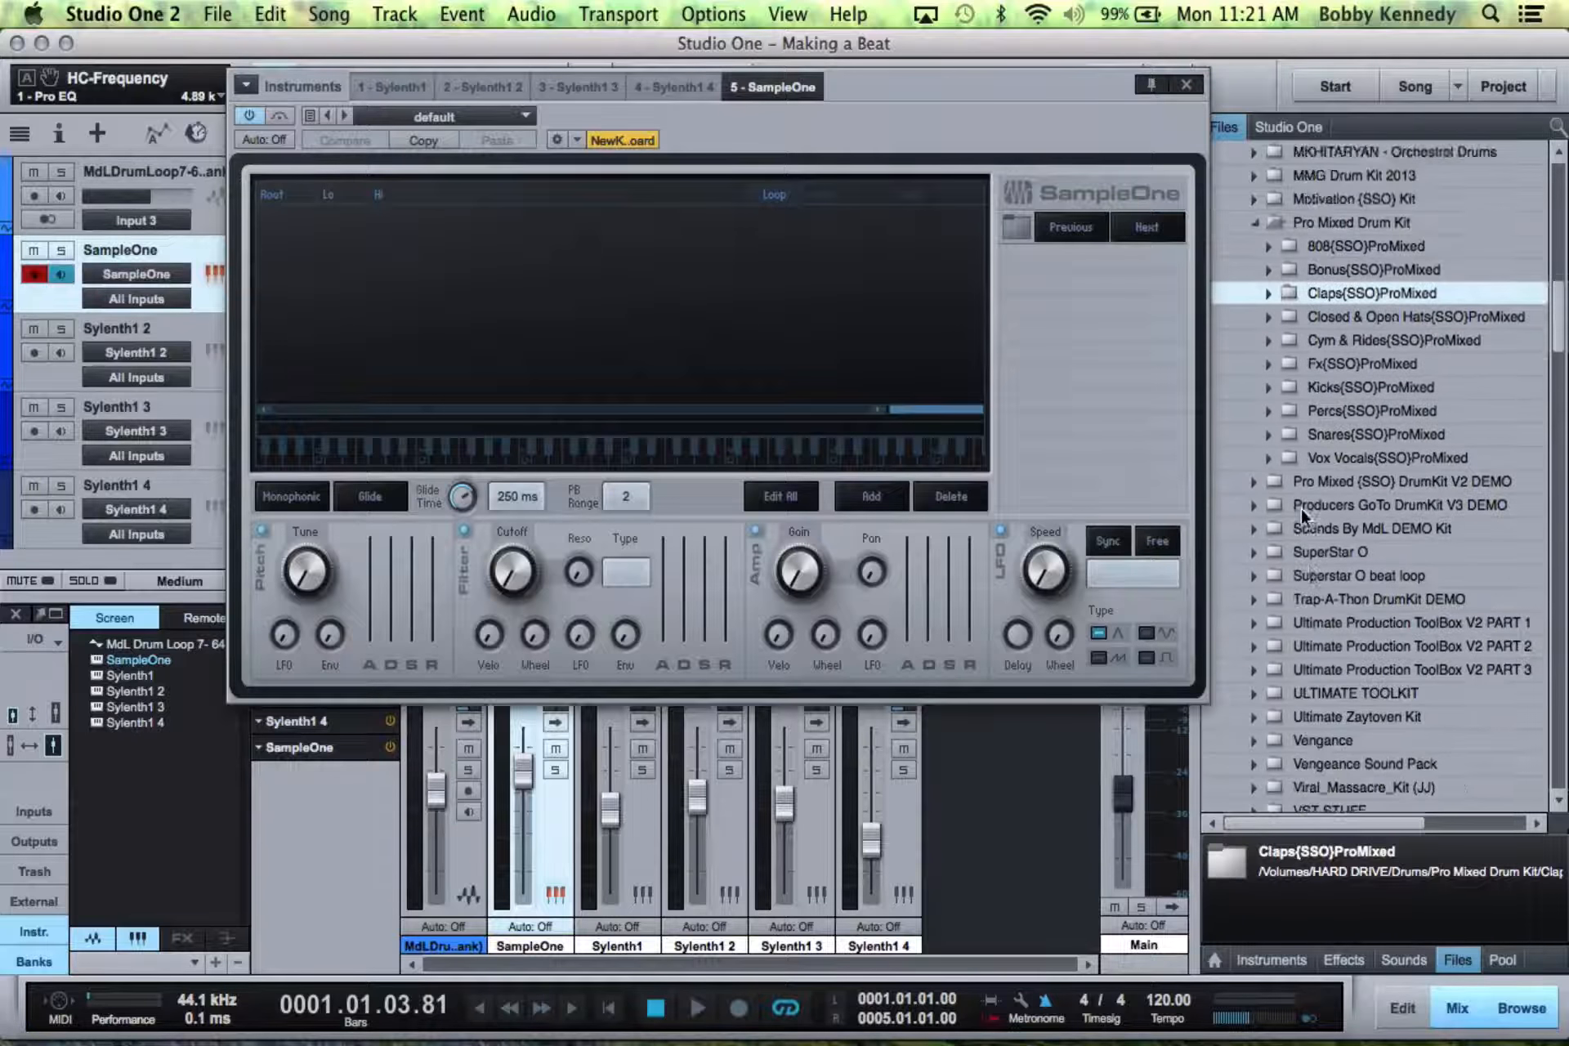
pyautogui.scroll(8, 1330, 434)
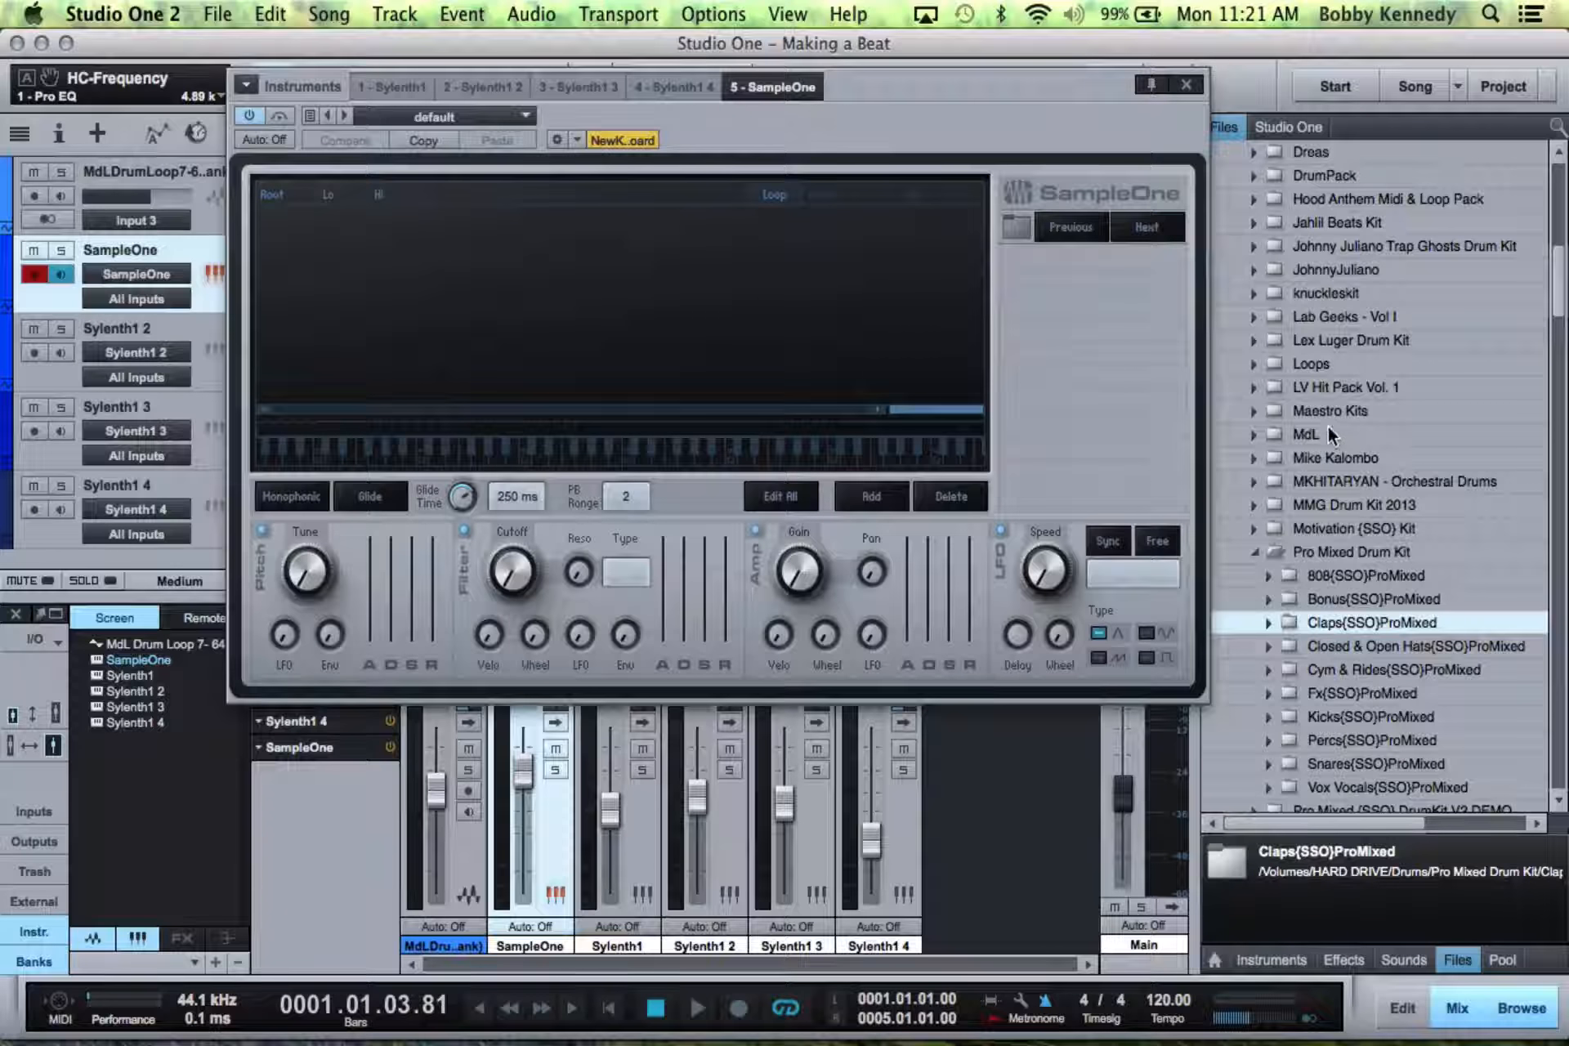
pyautogui.doubleClick(1297, 572)
pyautogui.scroll(-5, 1408, 378)
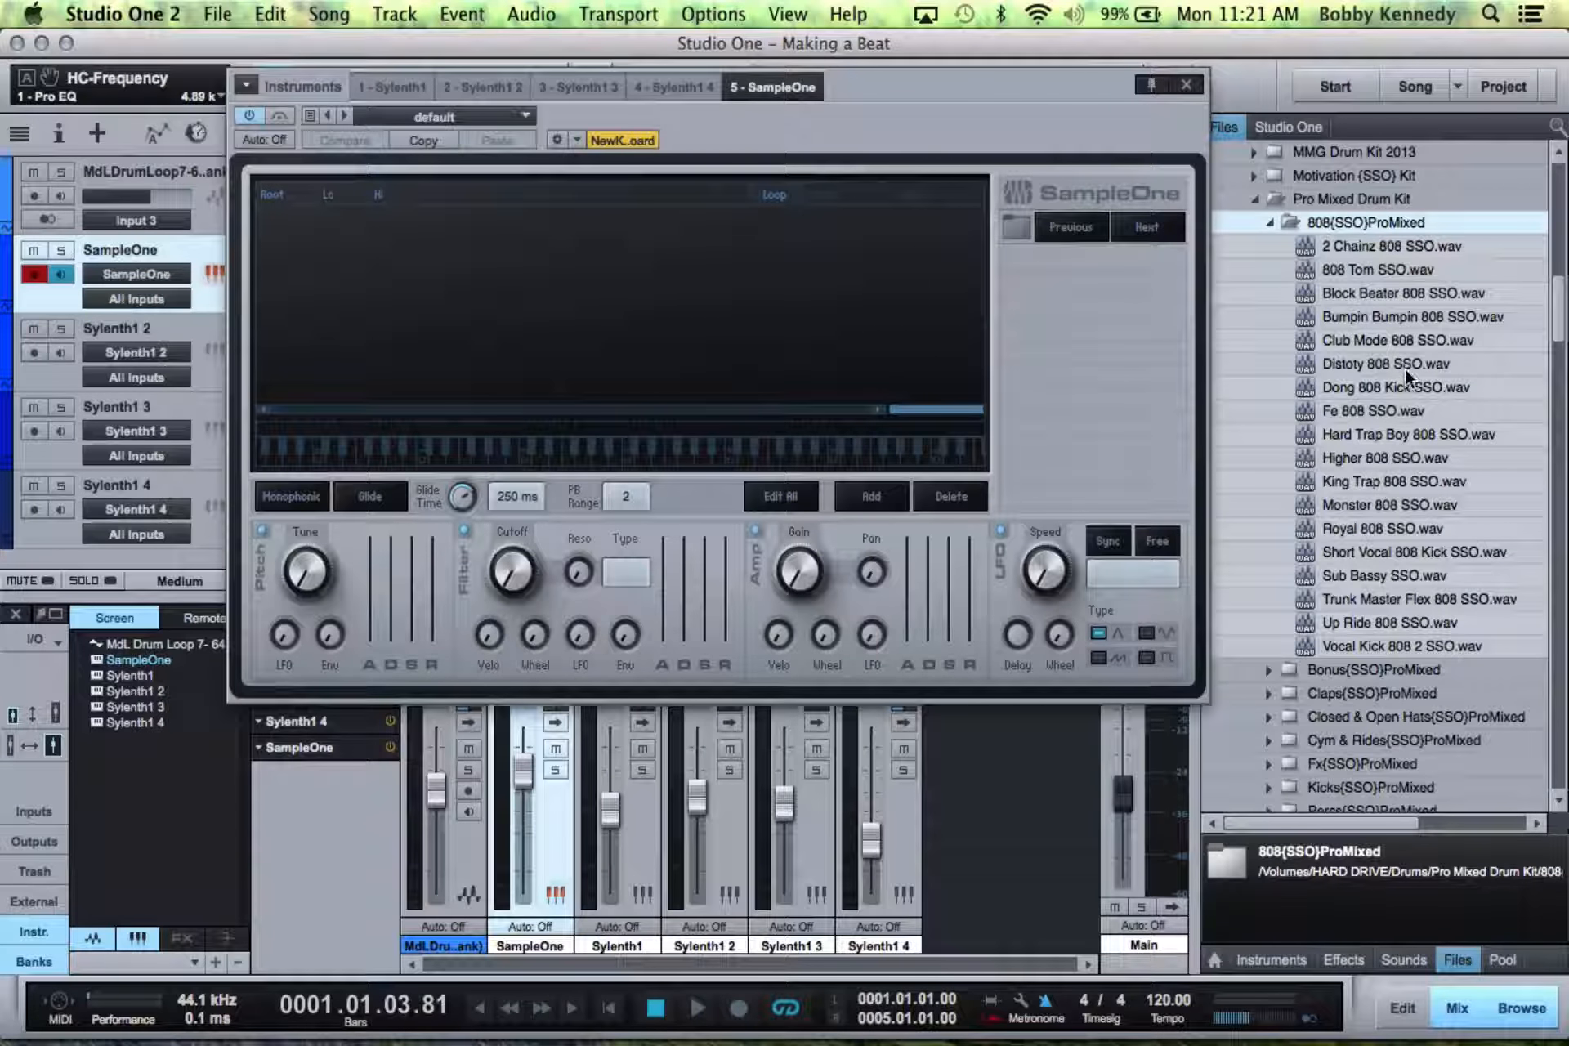
pyautogui.click(1407, 369)
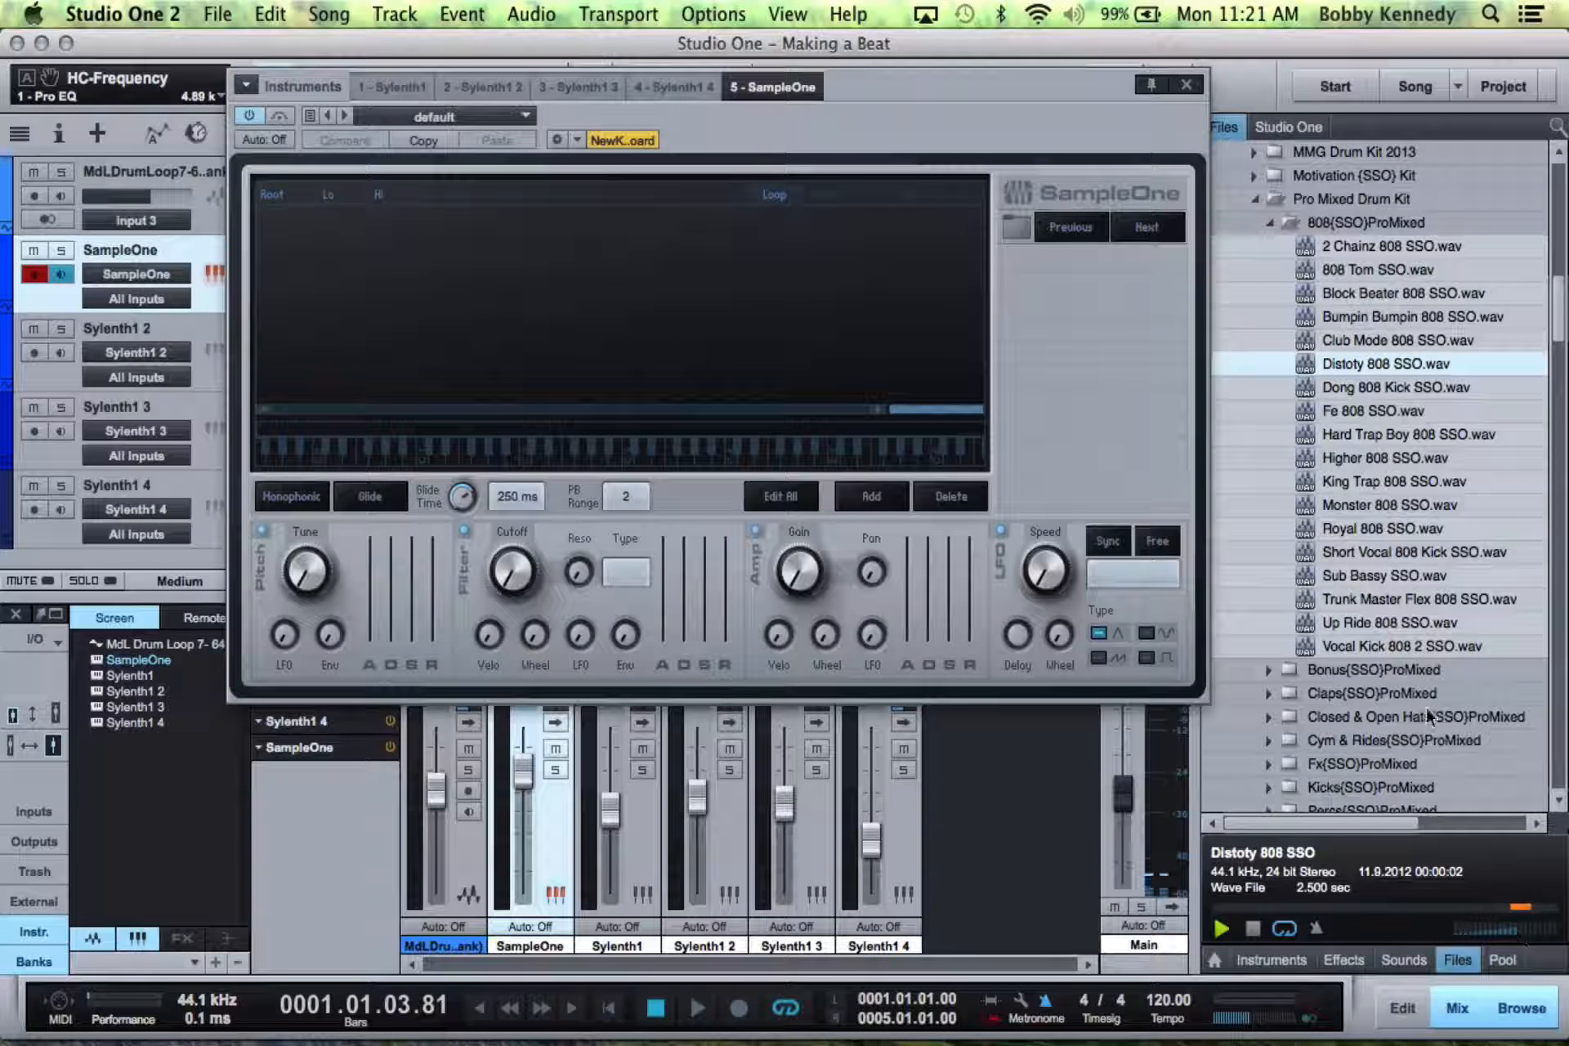
# - Collapse the 808{SSO}ProMixed folder and expand Claps{SSO}ProMixed to show its samples
pyautogui.click(1267, 220)
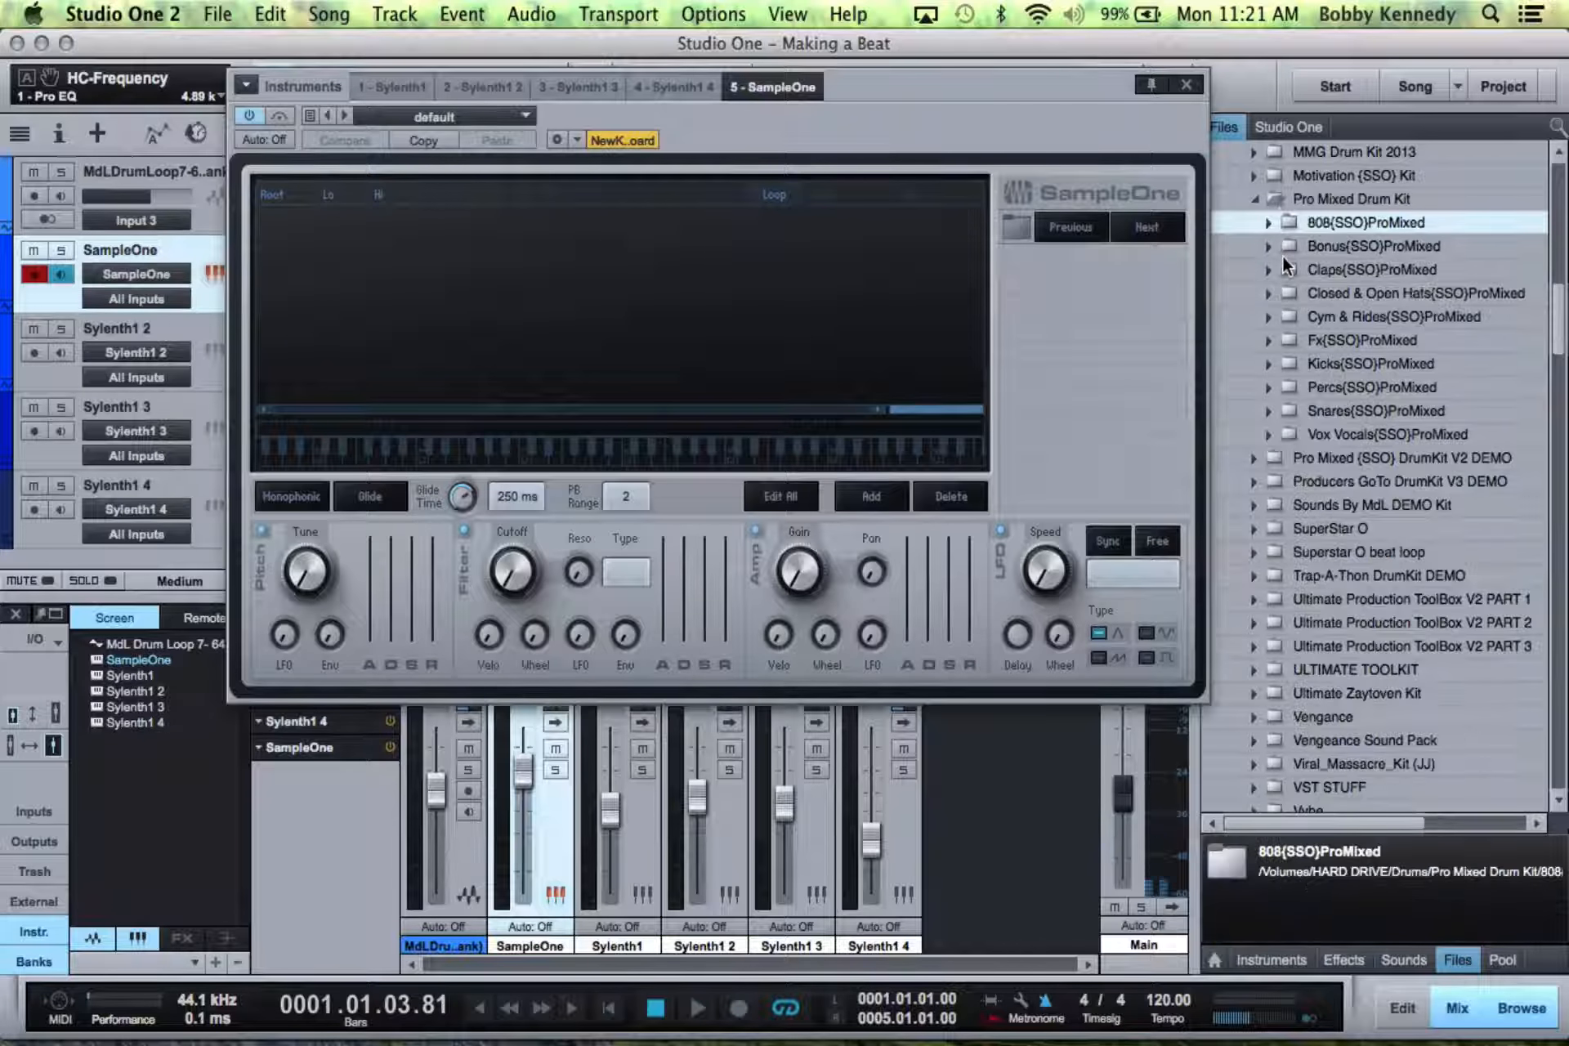
pyautogui.click(1271, 288)
pyautogui.click(1270, 285)
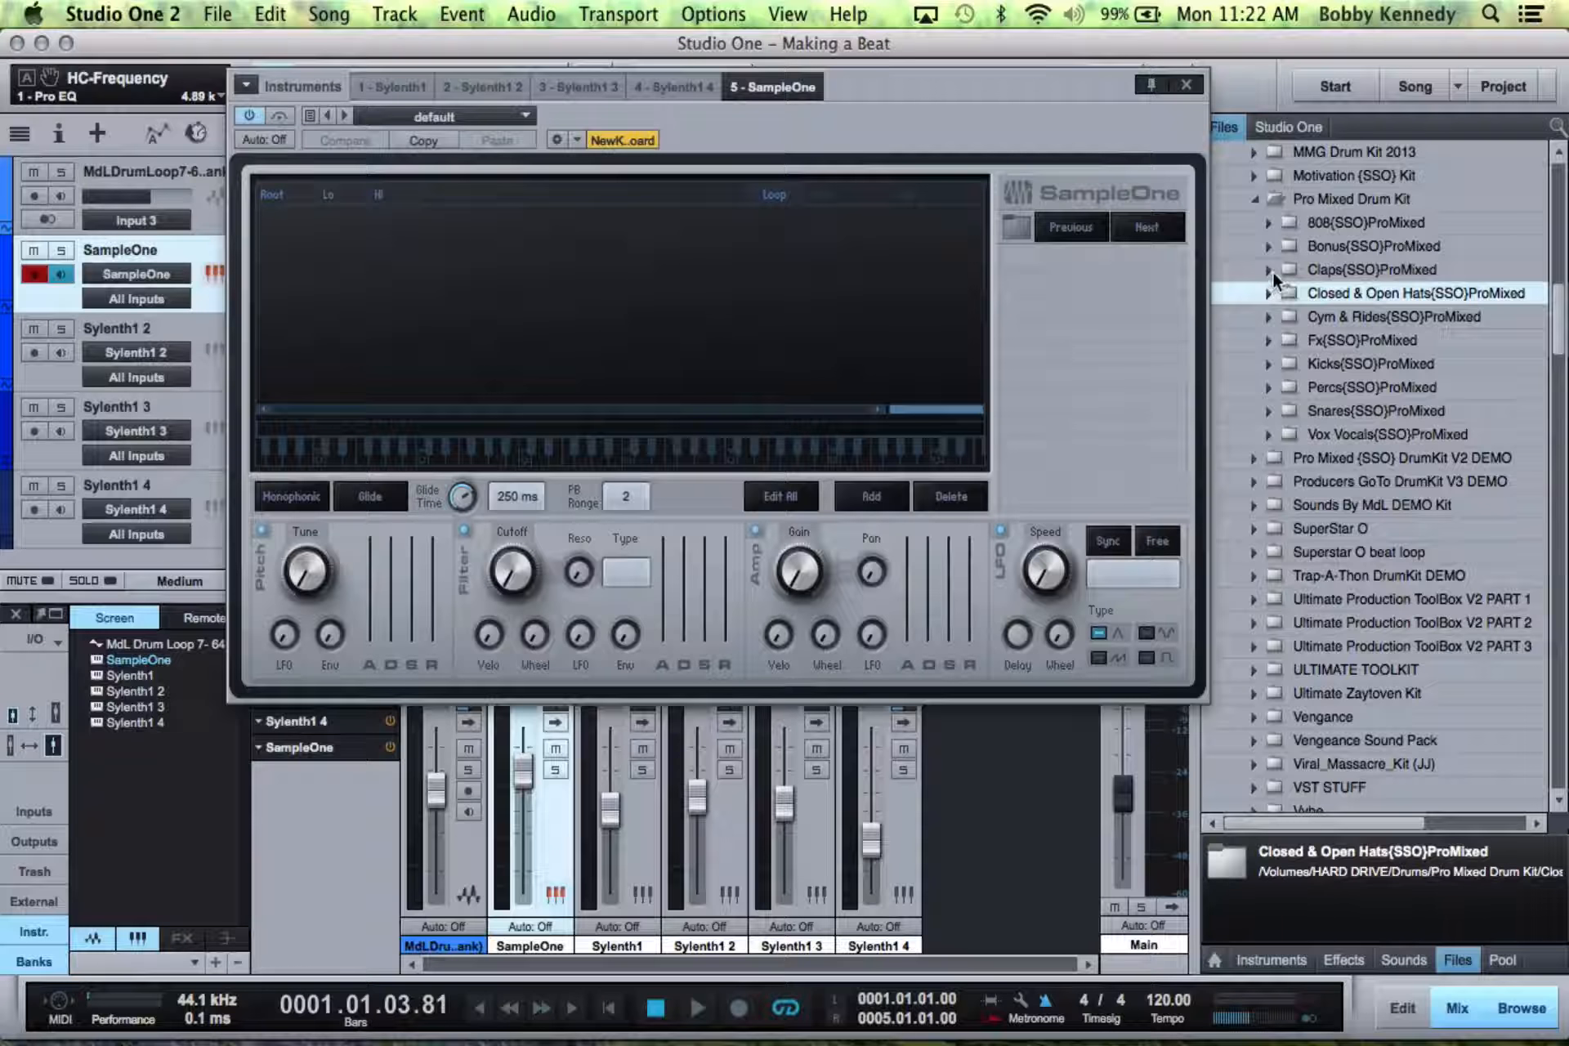
pyautogui.click(1272, 269)
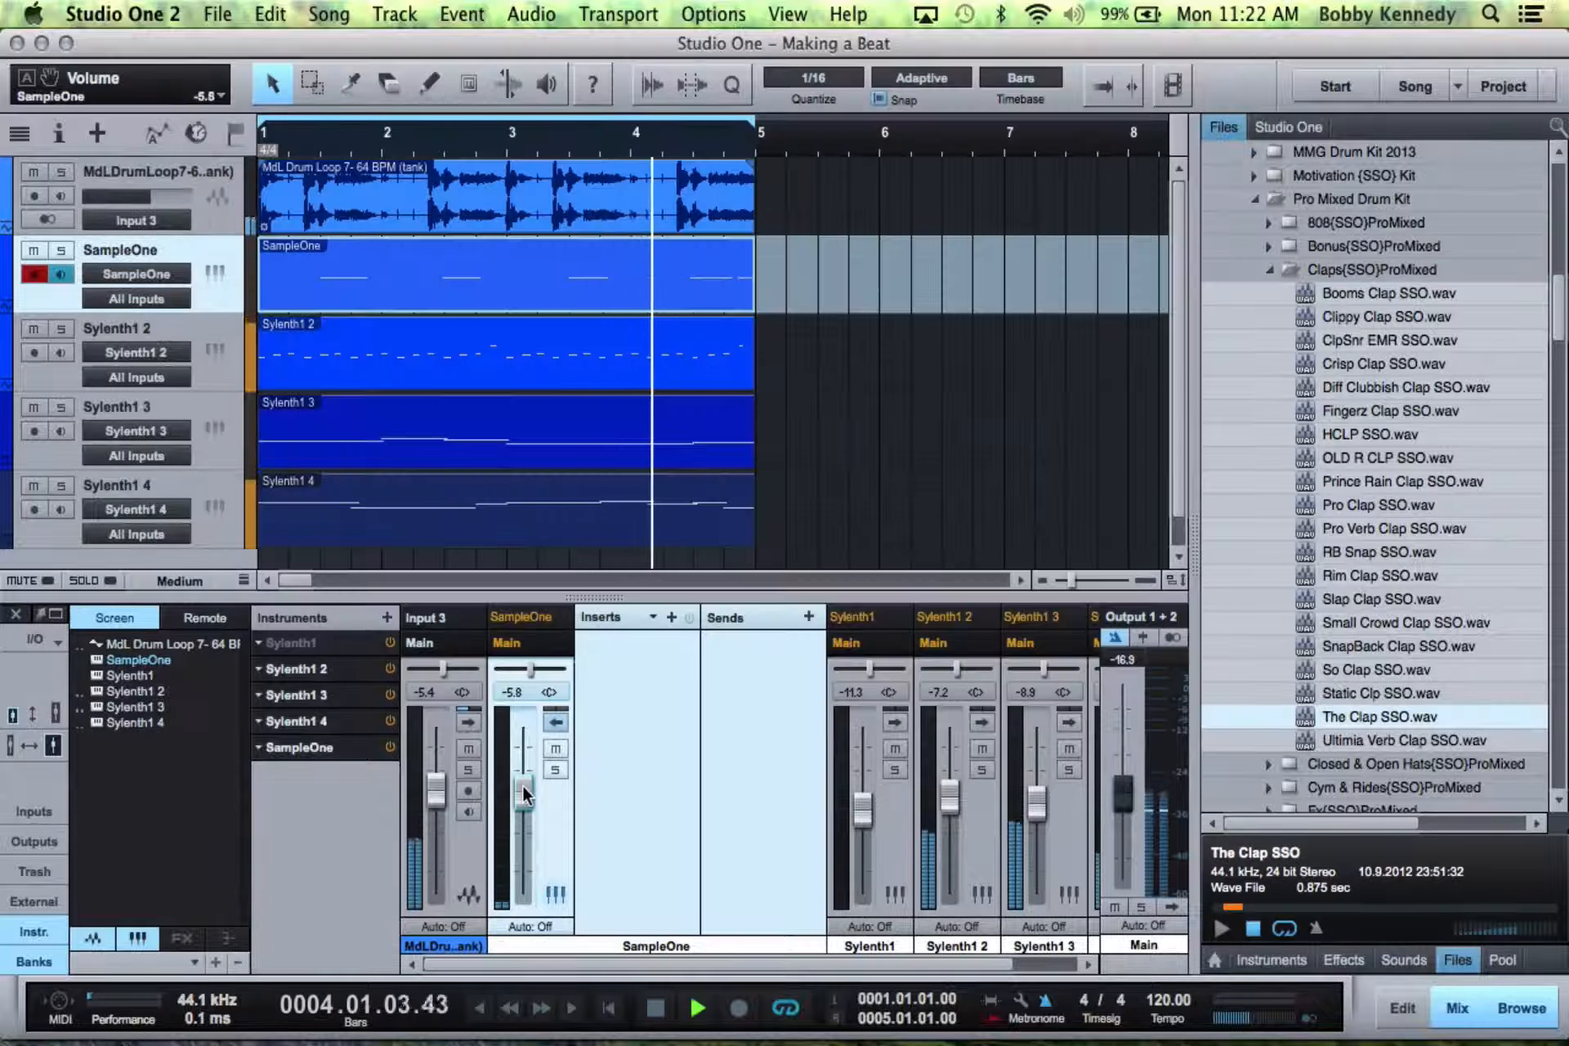
# - Quantize all recorded clap notes of the SampleOne clip to 1/16 and close the note editor
pyautogui.doubleClick(666, 804)
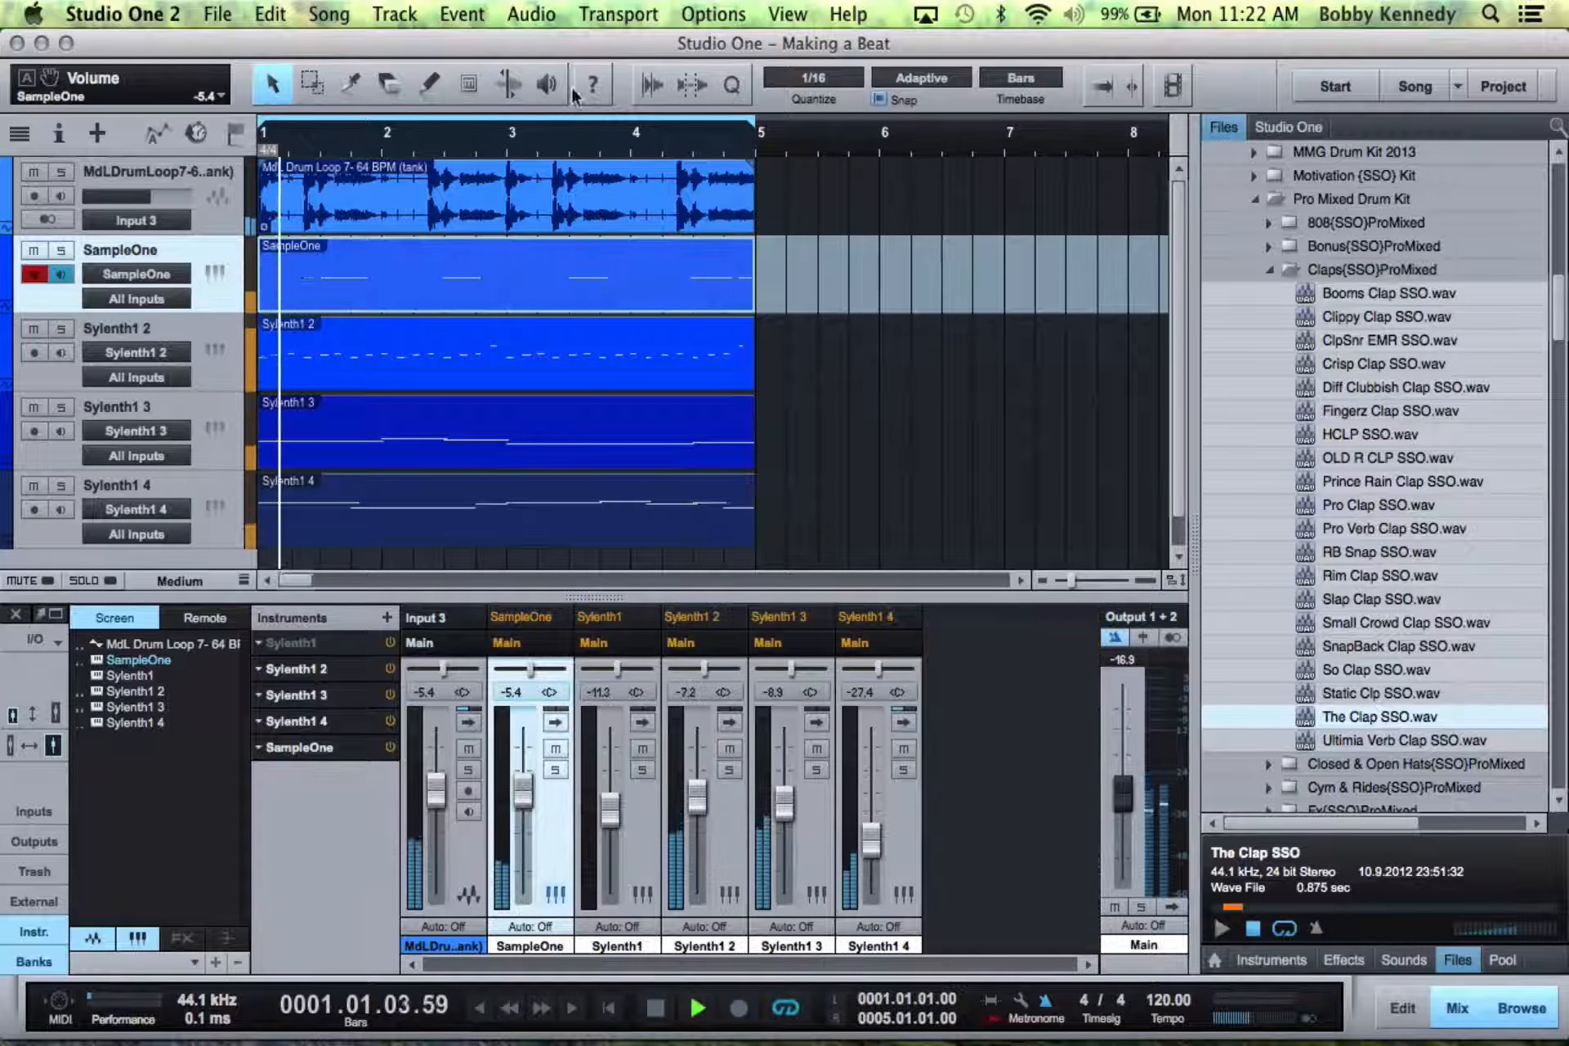
pyautogui.doubleClick(585, 260)
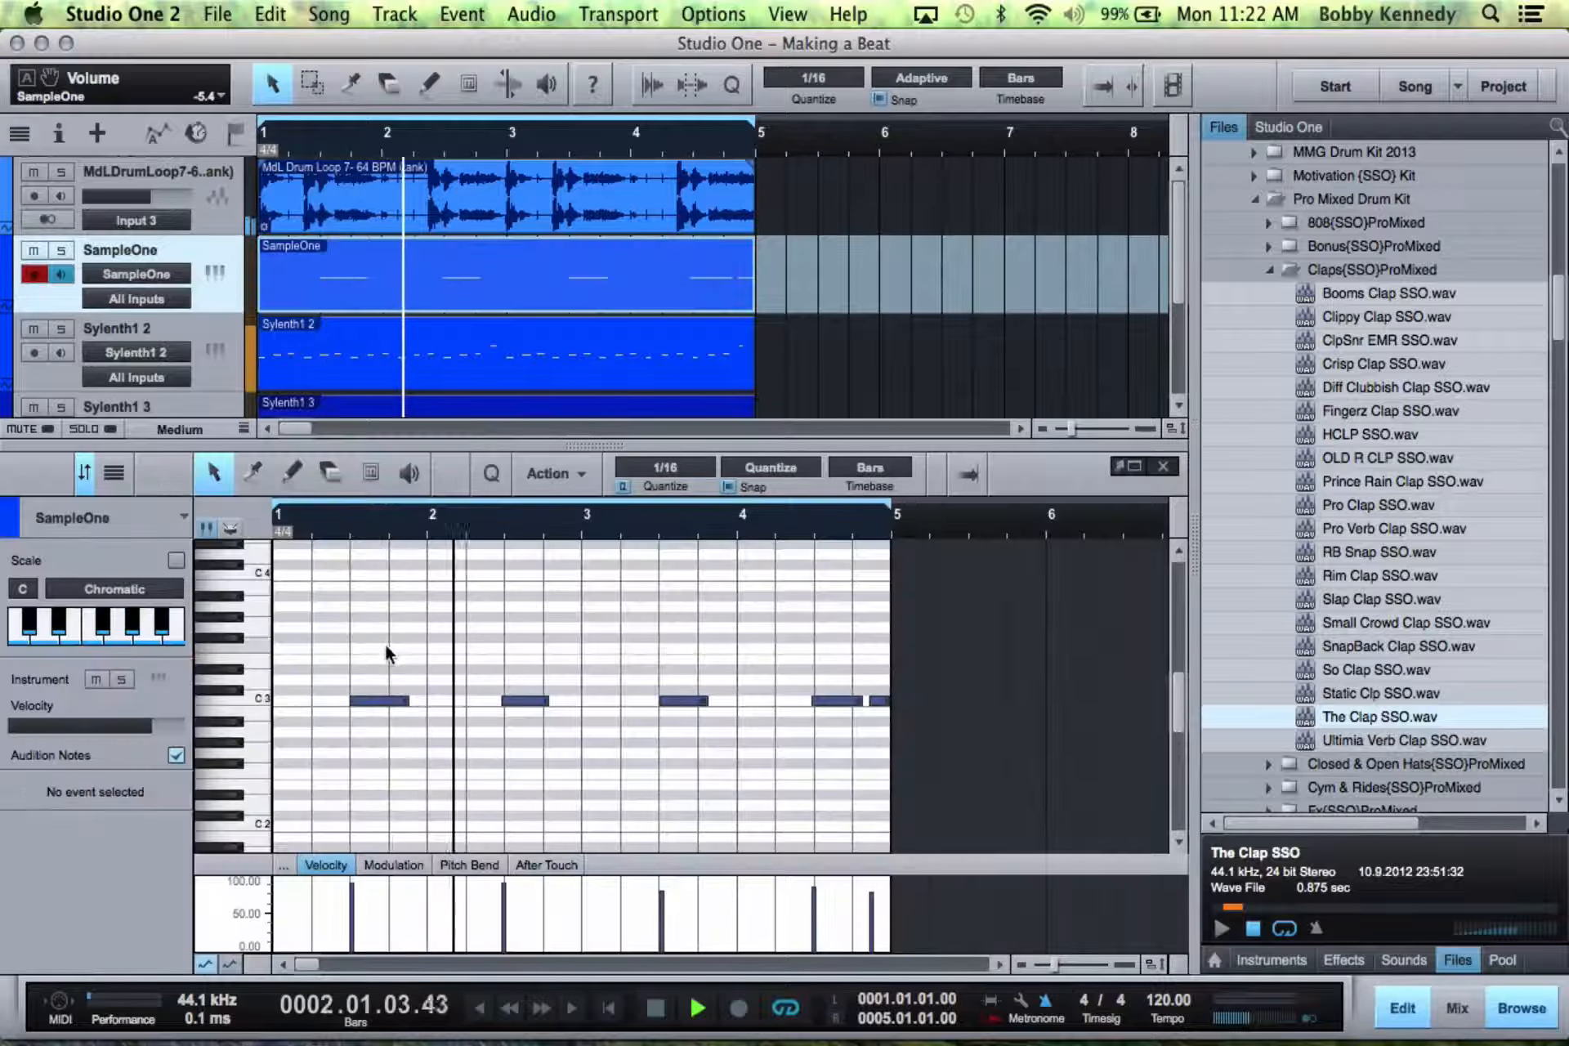
pyautogui.moveTo(357, 666); pyautogui.dragTo(1198, 822)
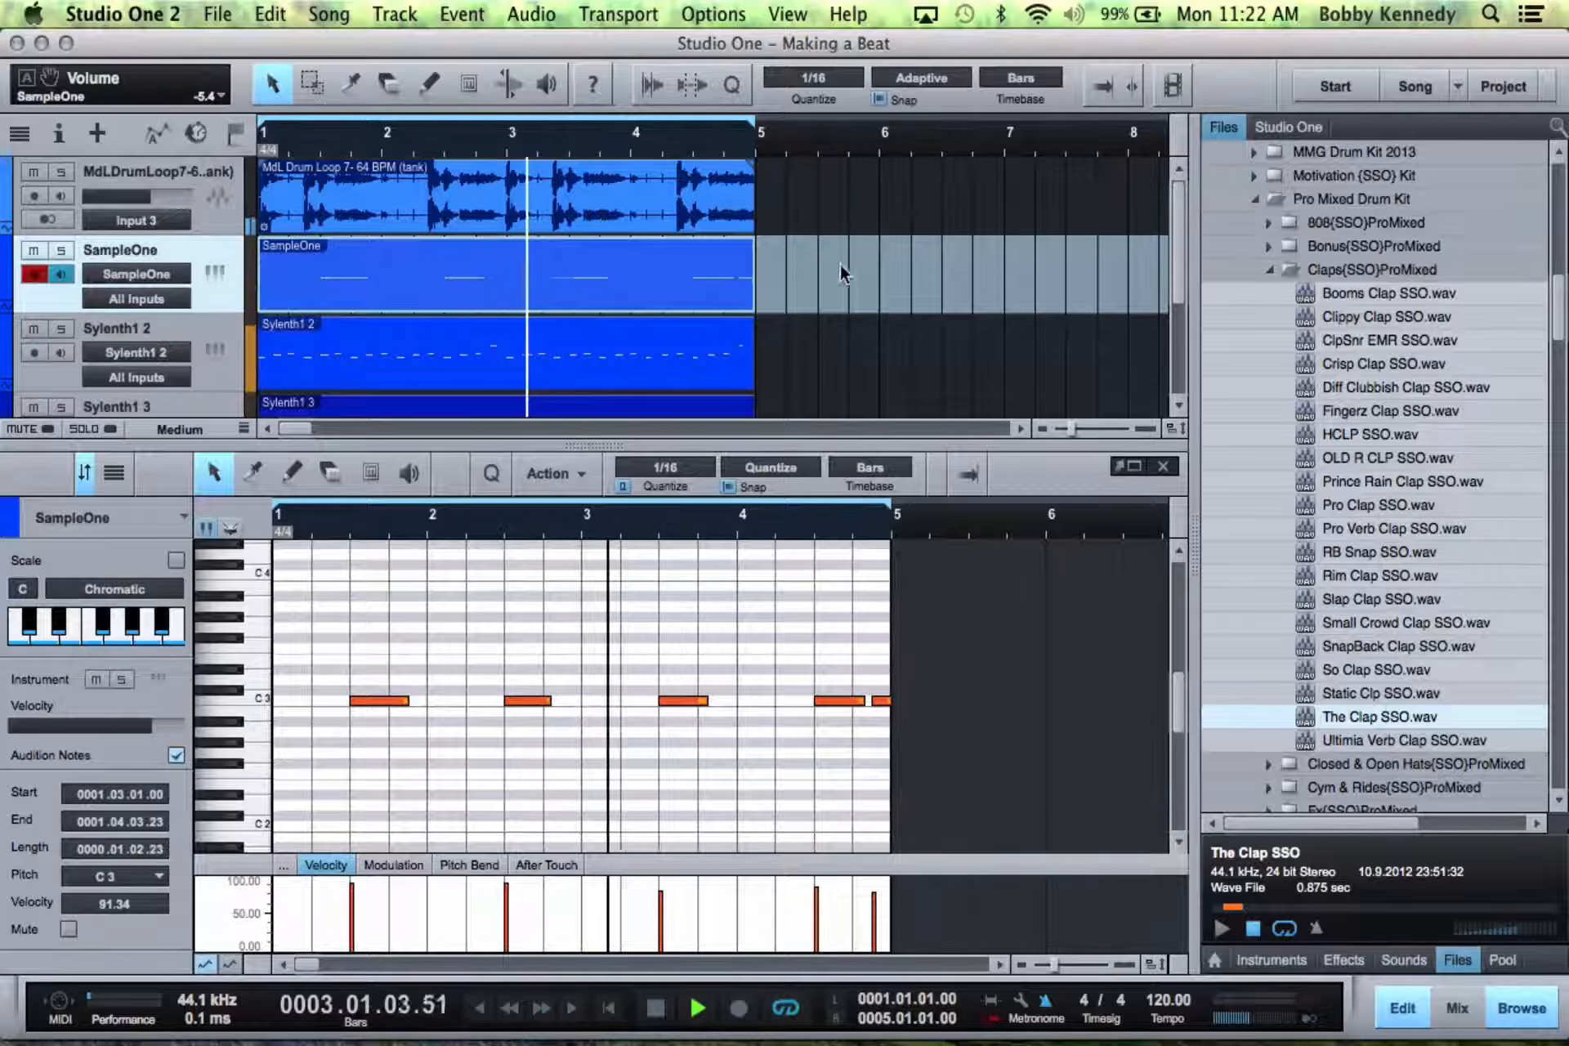
pyautogui.click(1163, 466)
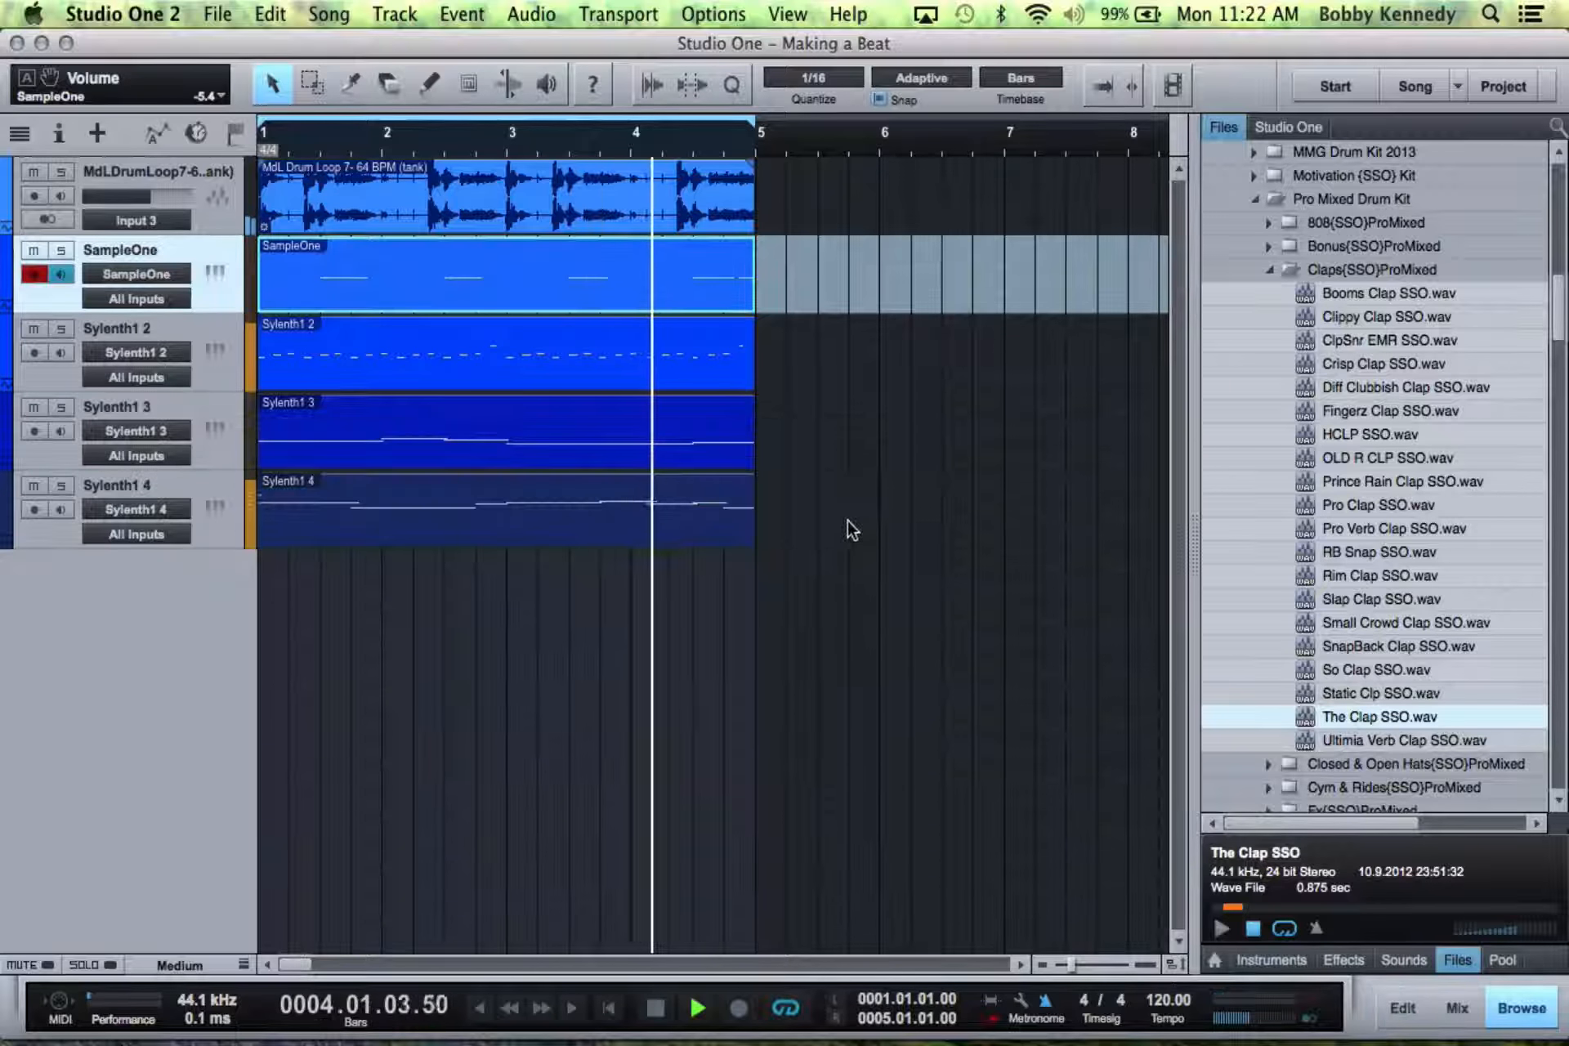
# - Duplicate the clips of all five tracks to start at bar 5, with looping off and the loop range spanning bars 1 to 9
pyautogui.moveTo(847, 523); pyautogui.dragTo(799, 211)
pyautogui.moveTo(756, 123)
pyautogui.mouseDown()
pyautogui.moveTo(817, 119)
pyautogui.moveTo(1232, 274)
pyautogui.moveTo(1026, 323)
pyautogui.mouseUp()
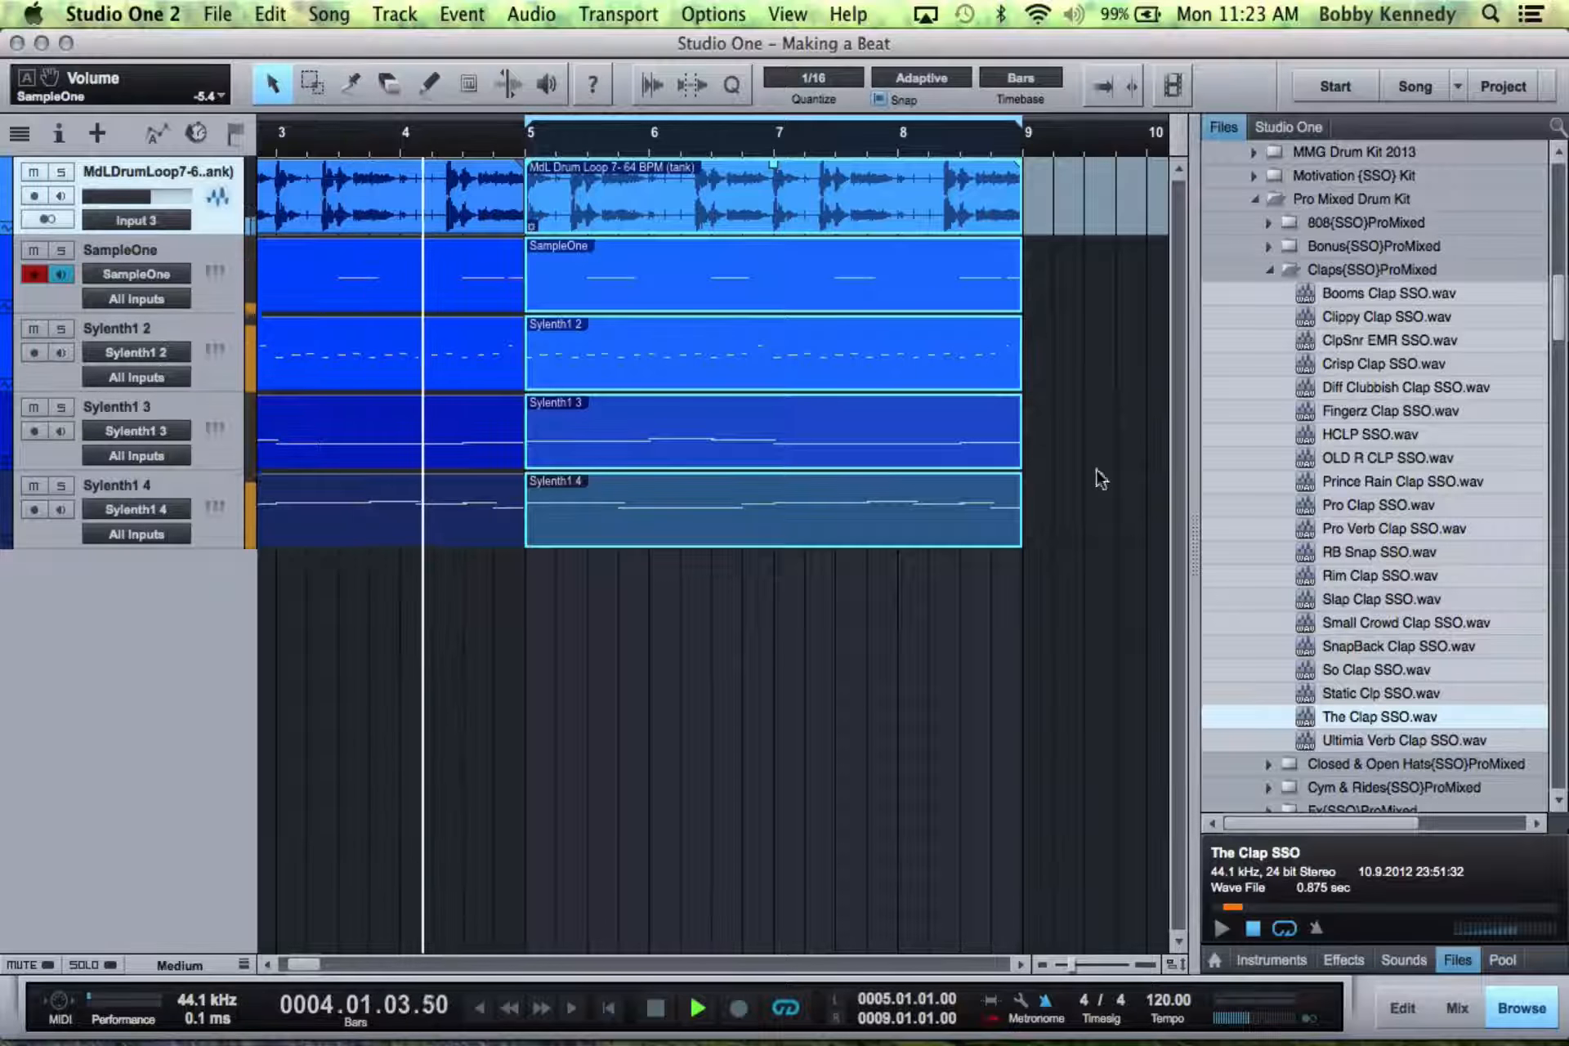
pyautogui.click(784, 1014)
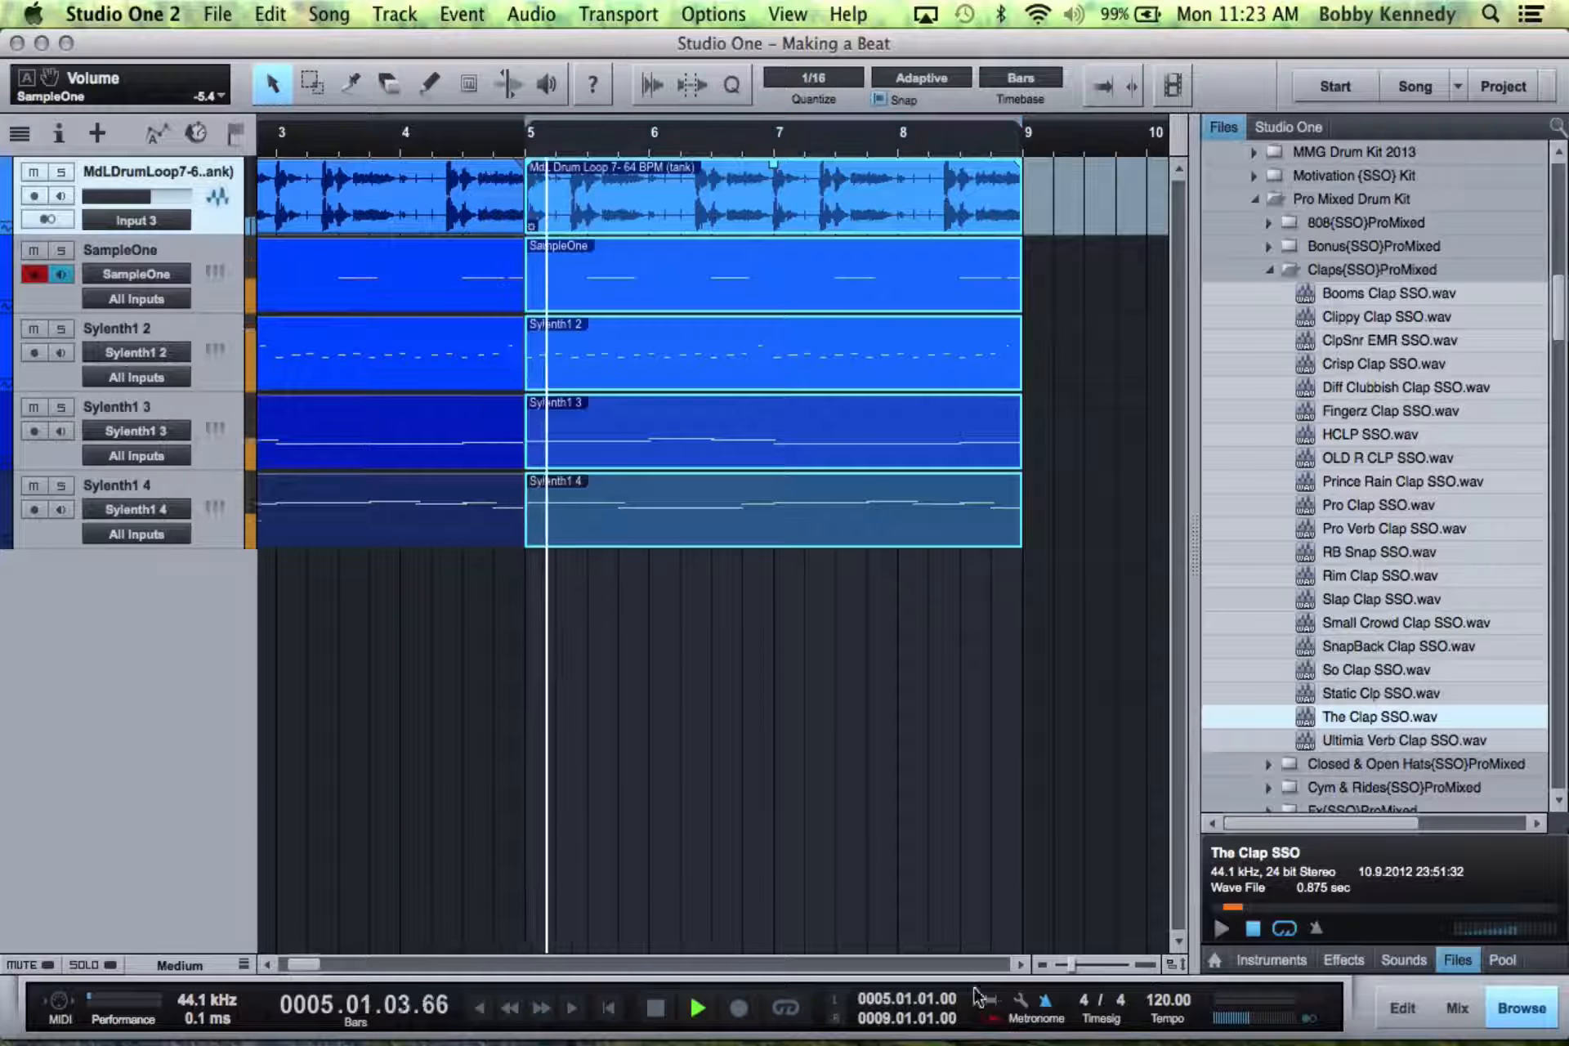
pyautogui.moveTo(1069, 967); pyautogui.dragTo(1062, 968)
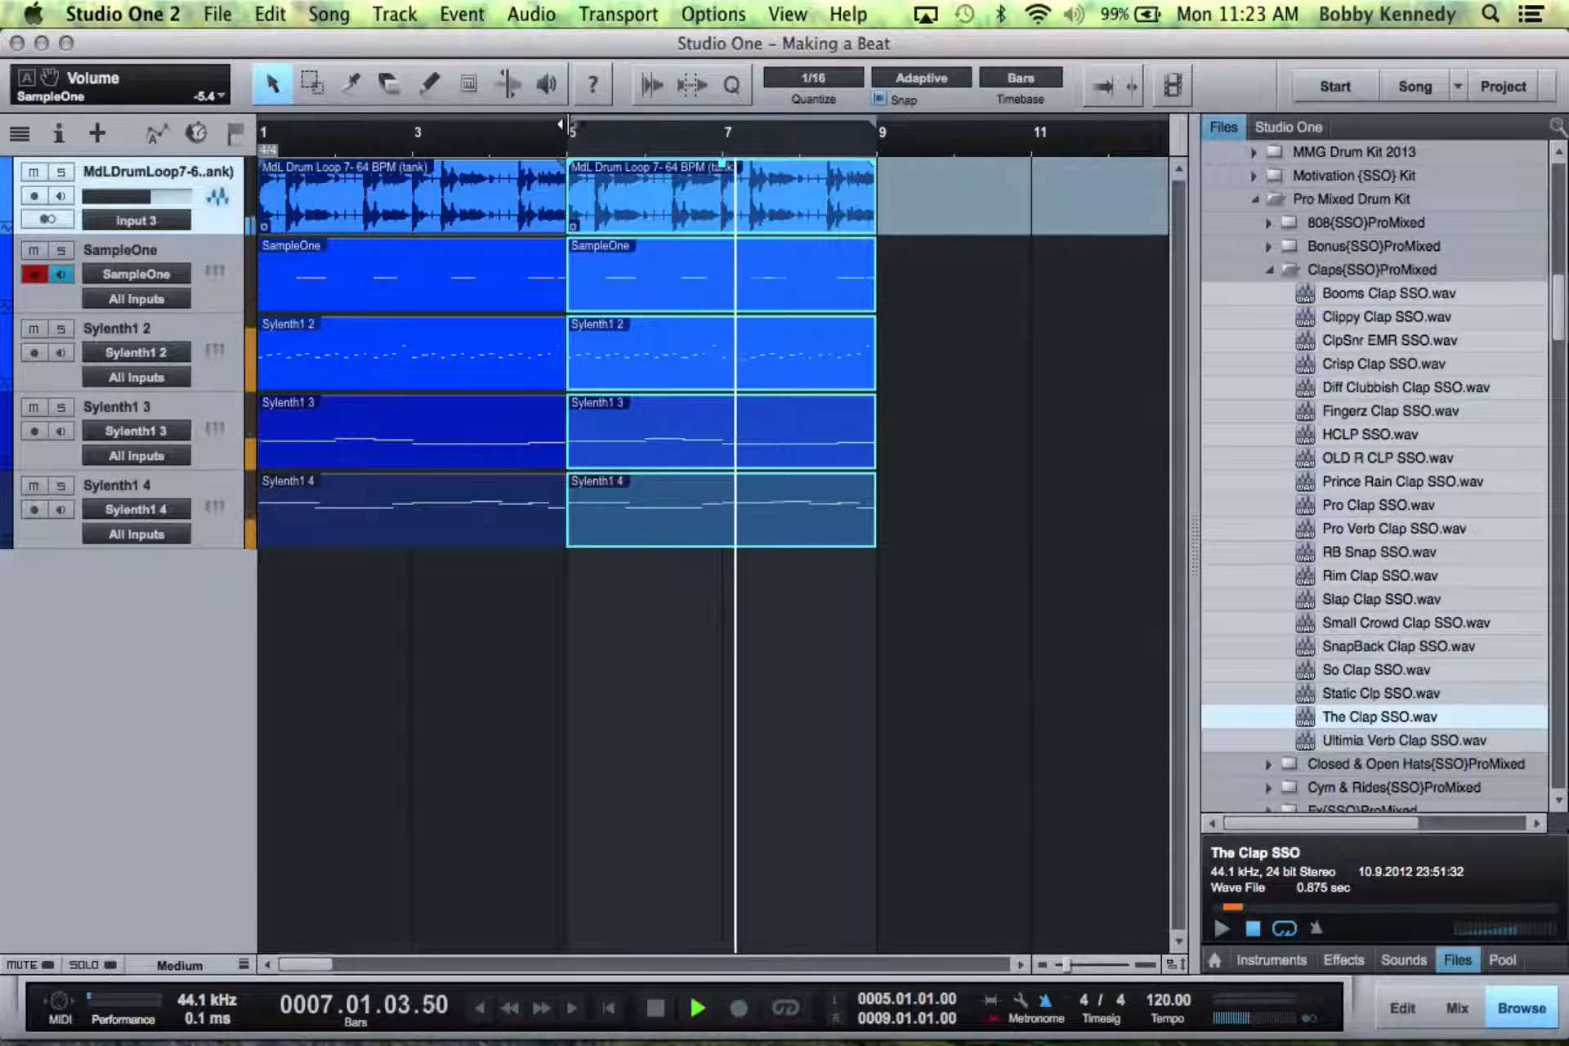
pyautogui.click(999, 361)
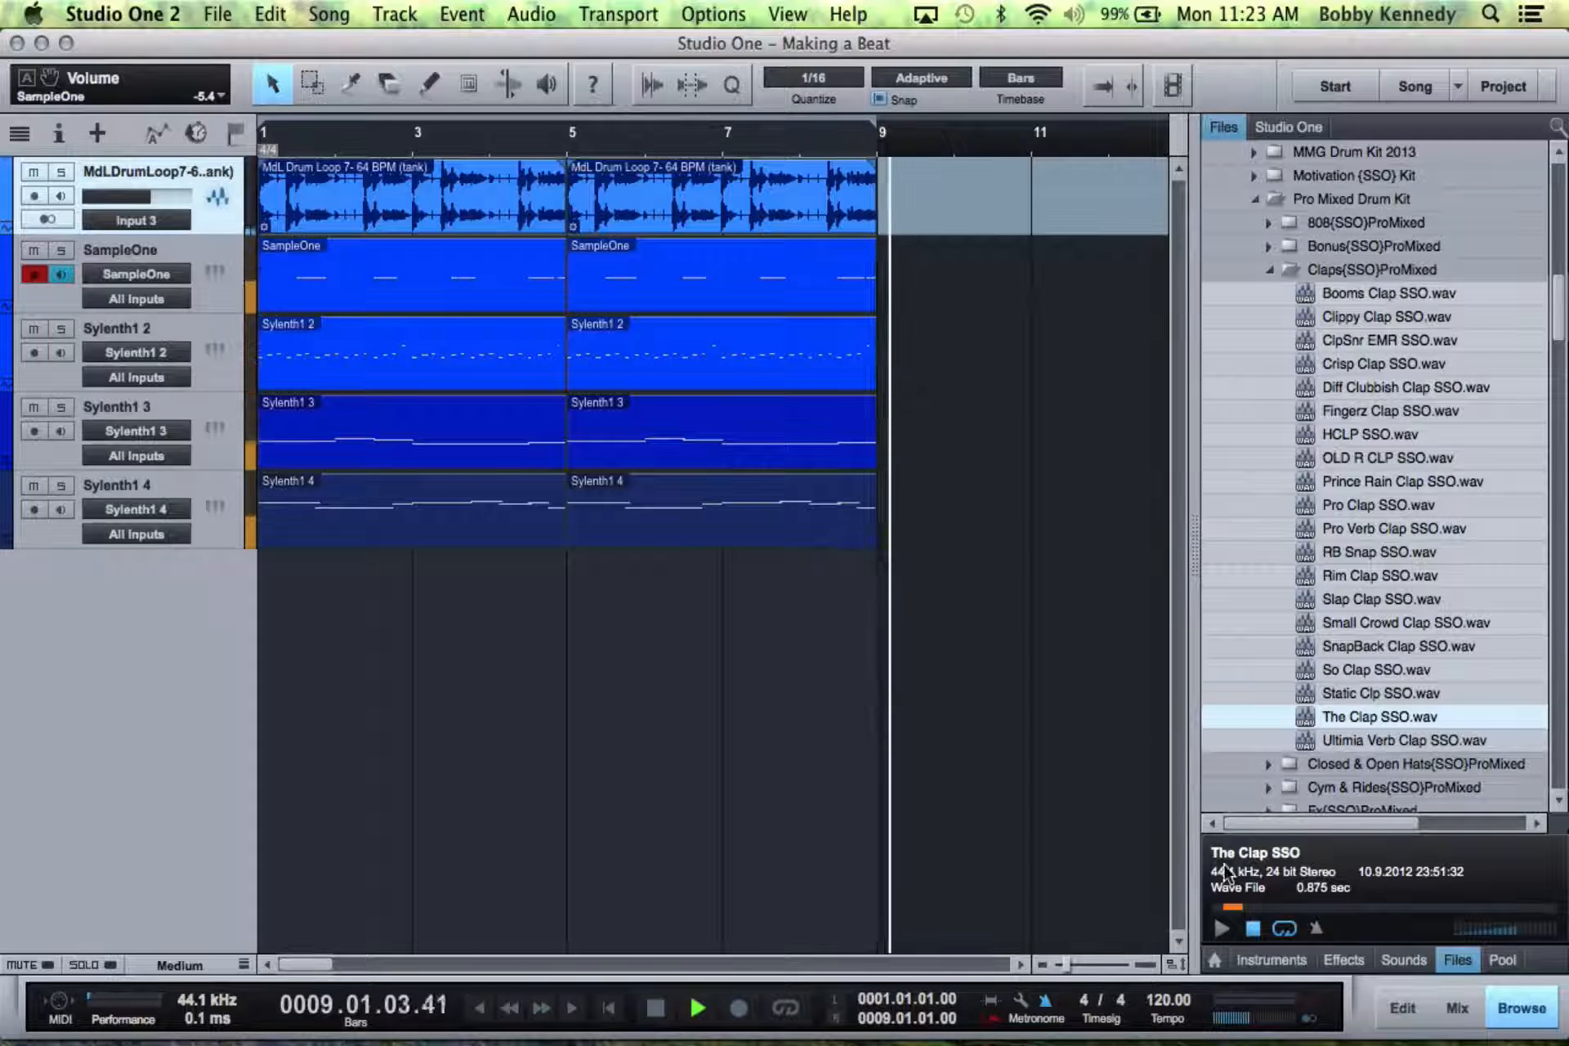
# - Stop playback, return to bar 1 and play the opening of the duplicated arrangement
pyautogui.press('space')
pyautogui.click(609, 1009)
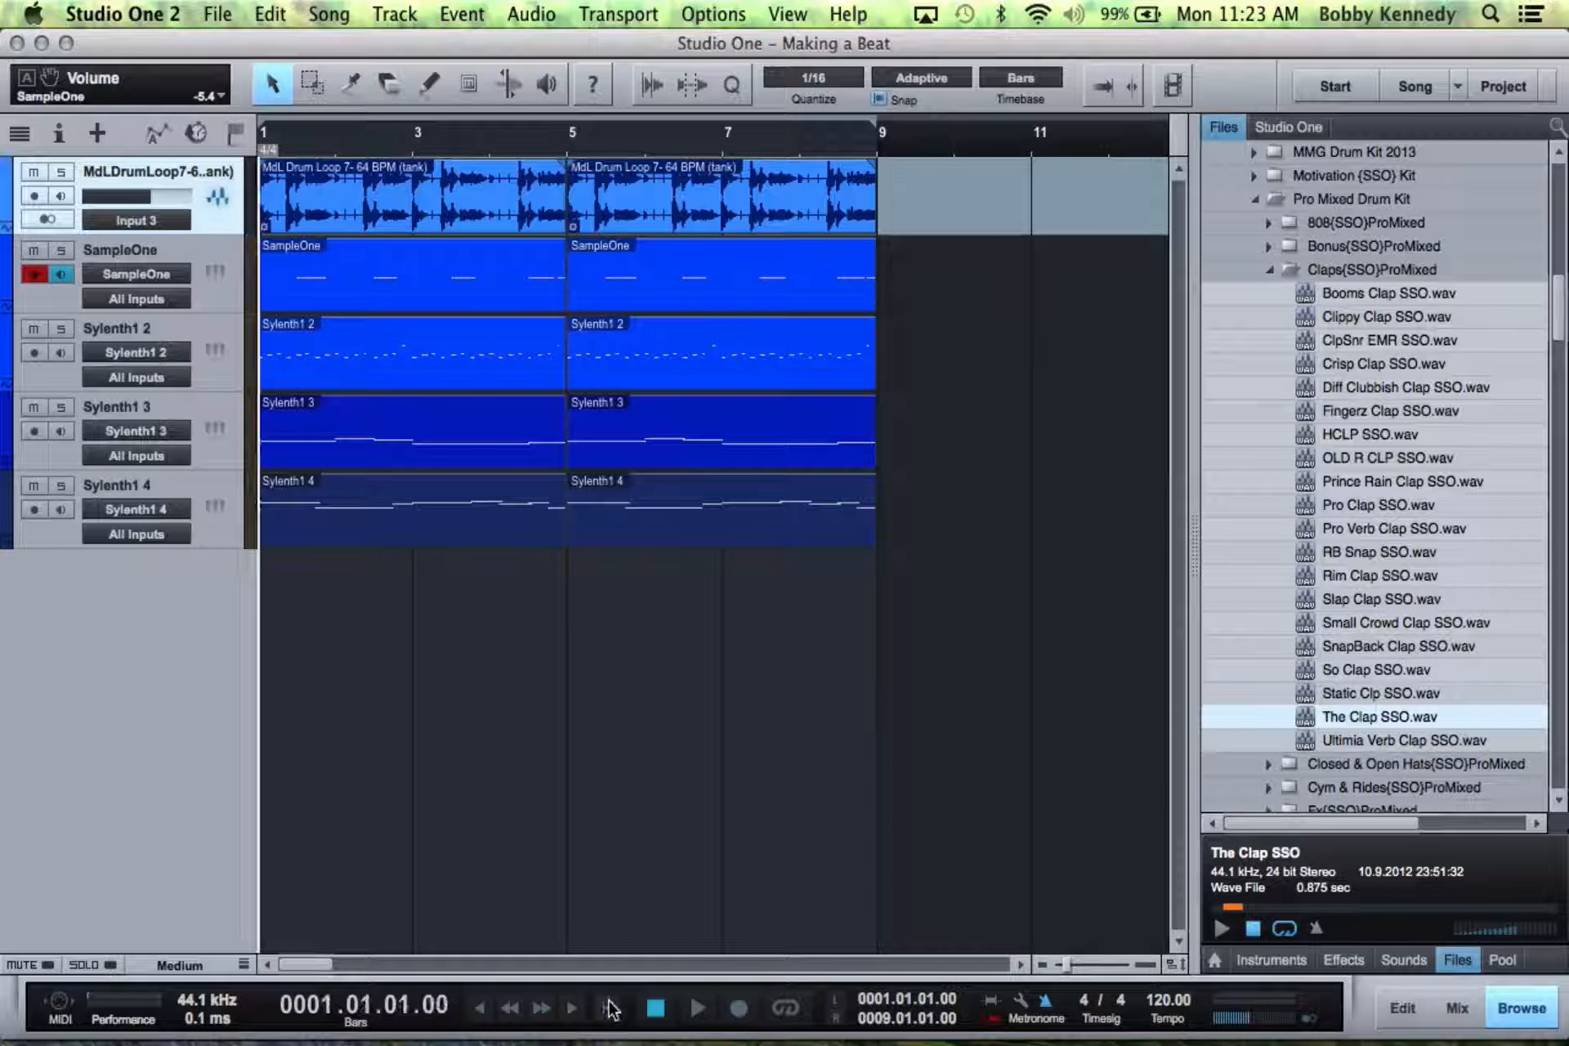
pyautogui.press('space')
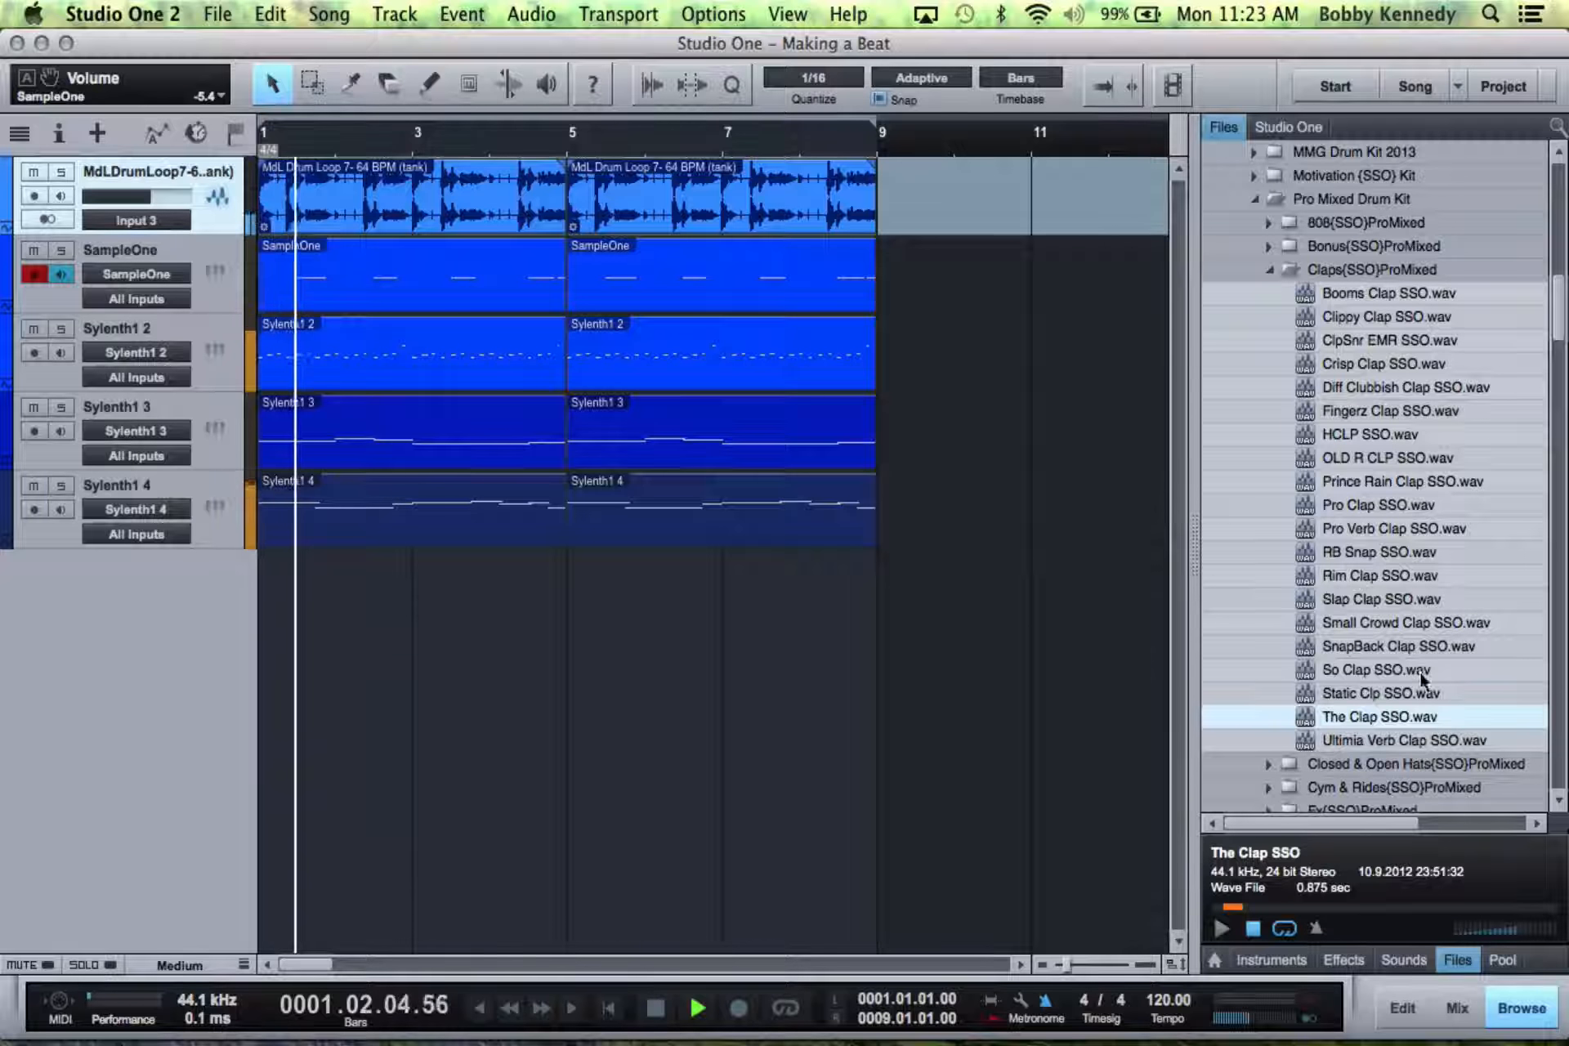
pyautogui.press('space')
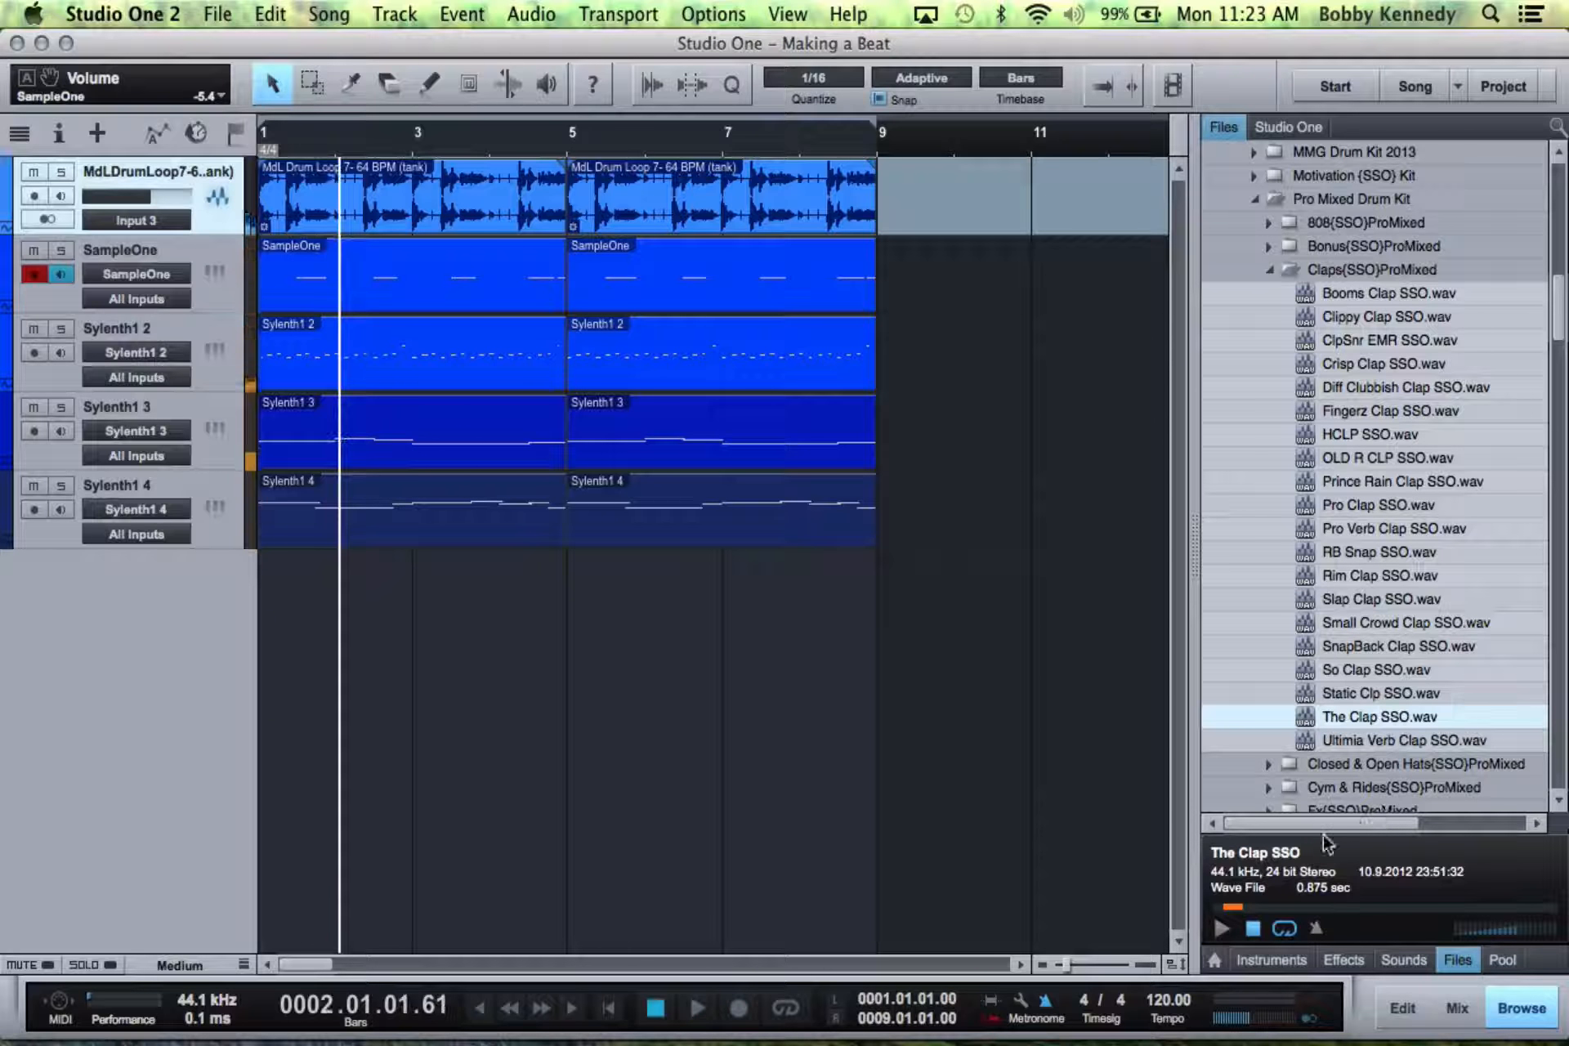
# - Add a second SampleOne instrument from the PreSonus instruments on its own track in the arrangement
pyautogui.click(1273, 961)
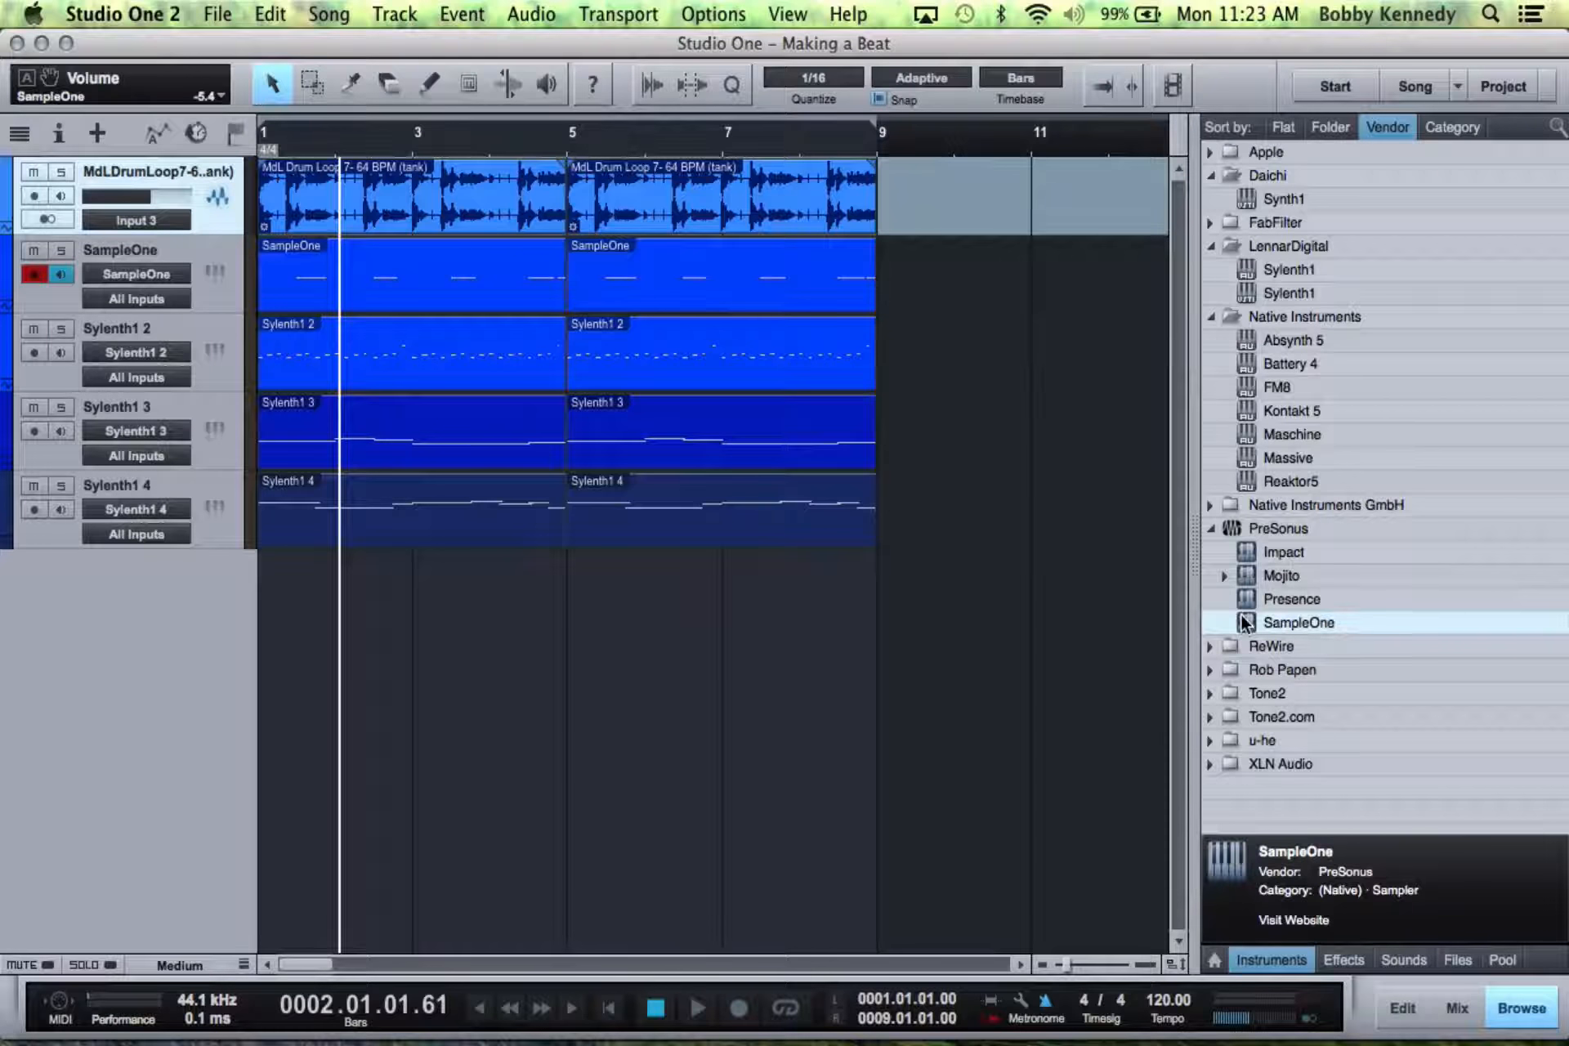
pyautogui.moveTo(1247, 623); pyautogui.dragTo(943, 312)
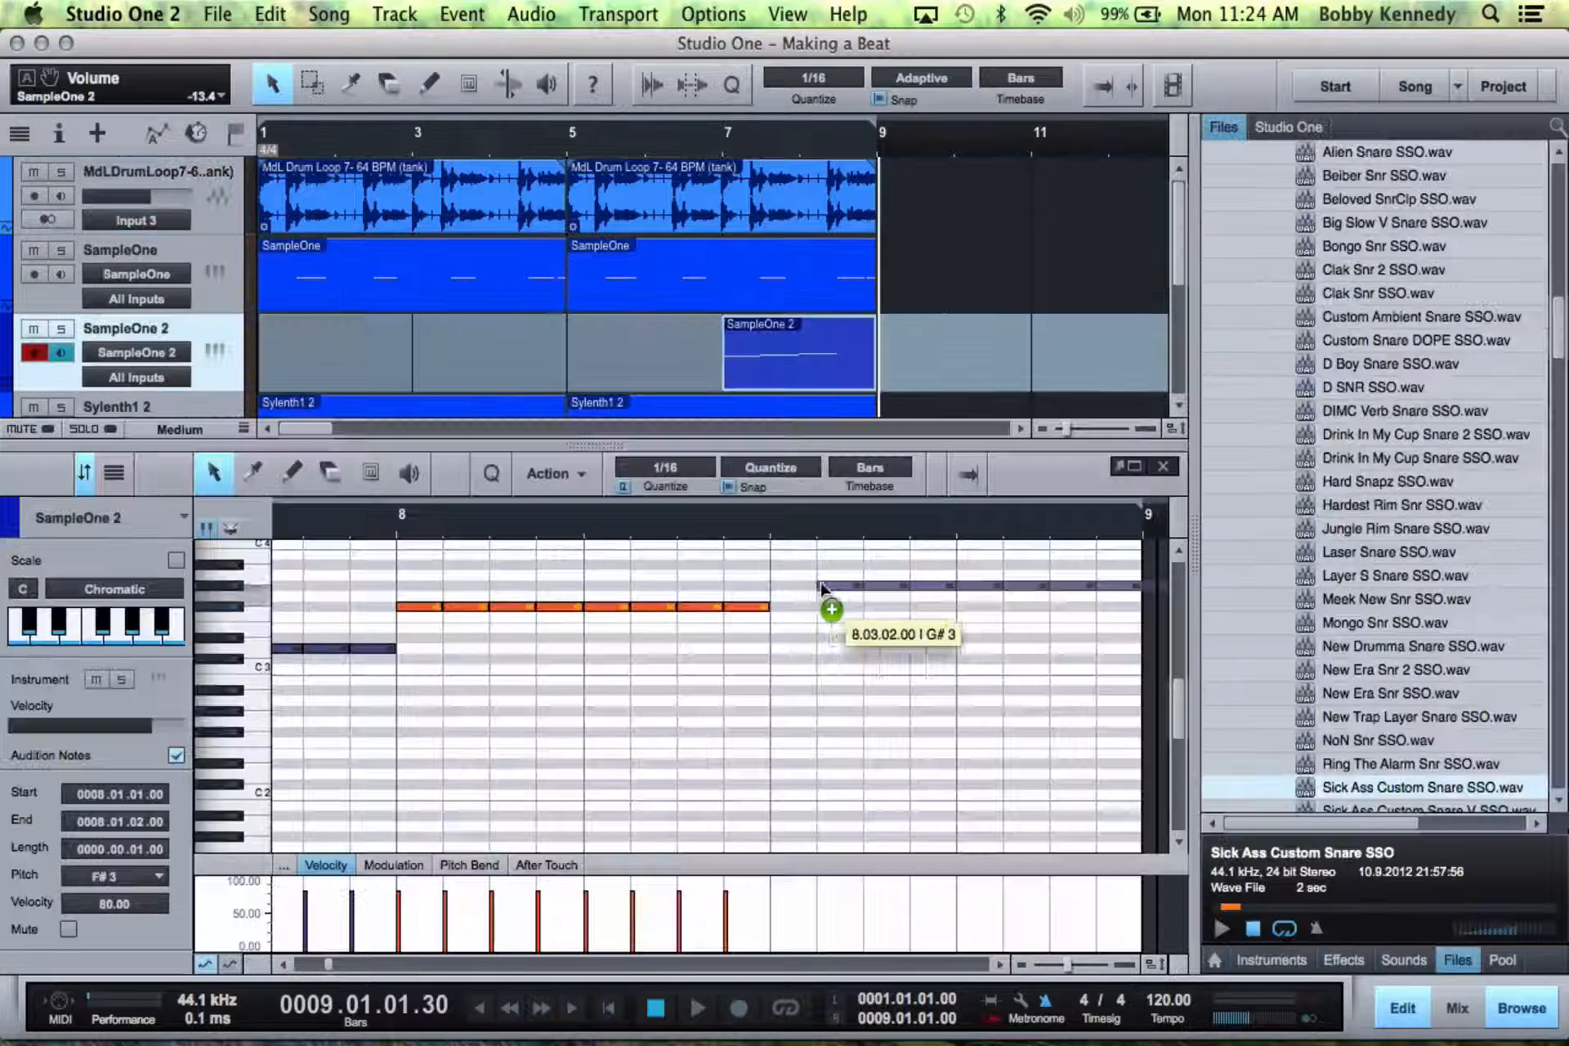
# - Copy the eight F#3 snare notes to G#3 starting at 8.03.01.00 and save the song
pyautogui.moveTo(821, 585); pyautogui.dragTo(795, 582)
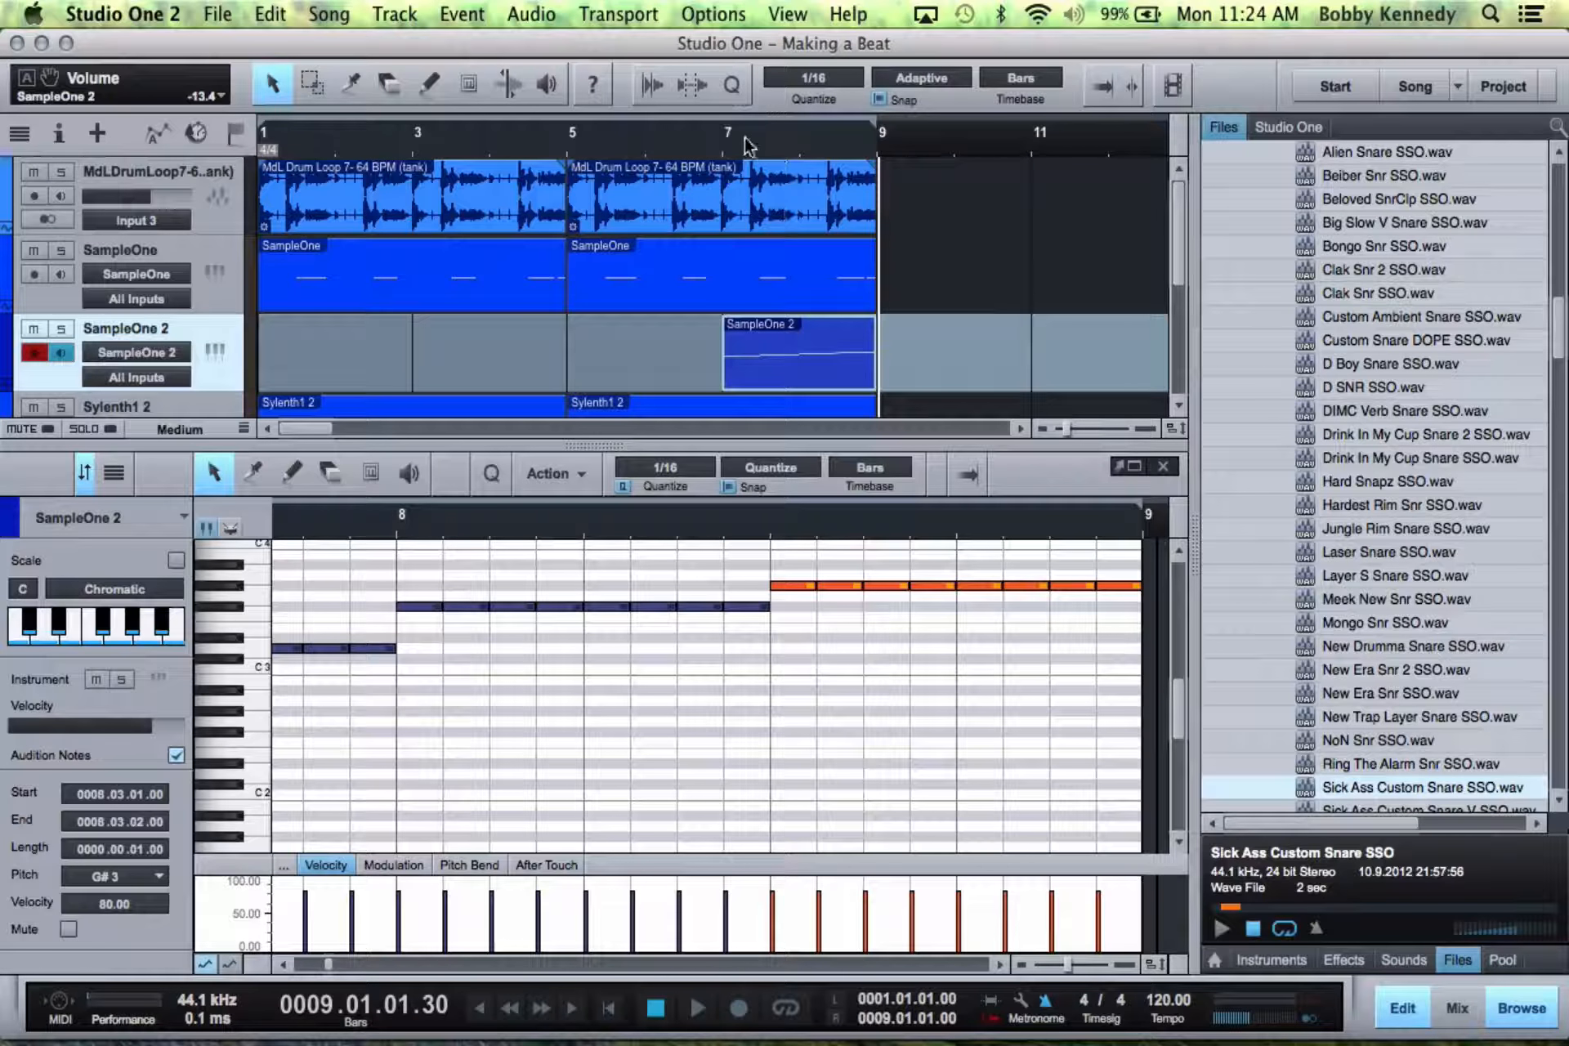
pyautogui.hscroll(-10, 771, 688)
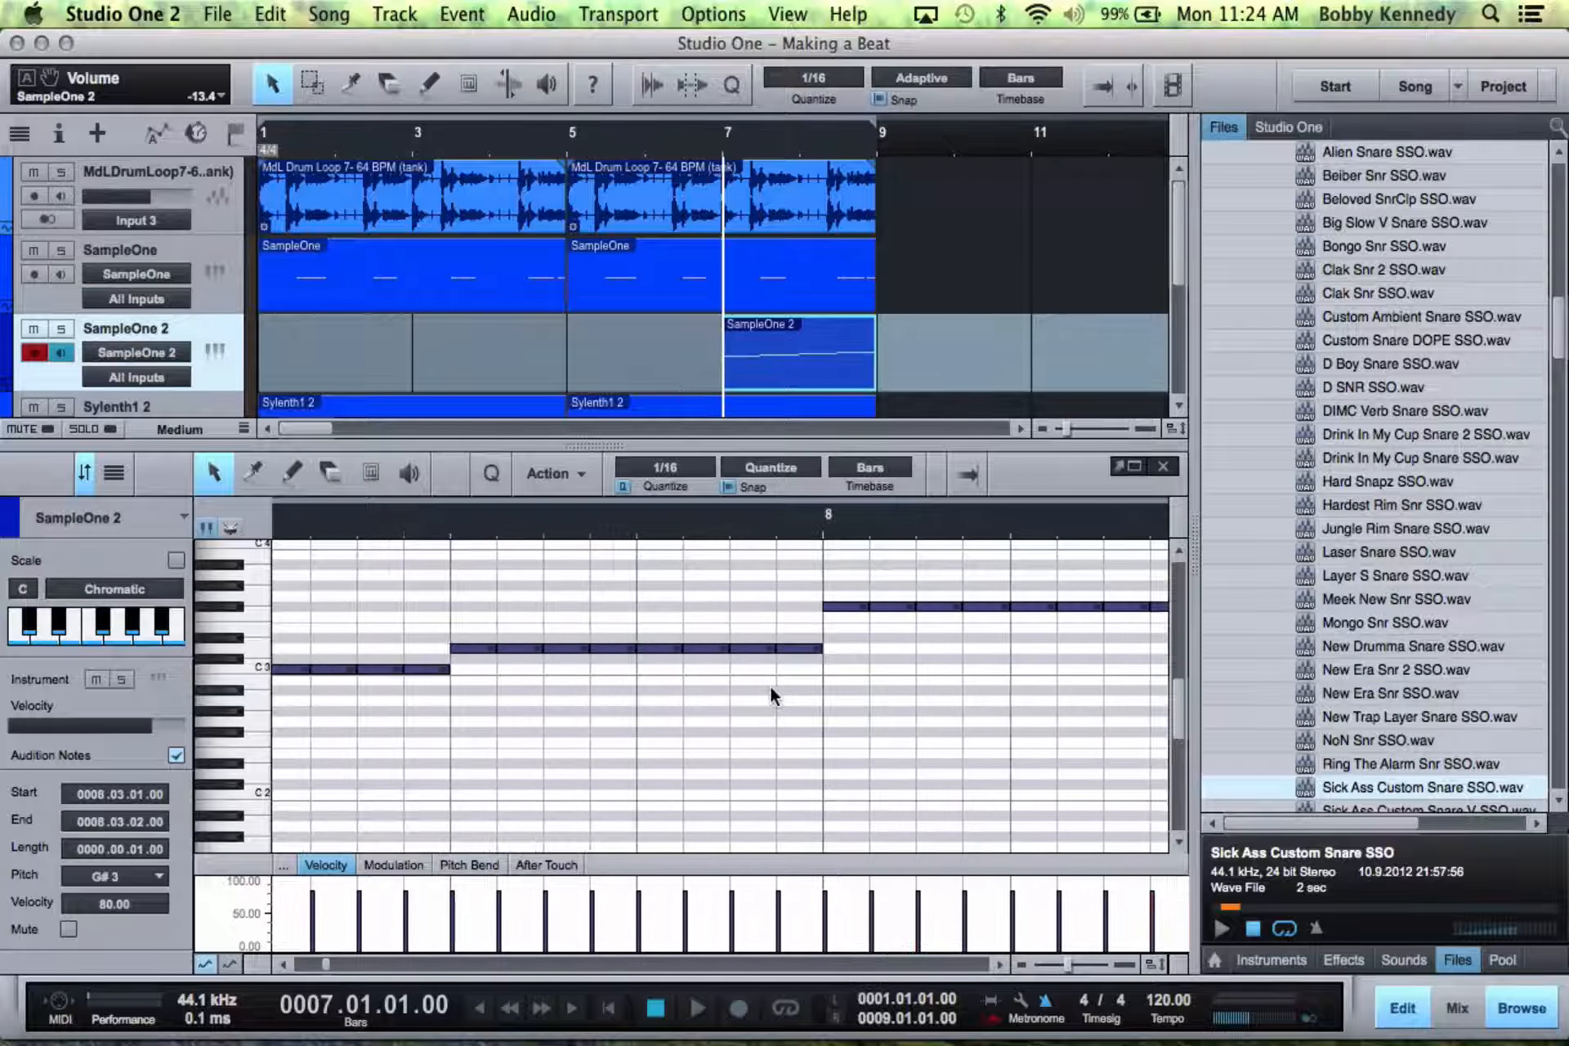
pyautogui.press('super+s')
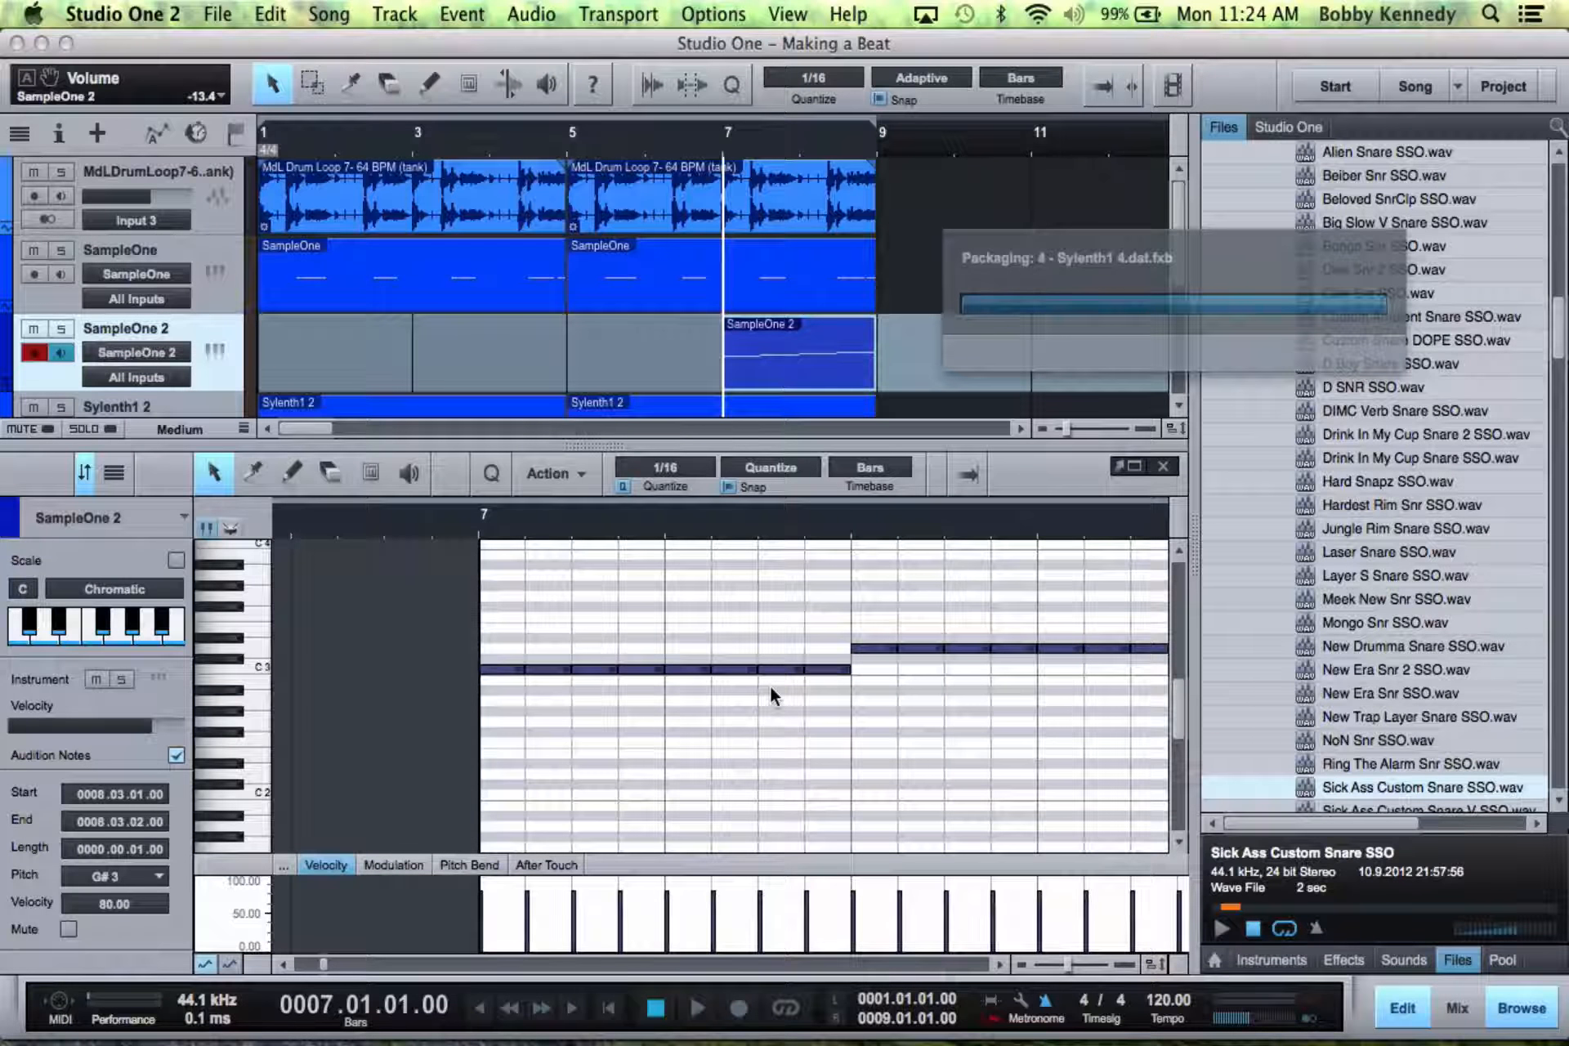
pyautogui.hscroll(-2, 771, 693)
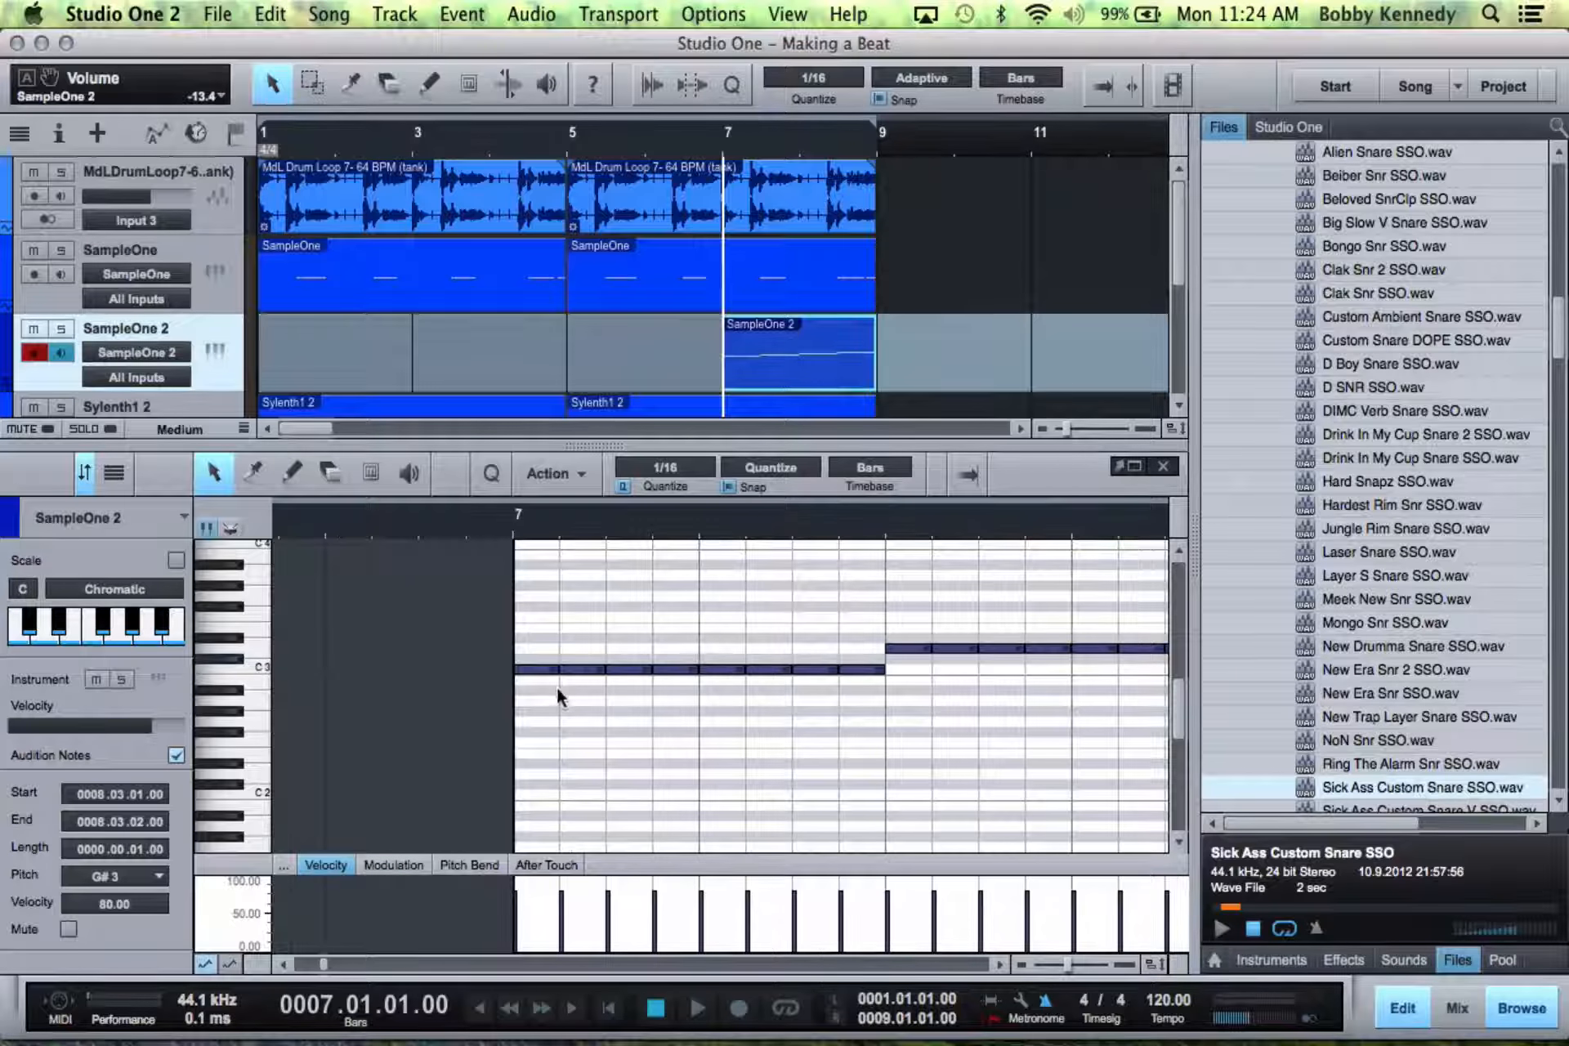
pyautogui.click(676, 670)
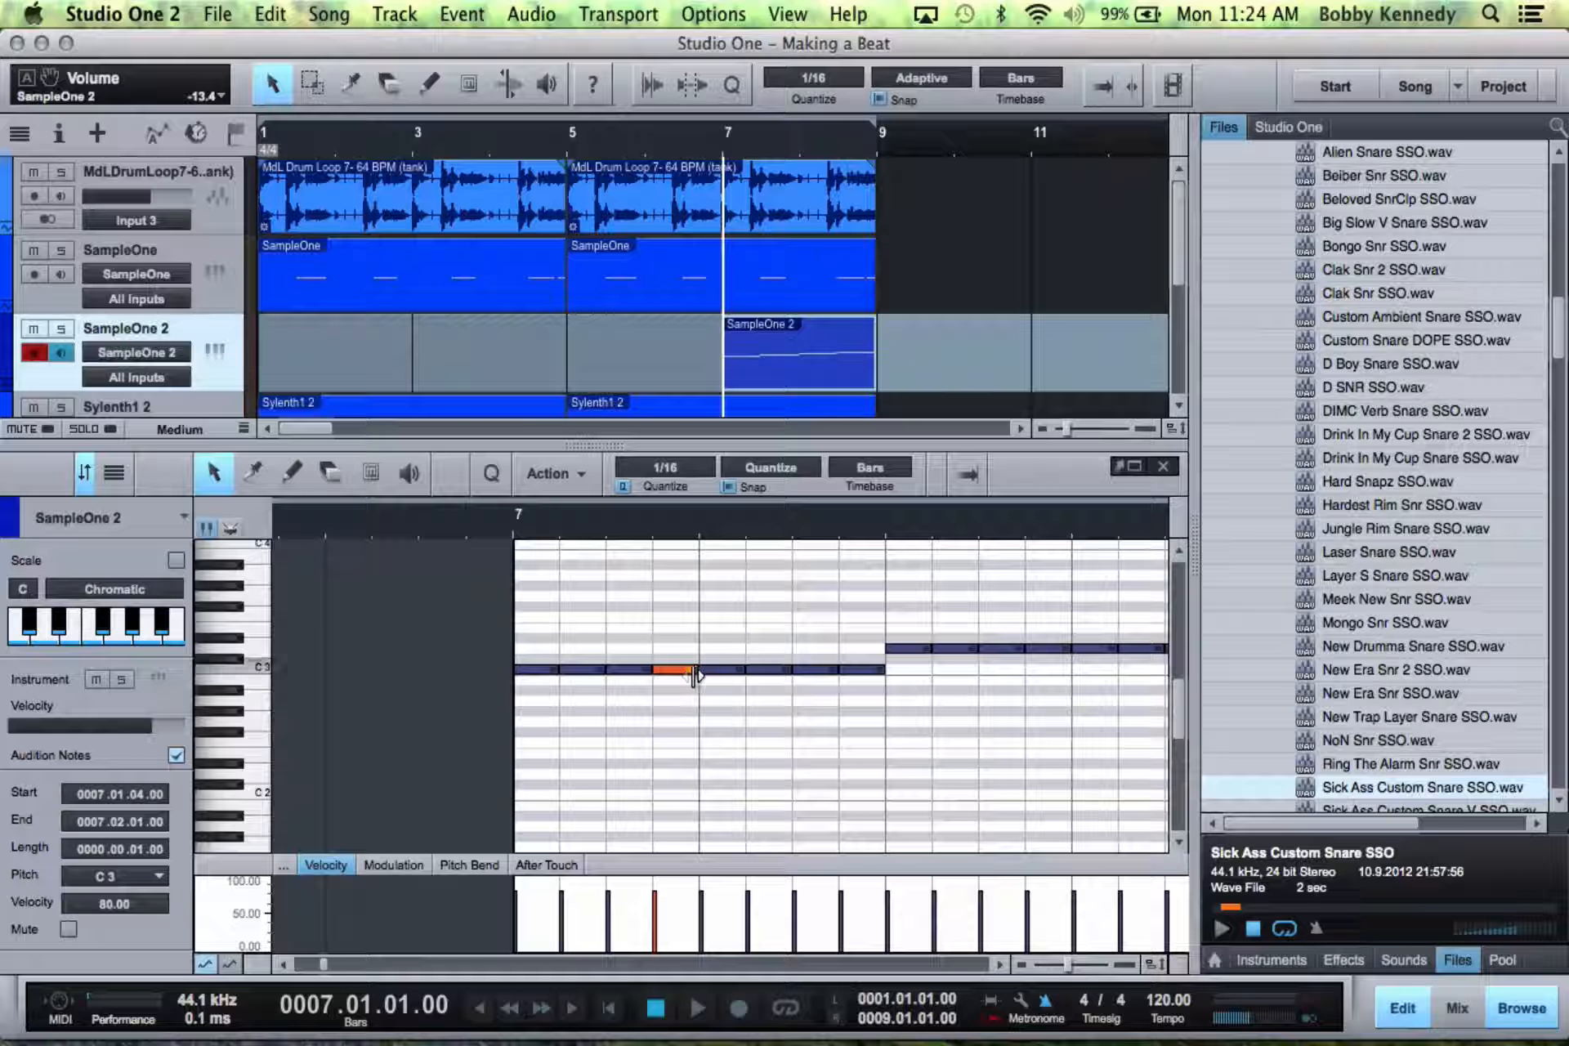
pyautogui.moveTo(693, 672); pyautogui.dragTo(675, 686)
pyautogui.press('super+z')
# - Set the quantize grid to 1/32 and shorten the fourth C3 snare note of bar 7 to a length of 0.0.0.50
pyautogui.click(687, 481)
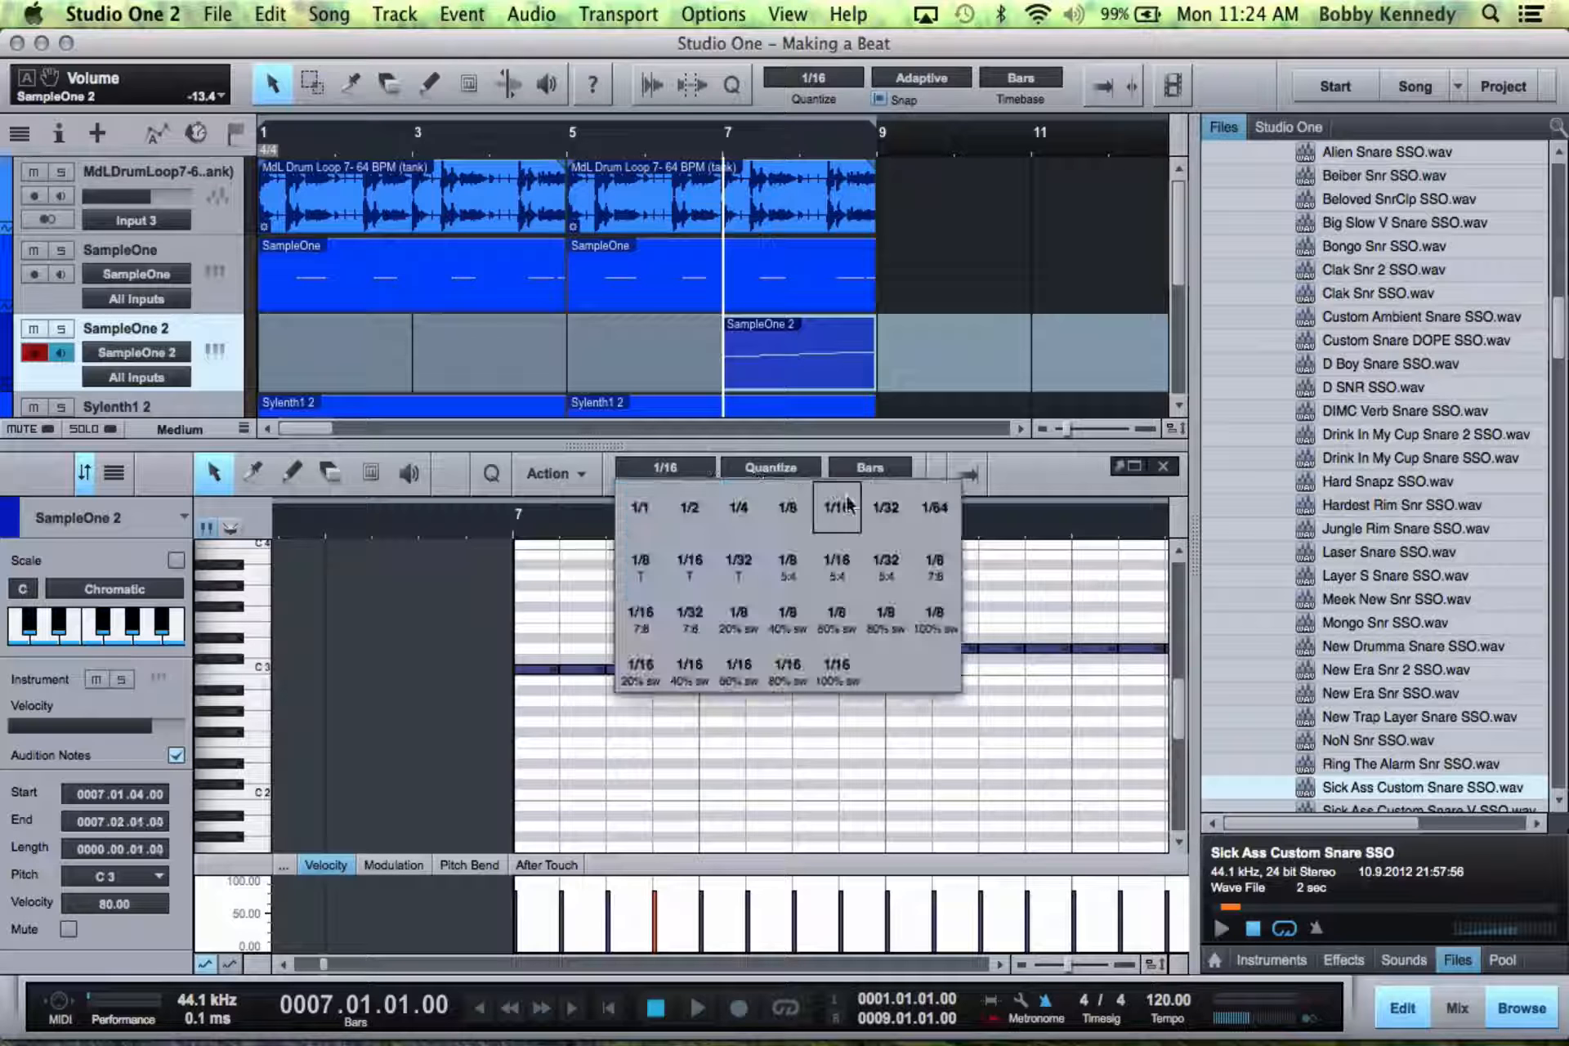
pyautogui.click(876, 511)
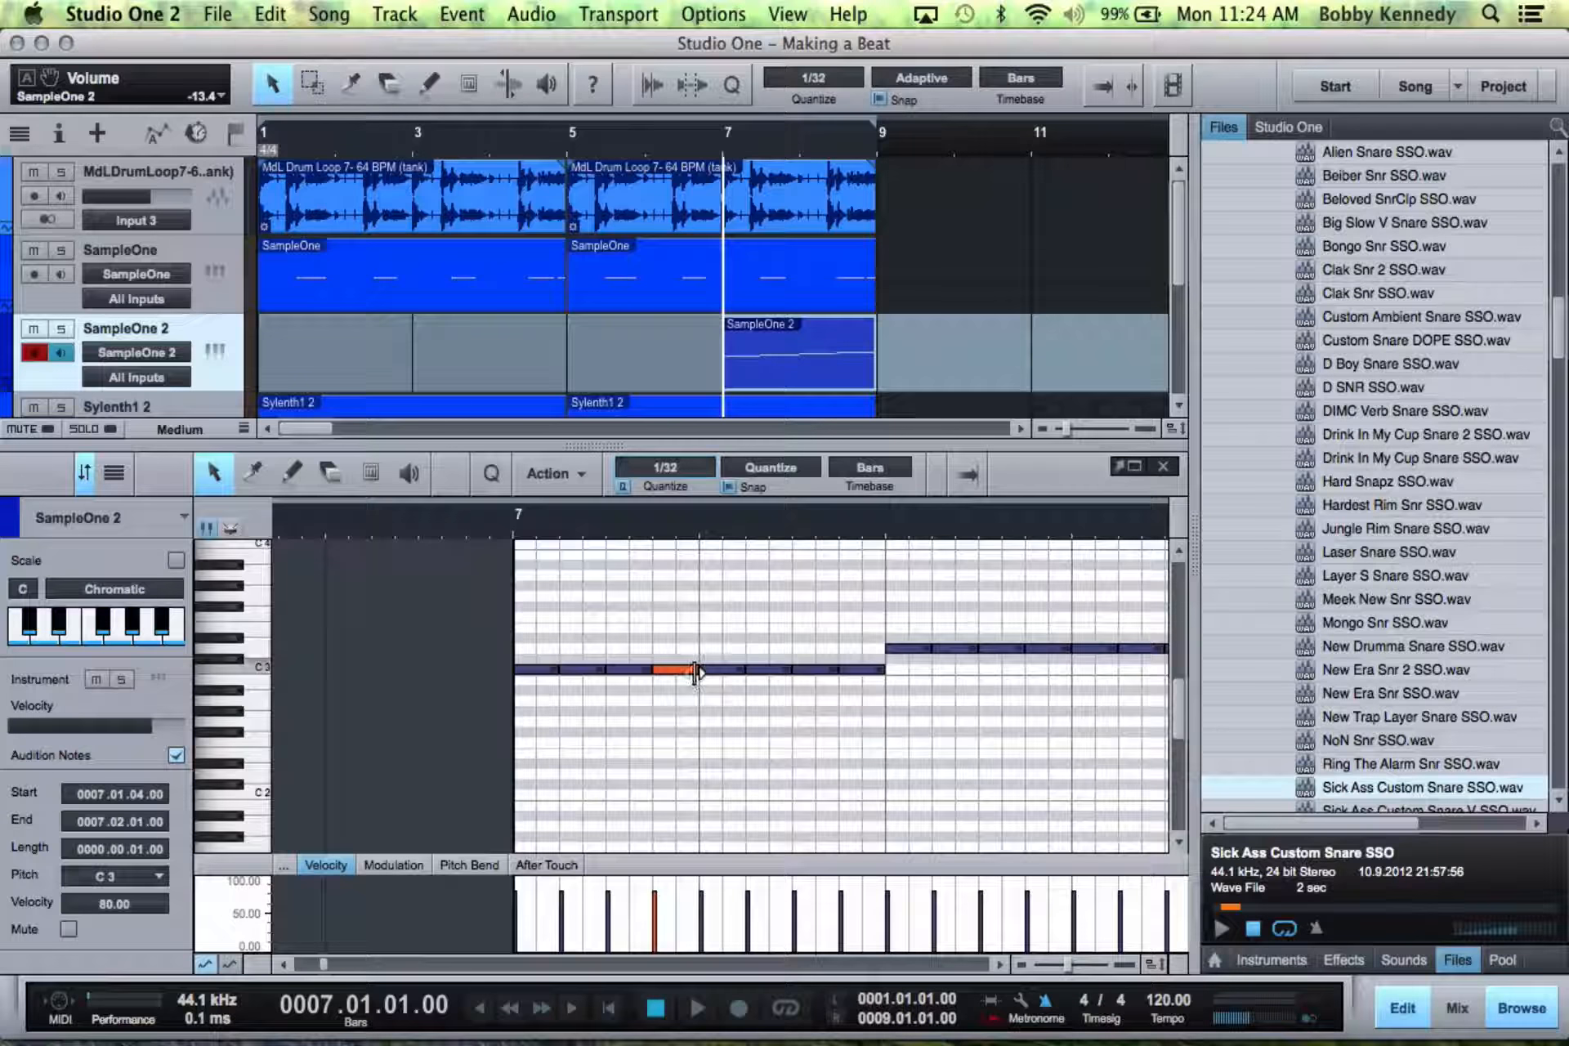
pyautogui.moveTo(695, 671); pyautogui.dragTo(675, 689)
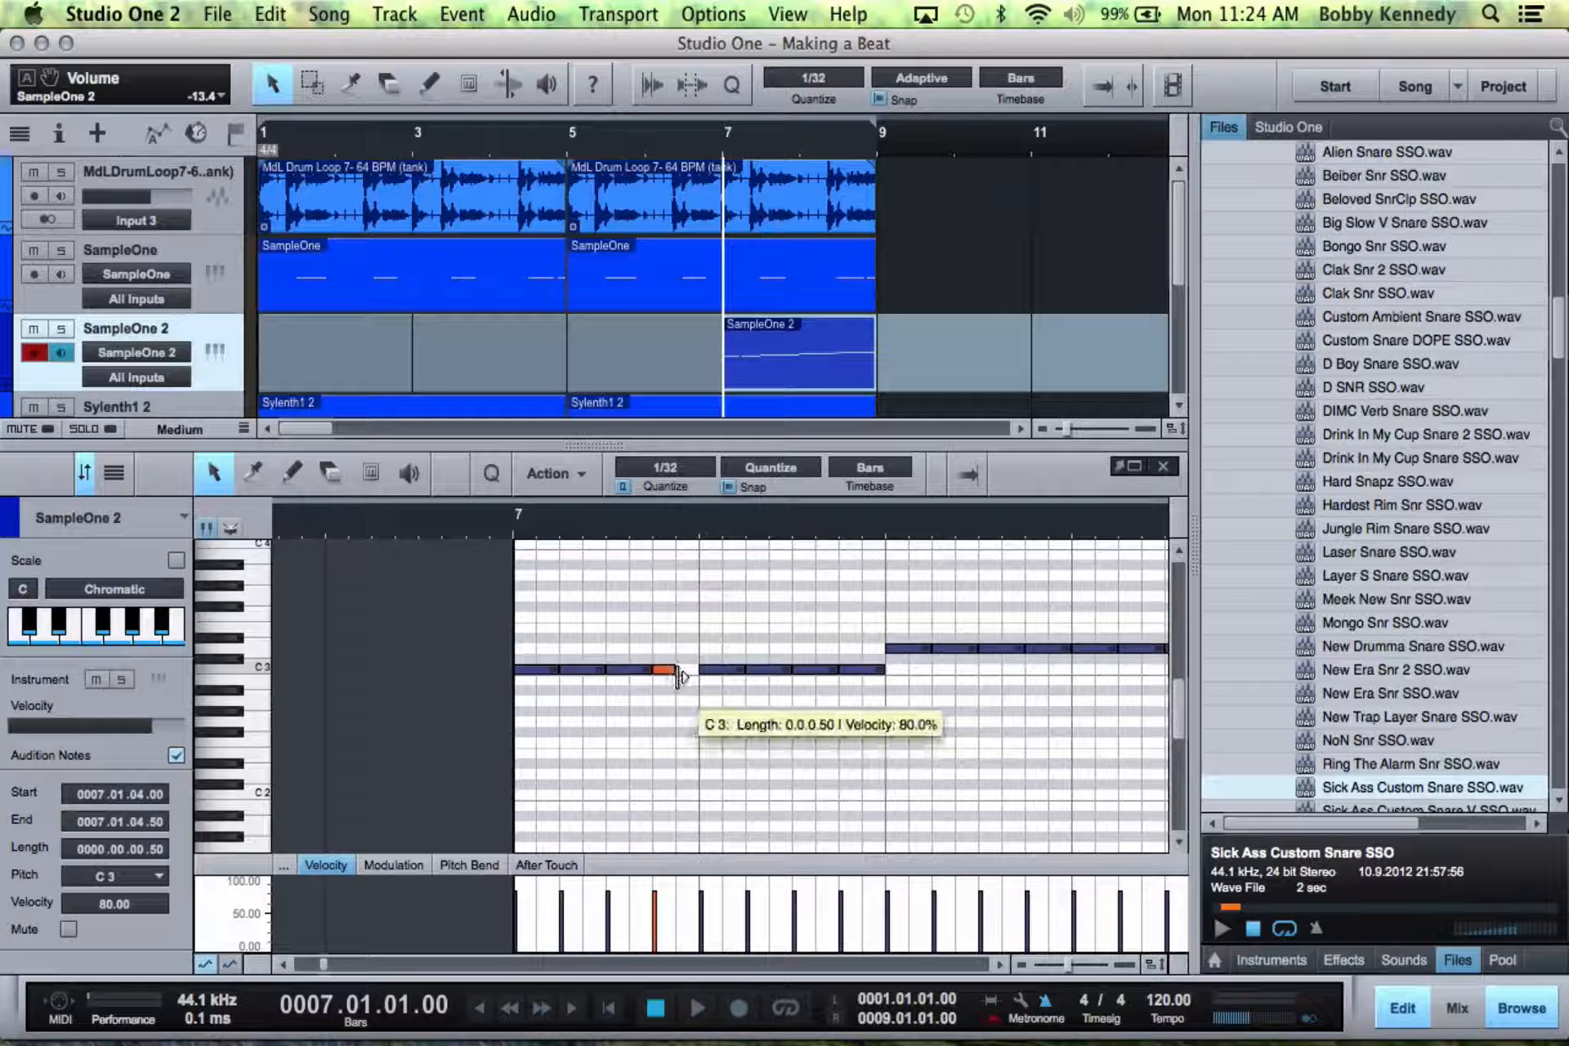
pyautogui.moveTo(667, 672); pyautogui.dragTo(663, 672)
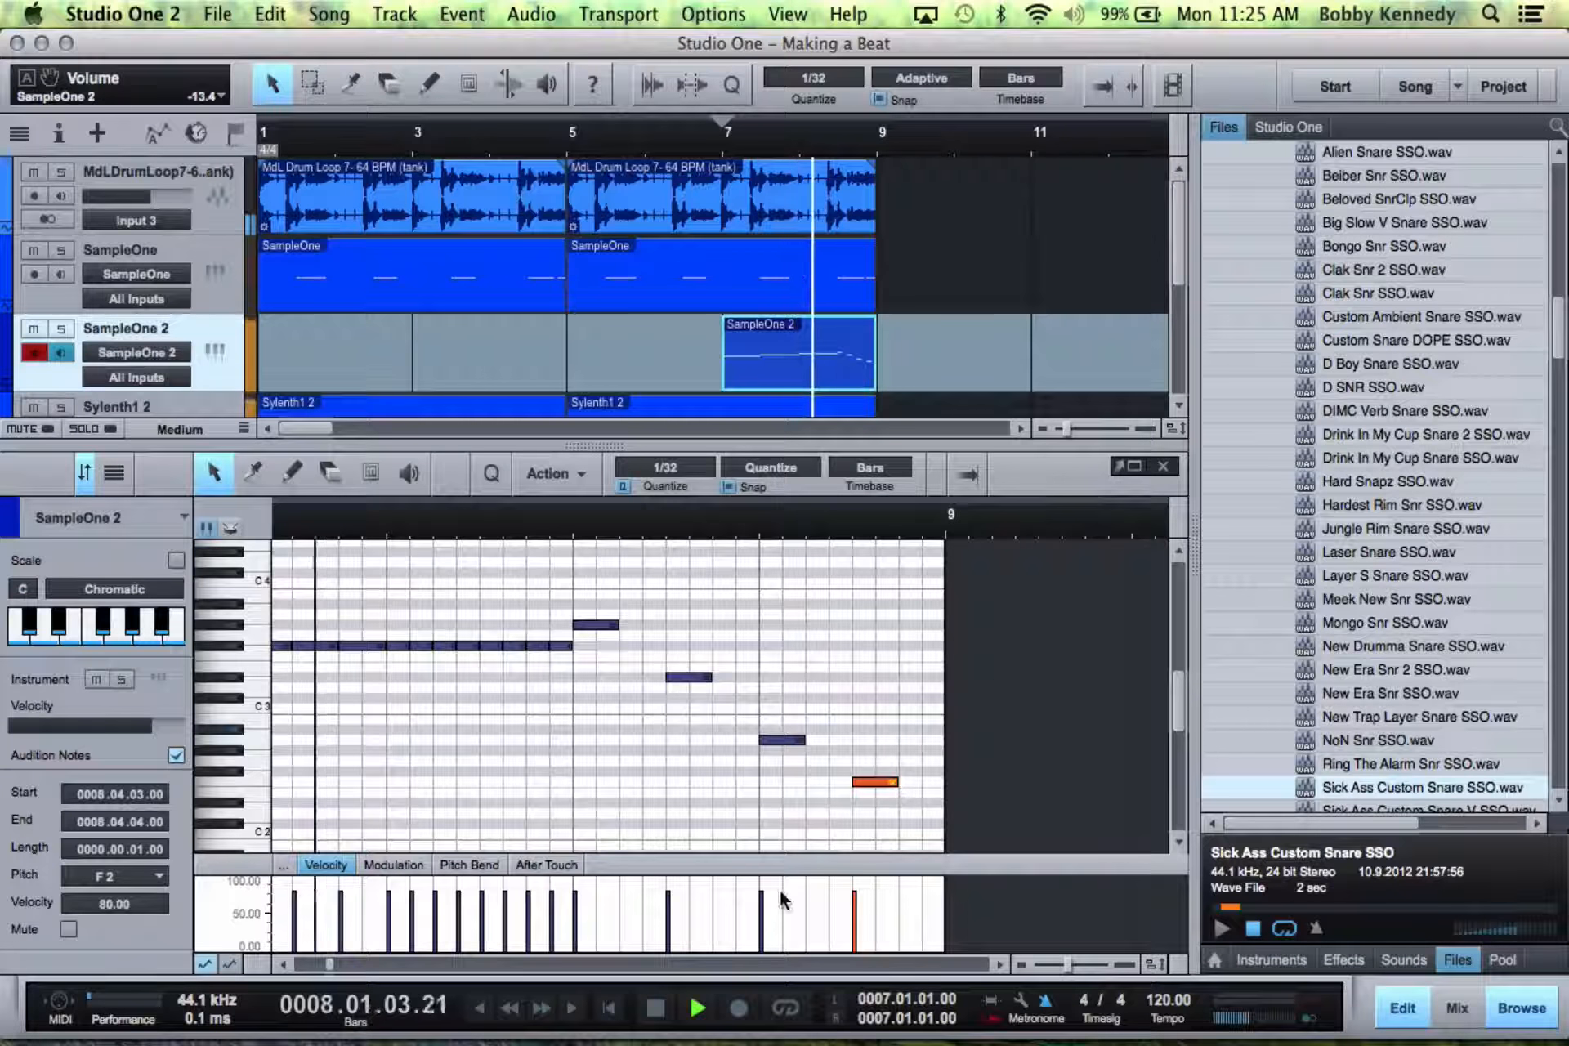
# - Stop playback, close the SampleOne 2 note editor and show the mixer console
pyautogui.press('space')
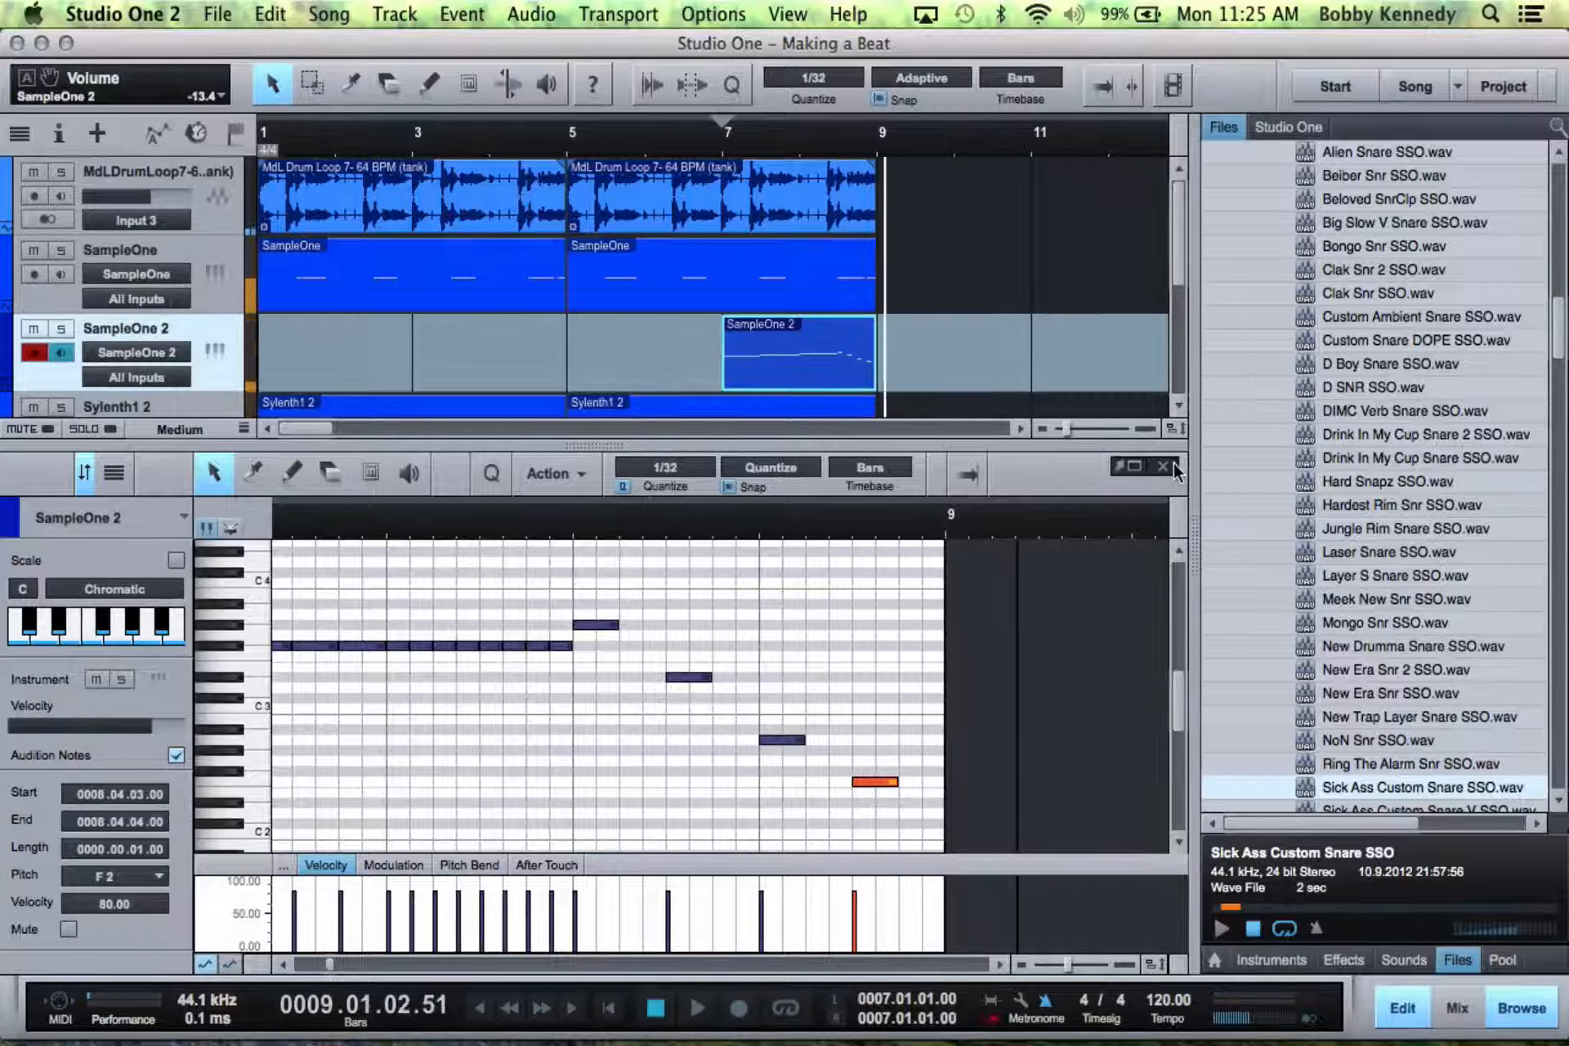
pyautogui.click(1174, 466)
pyautogui.press('F3')
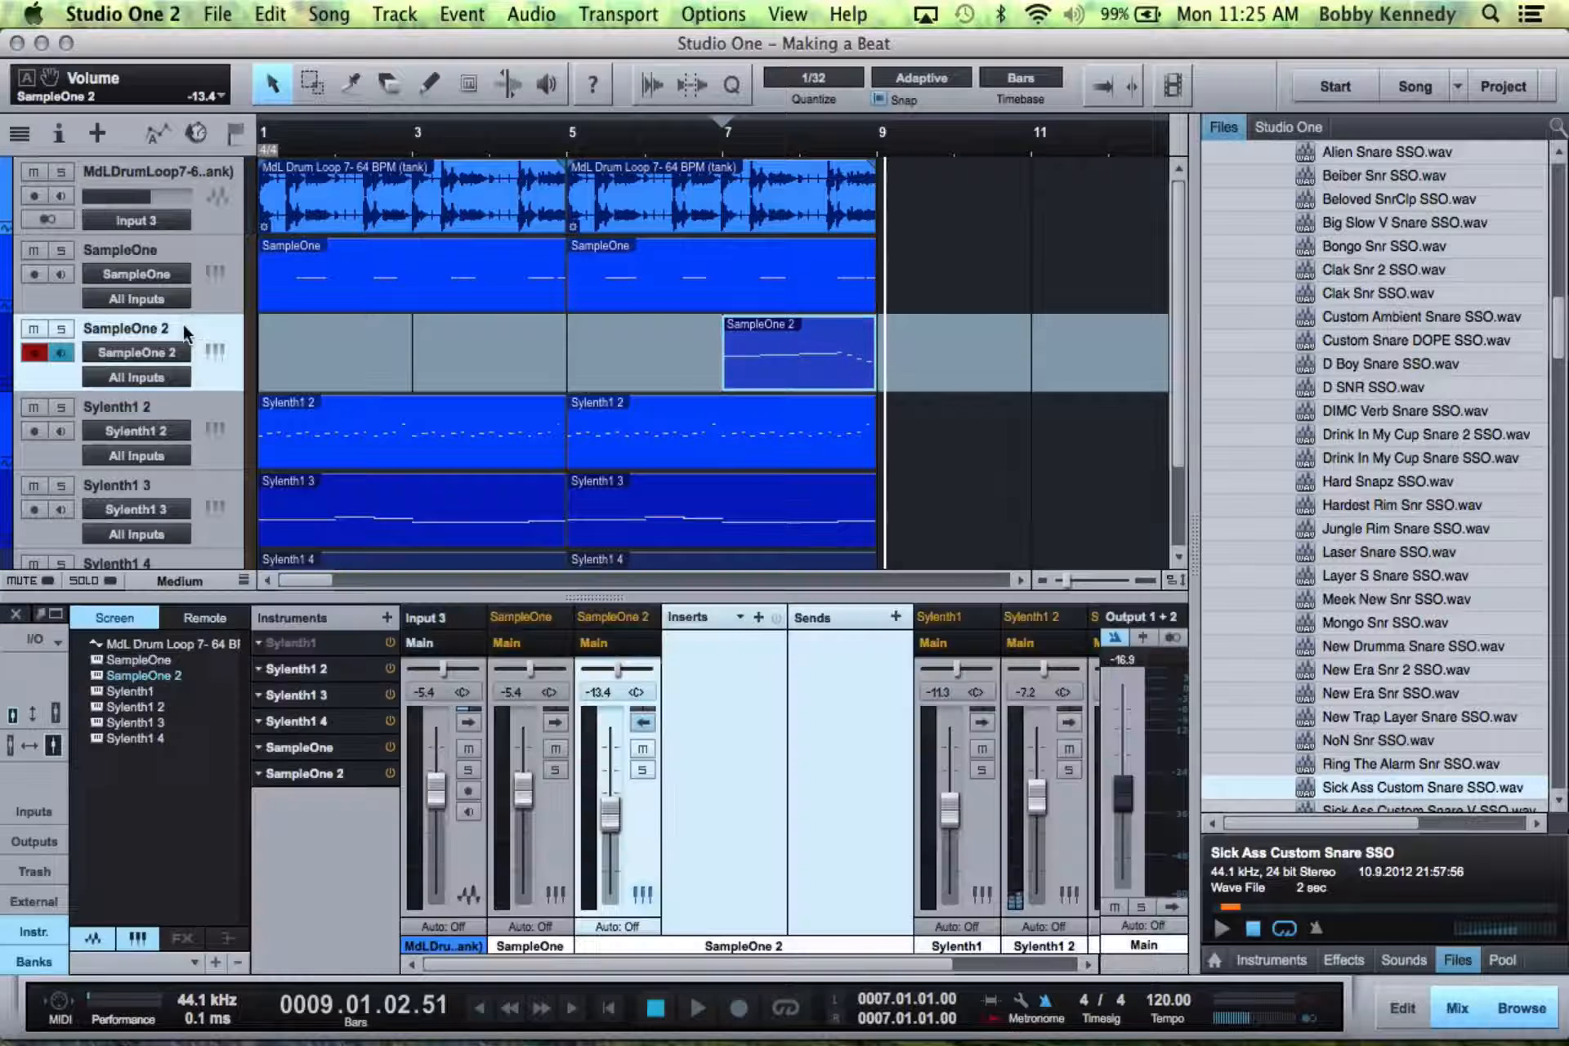
# - Copy the X-Trem insert from the Sylenth1 4 channel to the SampleOne 2 channel
pyautogui.click(775, 795)
pyautogui.scroll(-3, 679, 367)
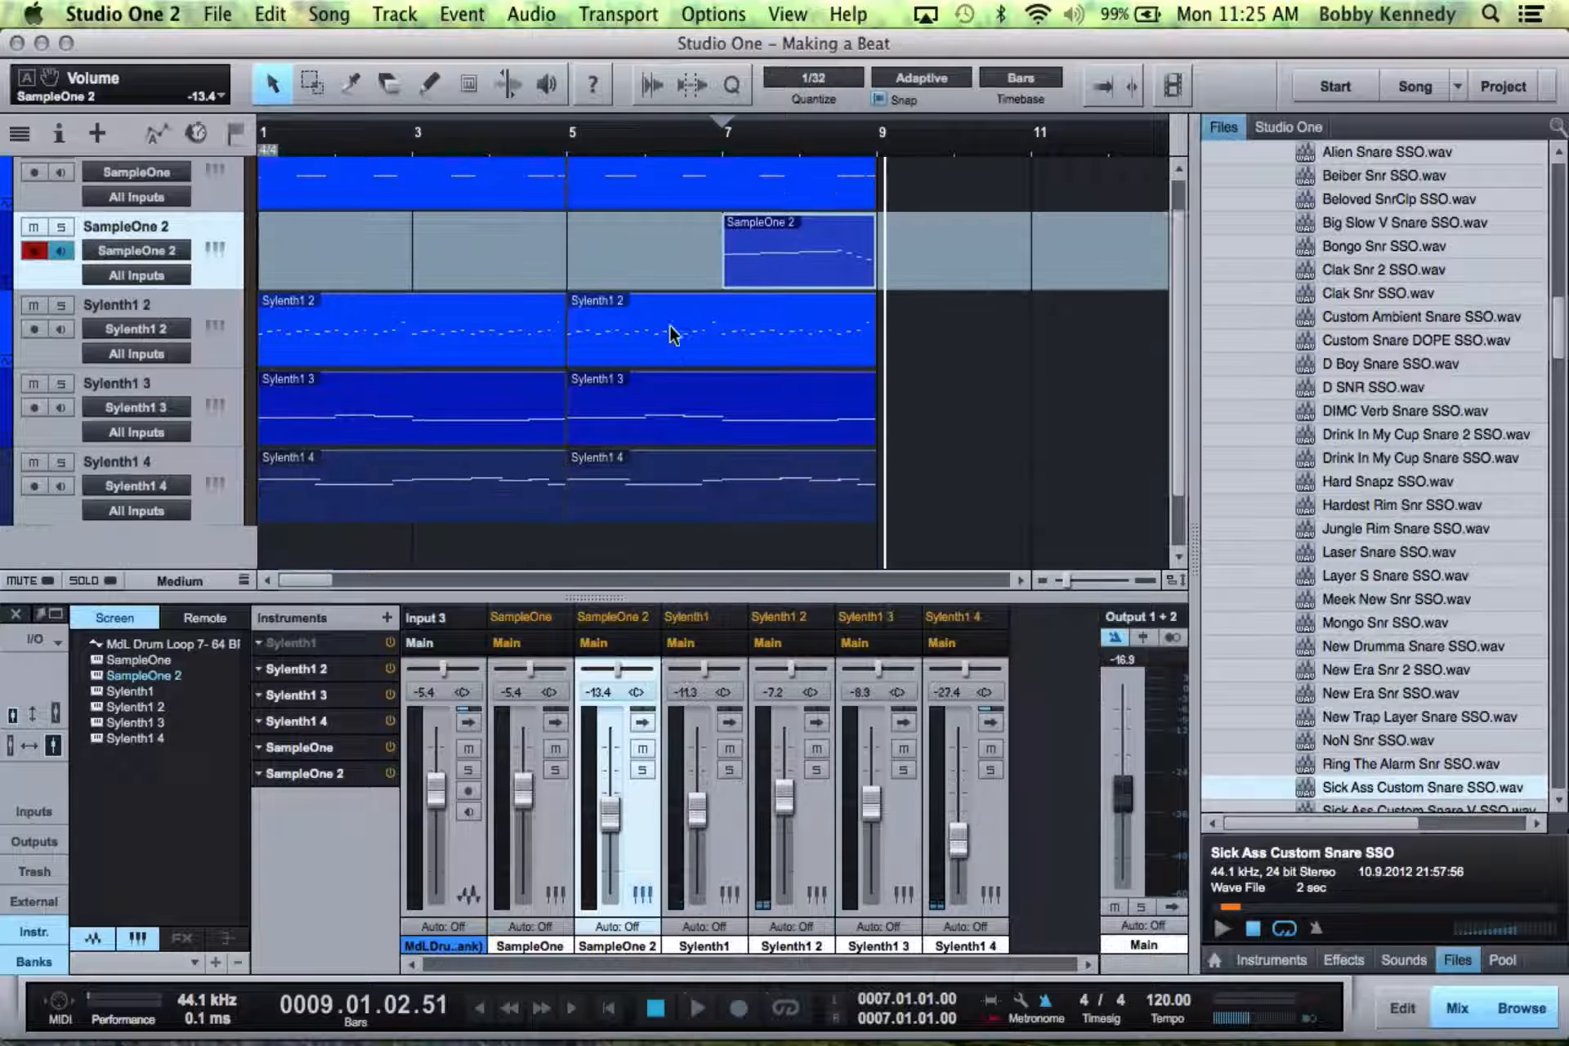
pyautogui.click(201, 462)
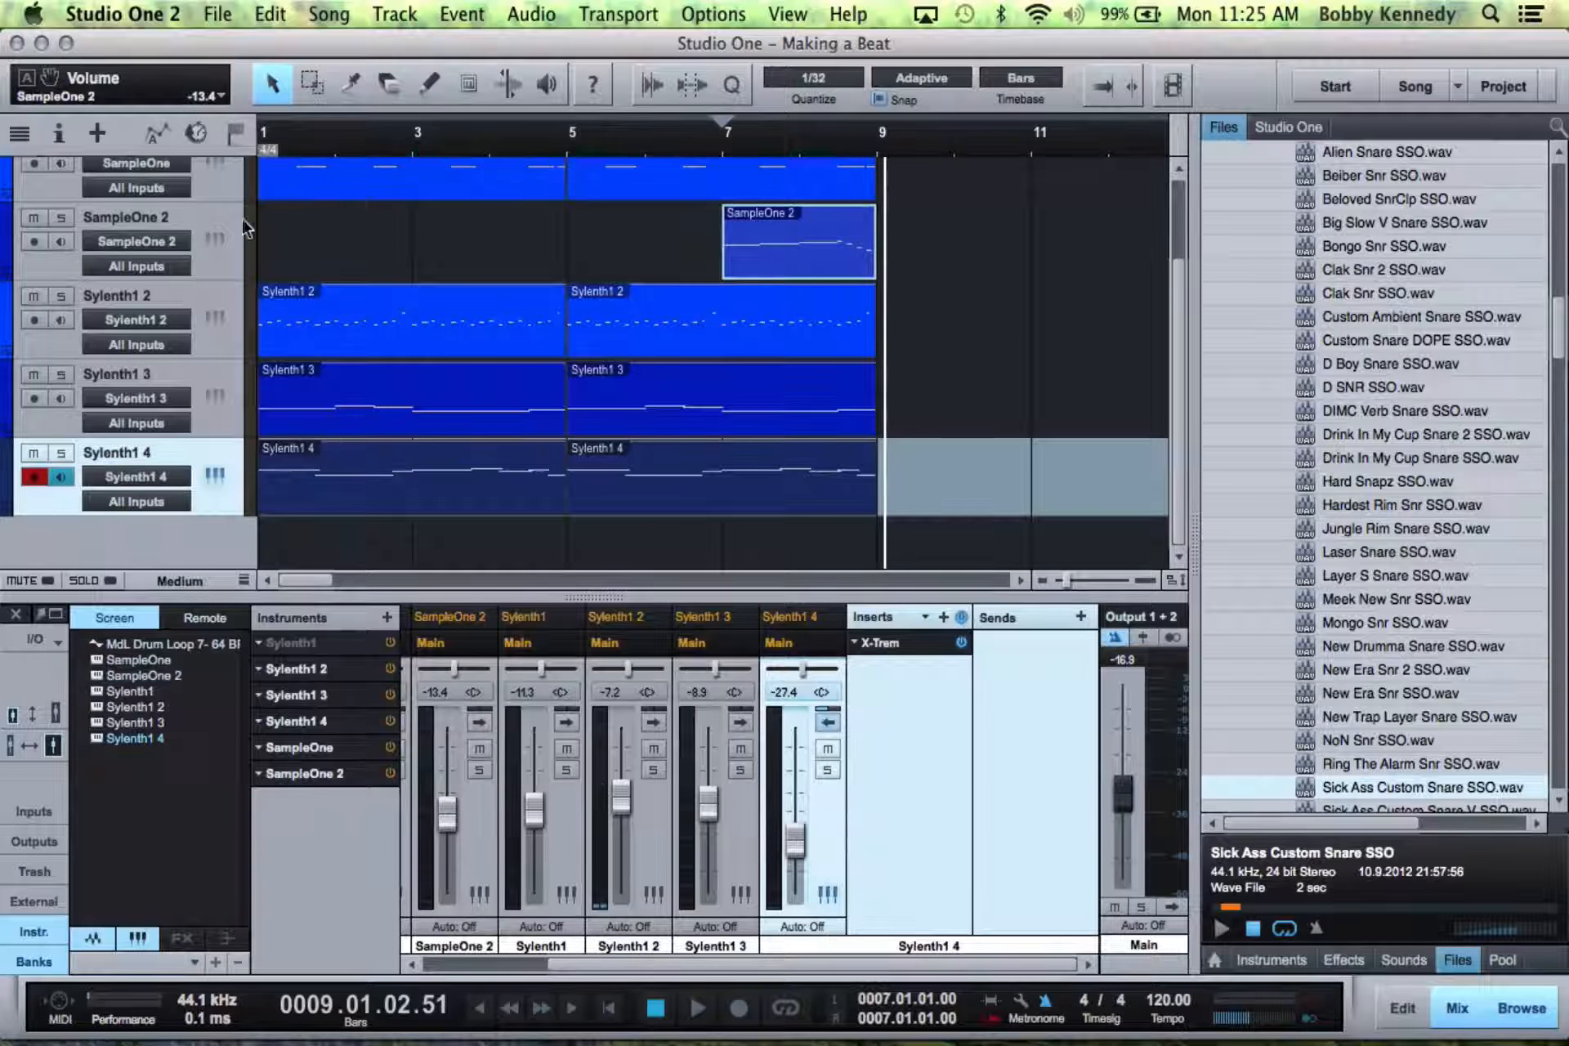
pyautogui.click(243, 229)
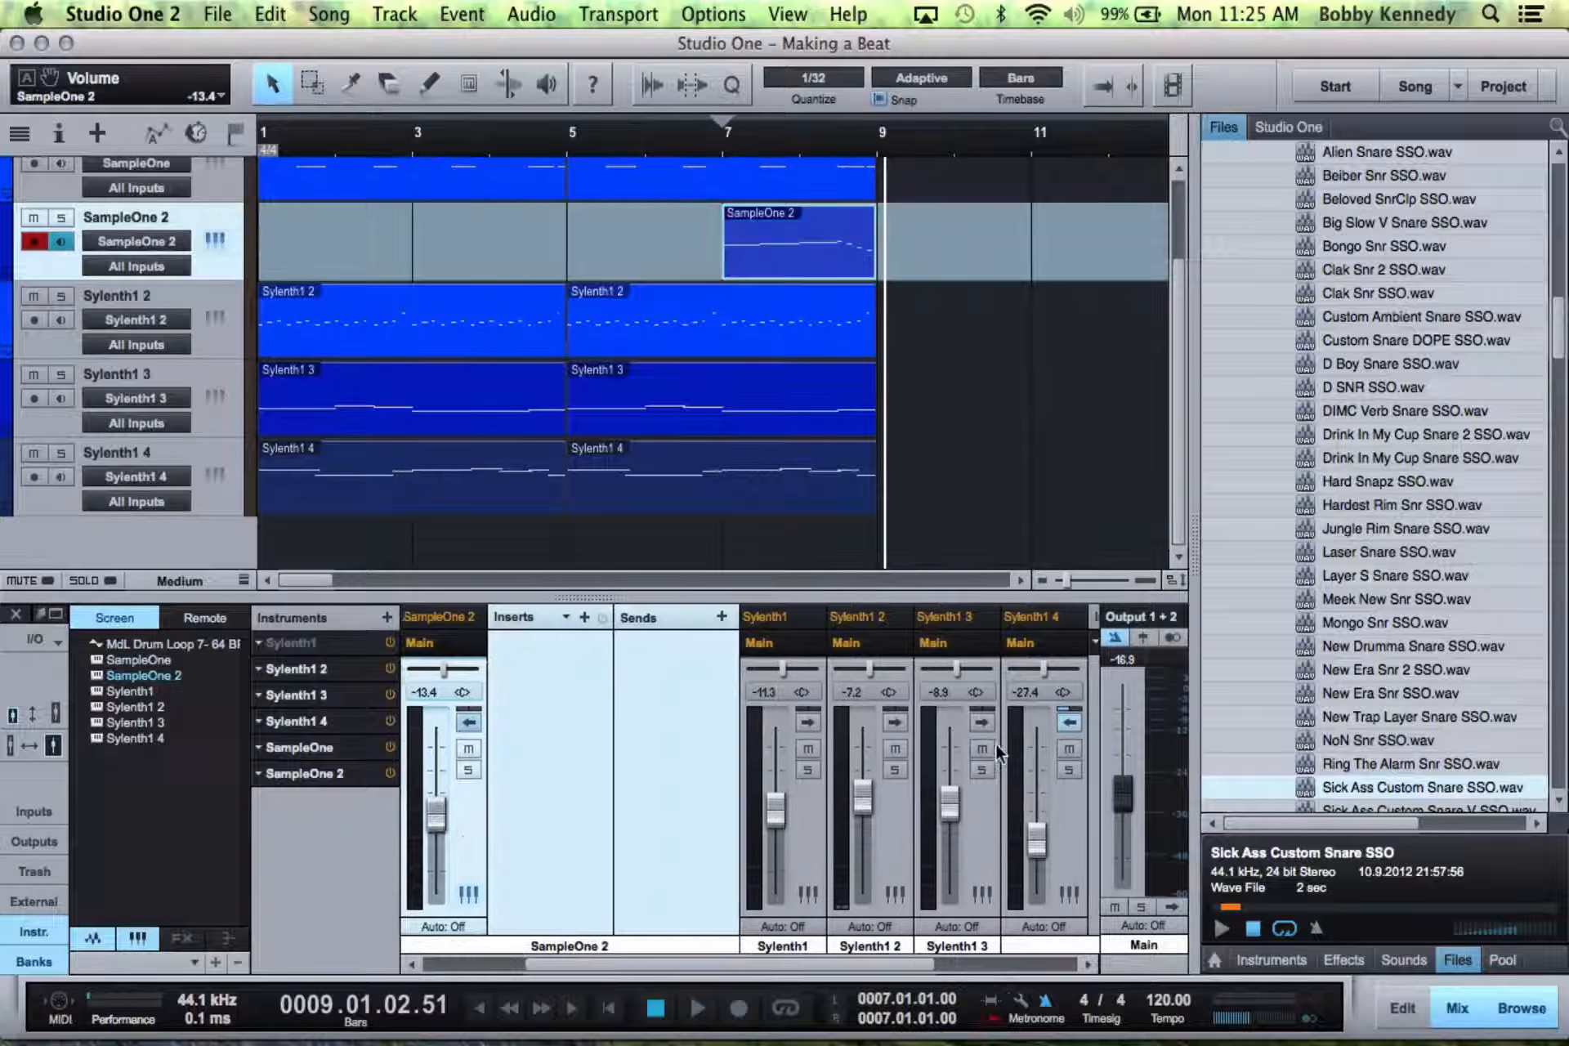
pyautogui.moveTo(370, 723); pyautogui.dragTo(433, 726)
pyautogui.click(1008, 102)
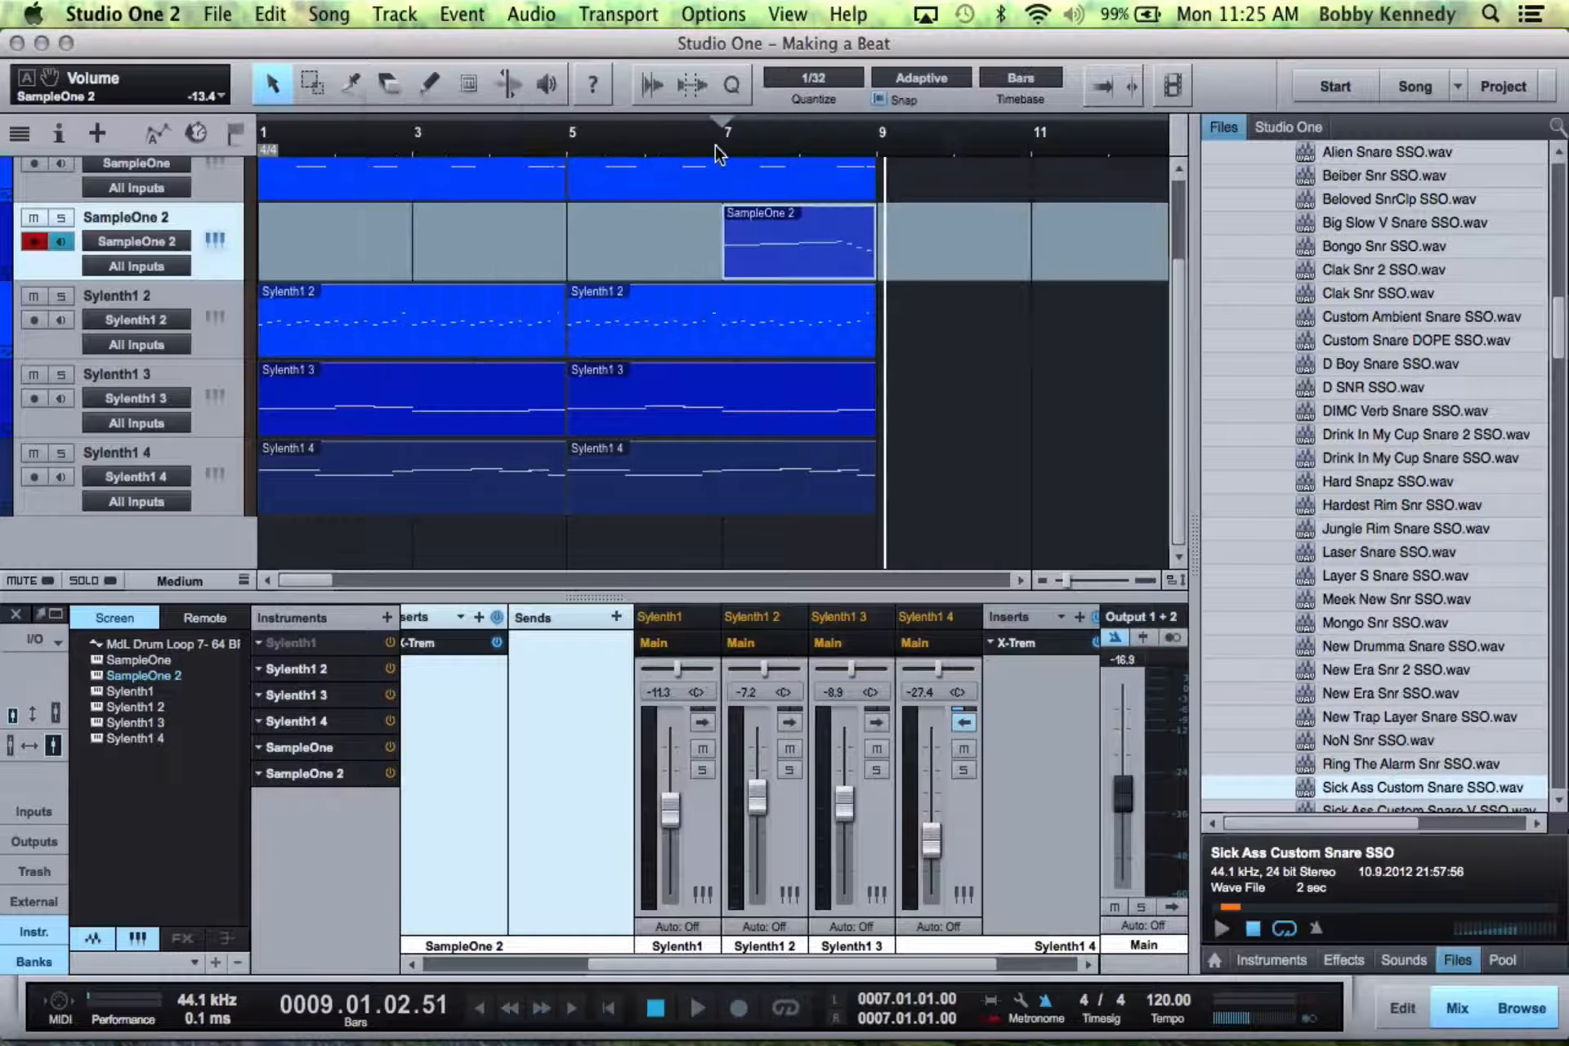
# - Play from bar 7 with bars 1 to 9 looped, and collapse the expanded insert and send sections in the mixer
pyautogui.press('space')
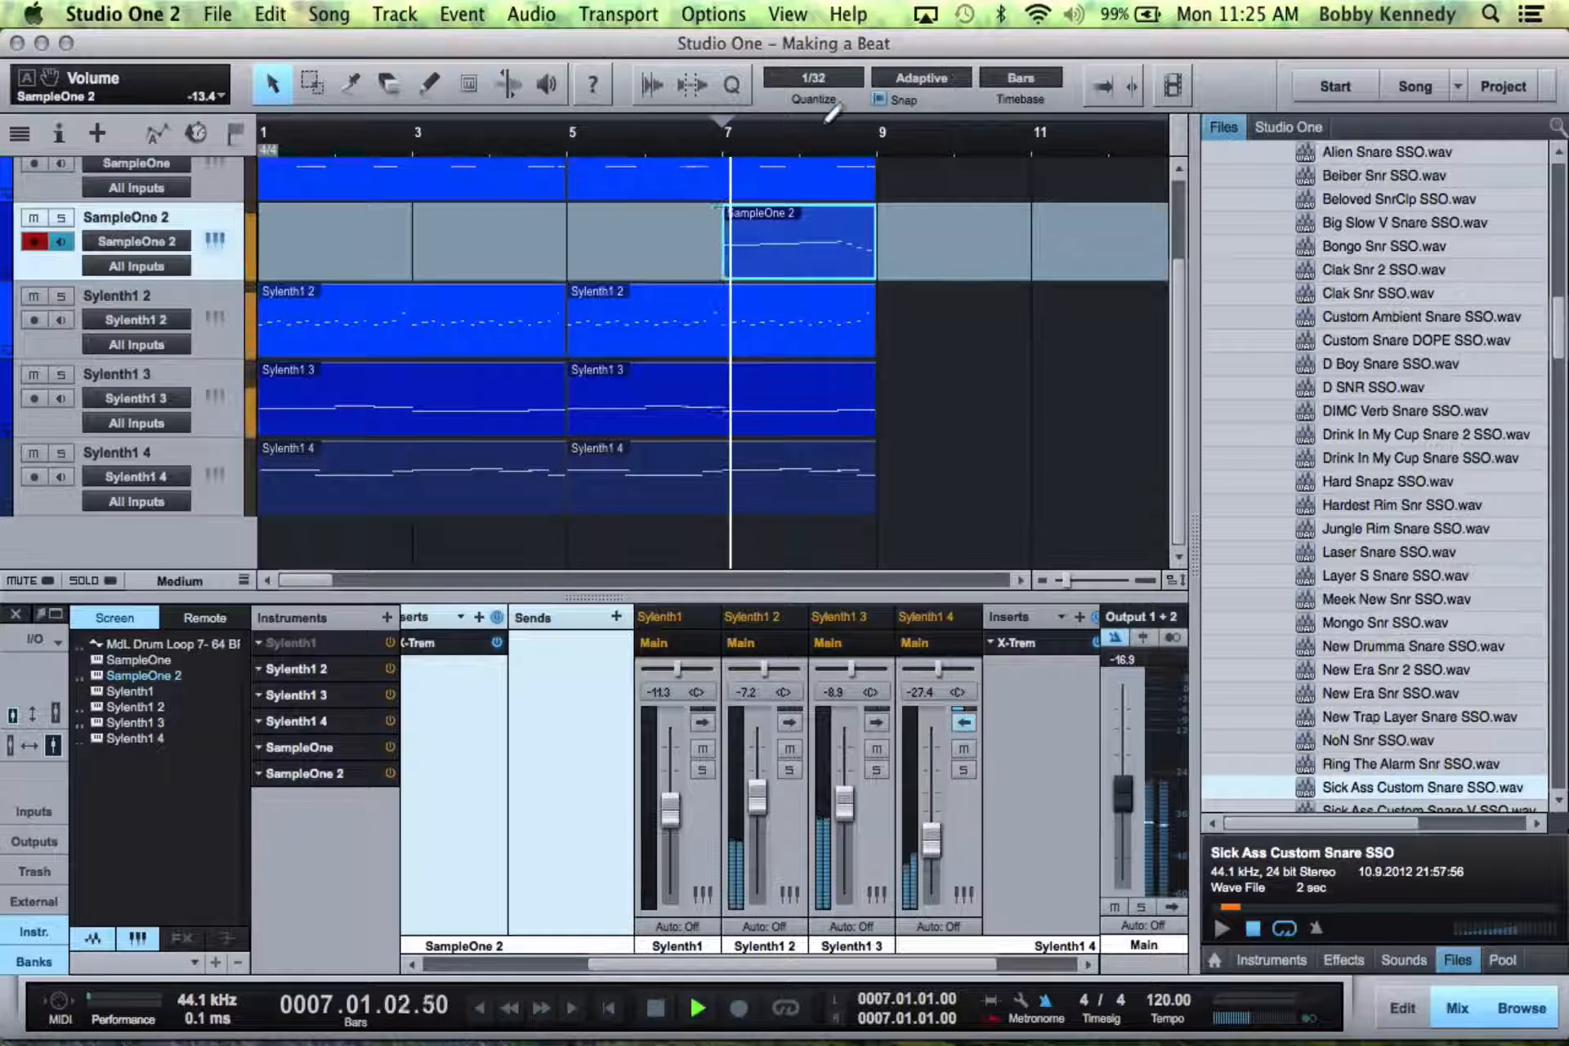
pyautogui.moveTo(882, 123); pyautogui.dragTo(255, 208)
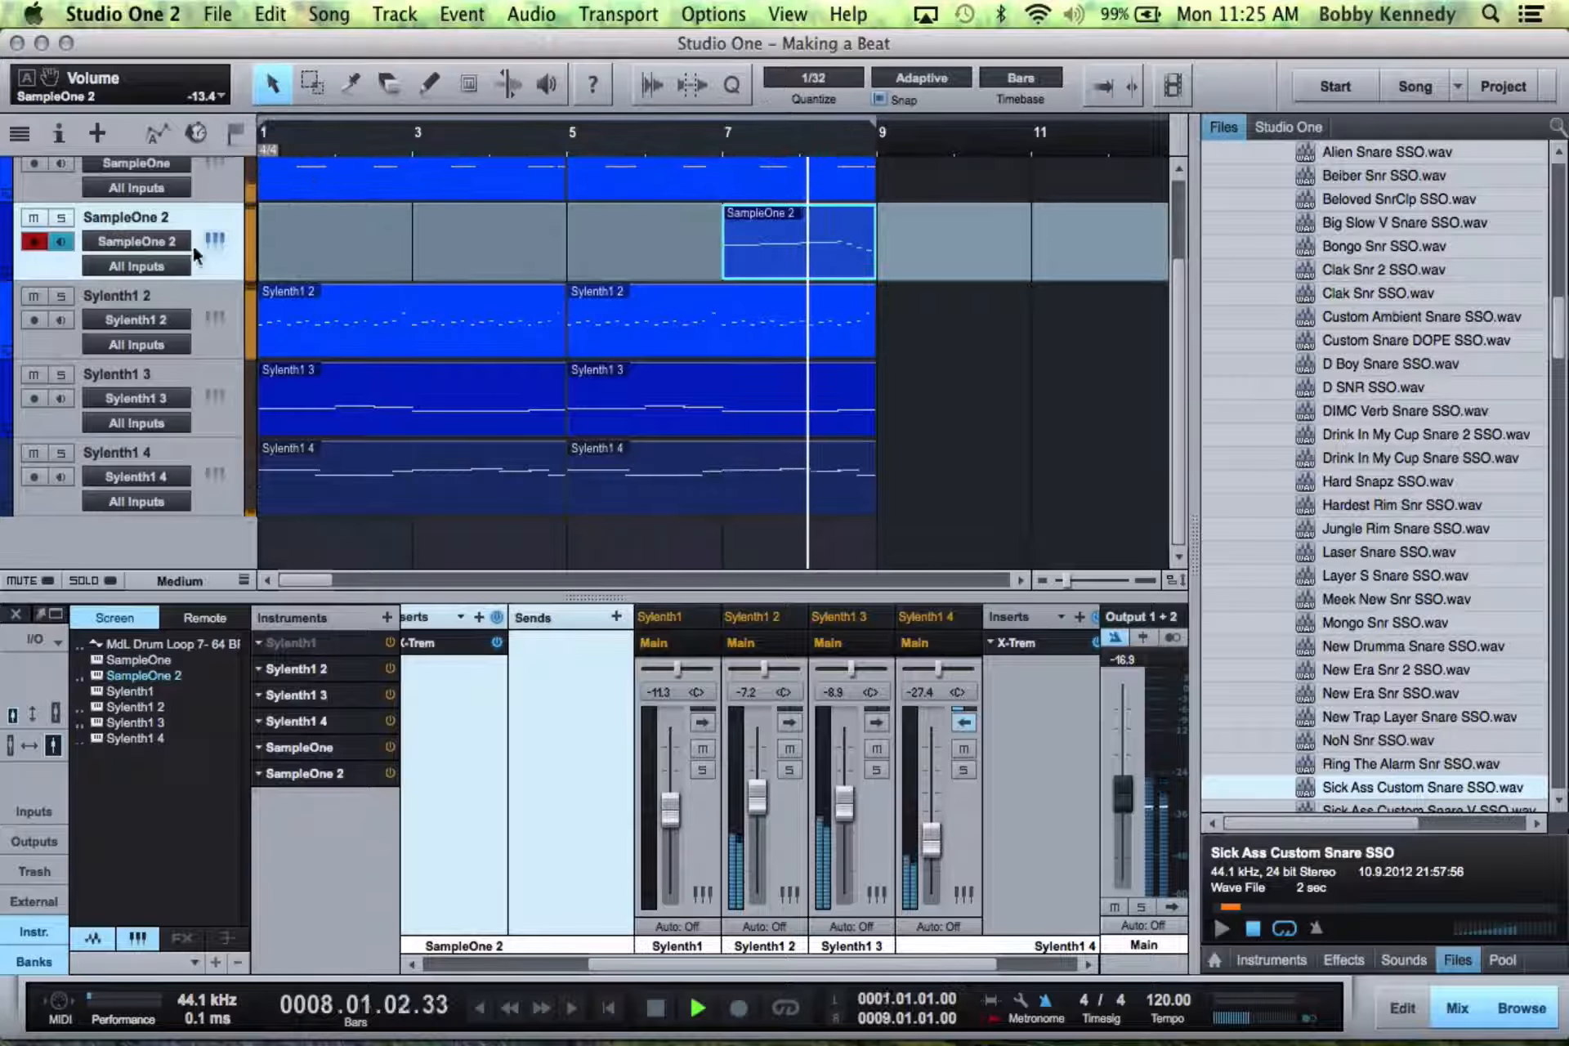
pyautogui.click(785, 1007)
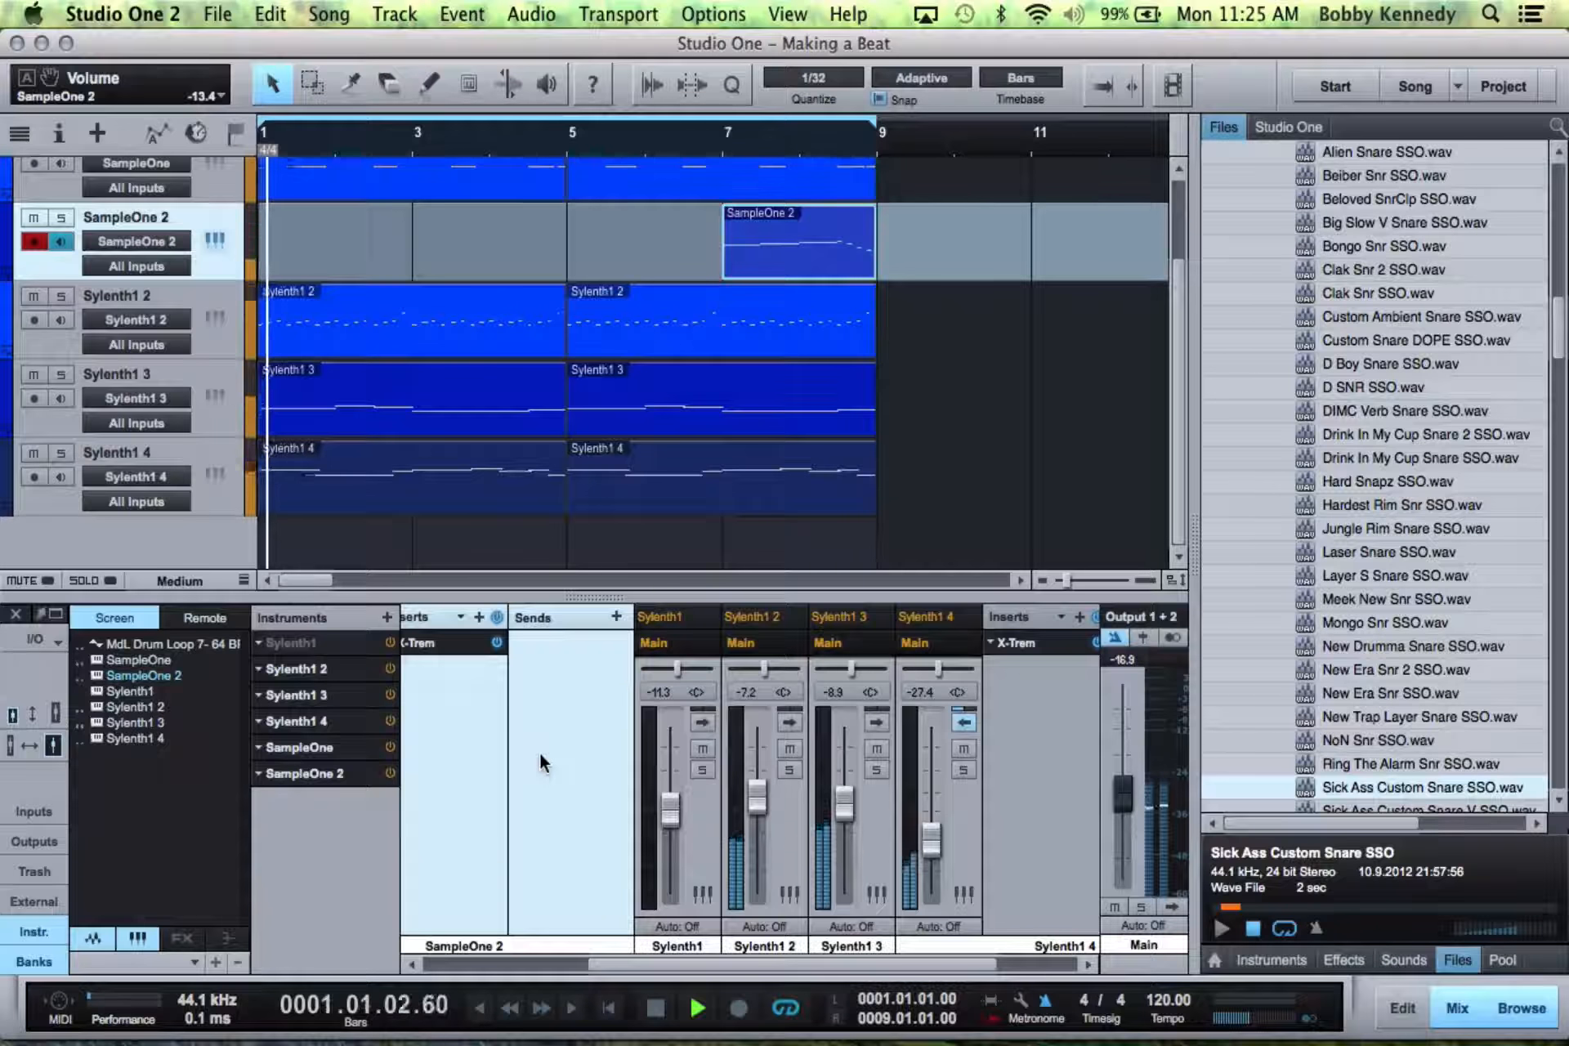
pyautogui.click(828, 722)
pyautogui.scroll(2, 938, 363)
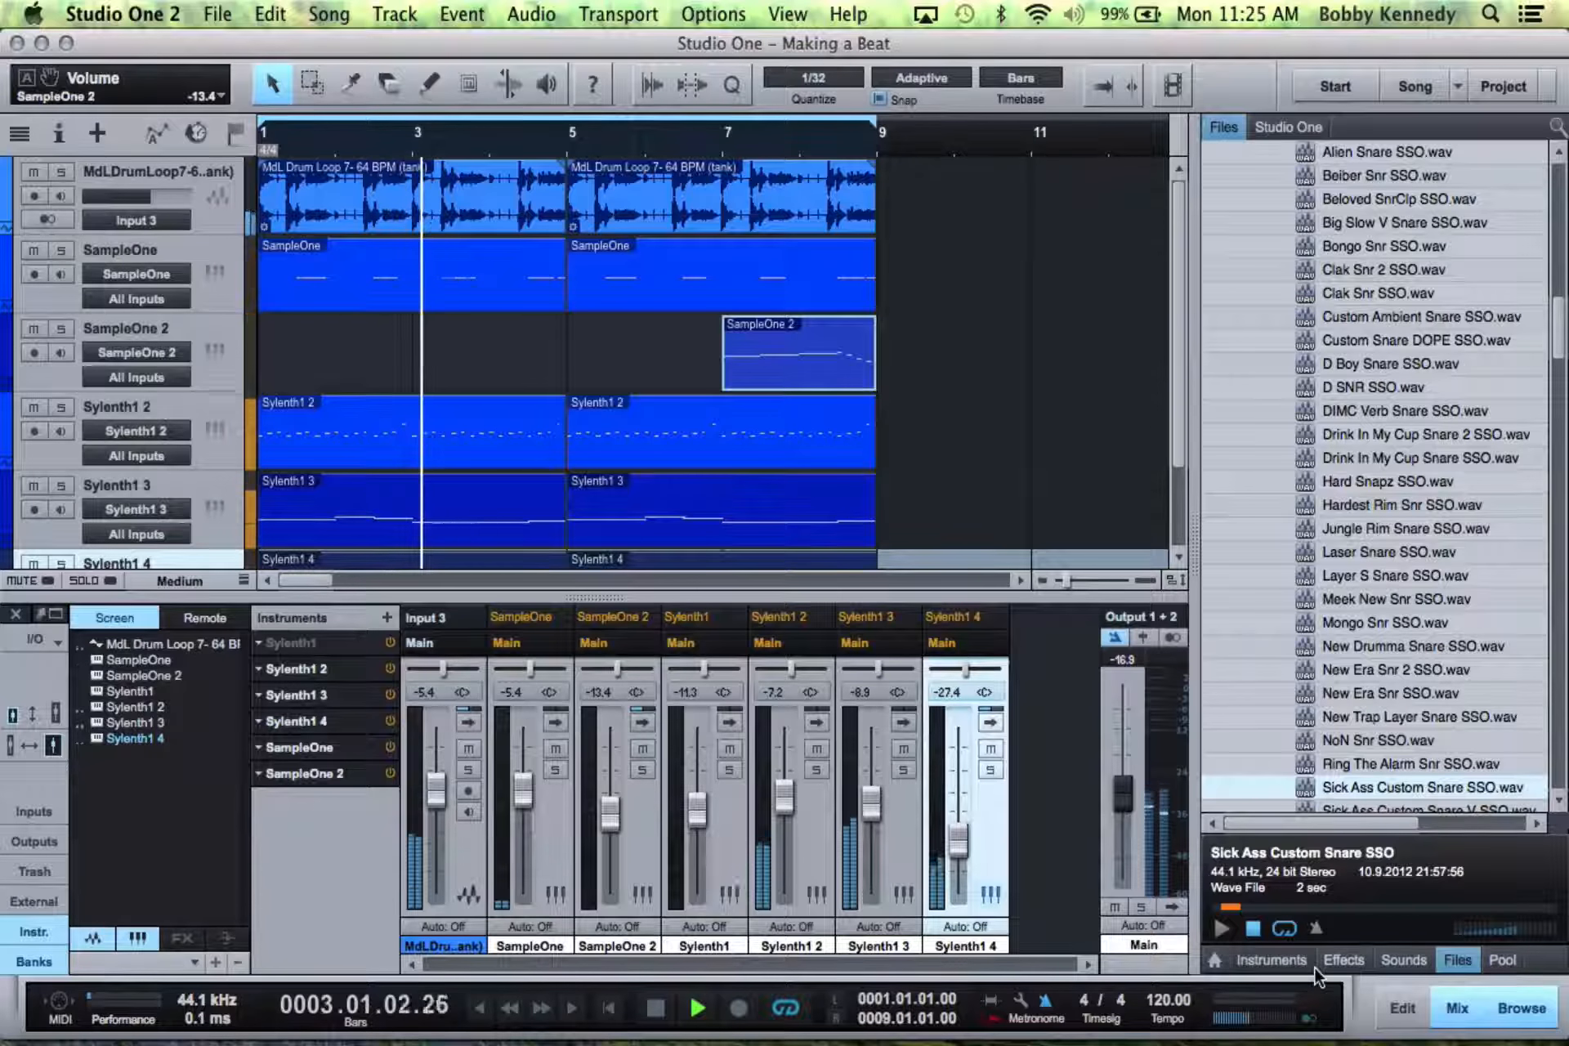
# - Add a third SampleOne instrument and copy both clap clips onto a new track routed to it
pyautogui.click(1289, 961)
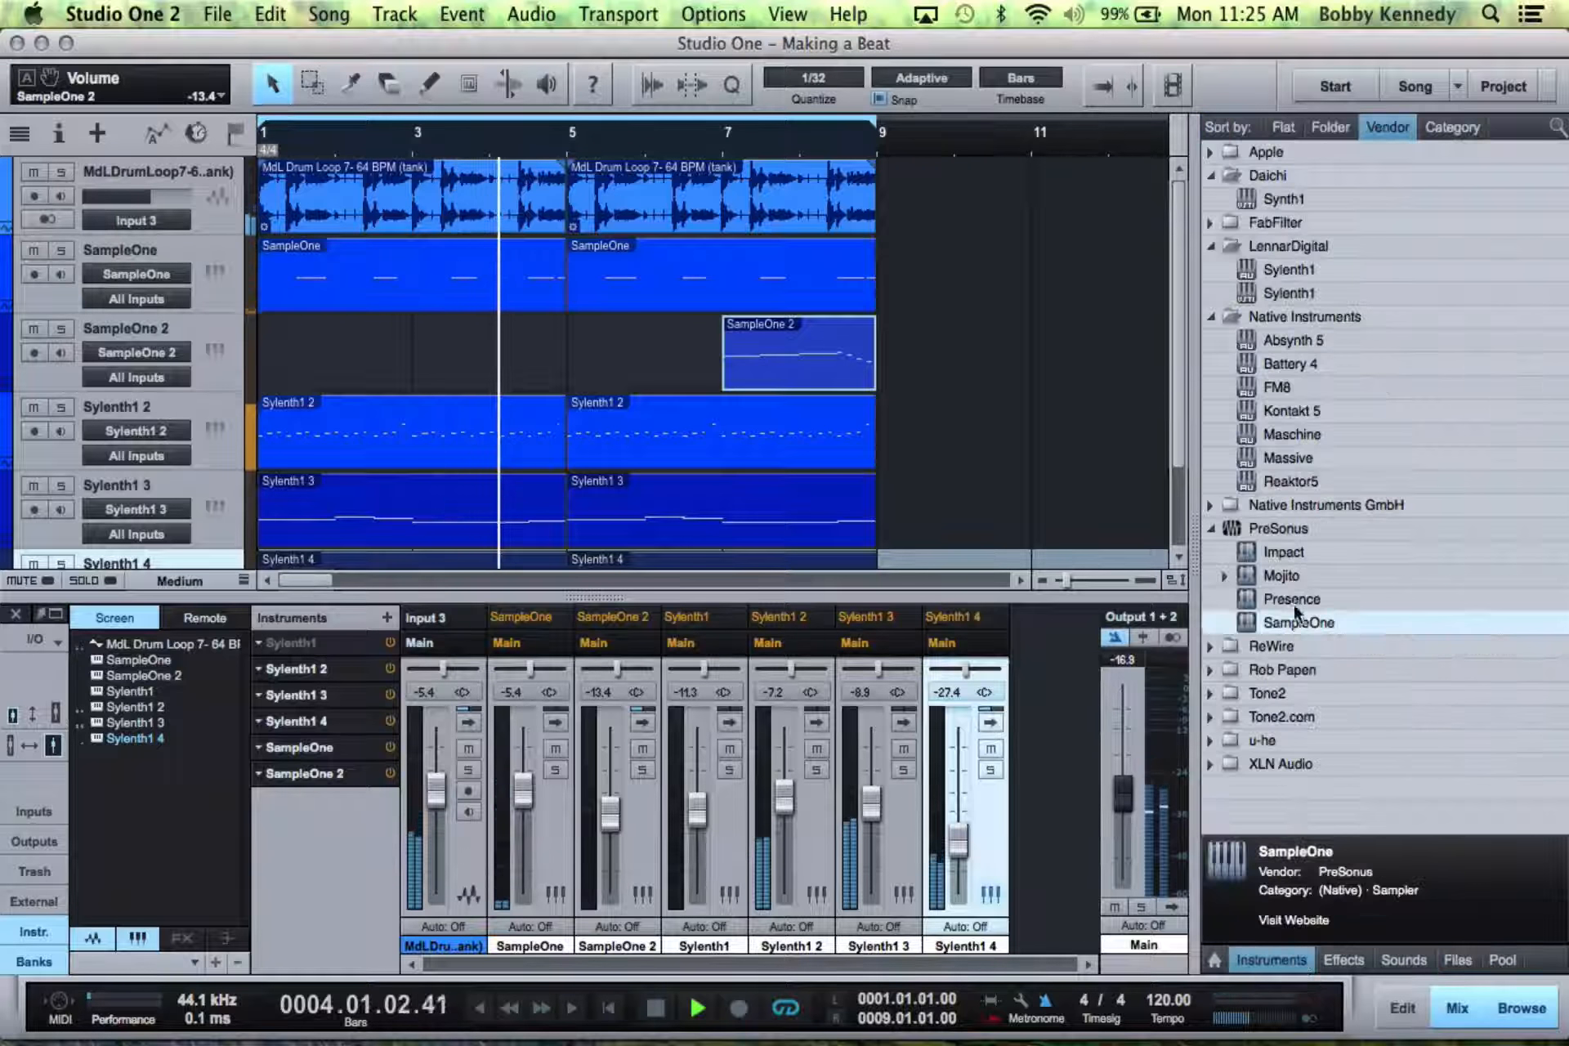
pyautogui.moveTo(1294, 625); pyautogui.dragTo(368, 374)
pyautogui.click(1185, 85)
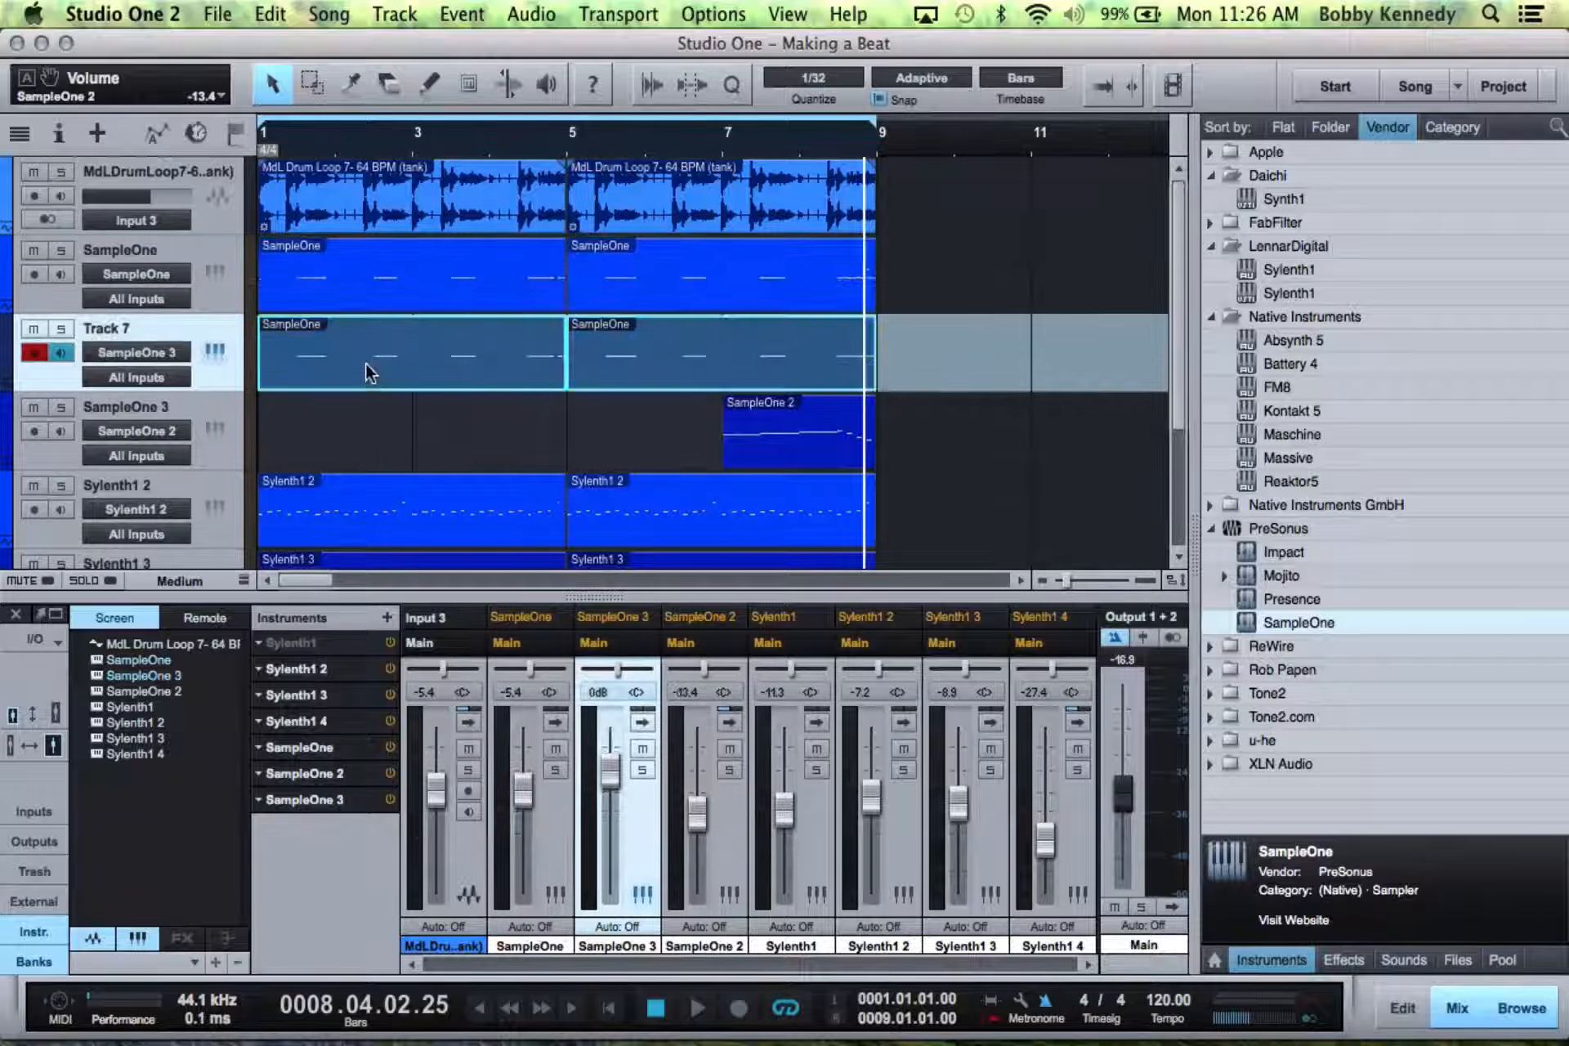
pyautogui.click(211, 352)
# - Show the sample files and collapse the Johnny Juliano Trap Ghosts Drum Kit folder
pyautogui.click(1474, 958)
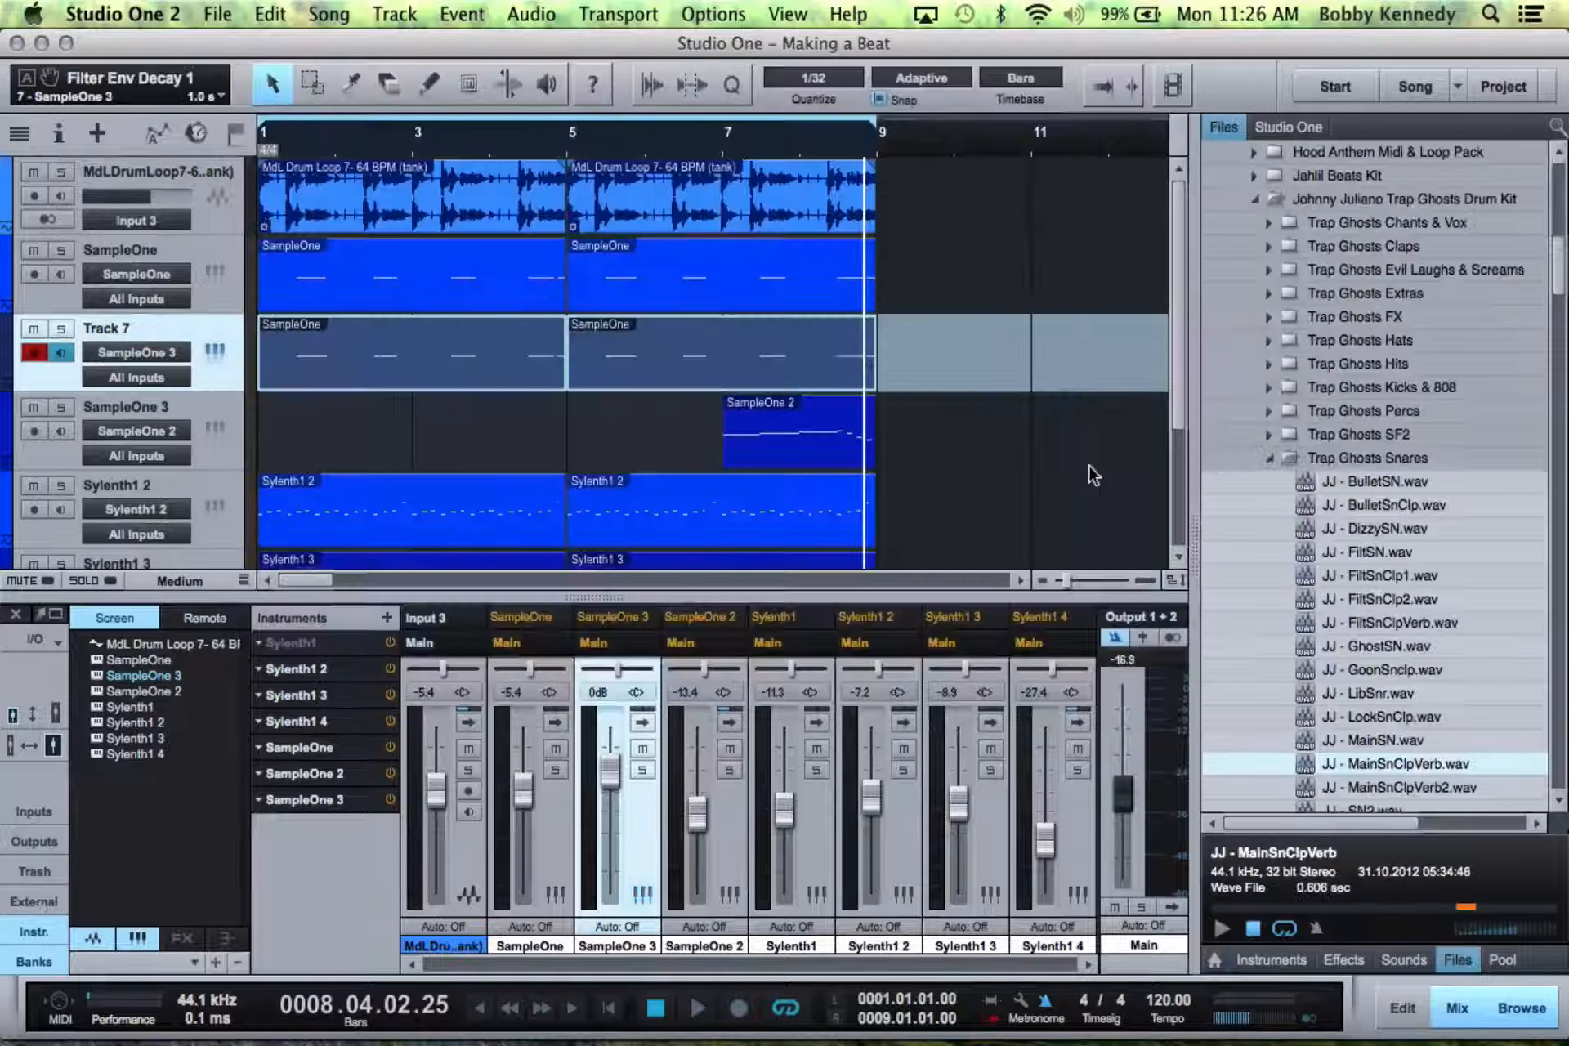
pyautogui.scroll(-10, 1268, 566)
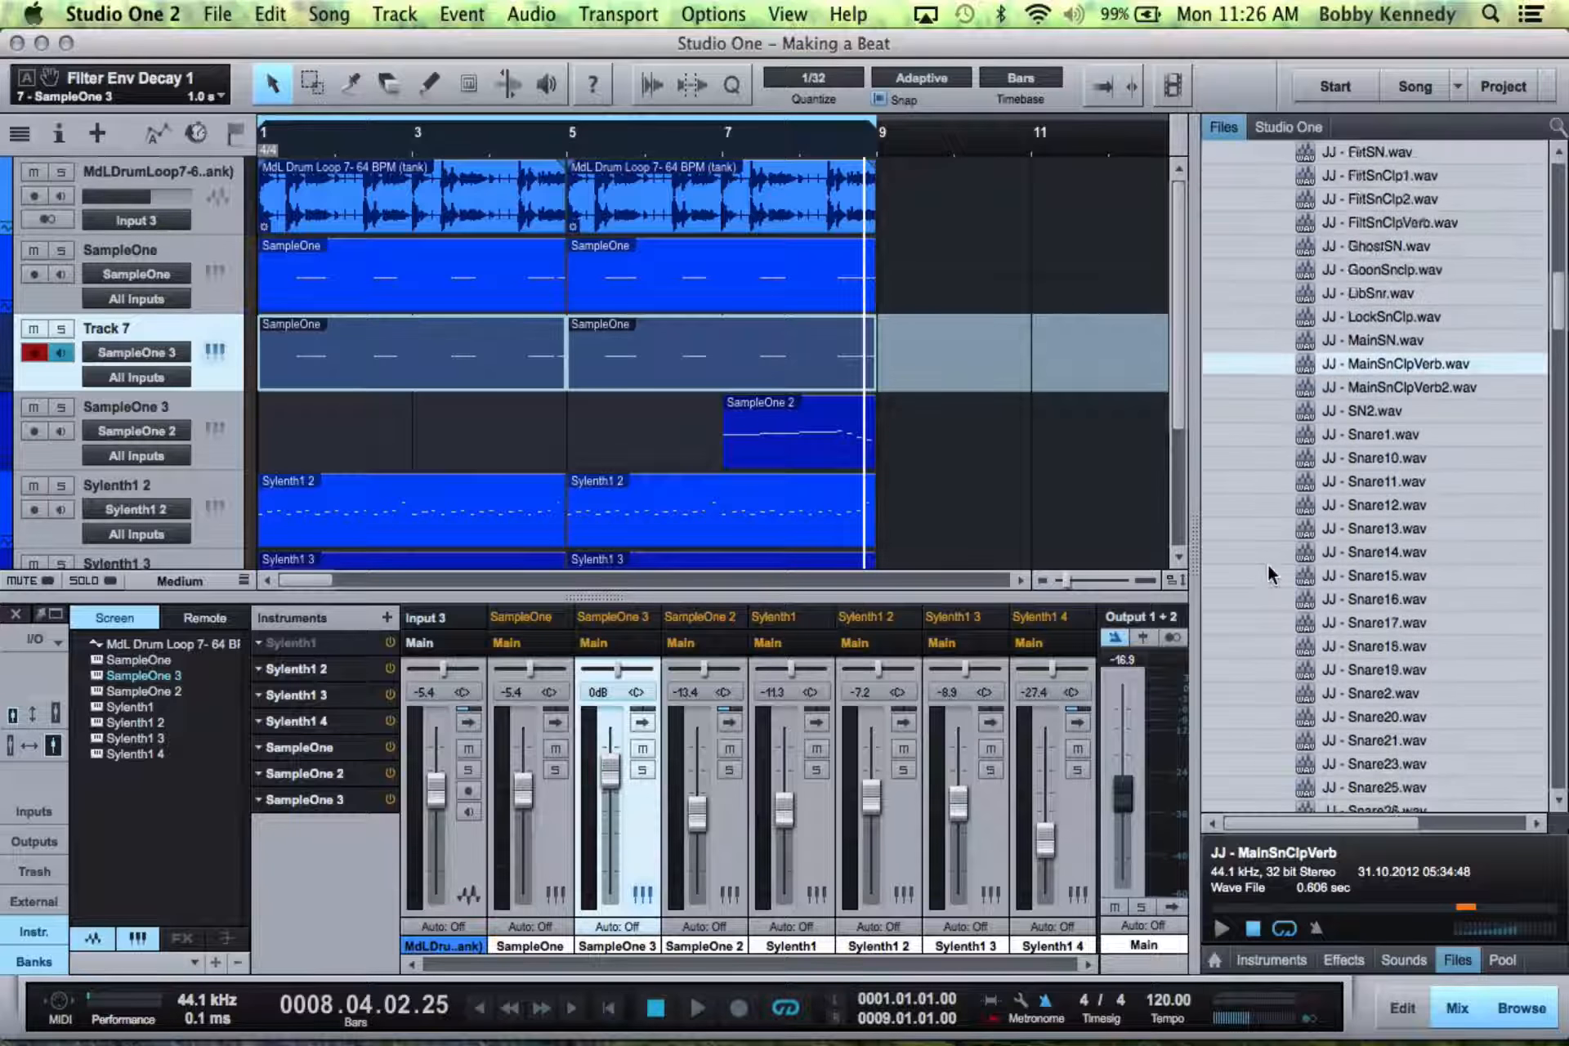
pyautogui.scroll(10, 1269, 572)
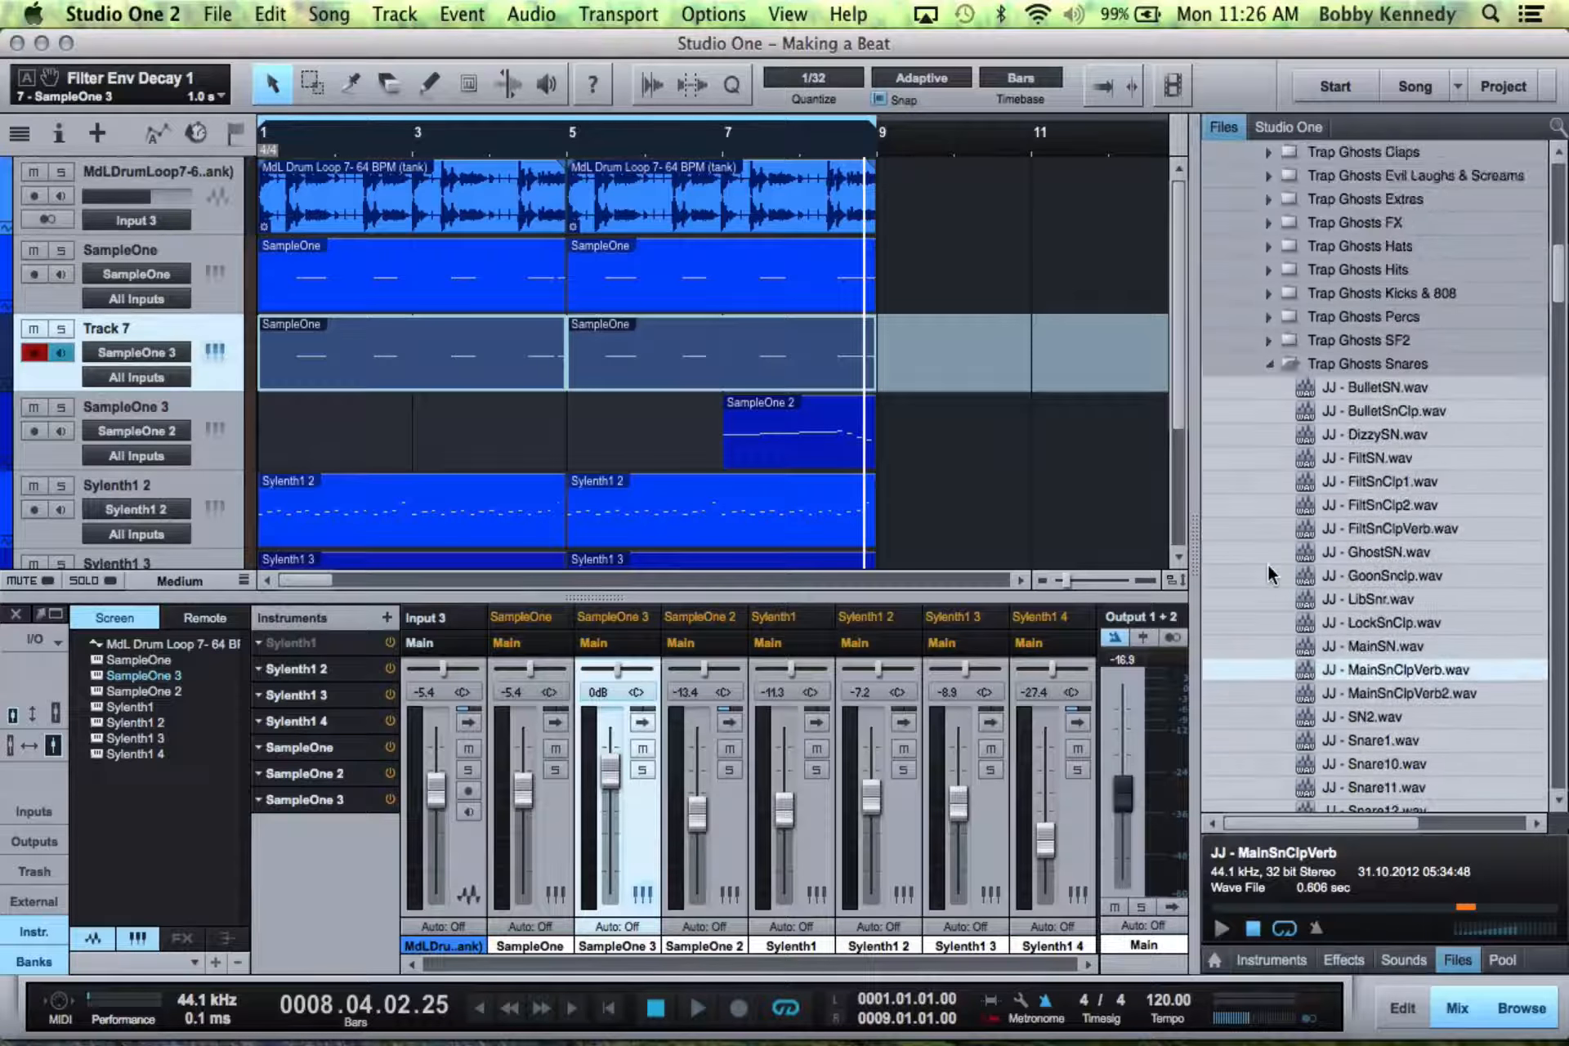
pyautogui.click(1261, 247)
pyautogui.scroll(-7, 1373, 367)
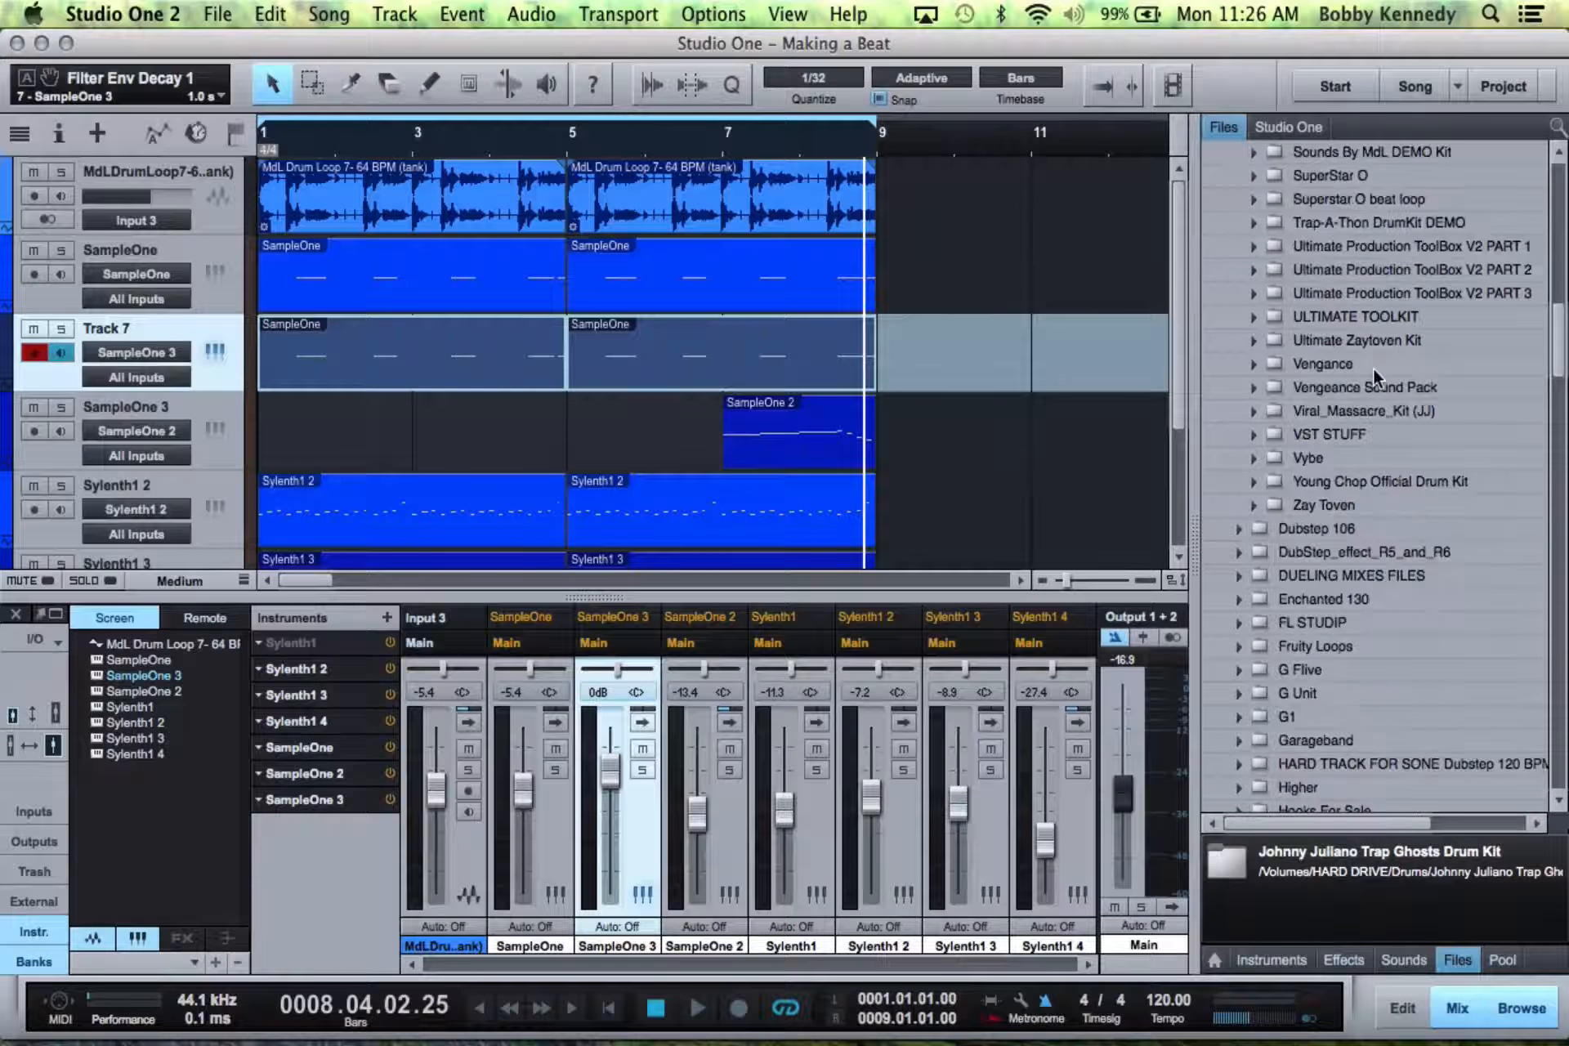
# - Find LV Hit Pack Vol. 1 among the drum kits and expand it and its Hats folder
pyautogui.scroll(10, 1373, 368)
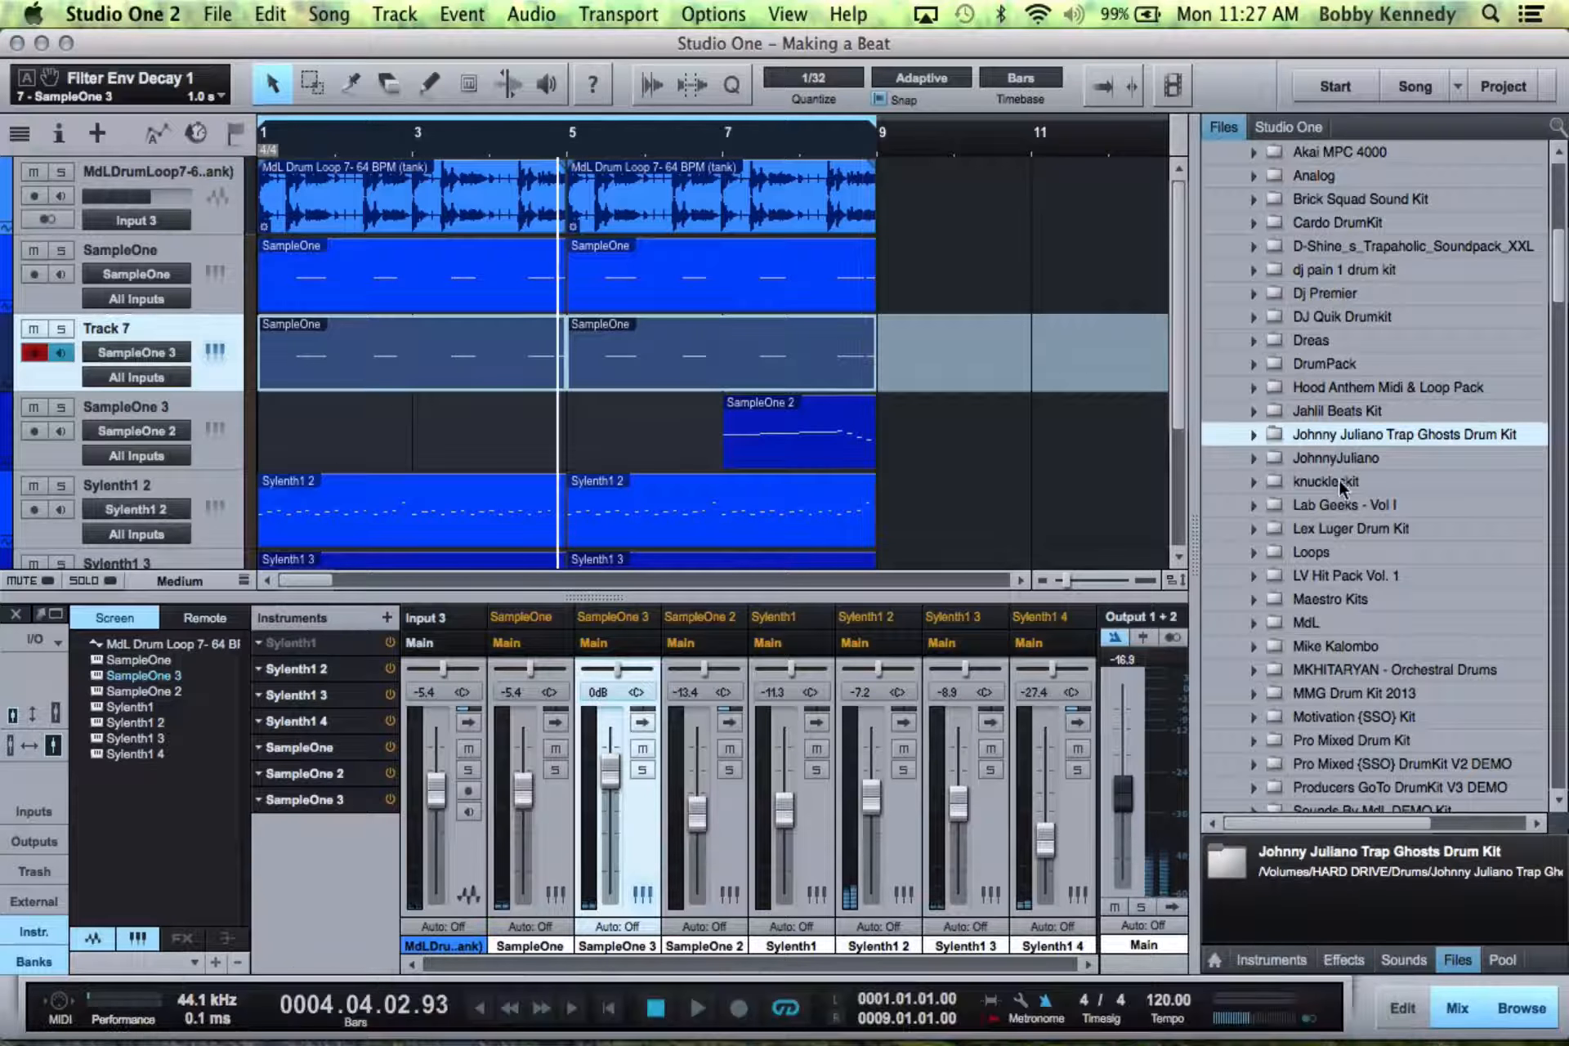
pyautogui.scroll(-4, 1339, 481)
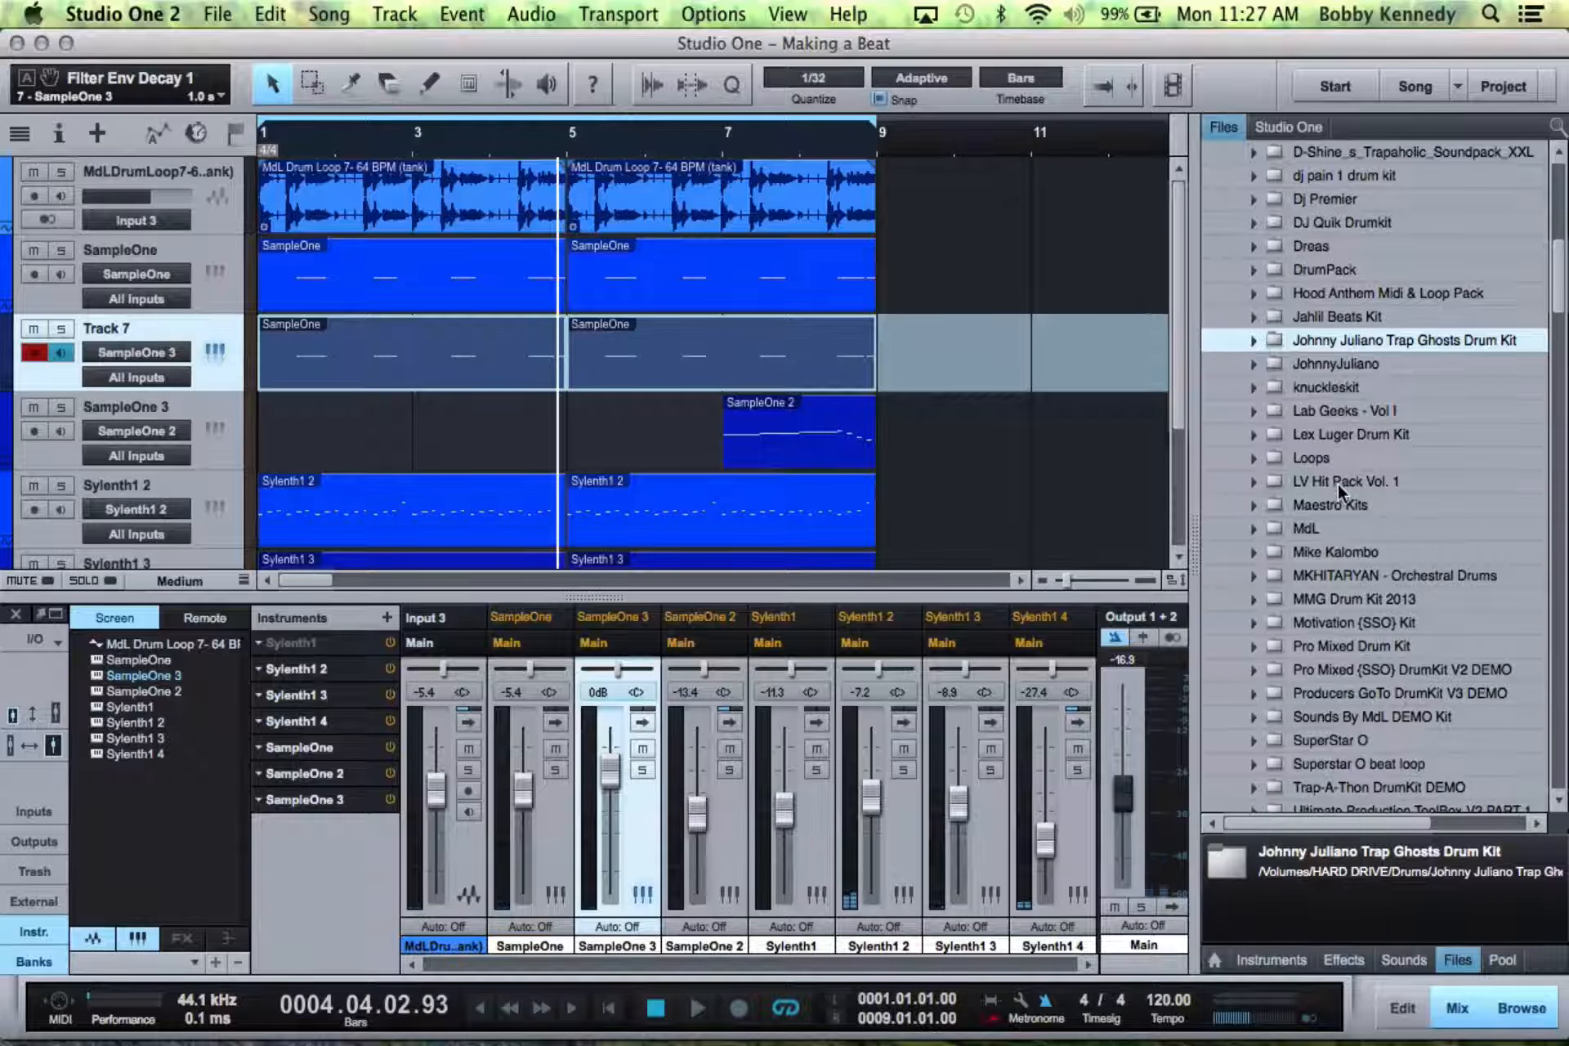
pyautogui.doubleClick(1339, 487)
pyautogui.scroll(-10, 1339, 487)
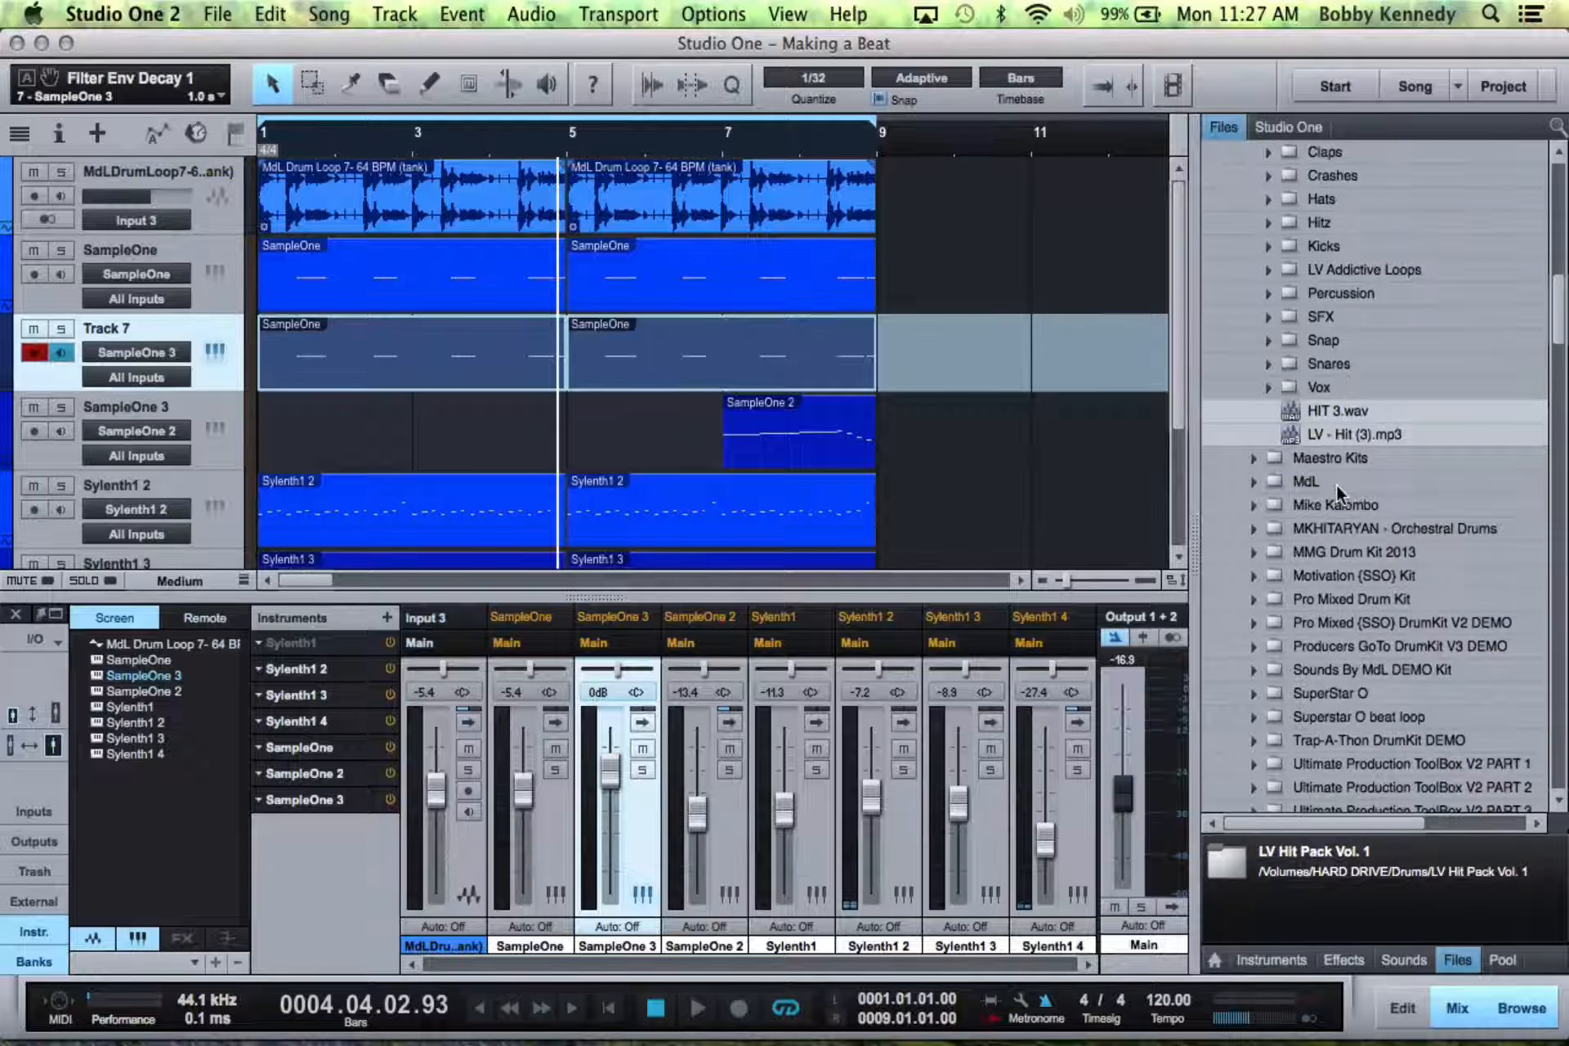
pyautogui.scroll(6, 1338, 489)
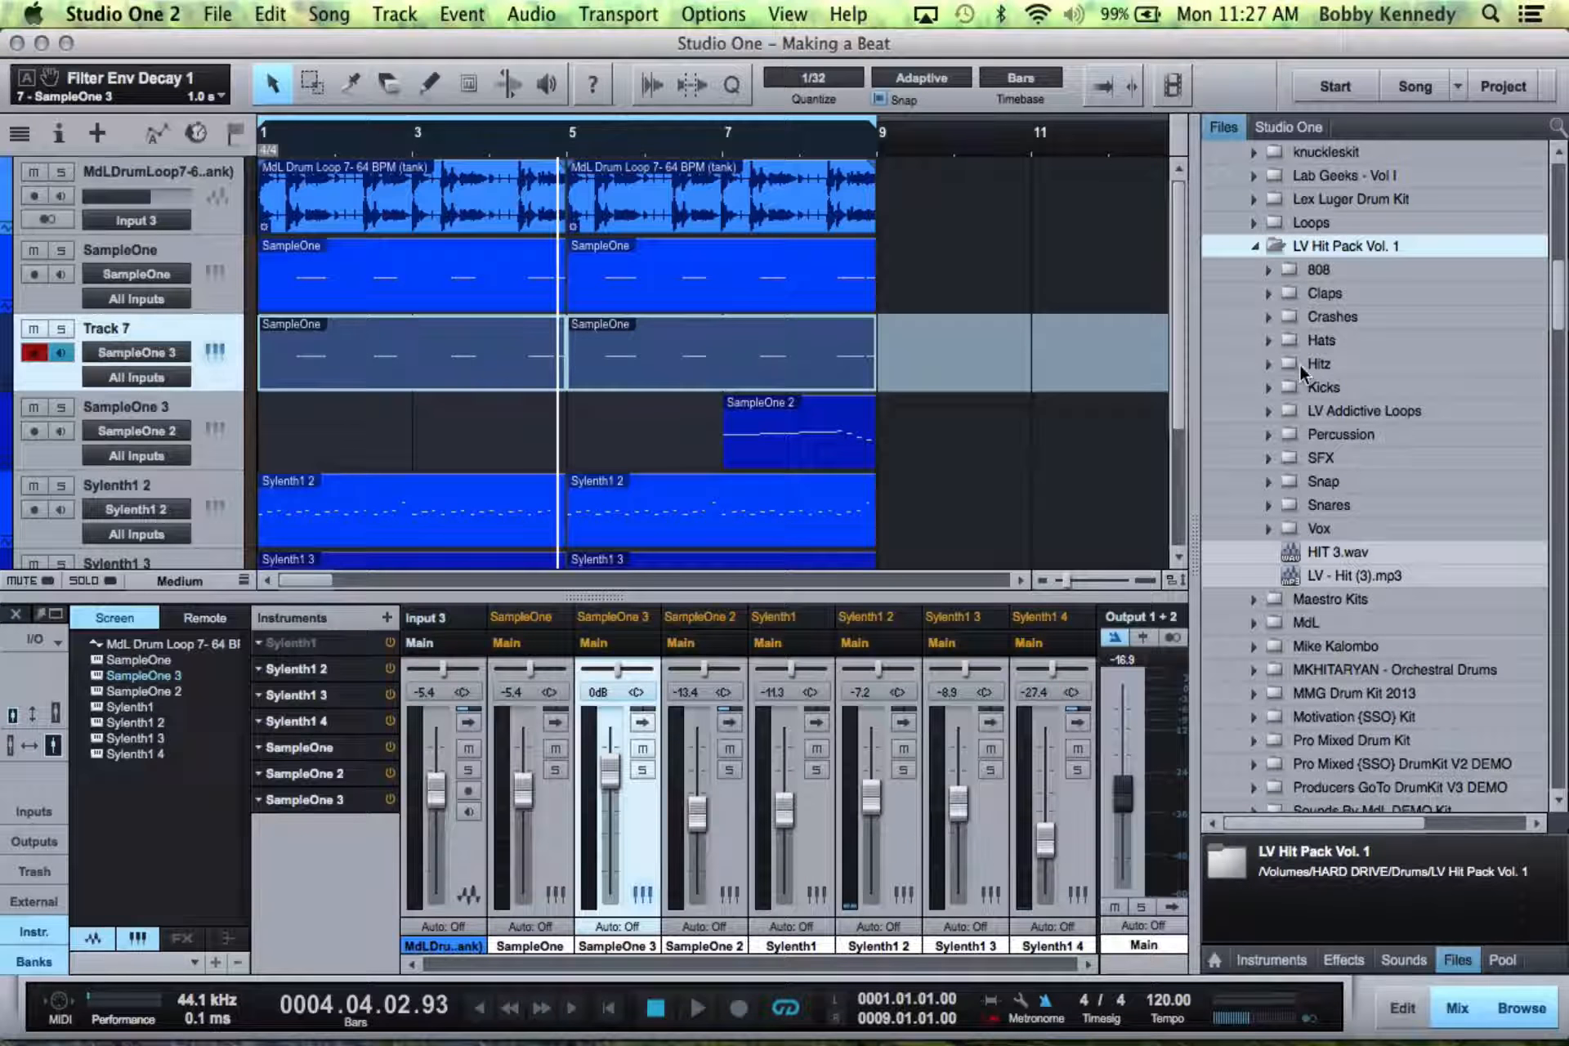
pyautogui.doubleClick(1301, 339)
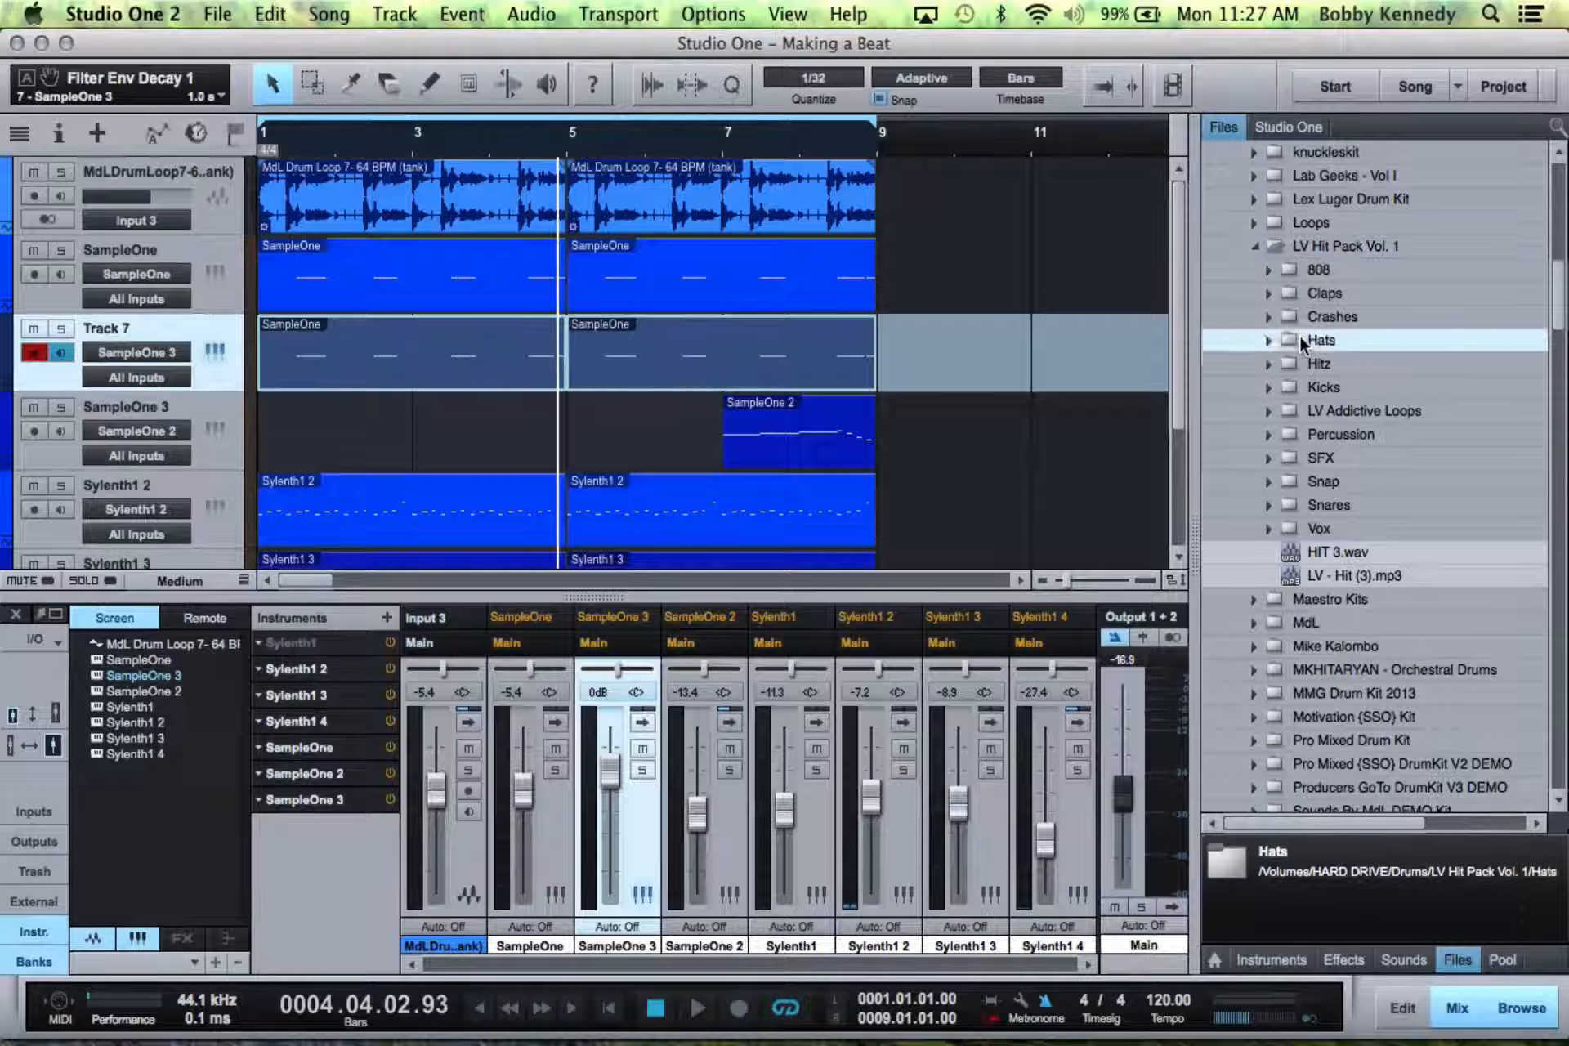
# - Add a fourth SampleOne instrument and record an eight-bar hat part on its track
pyautogui.click(1303, 967)
pyautogui.click(739, 1010)
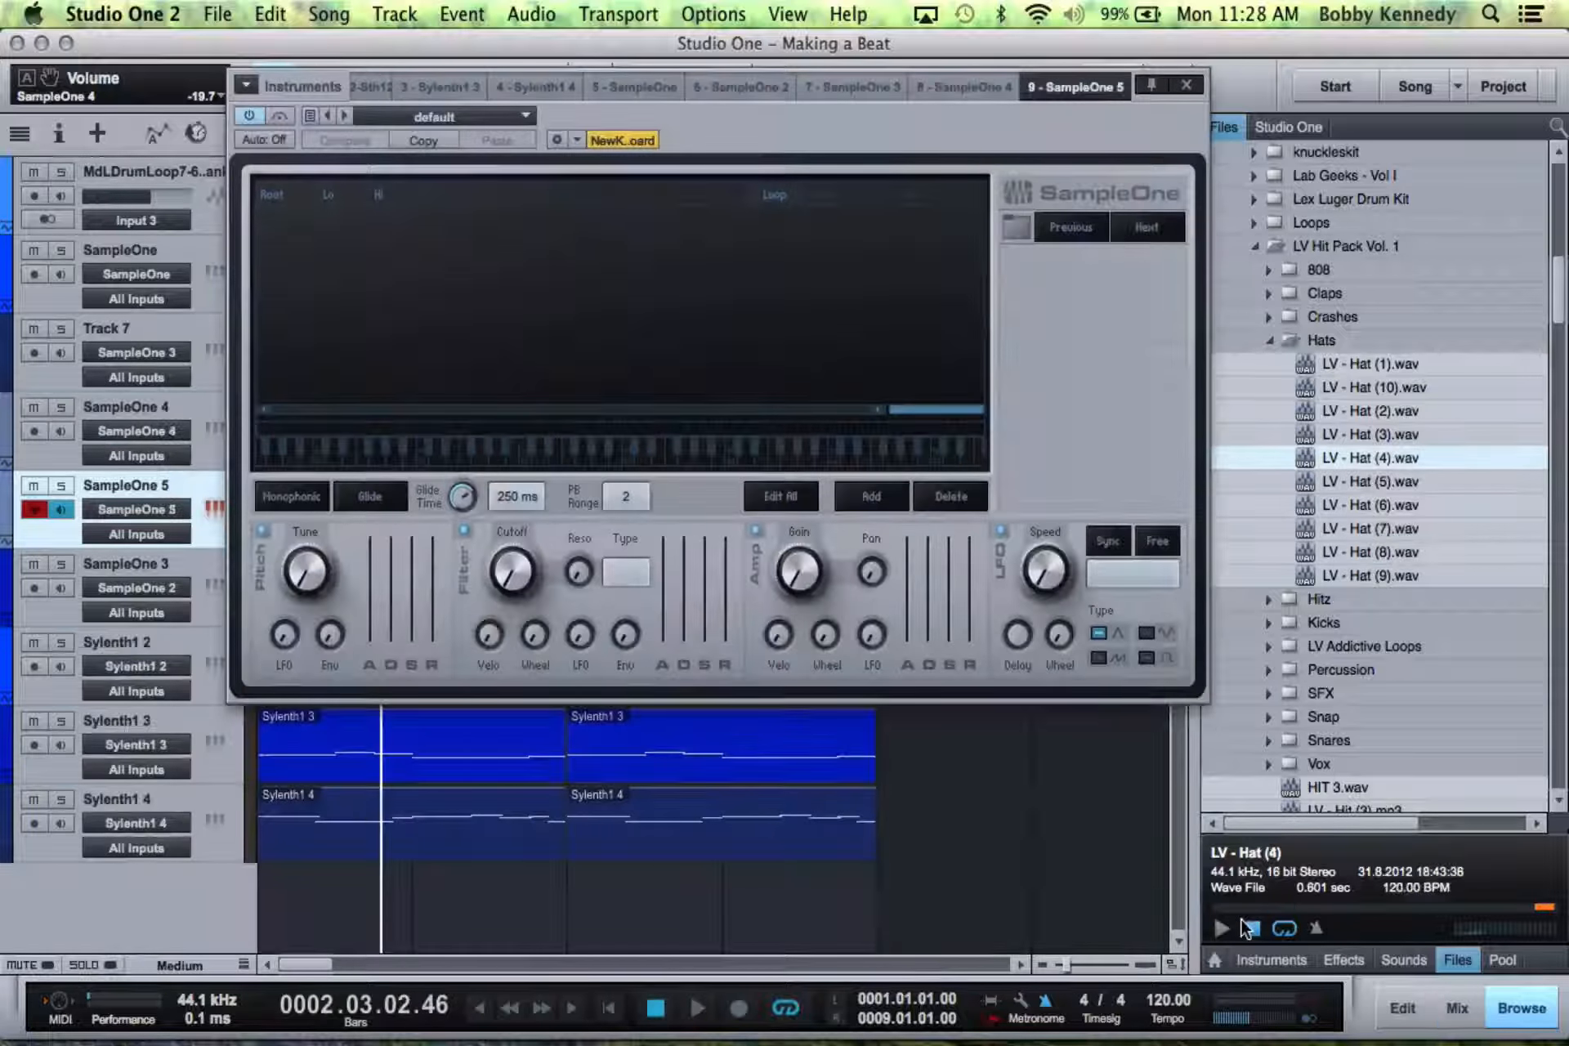
# - Pick LV - Hat (2) for SampleOne 5, record a four-bar part on its track and copy the clip to bar 5
pyautogui.press('Down')
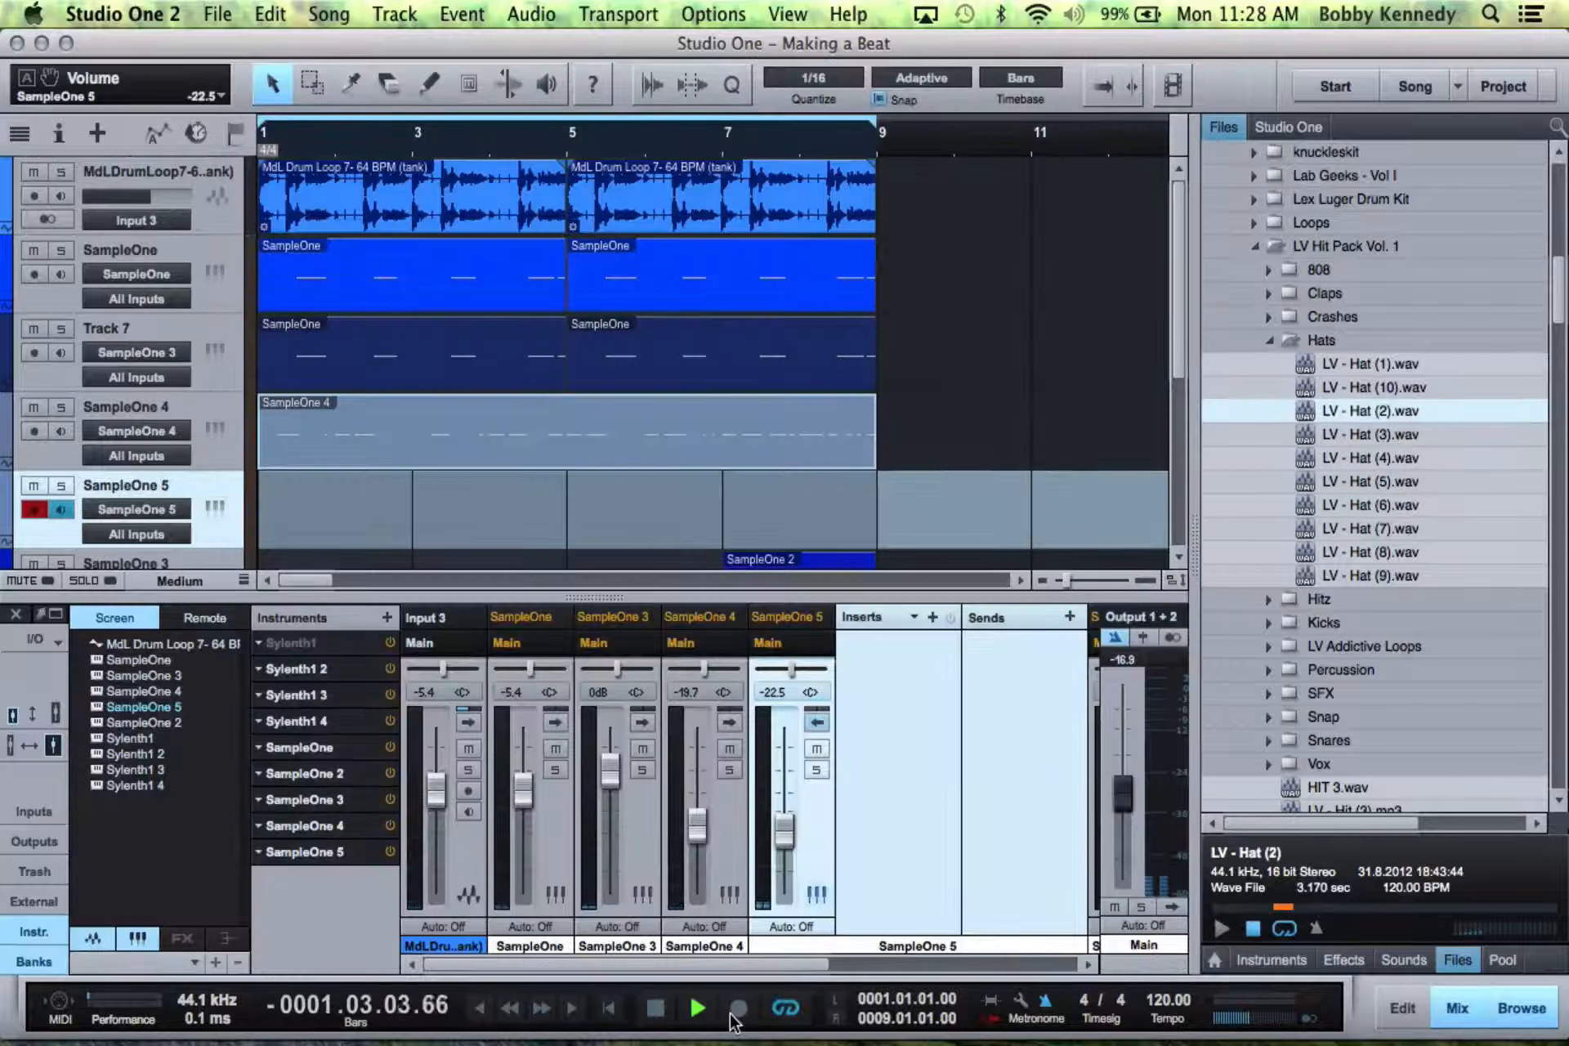
pyautogui.click(738, 1009)
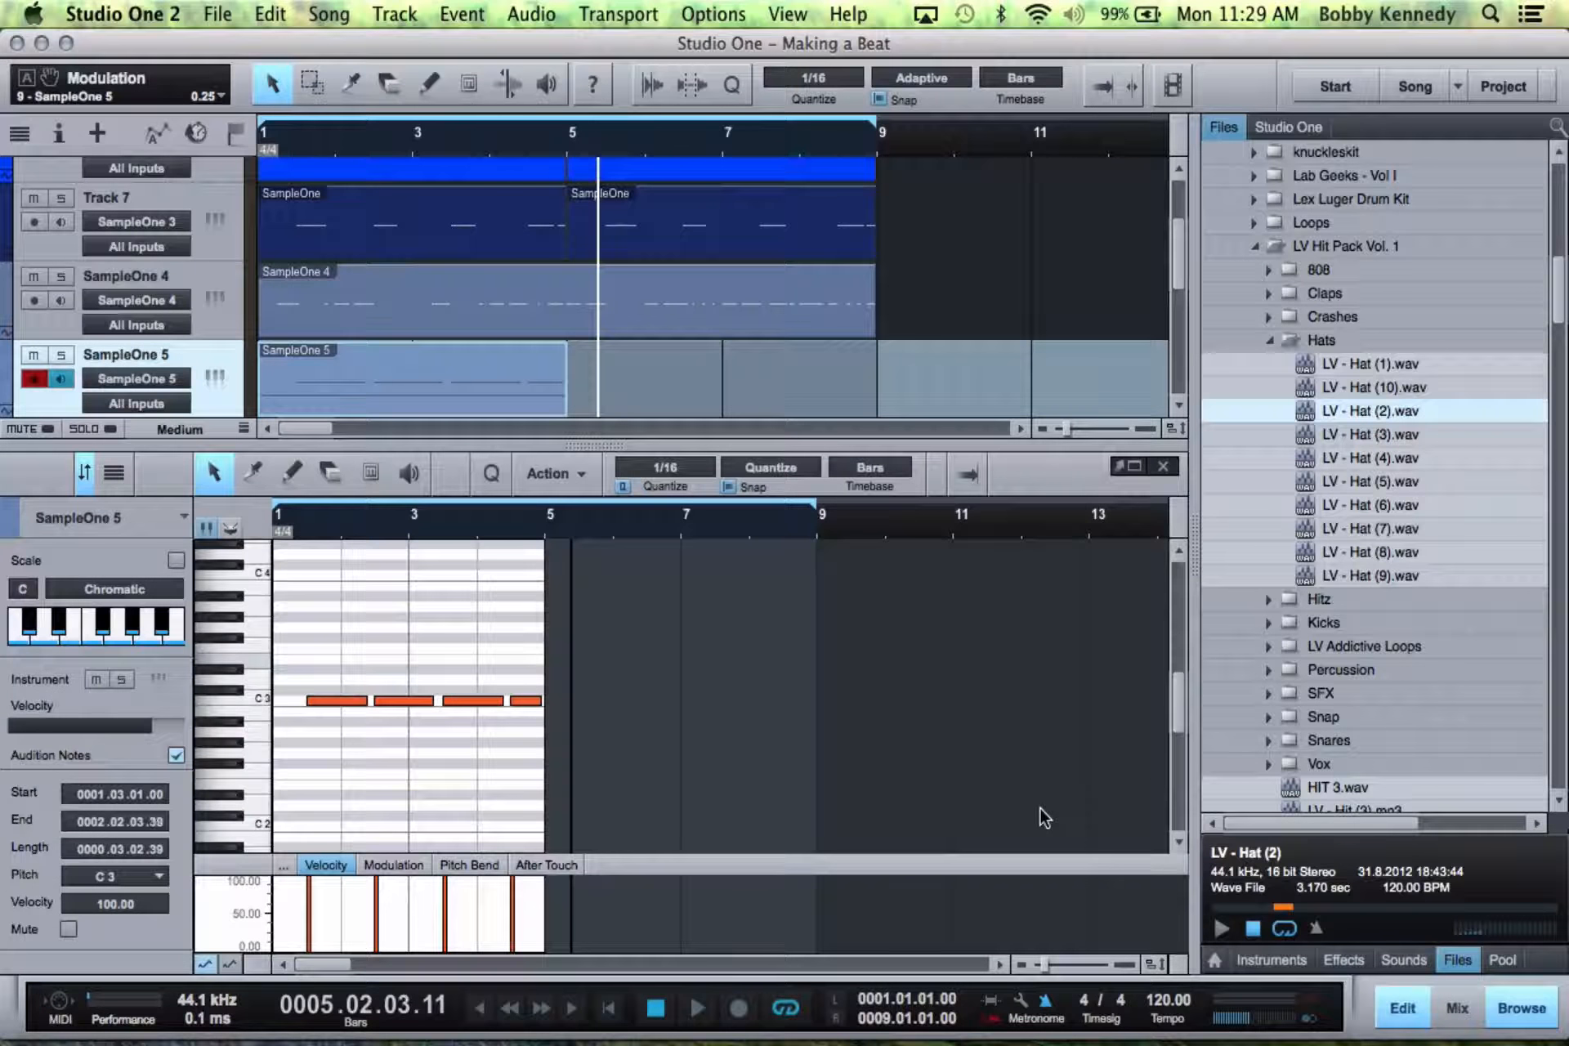
pyautogui.click(561, 377)
pyautogui.moveTo(446, 379); pyautogui.dragTo(750, 376)
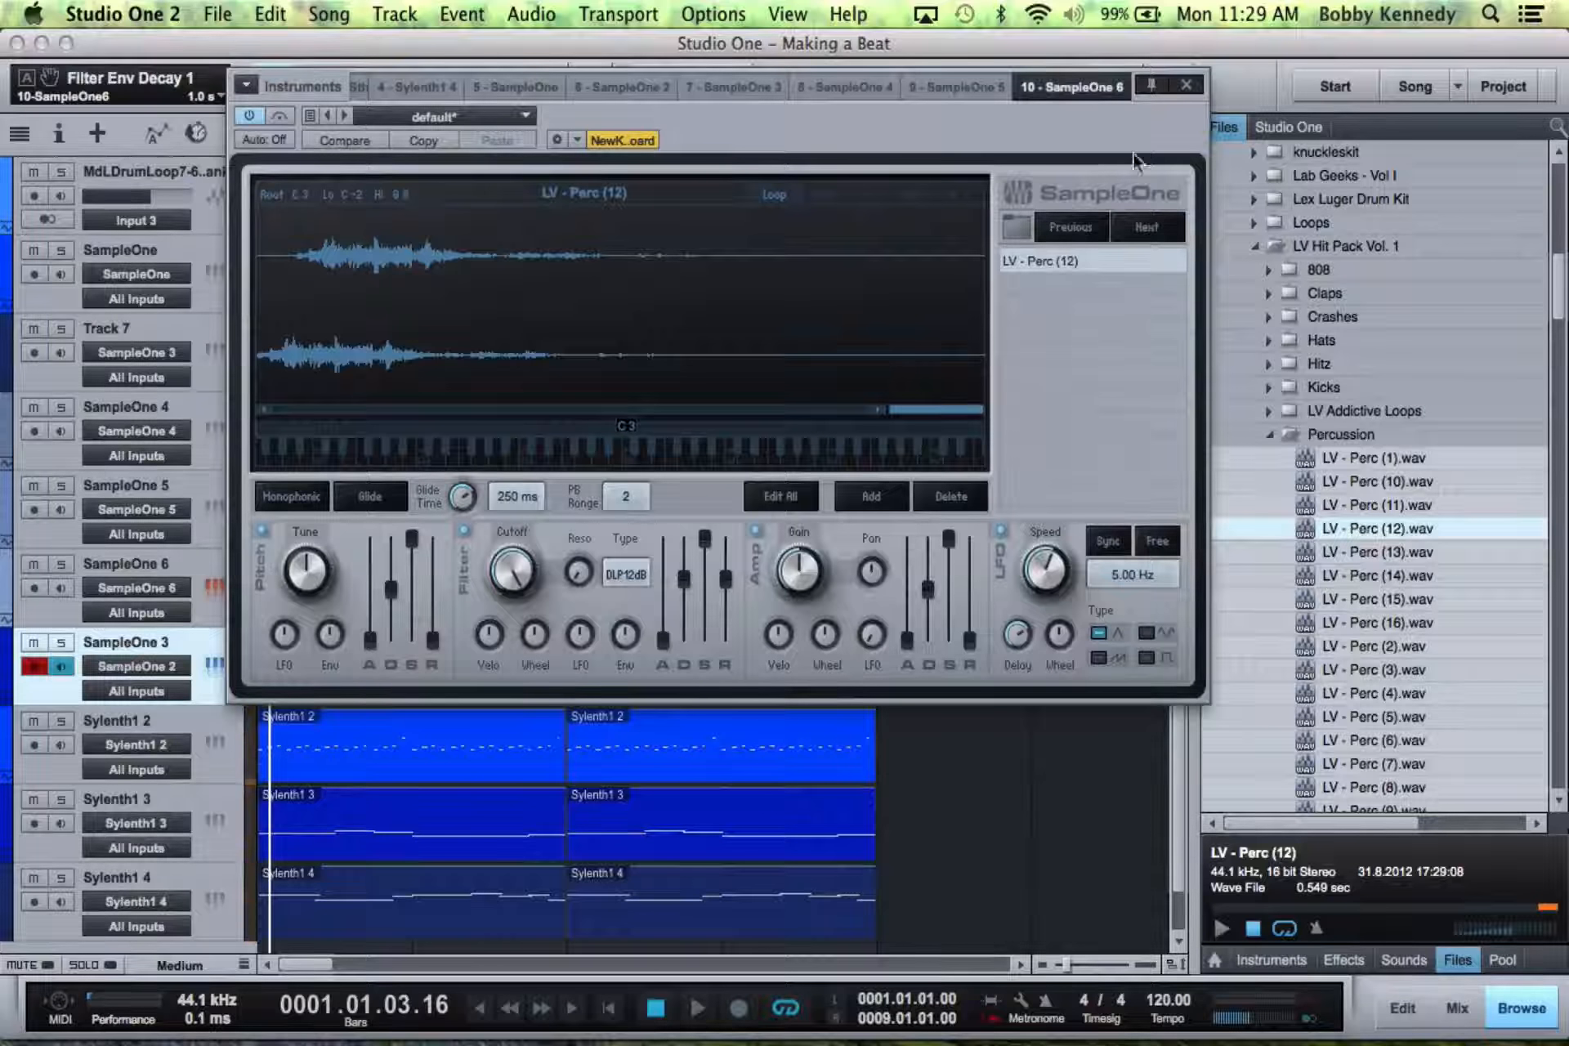
# - Close the SampleOne 6 instrument window, set the track height to Tiny and select the SampleOne 6 track for recording
pyautogui.click(1191, 84)
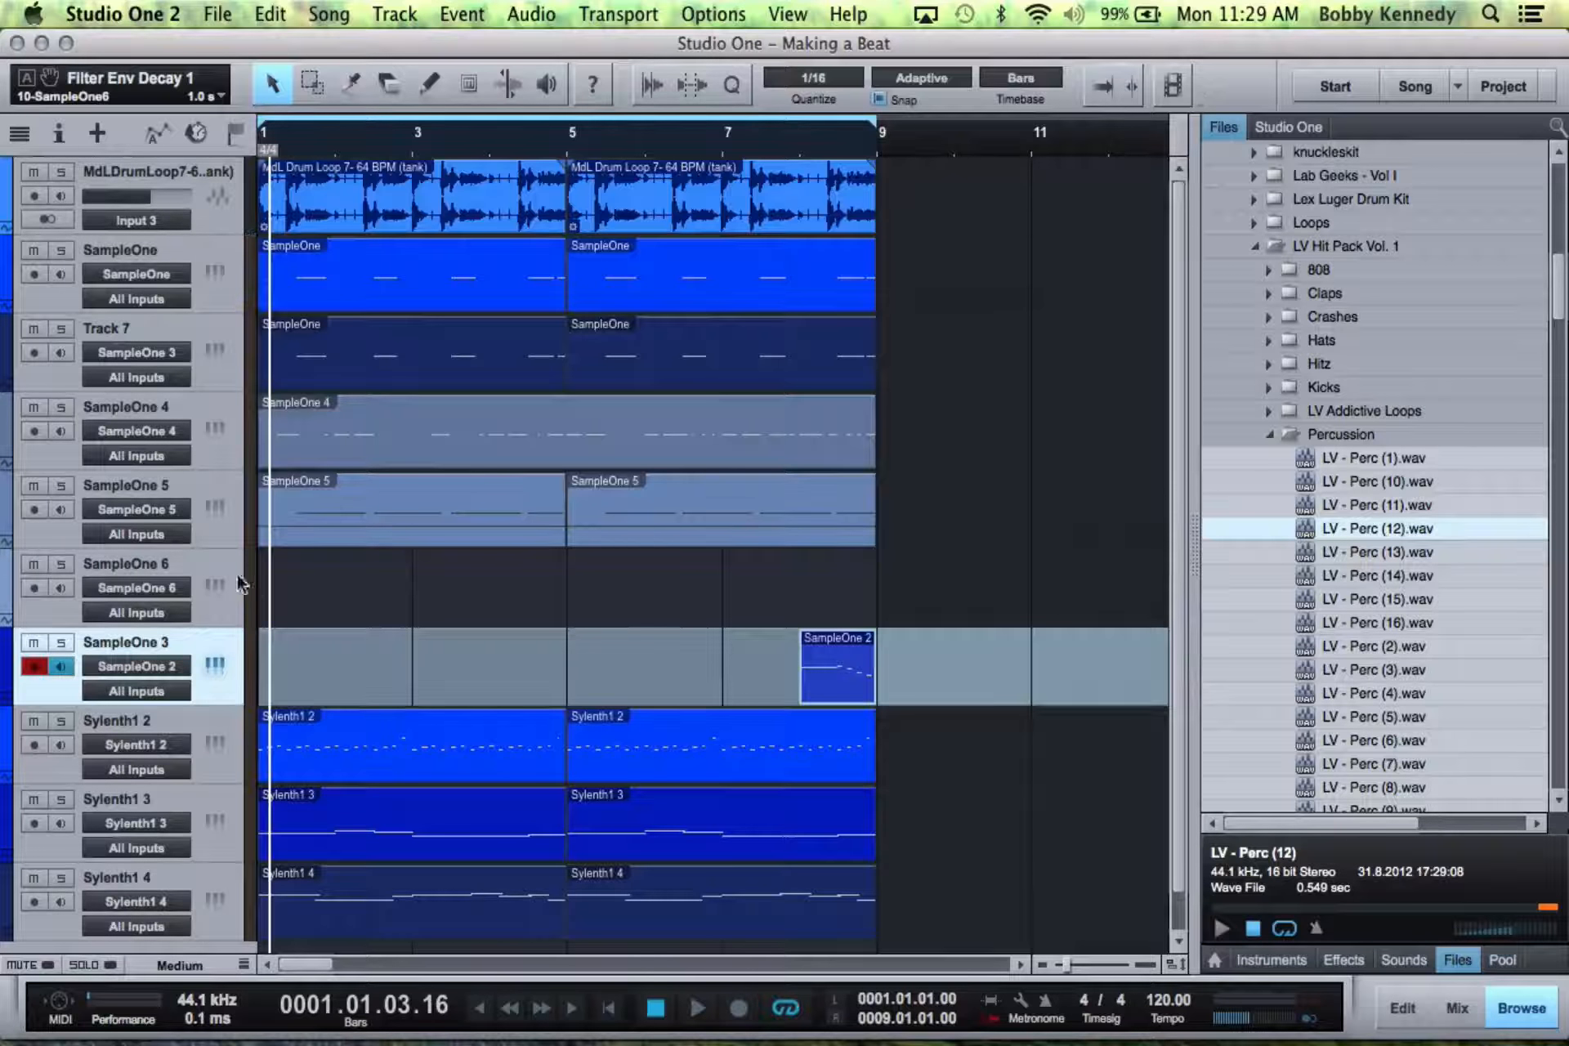
pyautogui.moveTo(205, 549); pyautogui.dragTo(205, 555)
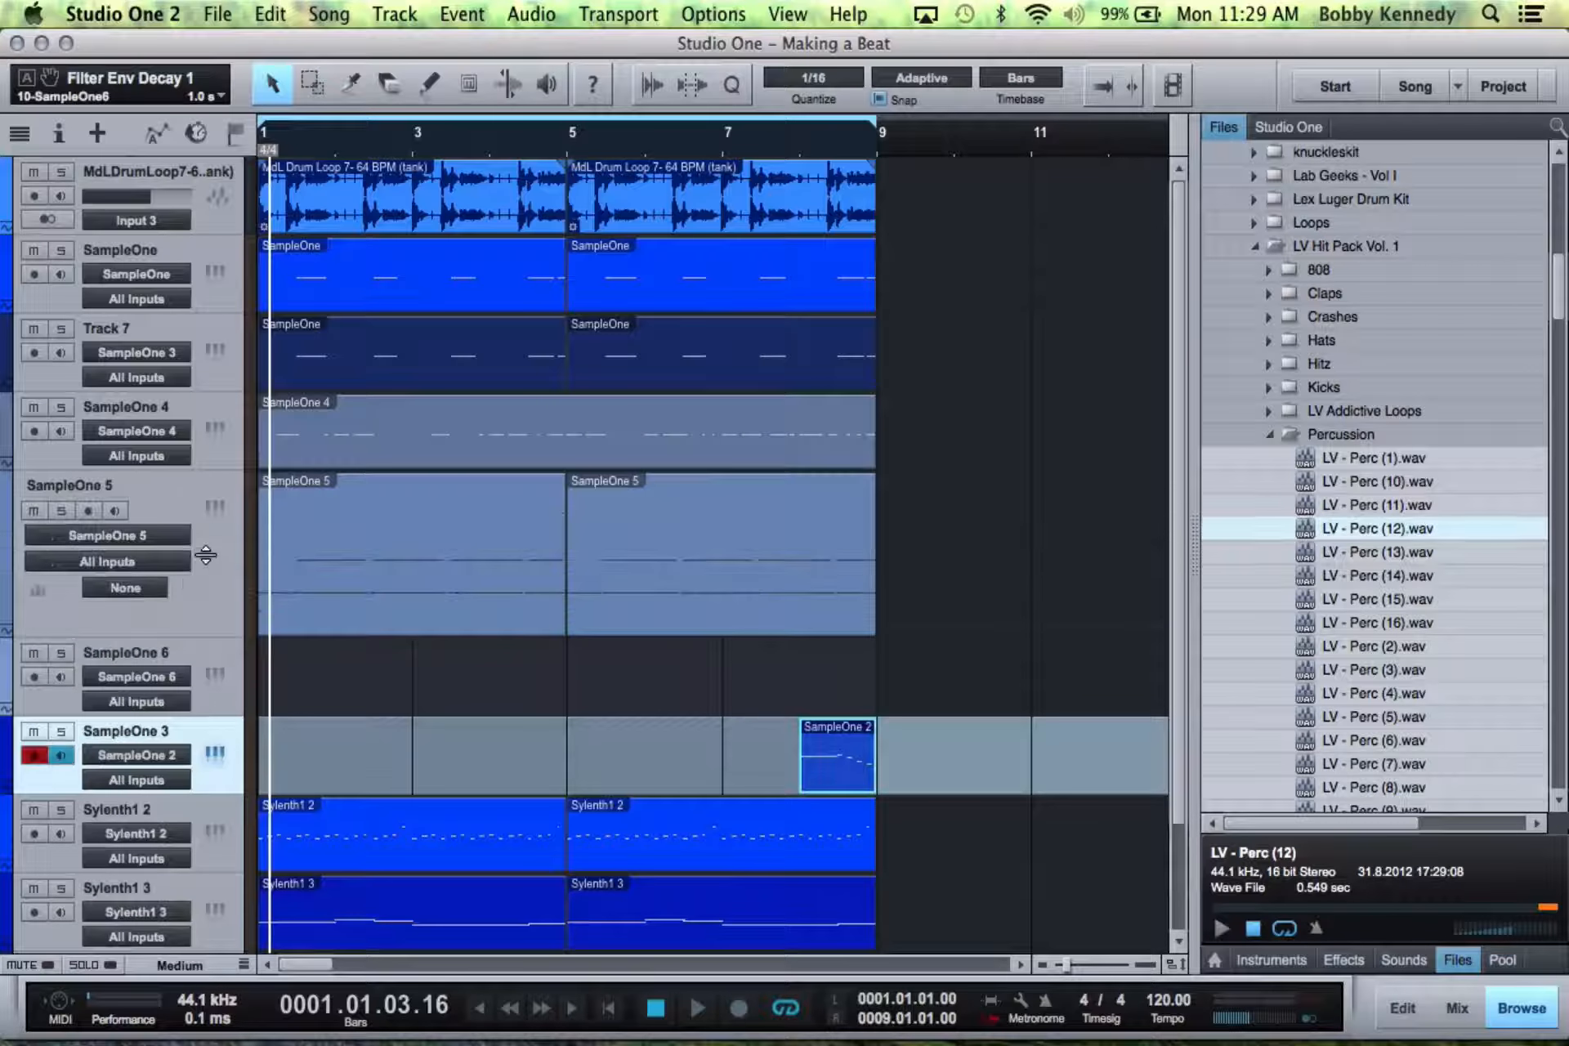
pyautogui.click(243, 966)
pyautogui.click(212, 288)
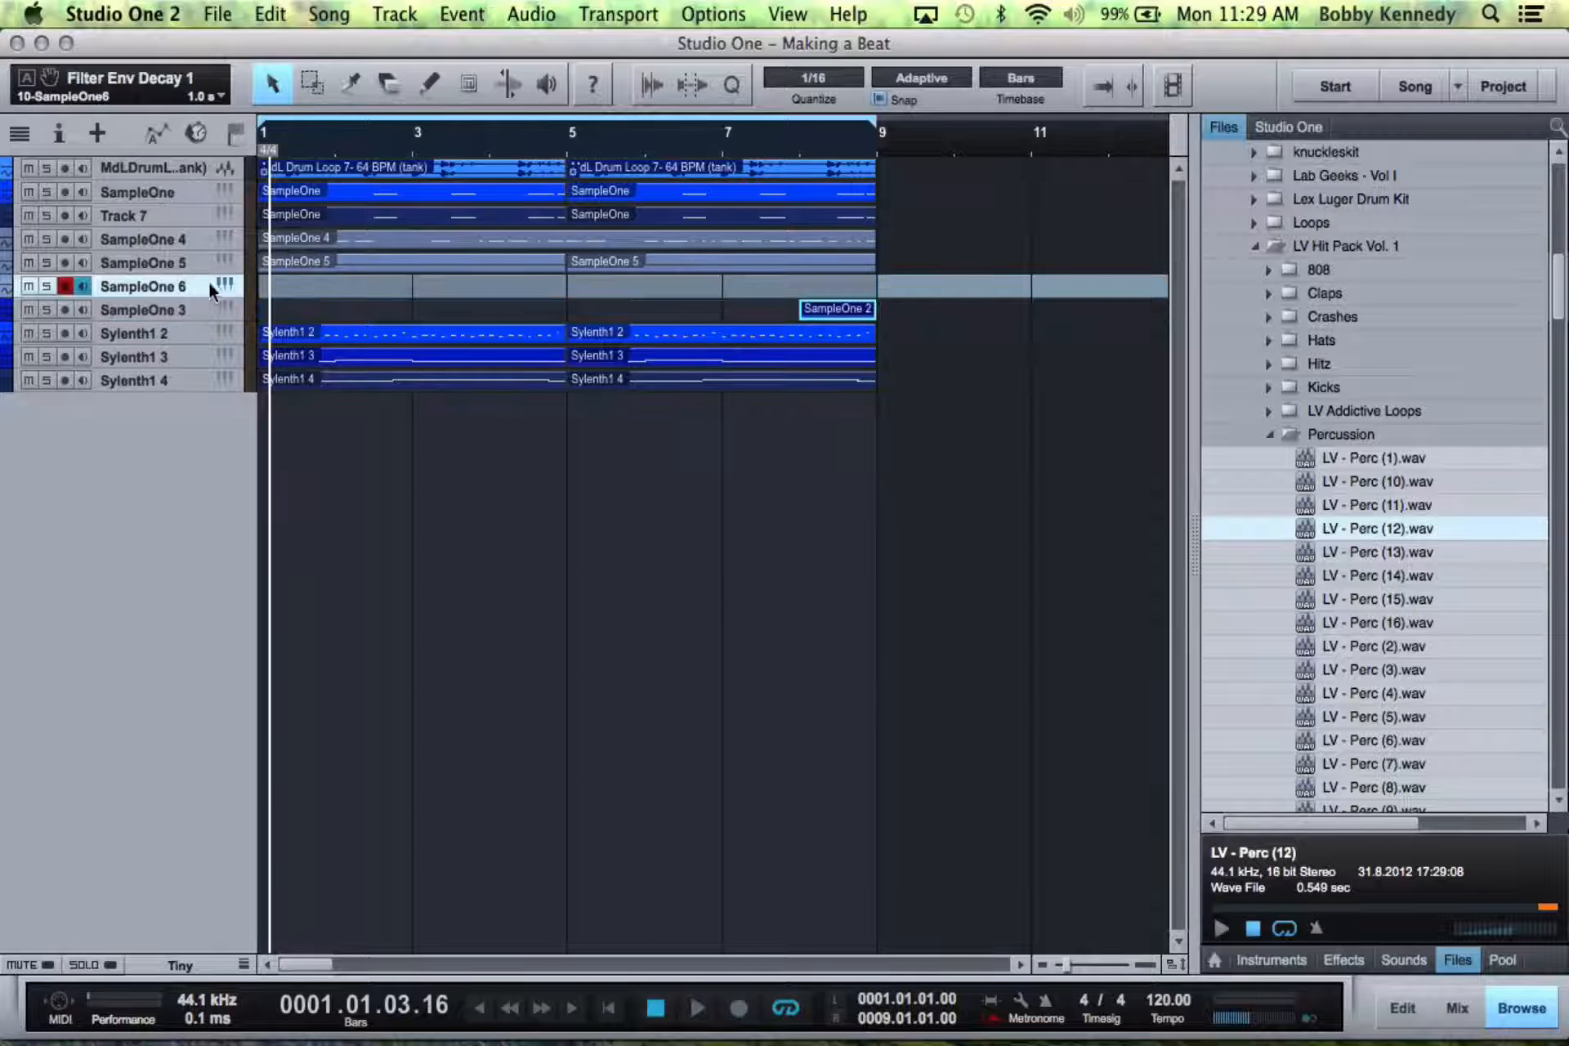
pyautogui.click(225, 285)
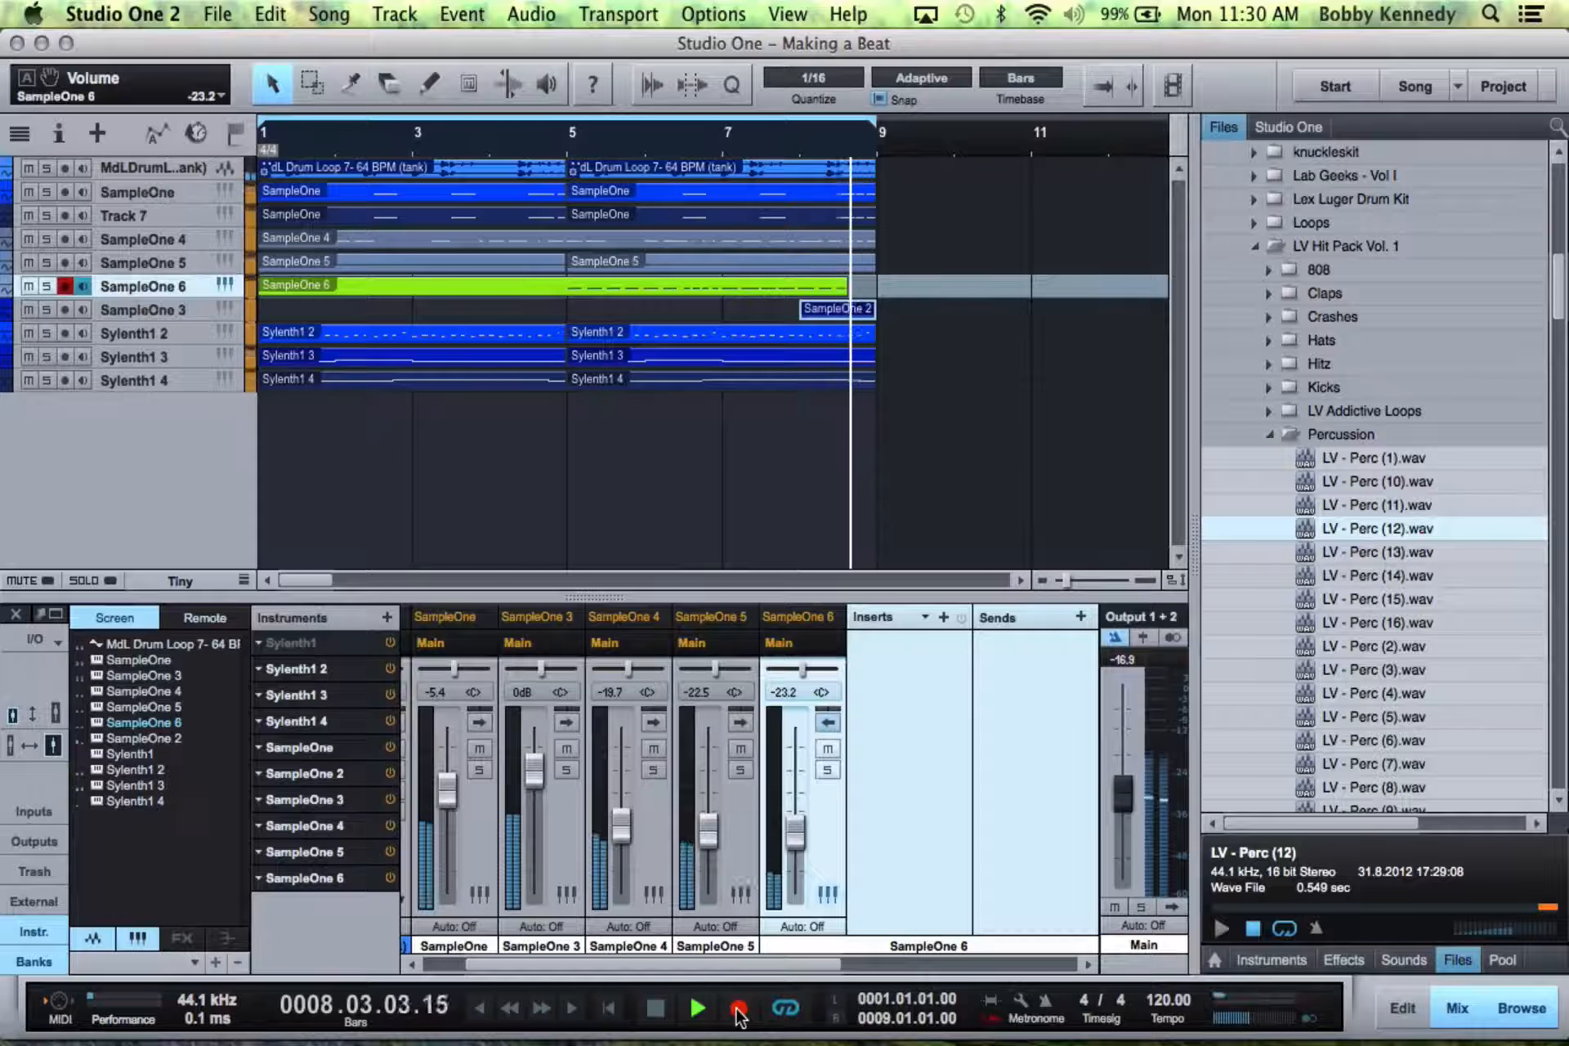
# - End the SampleOne 6 percussion recording, trim its clip to start at bar 5 and copy it to bar 1
pyautogui.click(738, 1011)
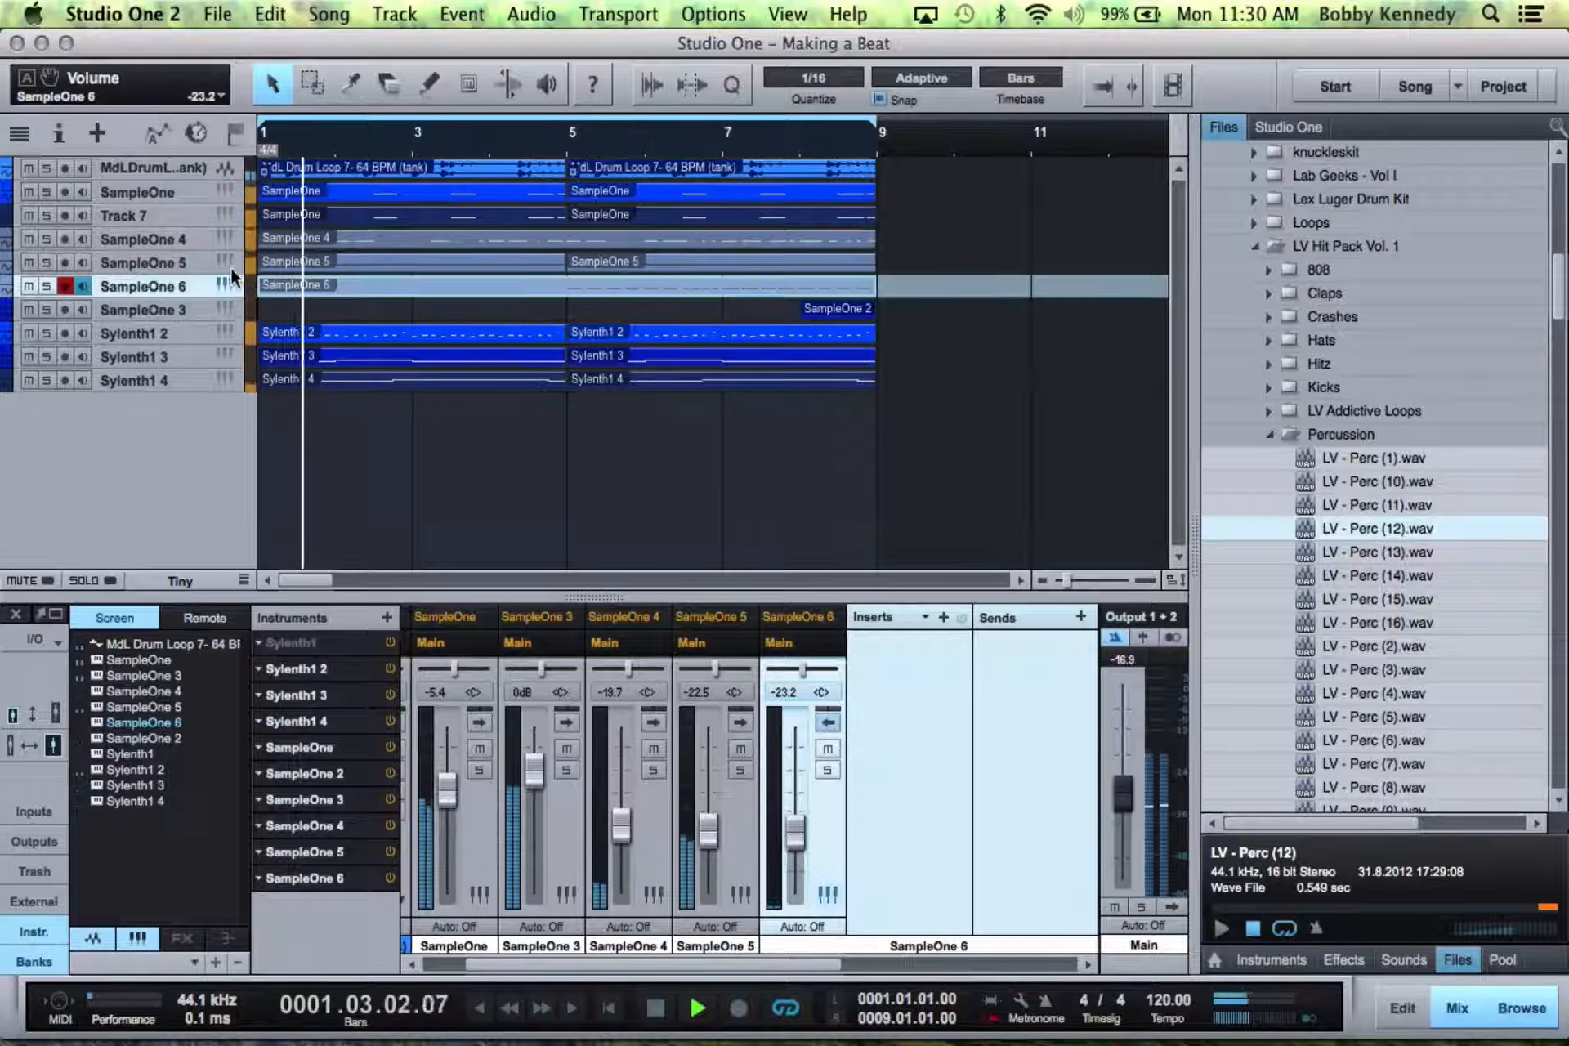
pyautogui.moveTo(262, 288); pyautogui.dragTo(578, 301)
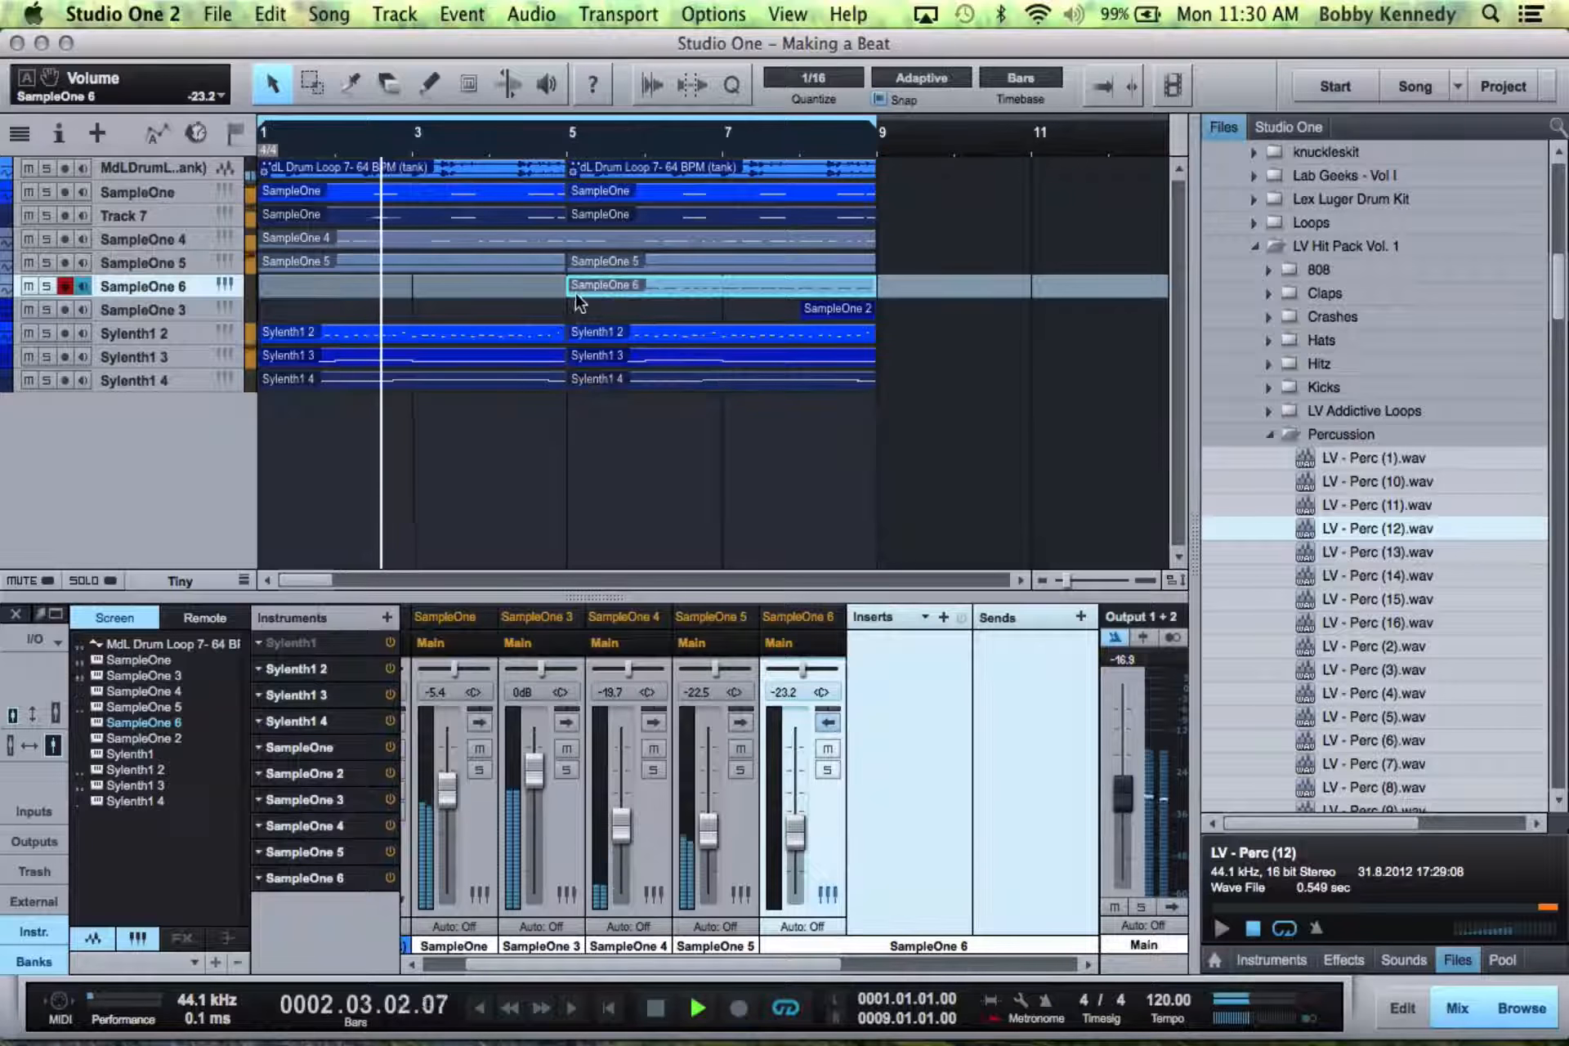
pyautogui.doubleClick(578, 301)
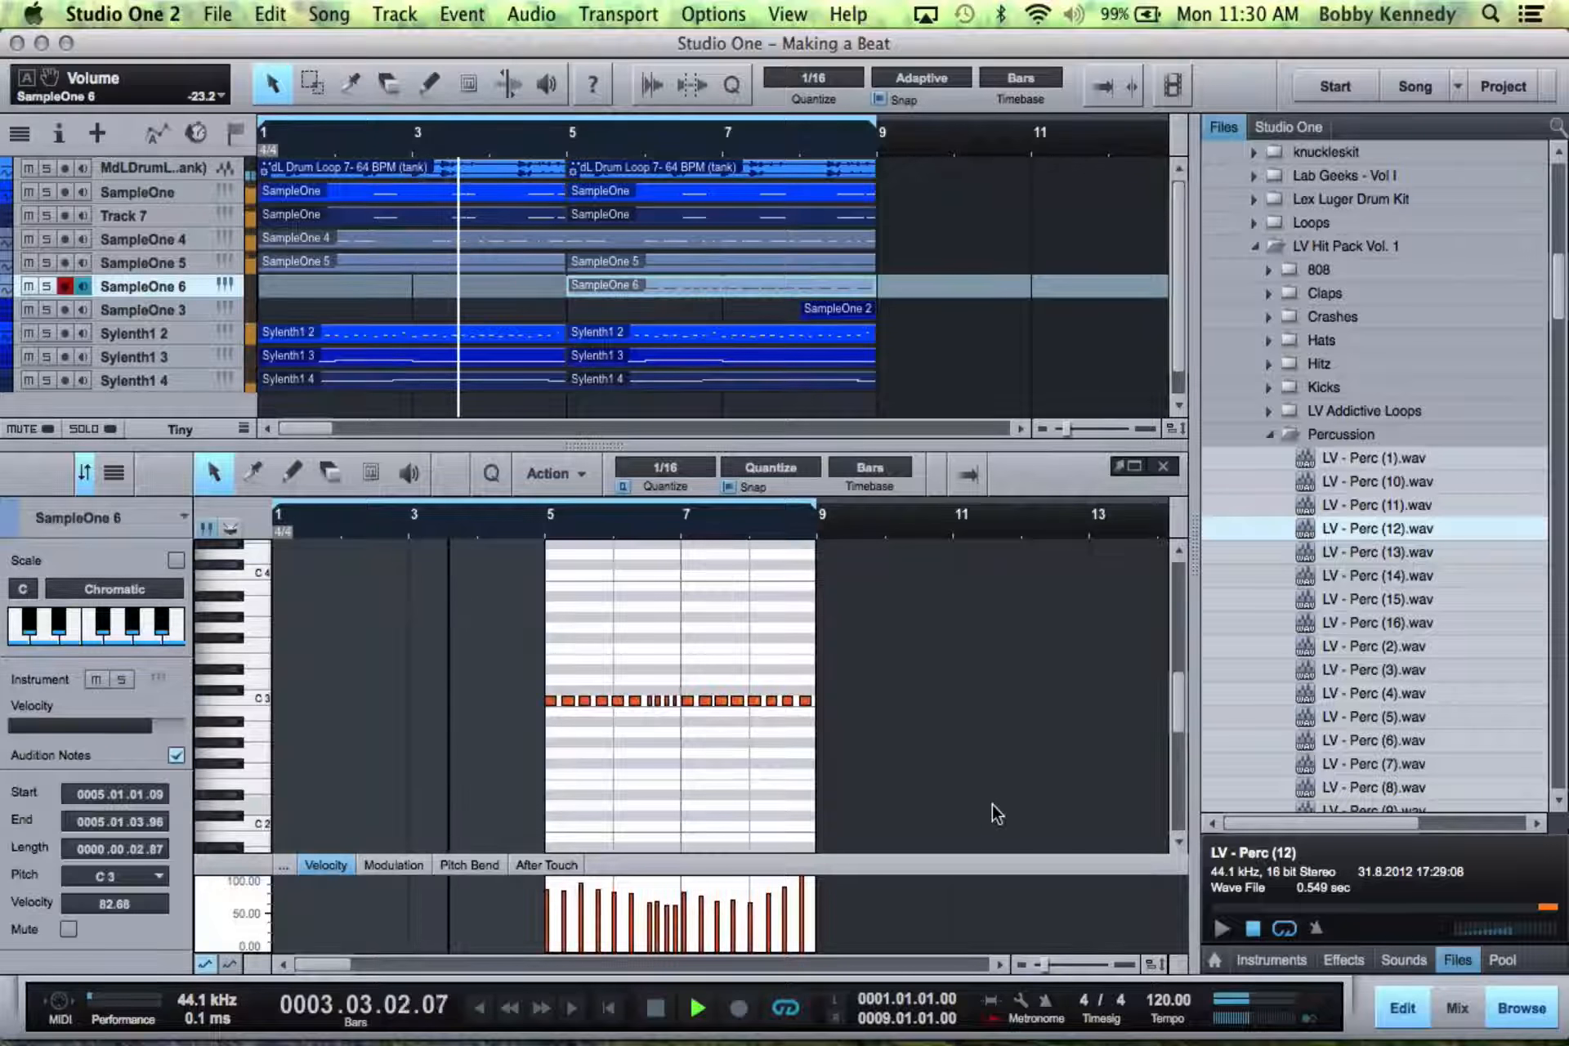
pyautogui.moveTo(604, 286); pyautogui.dragTo(294, 288)
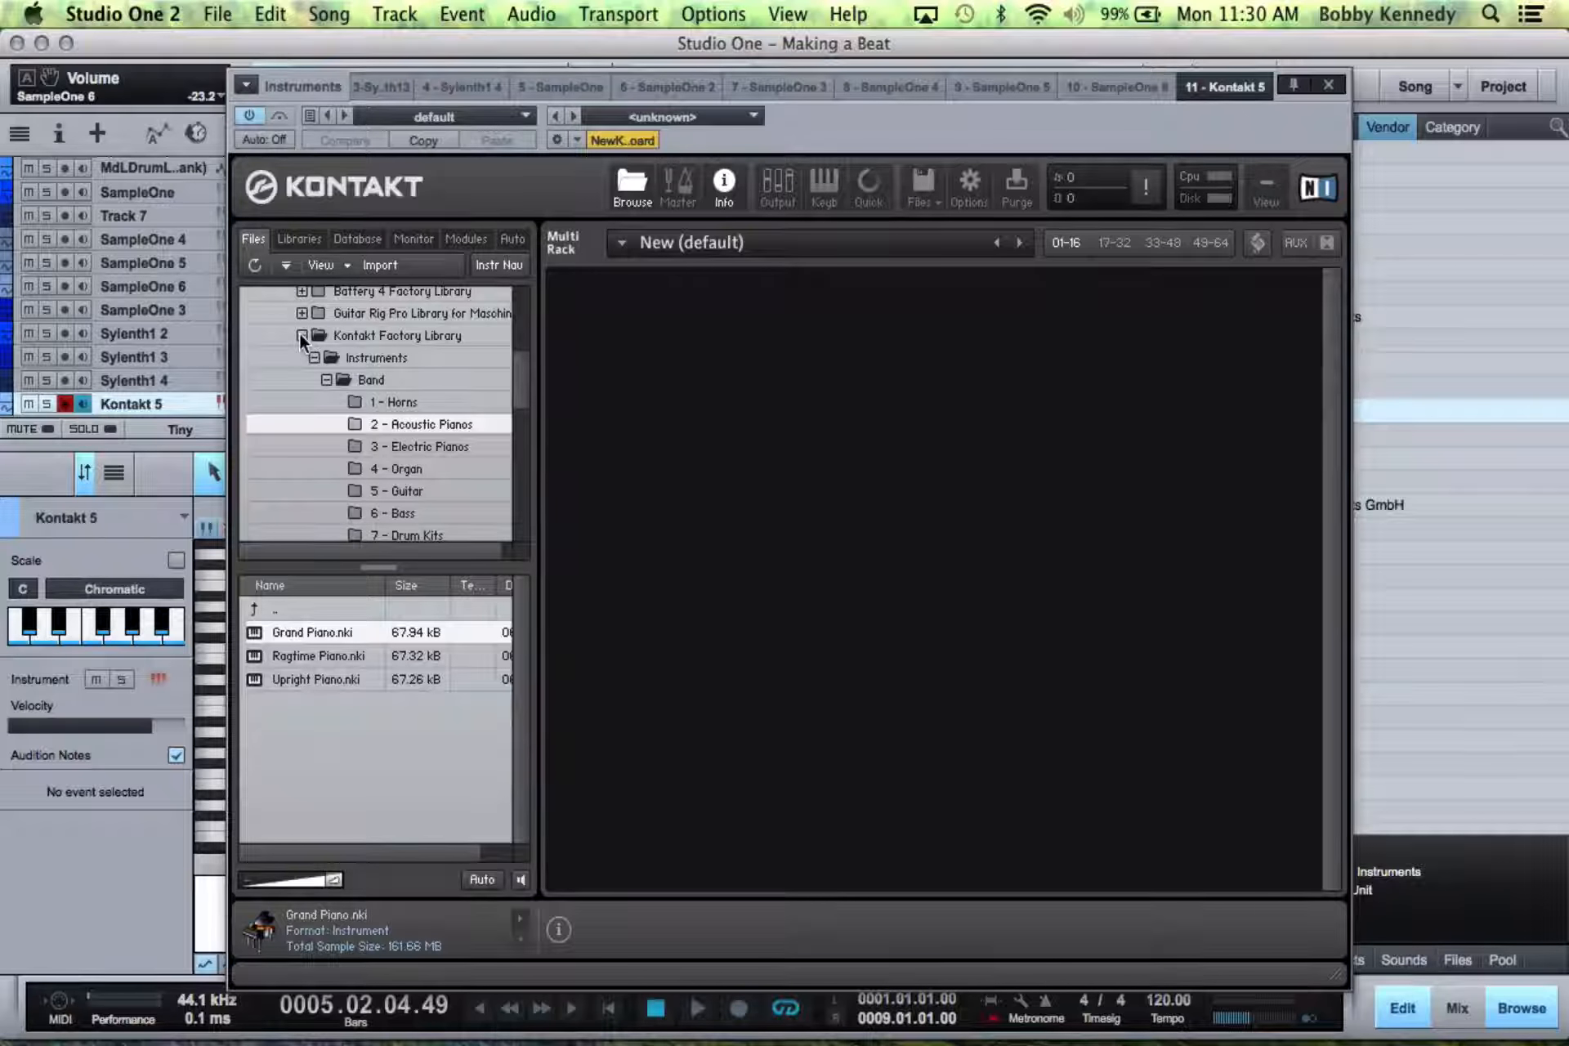
# - In Kontakt 5, collapse the Kontakt Factory Library and open the Presets folder of the Superstar O SSO Virus Ti2 bank
pyautogui.click(302, 334)
pyautogui.scroll(-2, 371, 382)
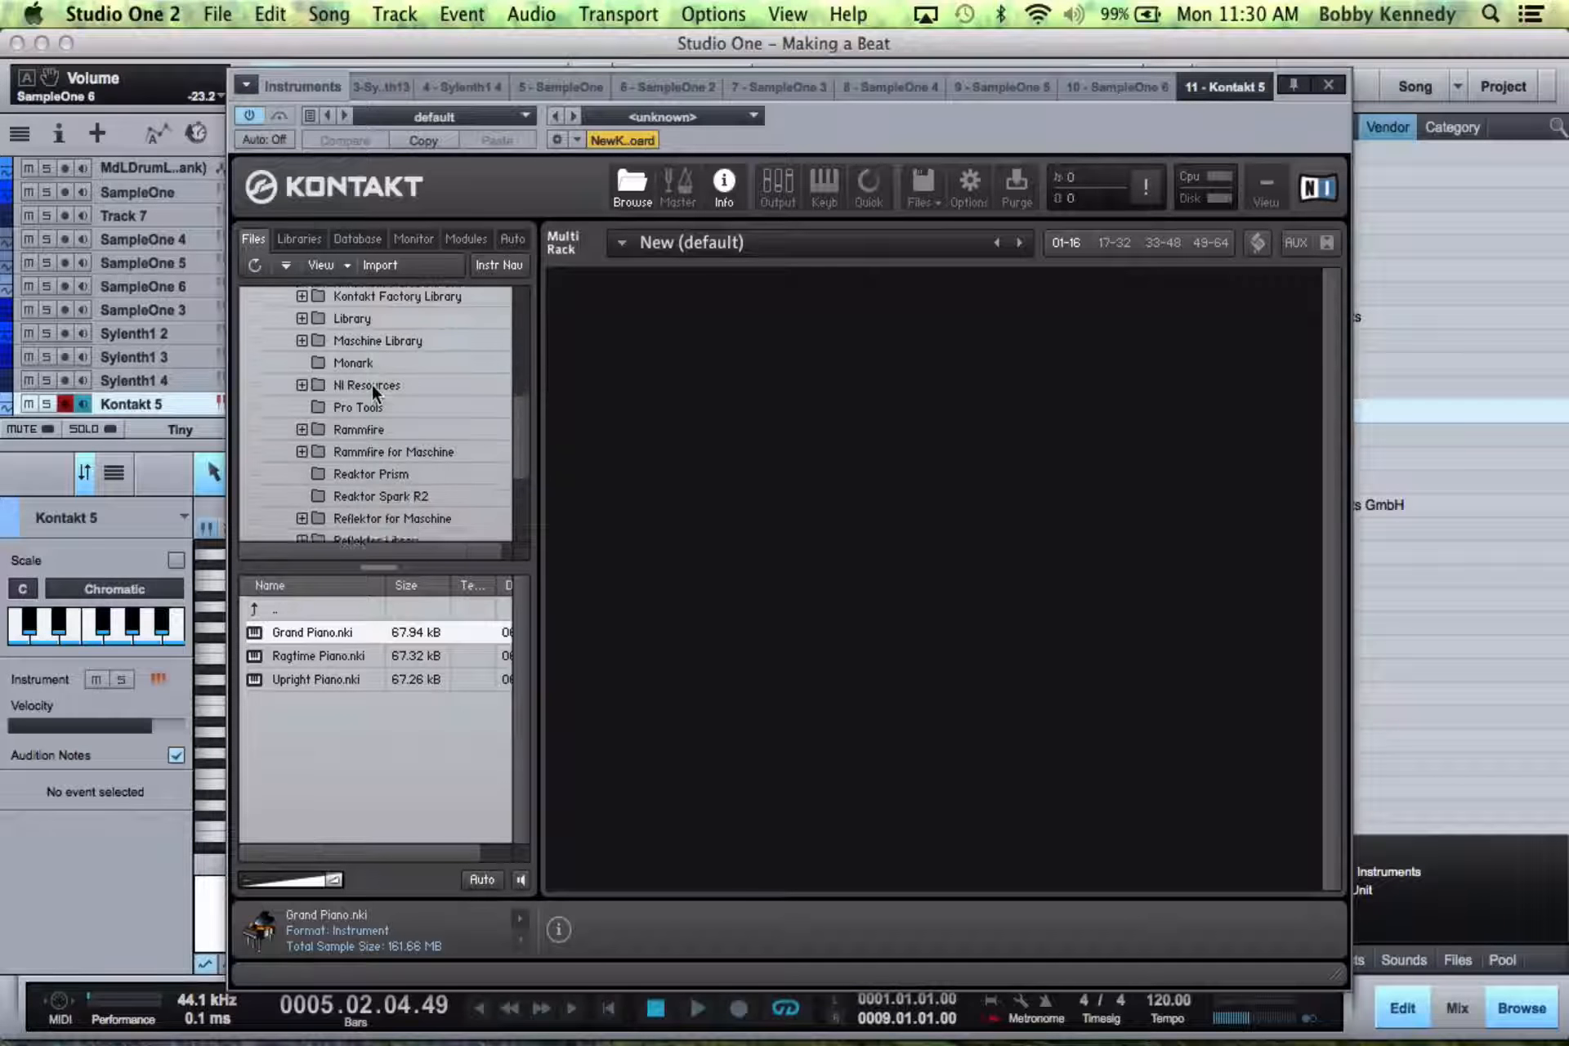
pyautogui.scroll(-3, 371, 382)
pyautogui.click(301, 498)
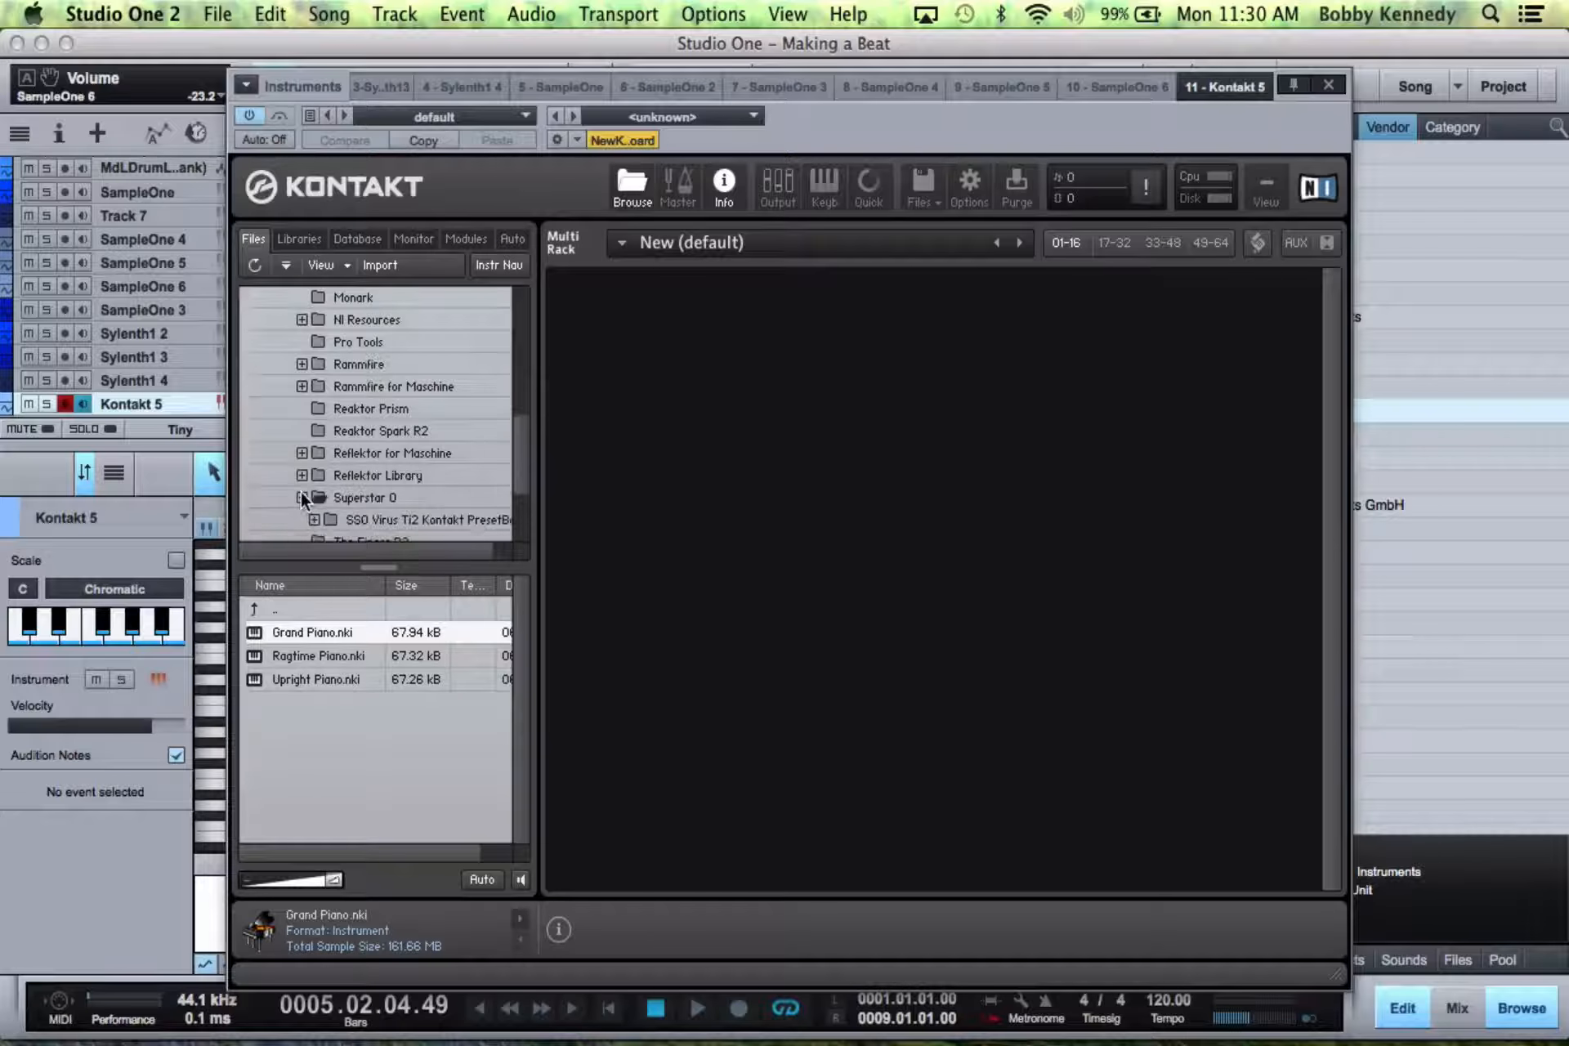
pyautogui.scroll(-4, 302, 490)
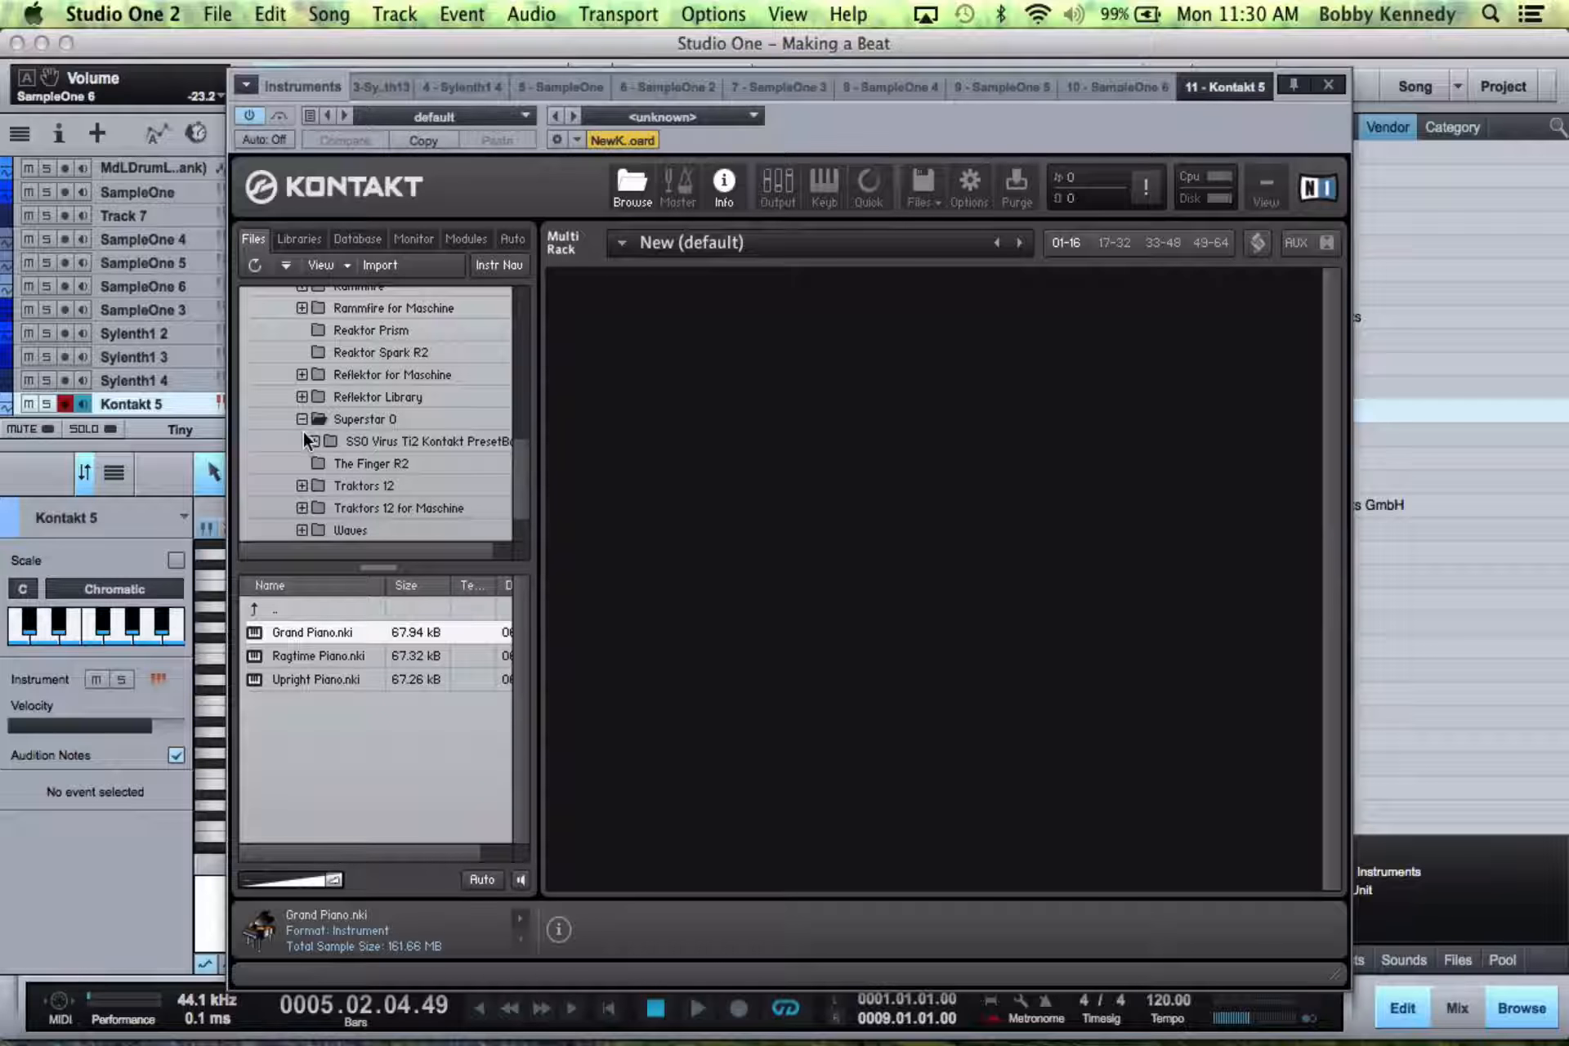
pyautogui.click(314, 443)
pyautogui.scroll(-2, 363, 455)
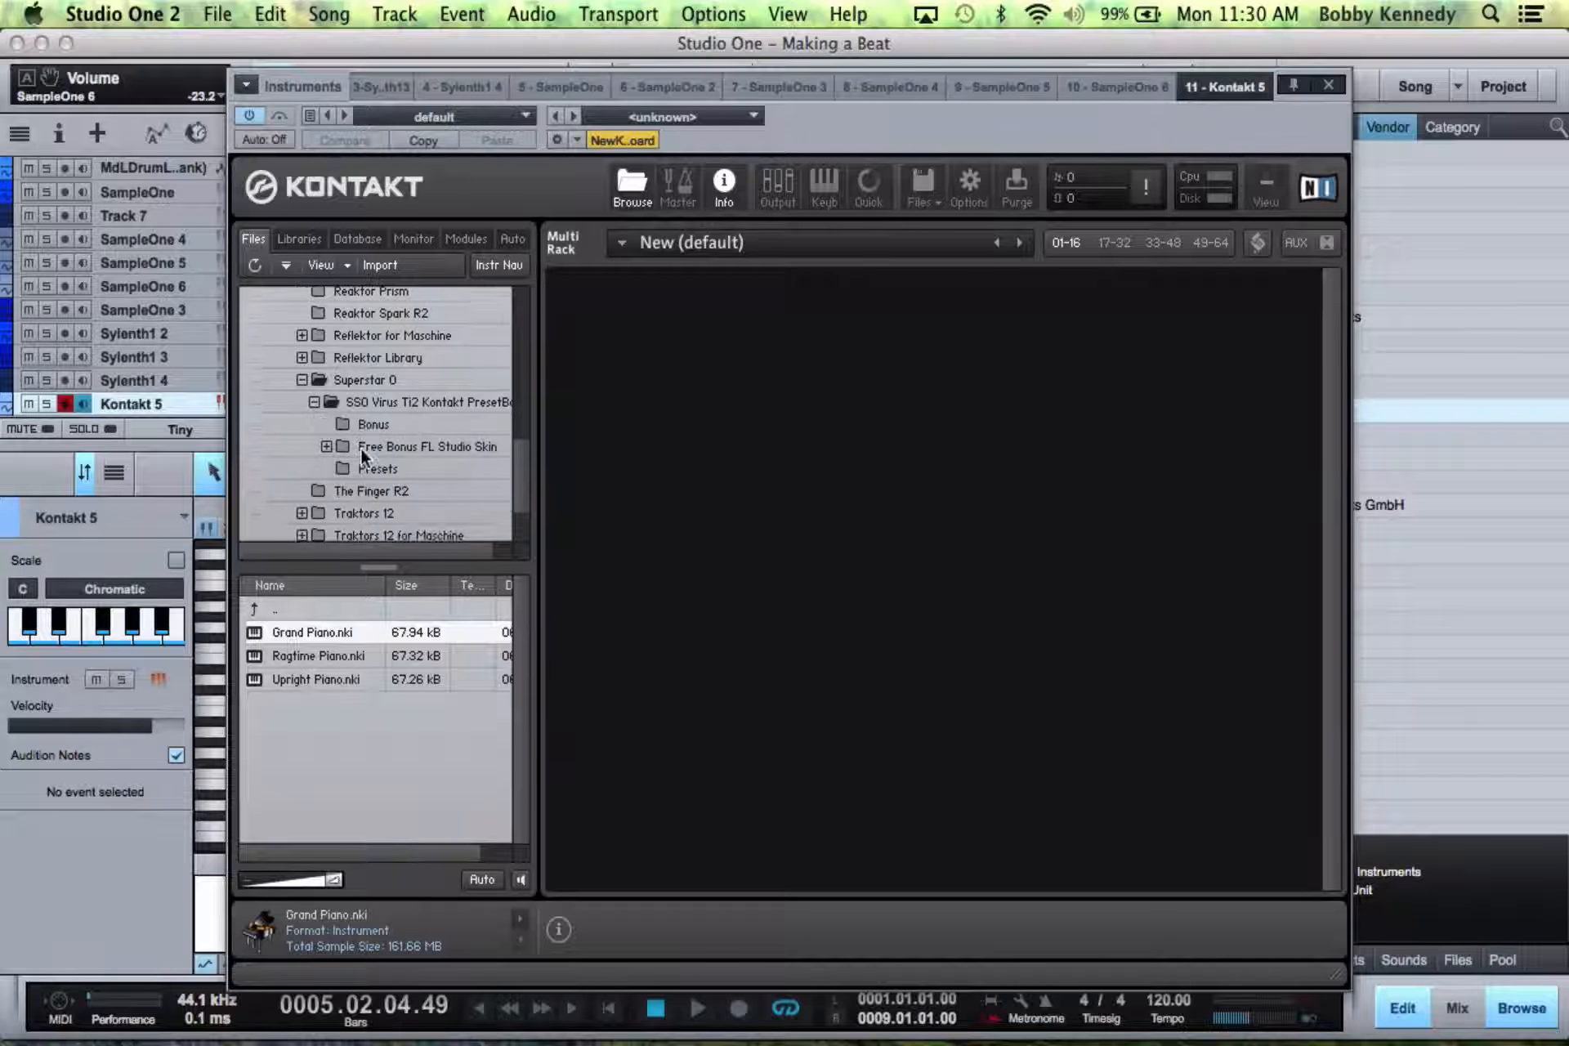
pyautogui.click(366, 470)
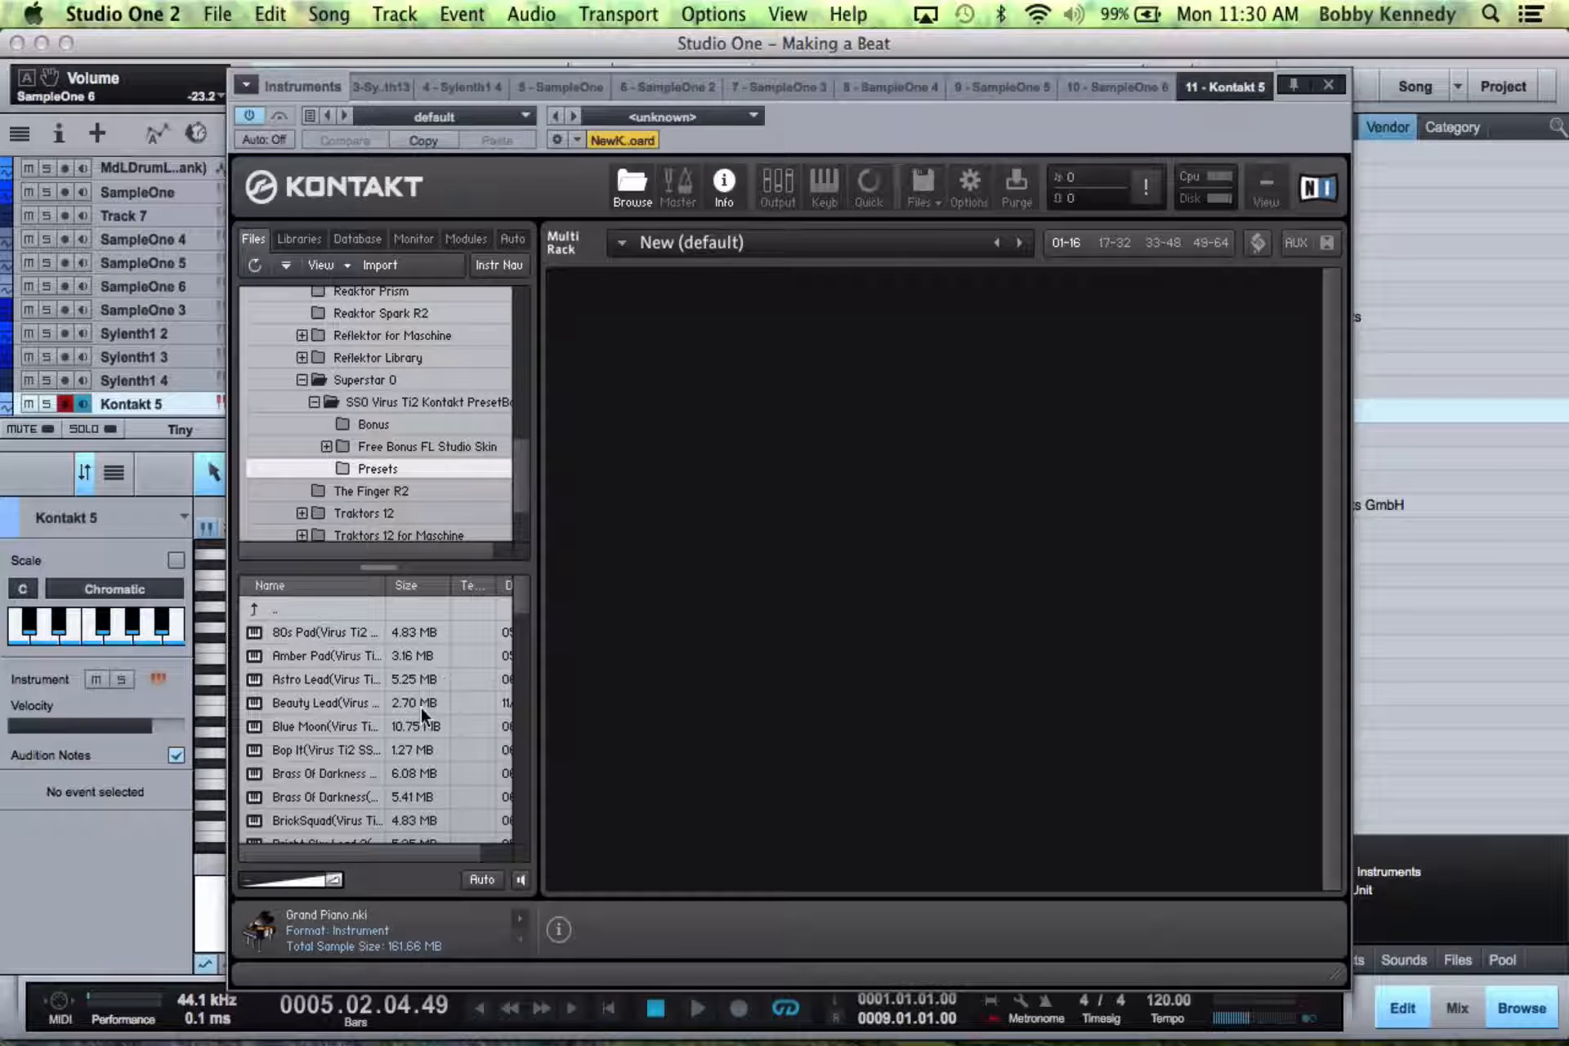
# - Load the Trappin Pad(Virus Ti2 SSO) preset into Kontakt 5 and close its window
pyautogui.scroll(-10, 421, 714)
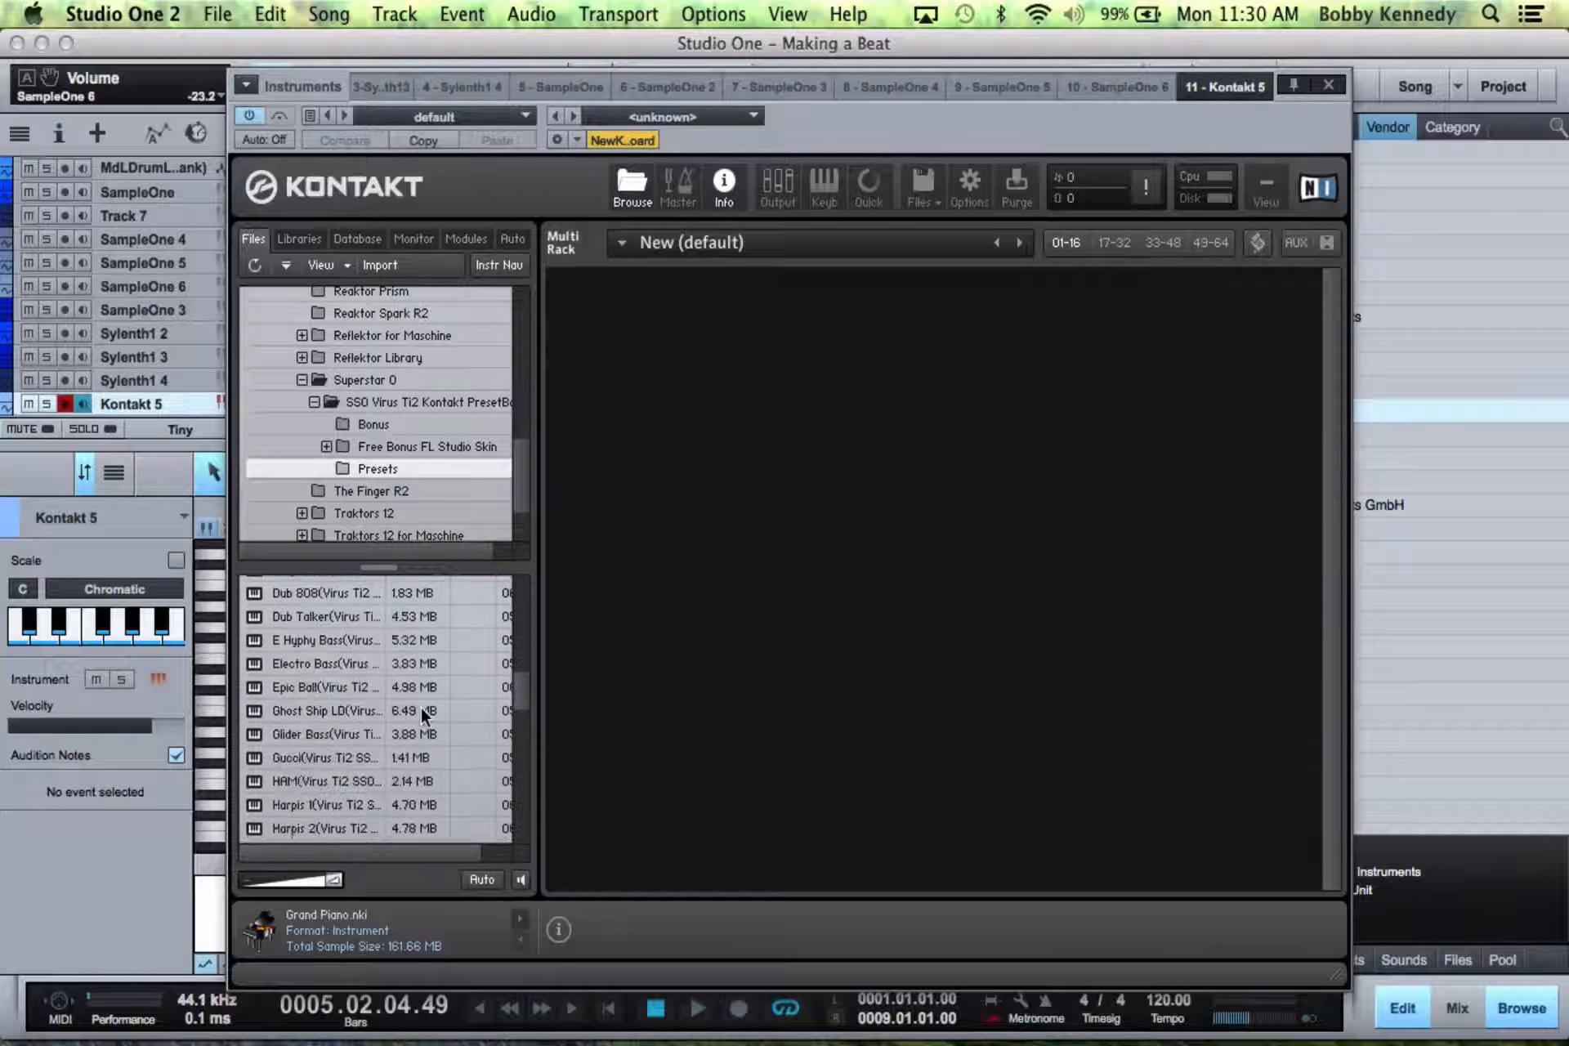
pyautogui.scroll(-10, 422, 714)
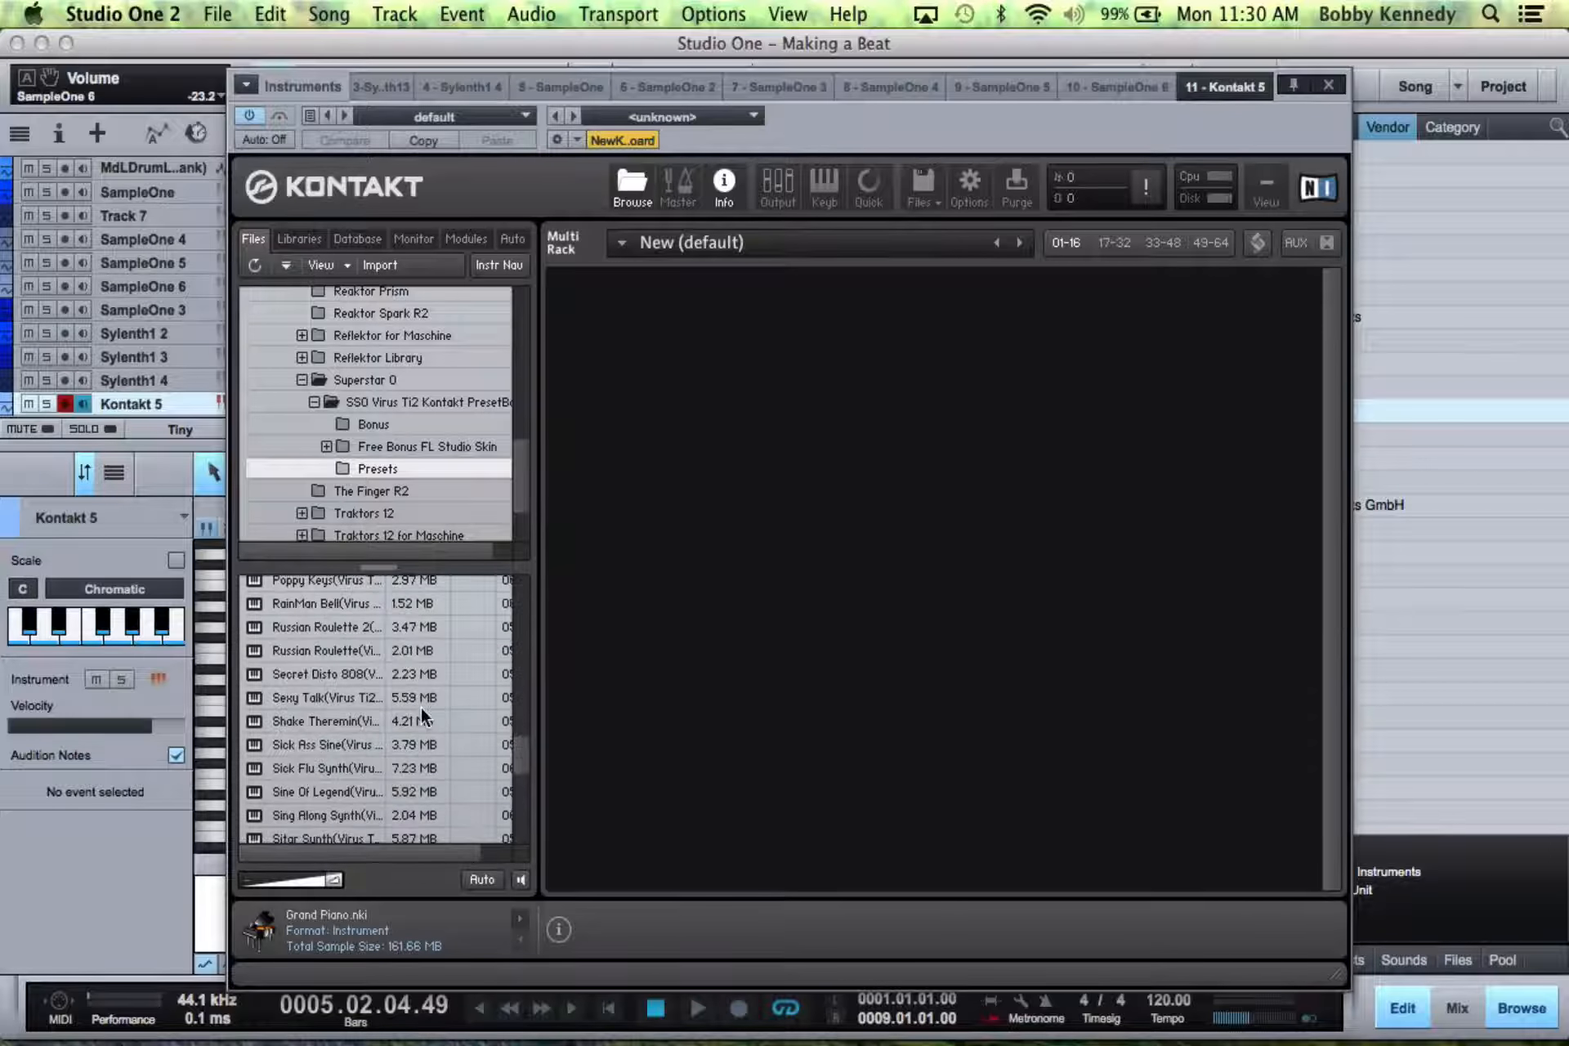
pyautogui.scroll(-10, 421, 712)
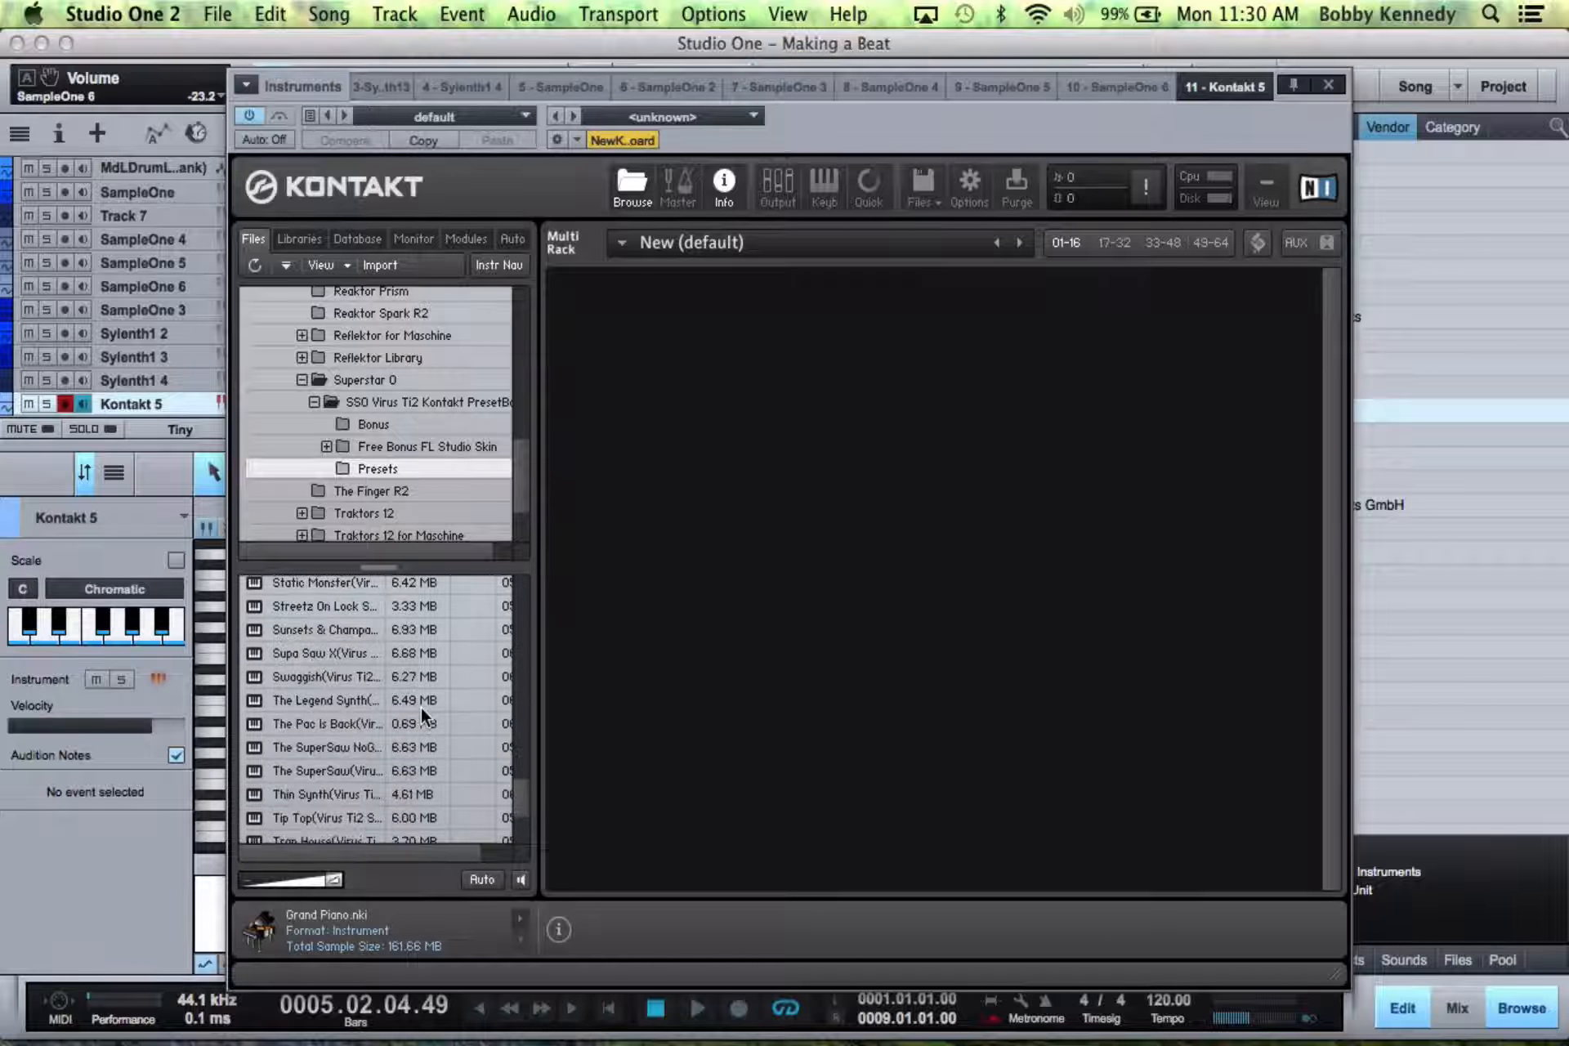
pyautogui.scroll(-4, 424, 716)
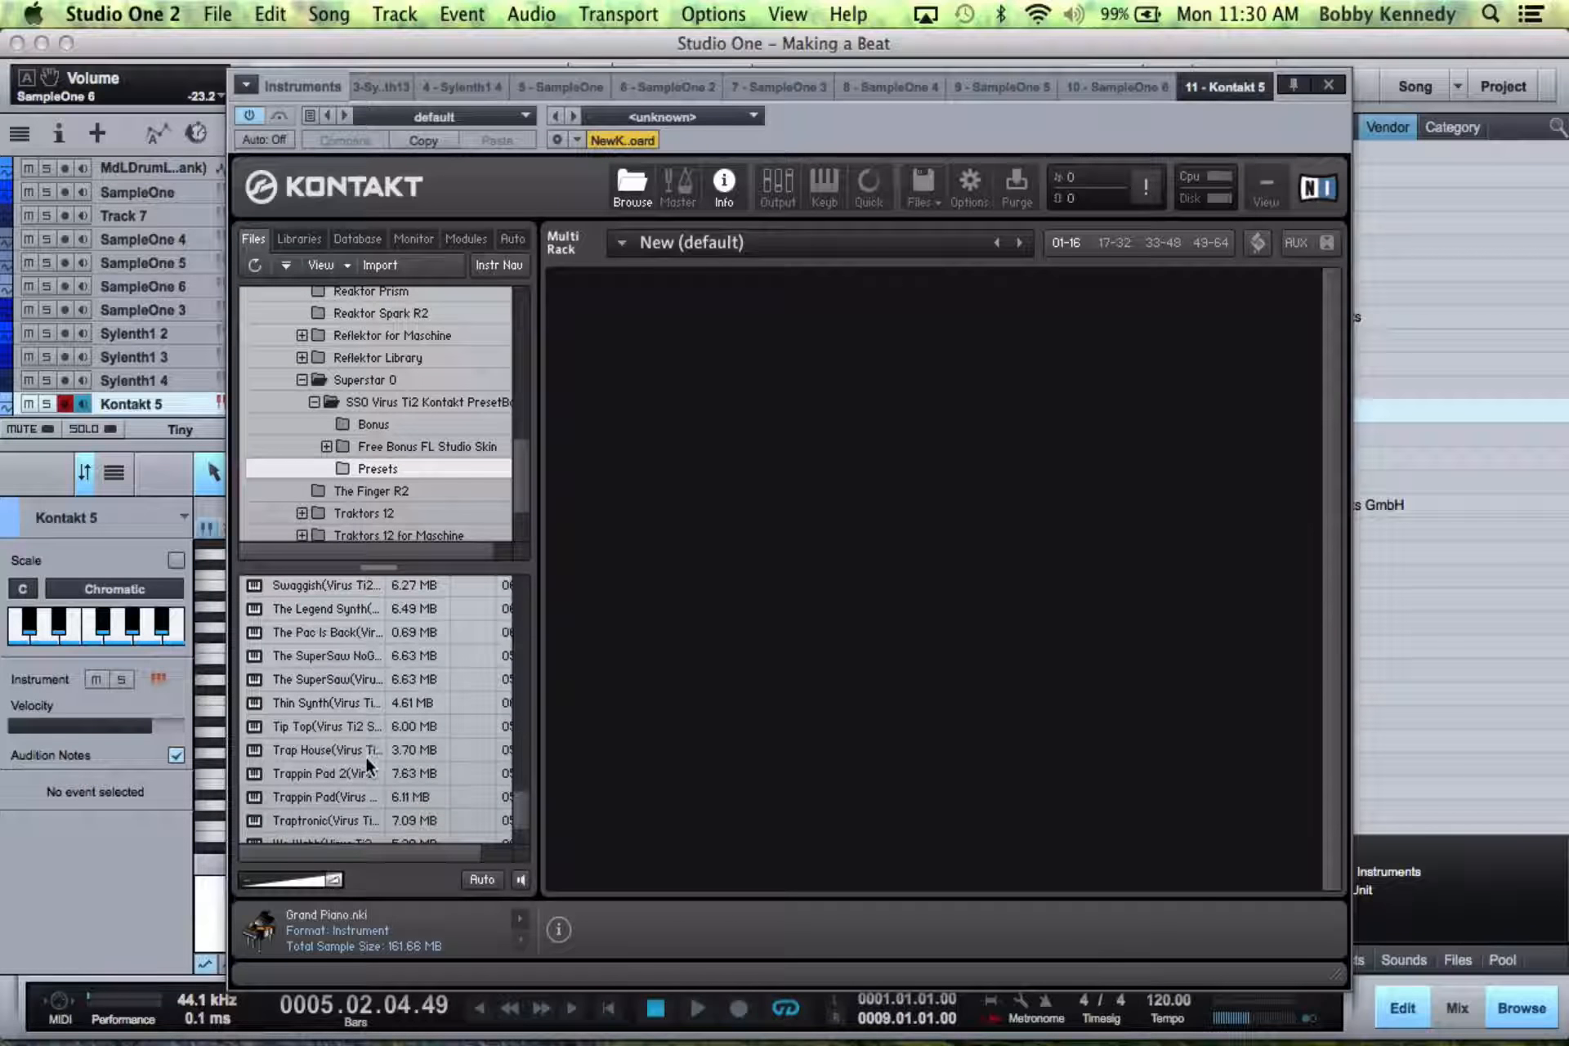
pyautogui.doubleClick(353, 797)
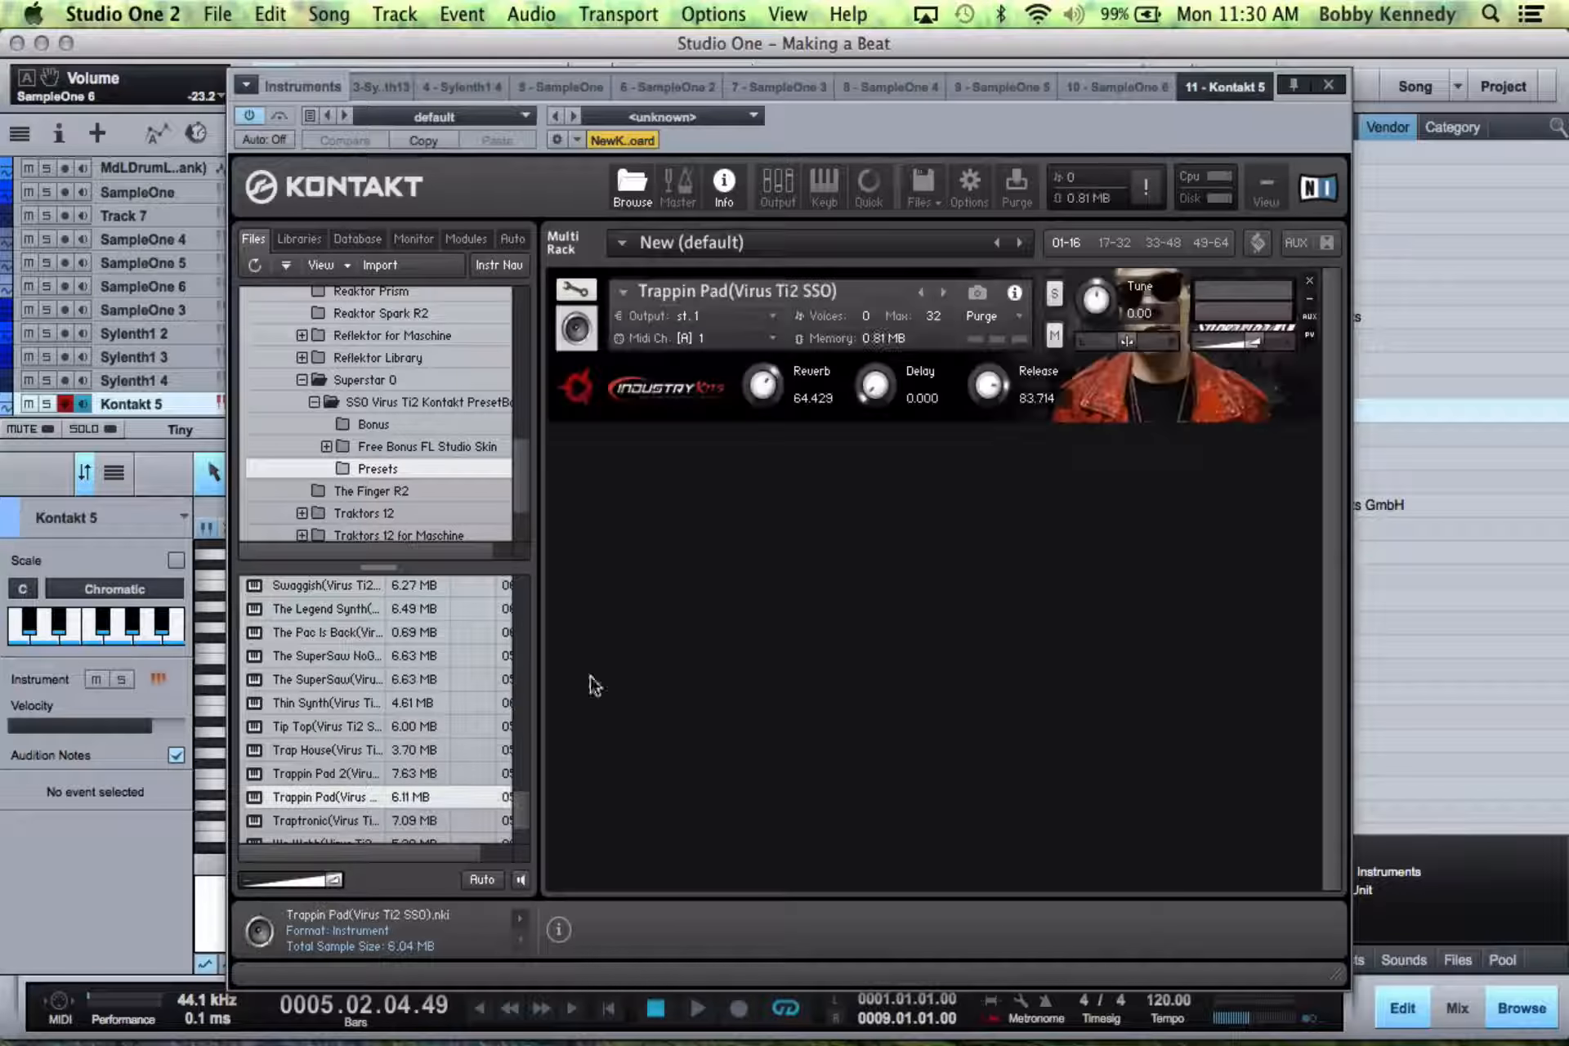
pyautogui.click(1328, 84)
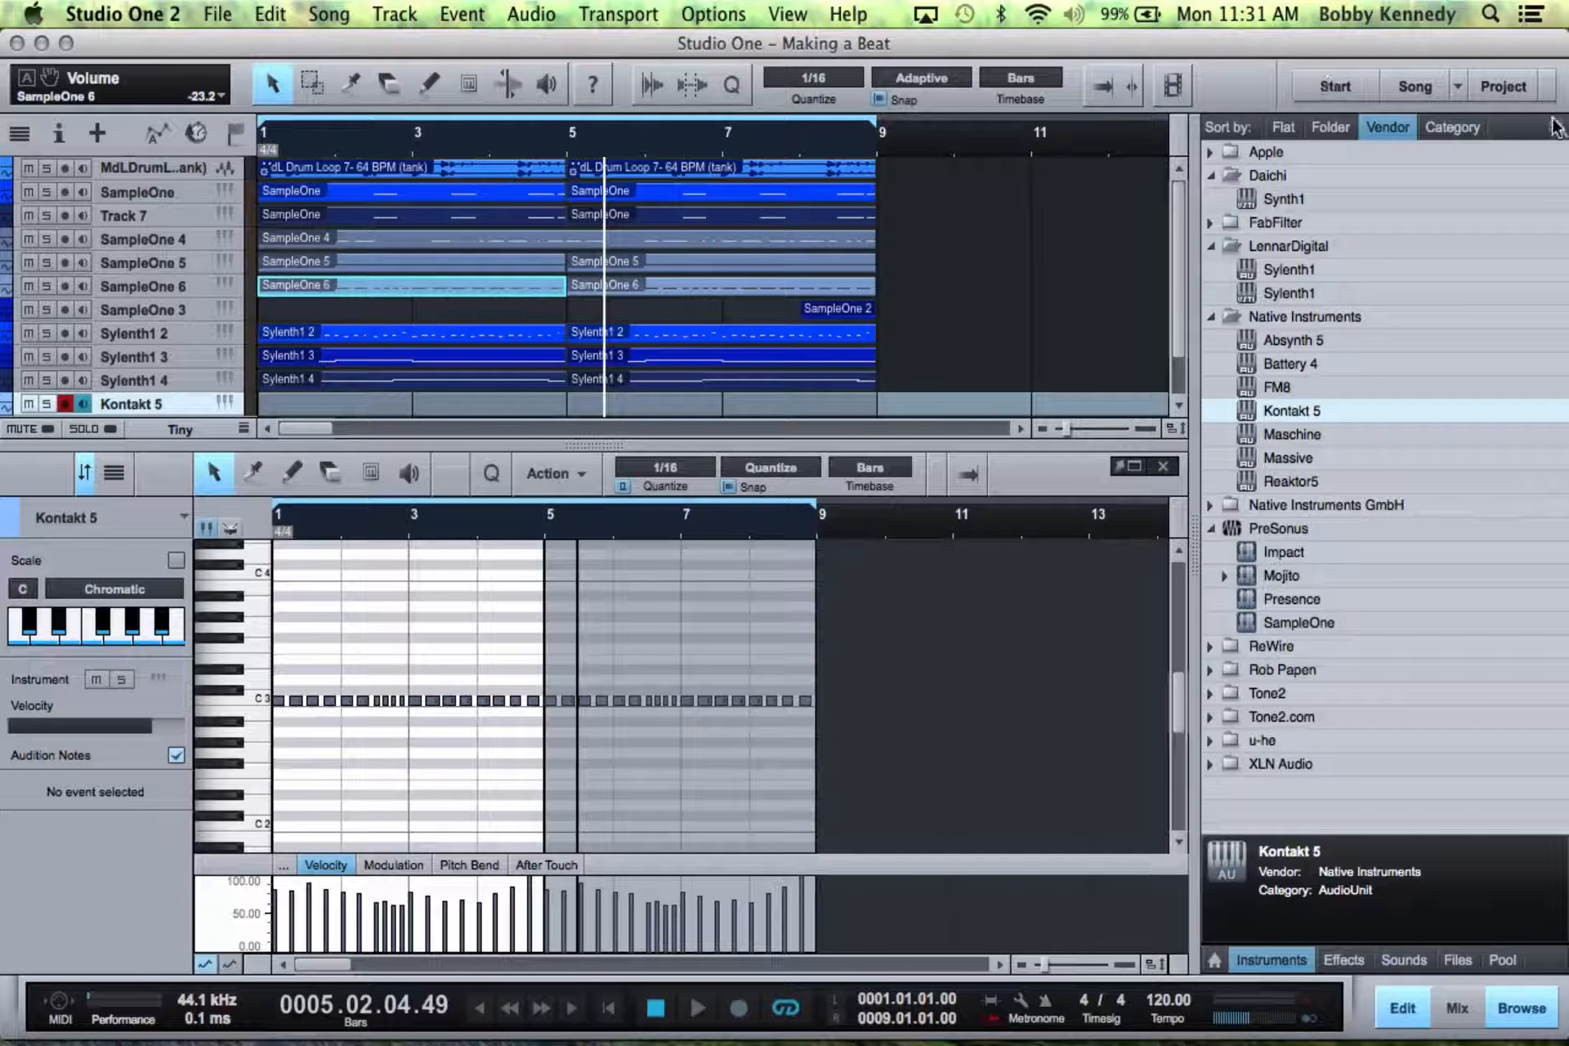
# - Close the note editor, play the arrangement from the beginning and return the playhead to bar 1
pyautogui.click(1173, 472)
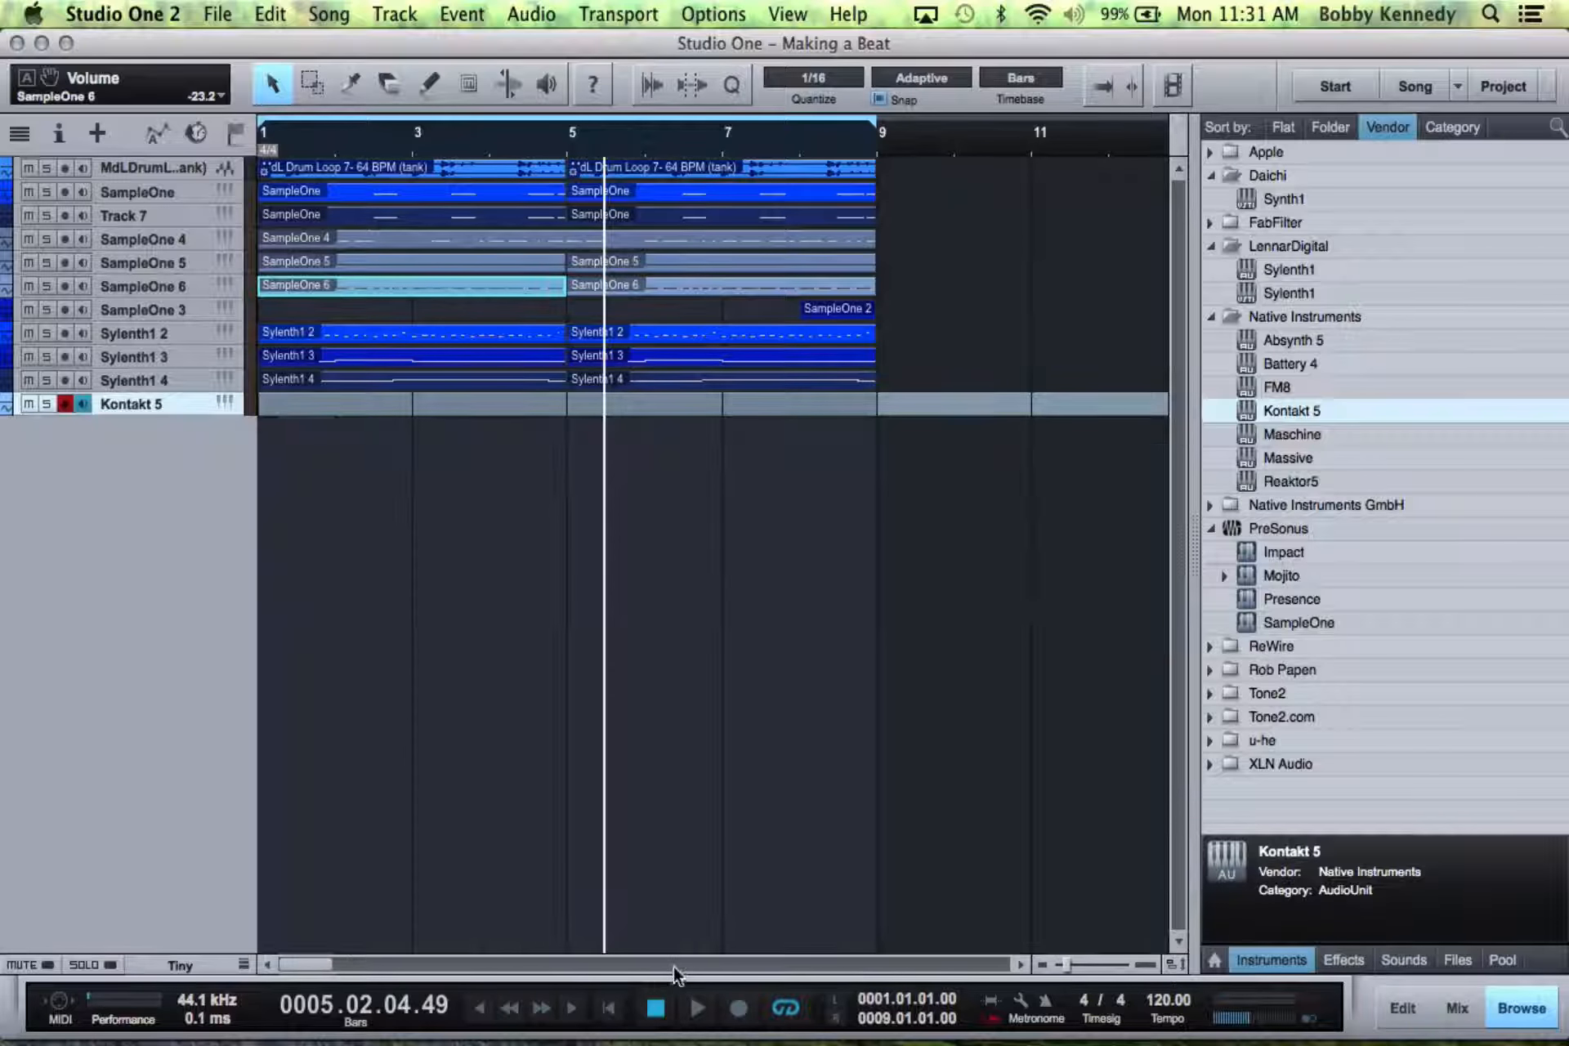
pyautogui.click(609, 1008)
pyautogui.press('space')
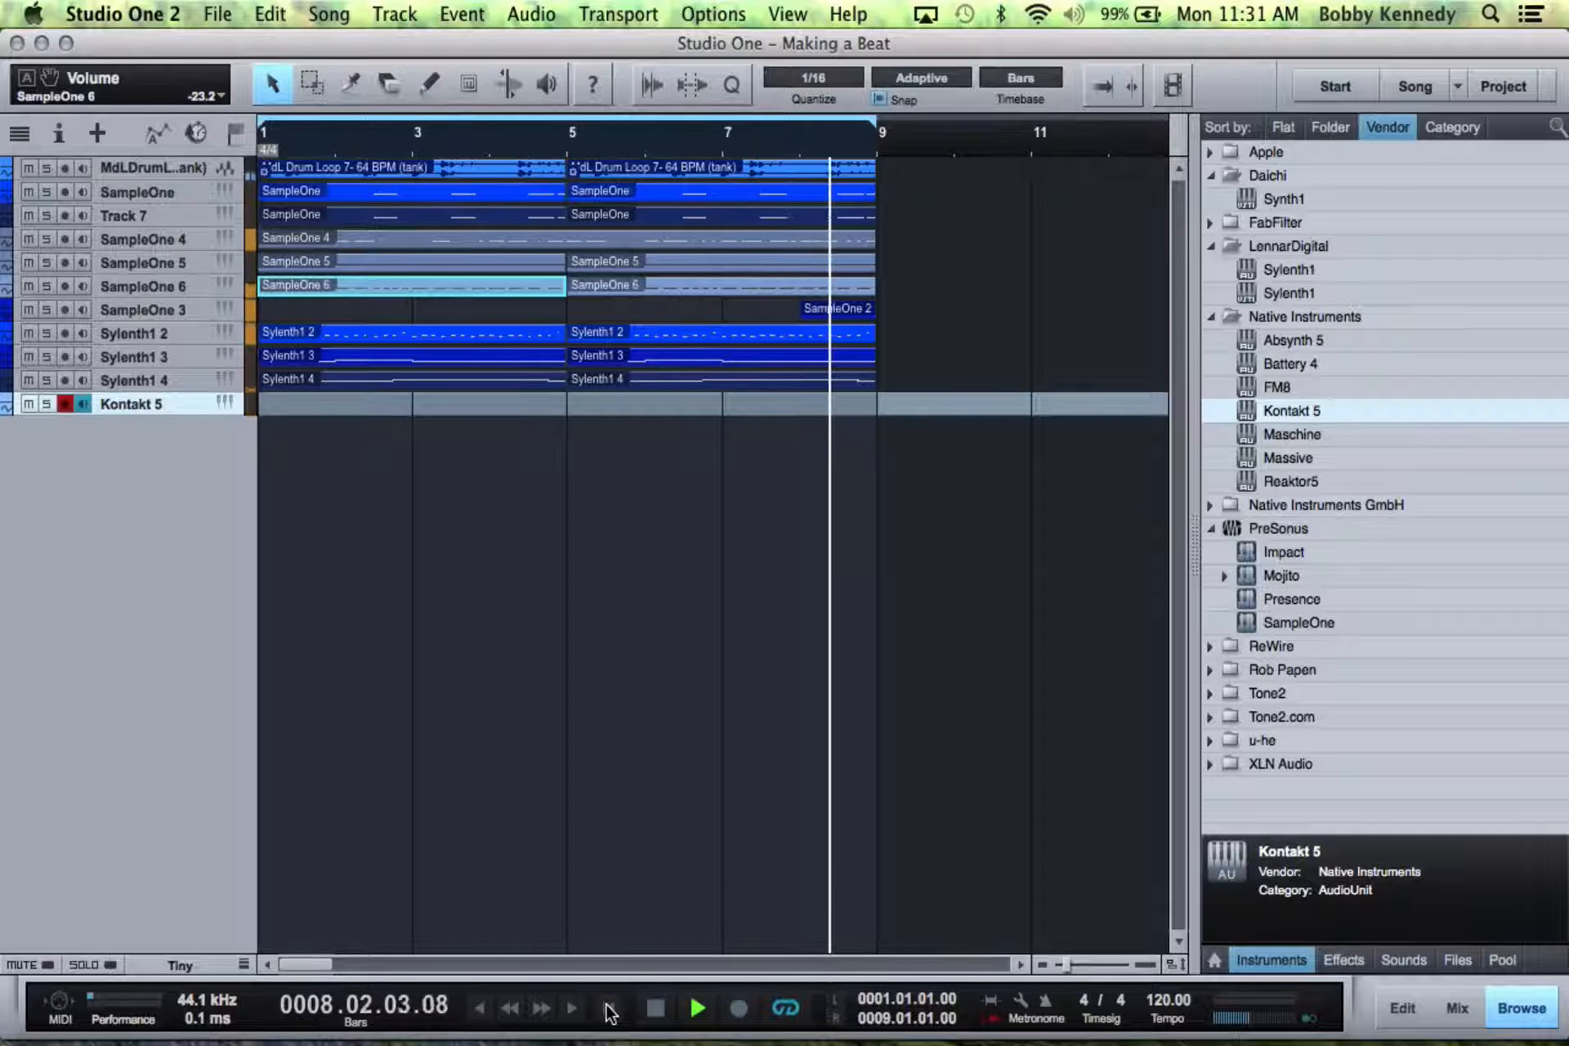
pyautogui.click(608, 1009)
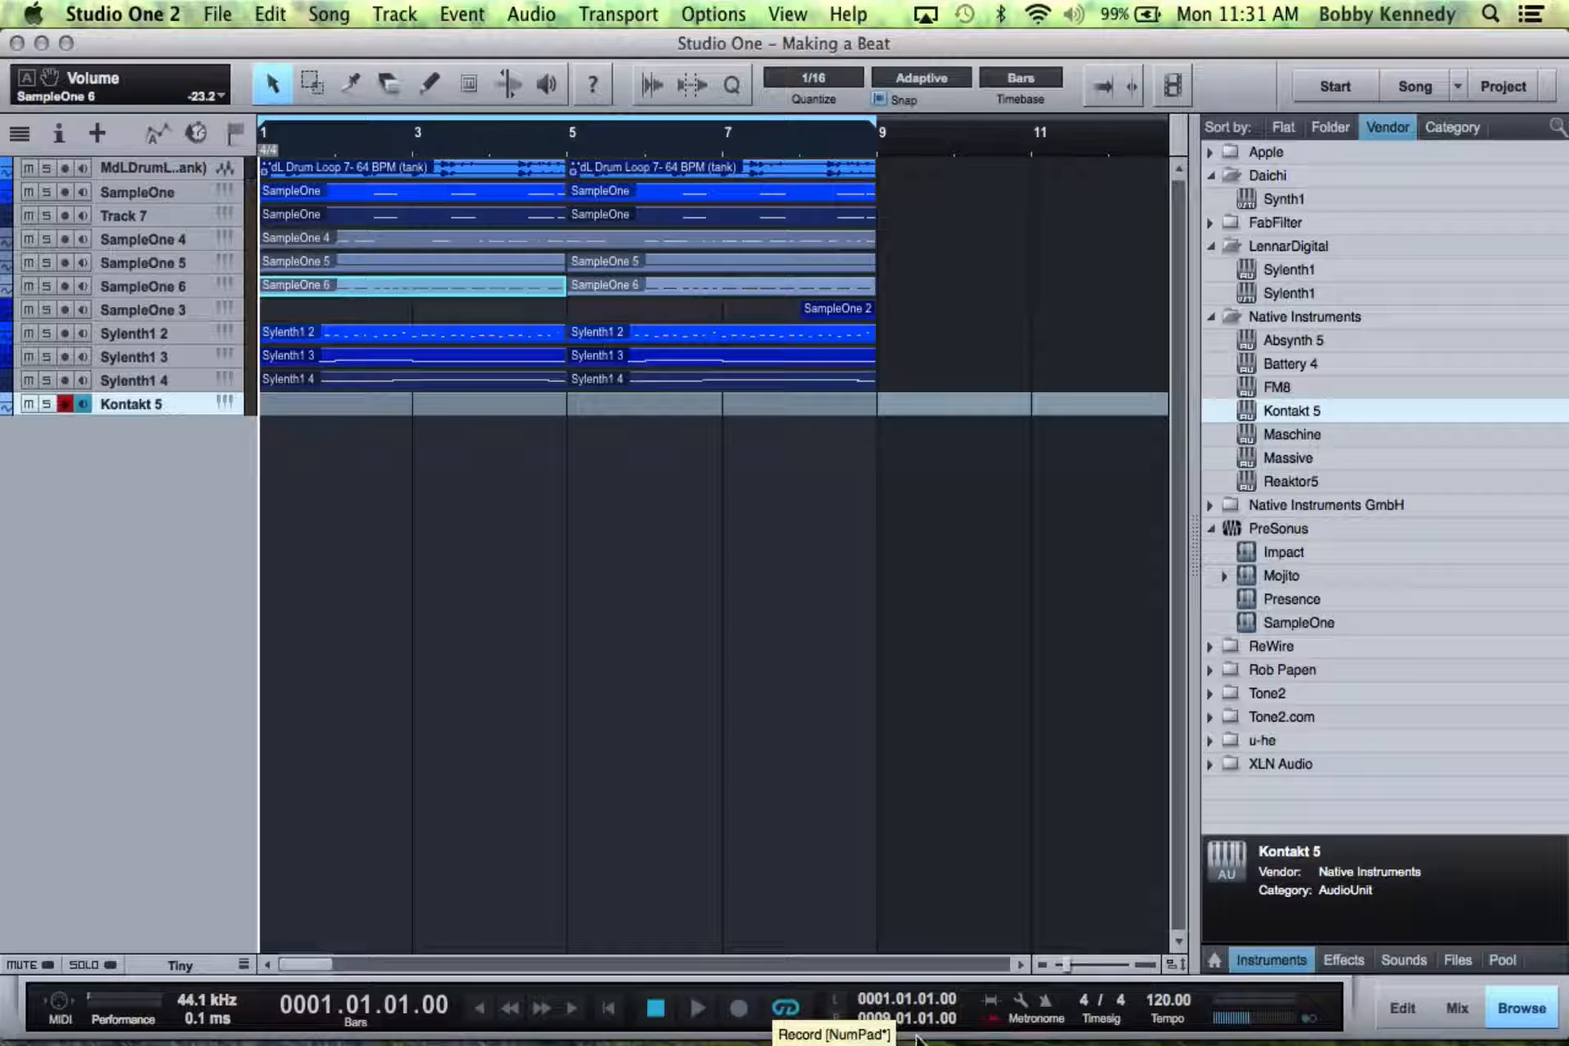
# - Turn on the metronome, draw an empty Kontakt 5 clip from bar 1 to bar 5 and open it in the note editor
pyautogui.click(1045, 999)
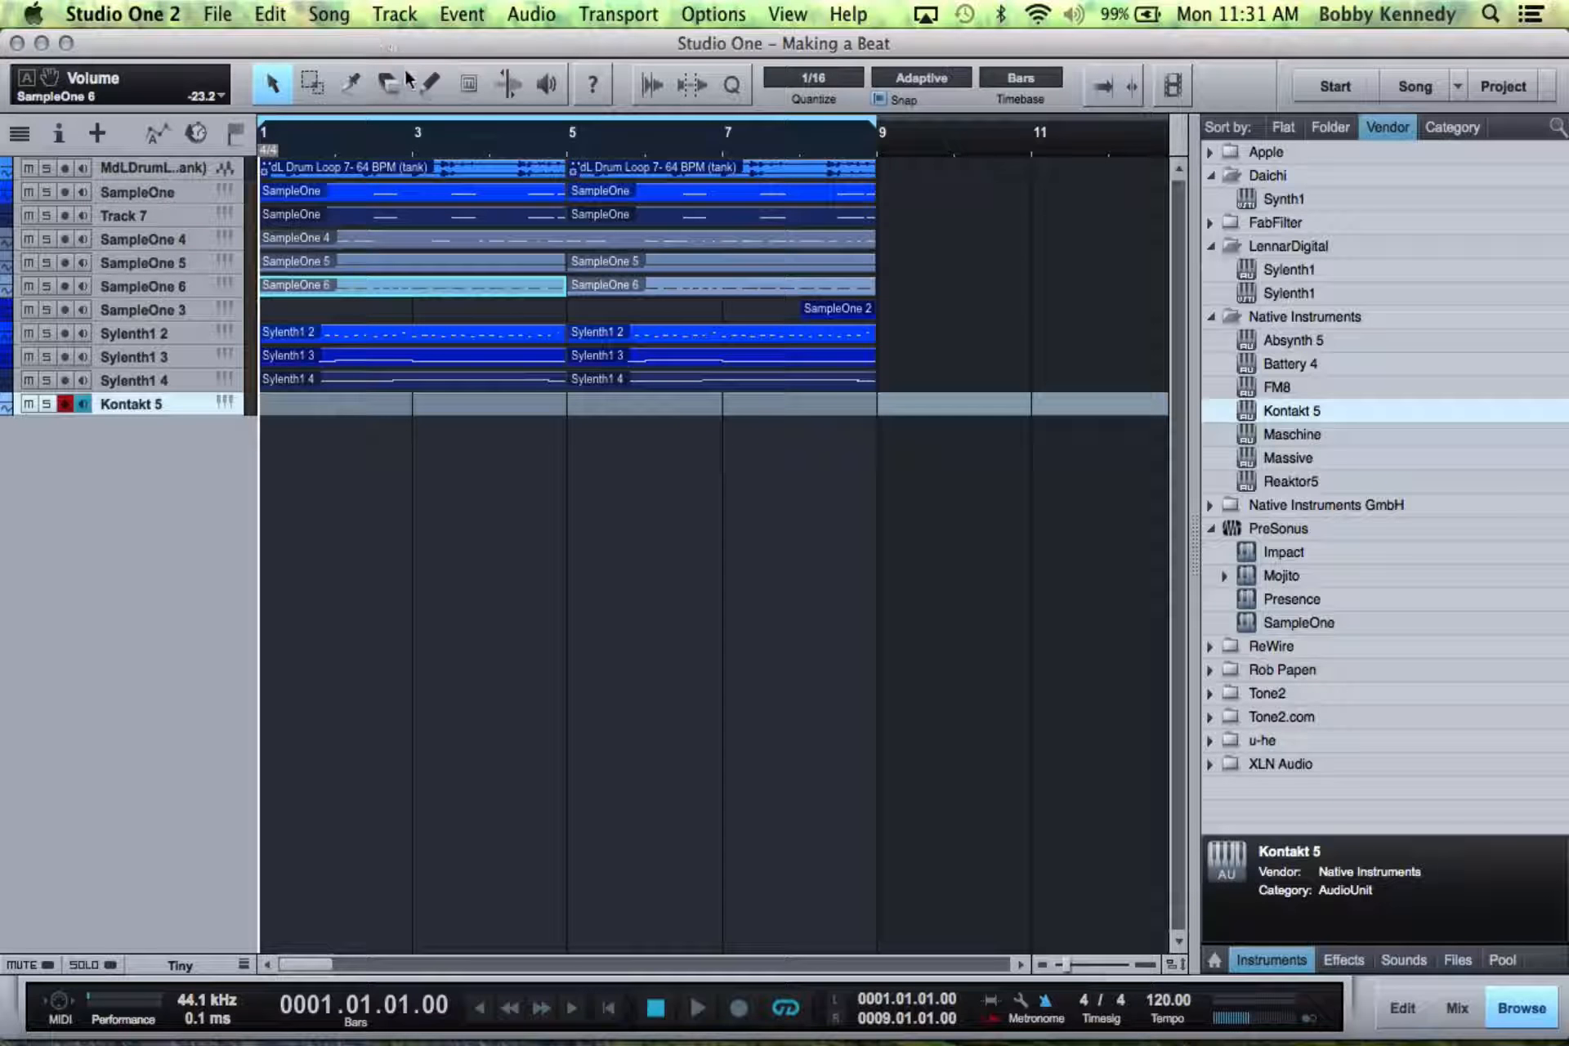
pyautogui.click(429, 83)
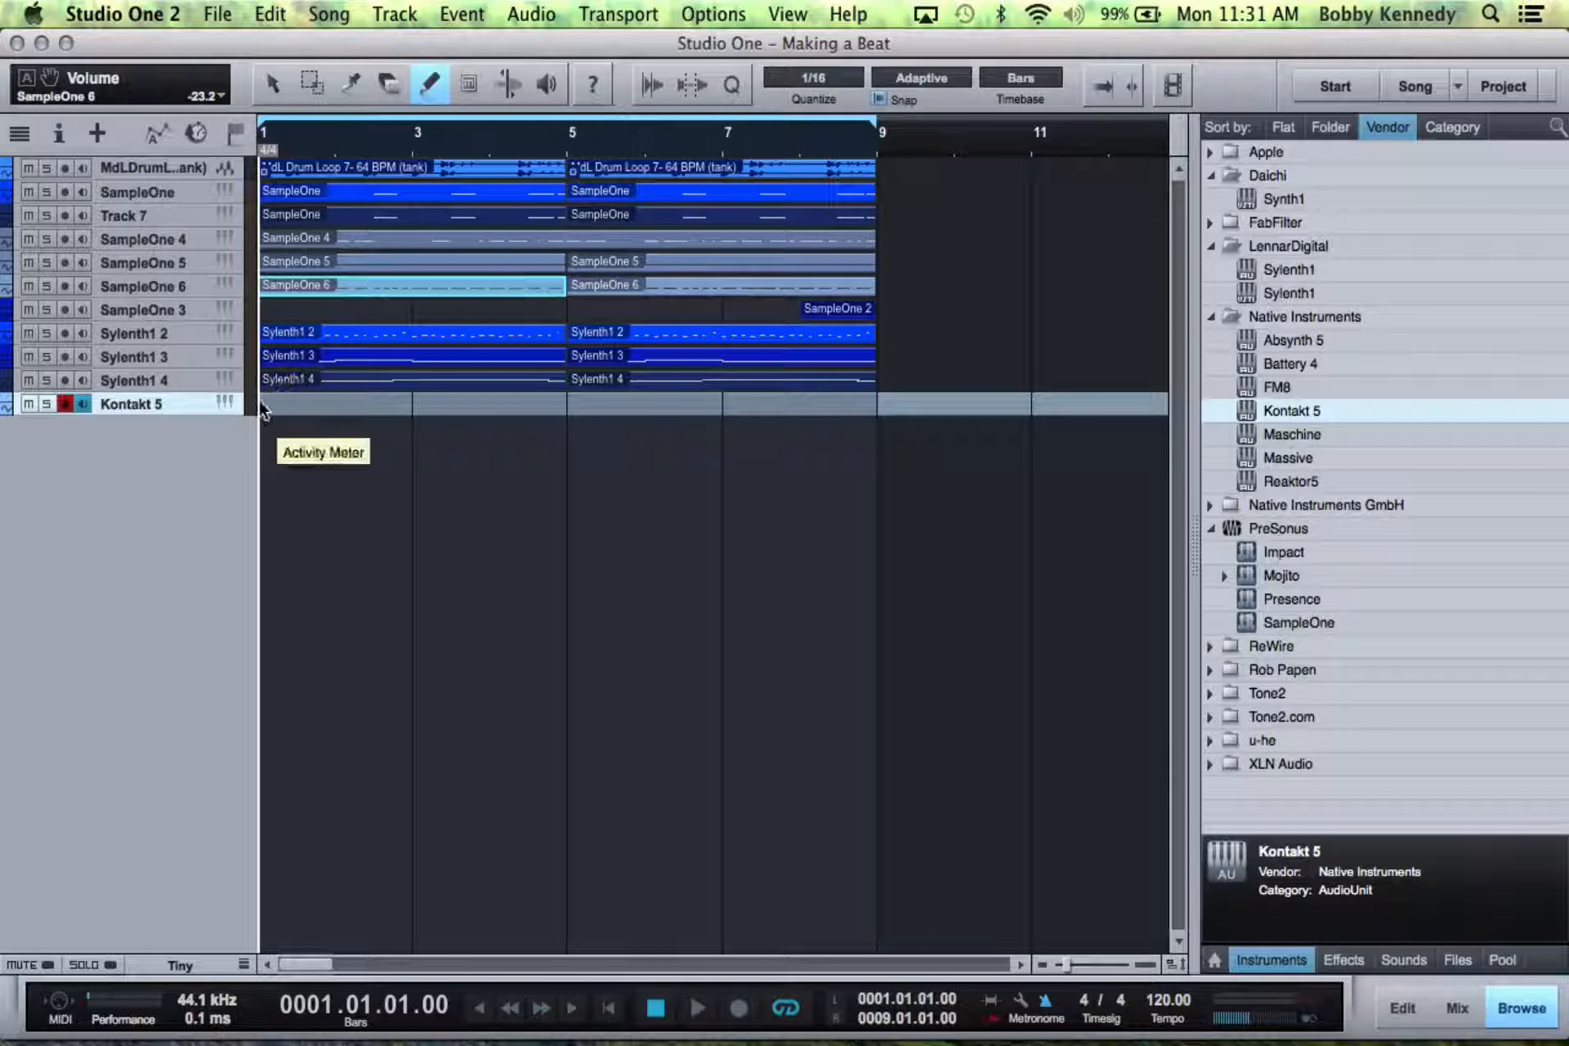
pyautogui.moveTo(263, 404)
pyautogui.mouseDown()
pyautogui.moveTo(501, 417)
pyautogui.moveTo(557, 445)
pyautogui.moveTo(572, 435)
pyautogui.mouseUp()
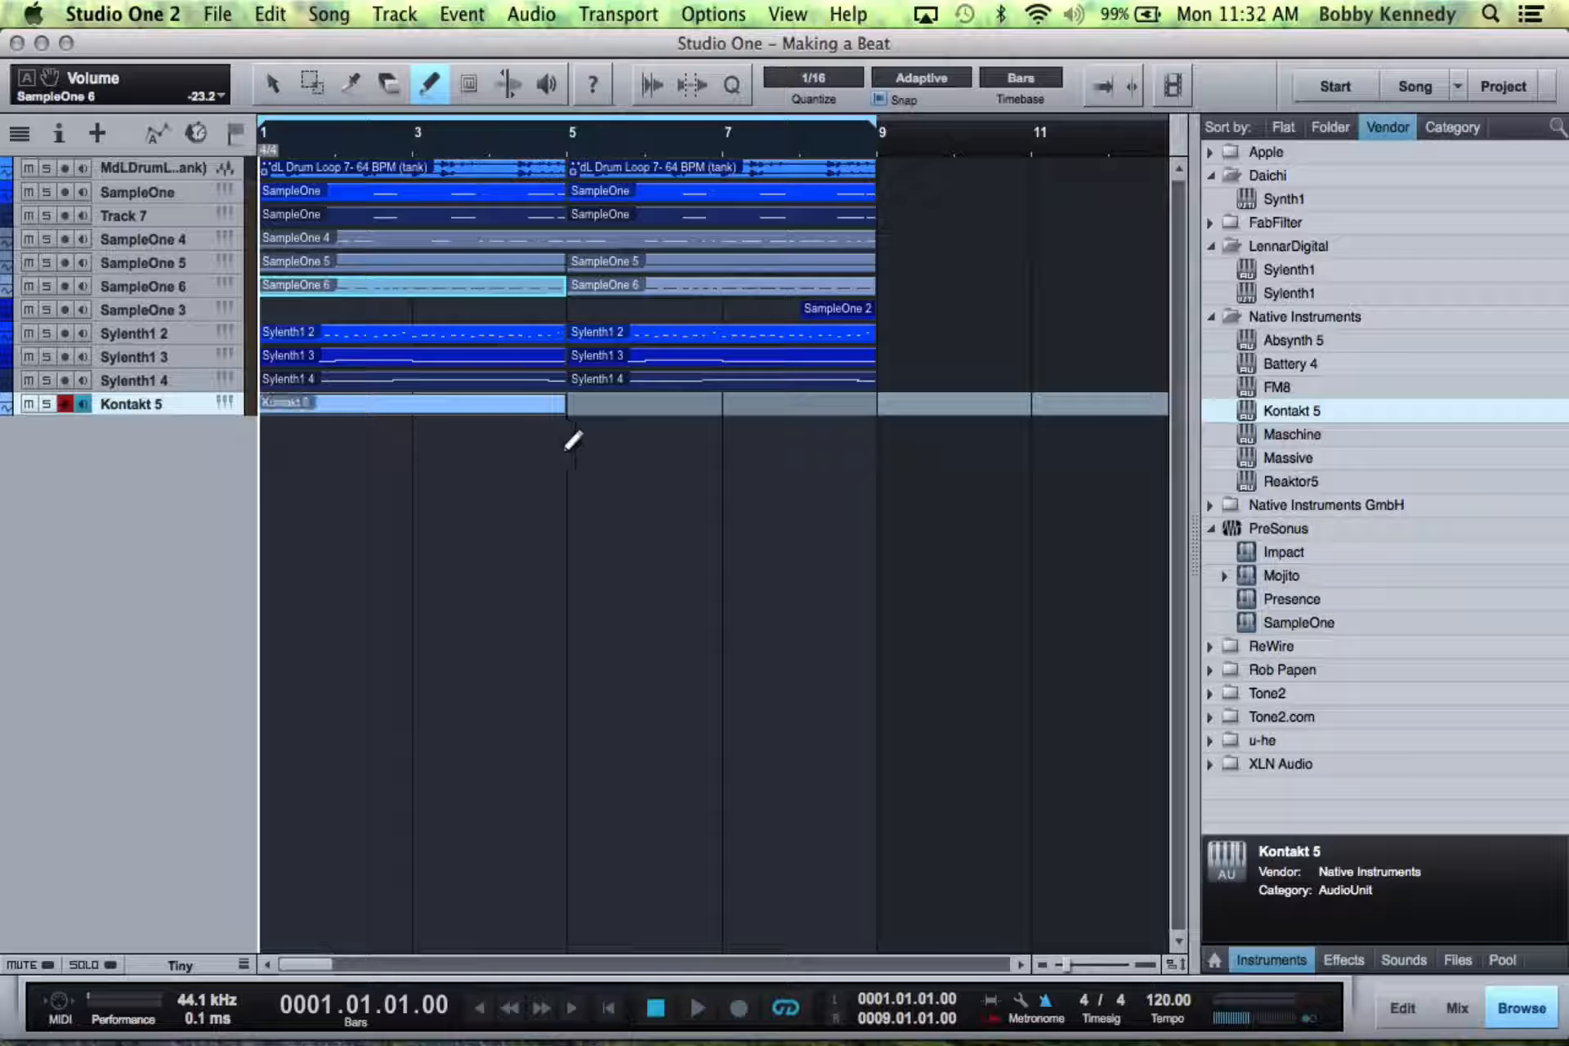
pyautogui.press('1')
pyautogui.doubleClick(473, 411)
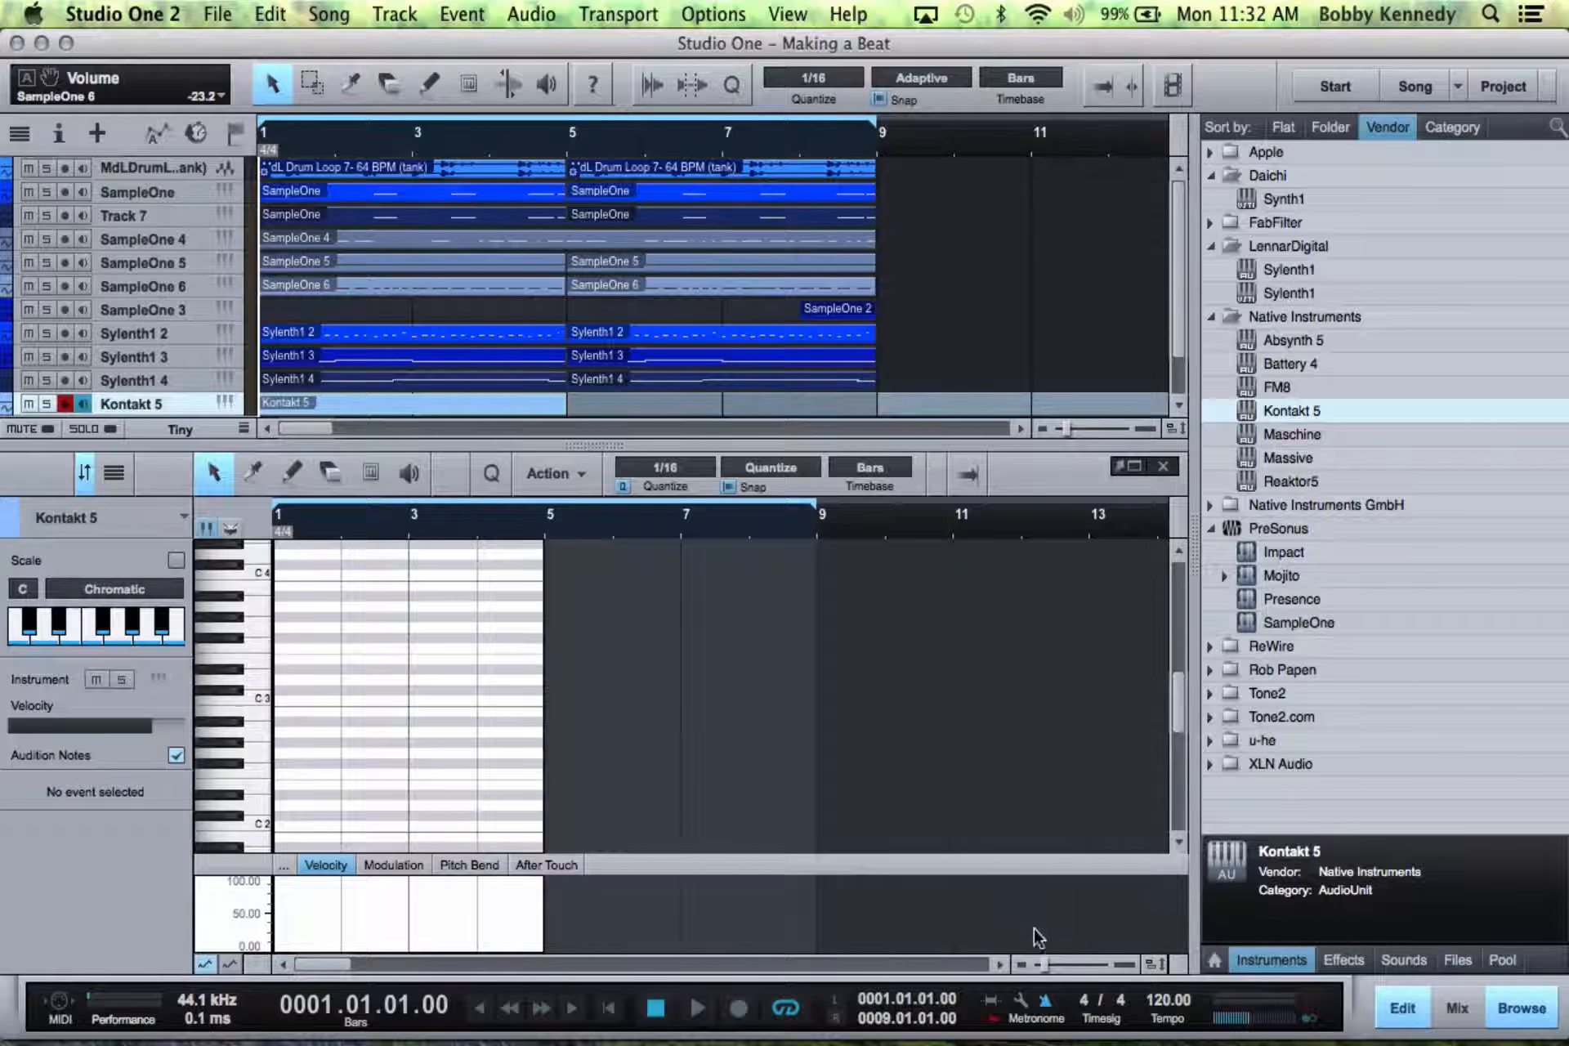
# - Build a one-bar chord of D#4, F#4 and A#4 in bar 1 of the Kontakt 5 clip
pyautogui.moveTo(1045, 966); pyautogui.dragTo(1059, 968)
pyautogui.scroll(2, 858, 746)
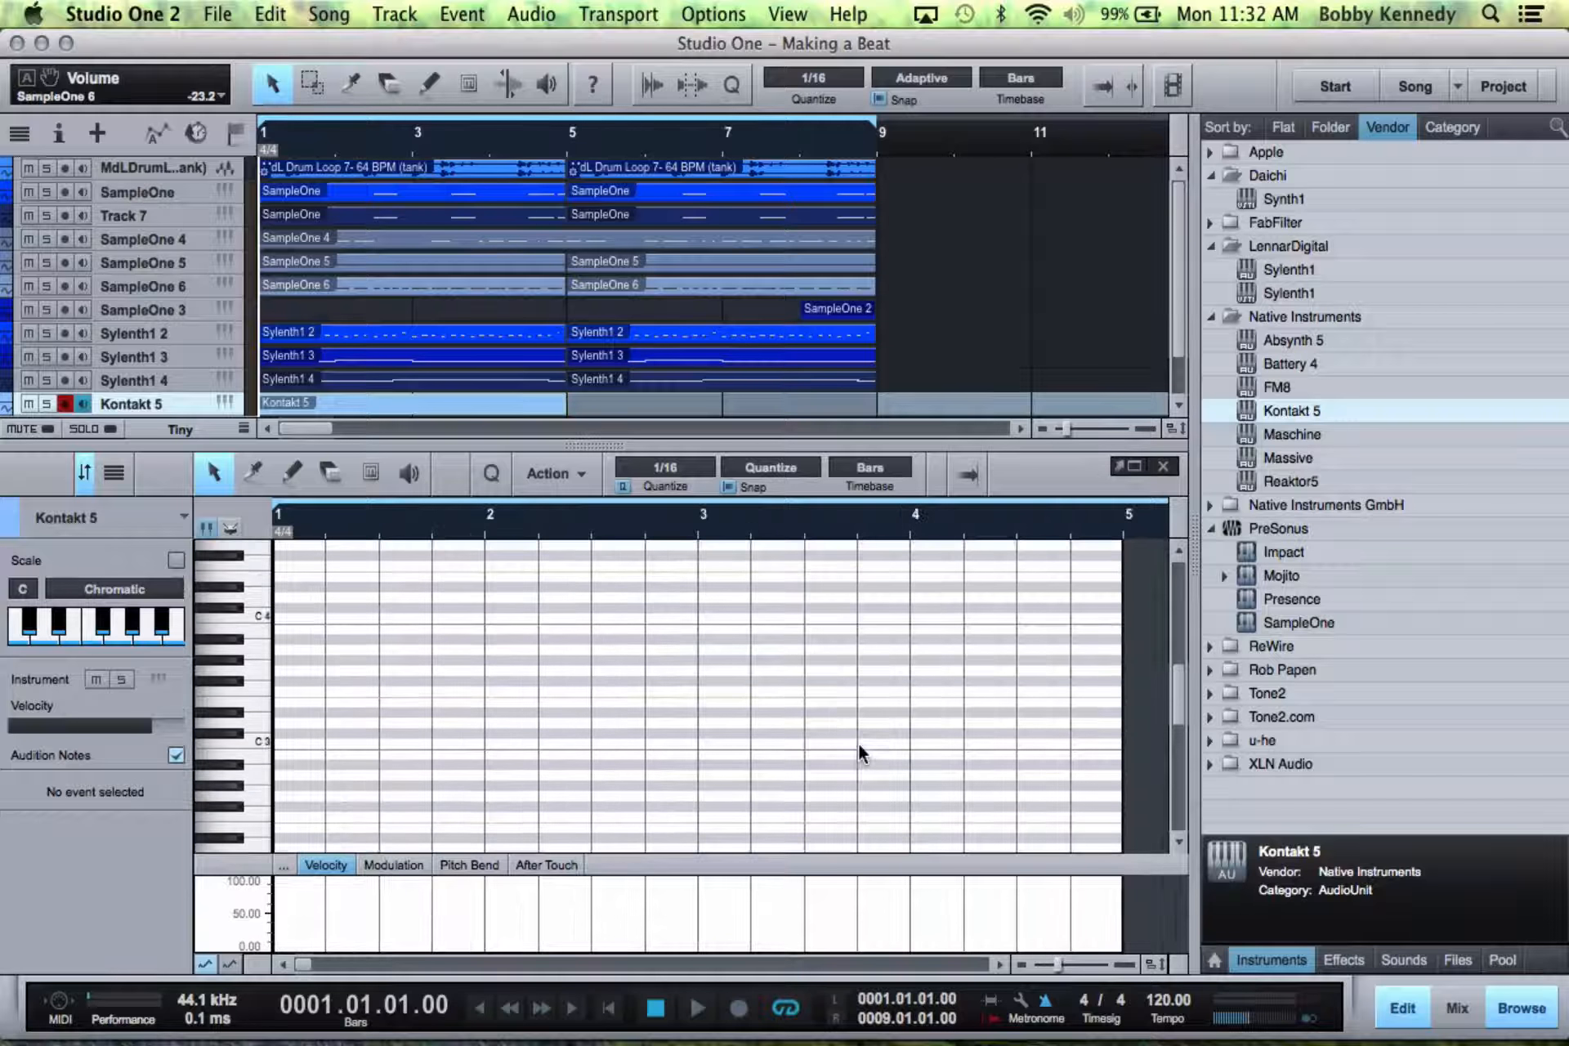
pyautogui.scroll(5, 787, 713)
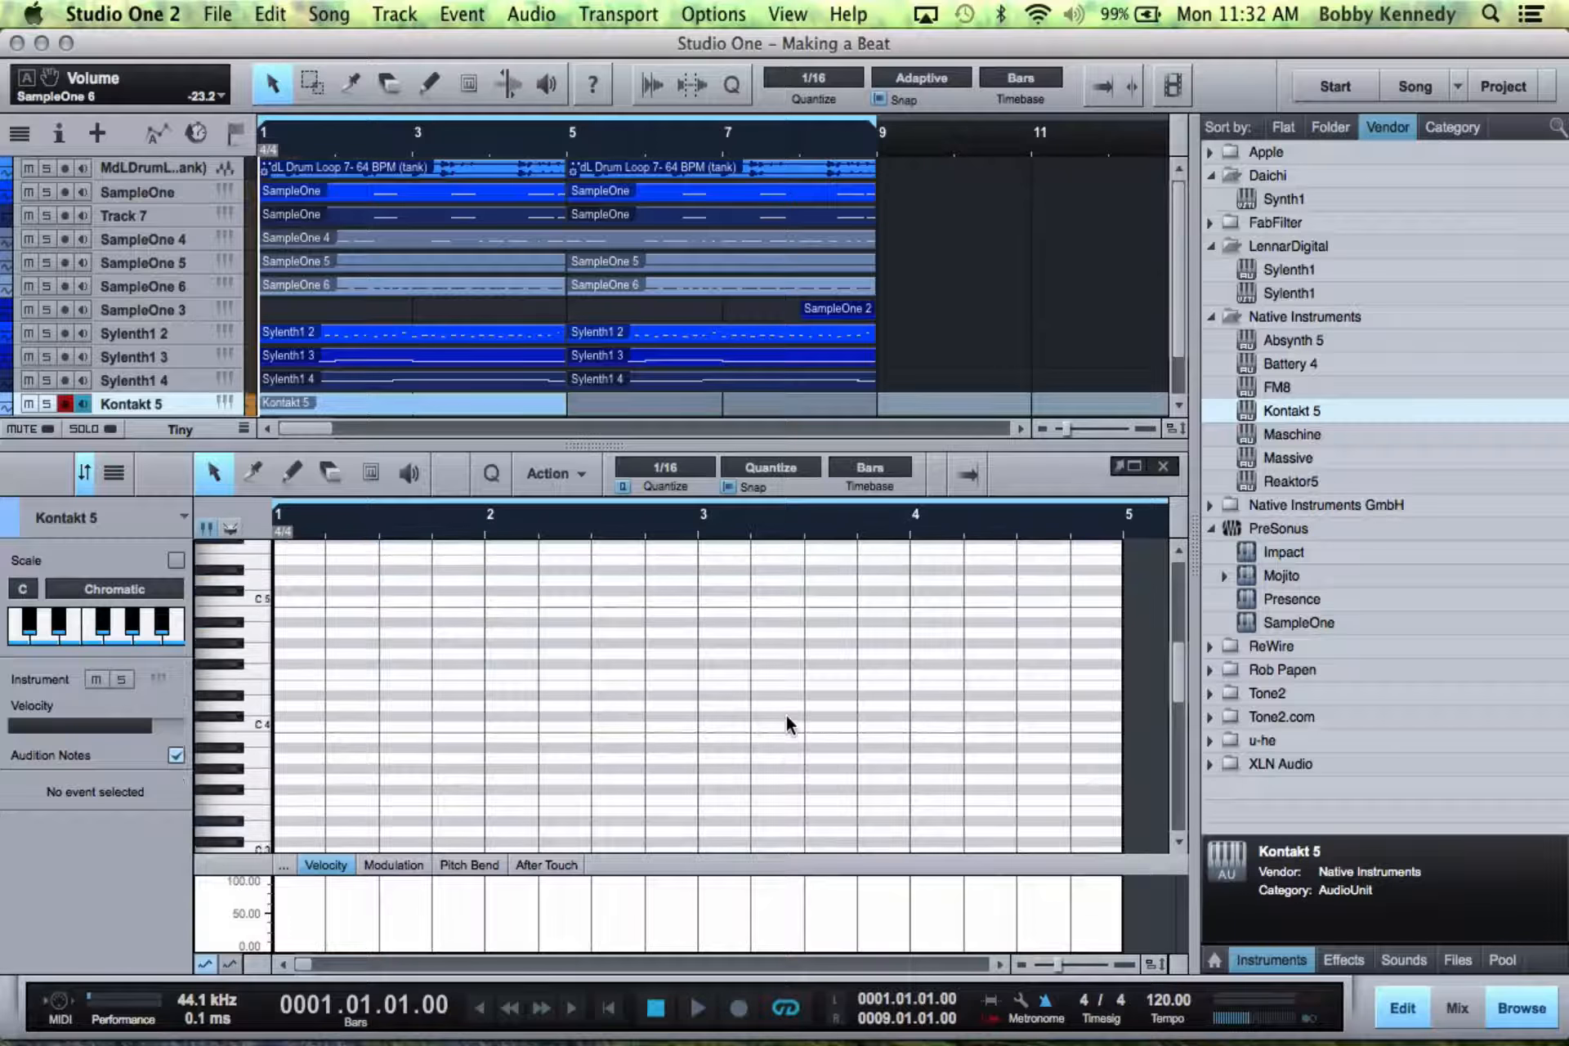
pyautogui.click(292, 472)
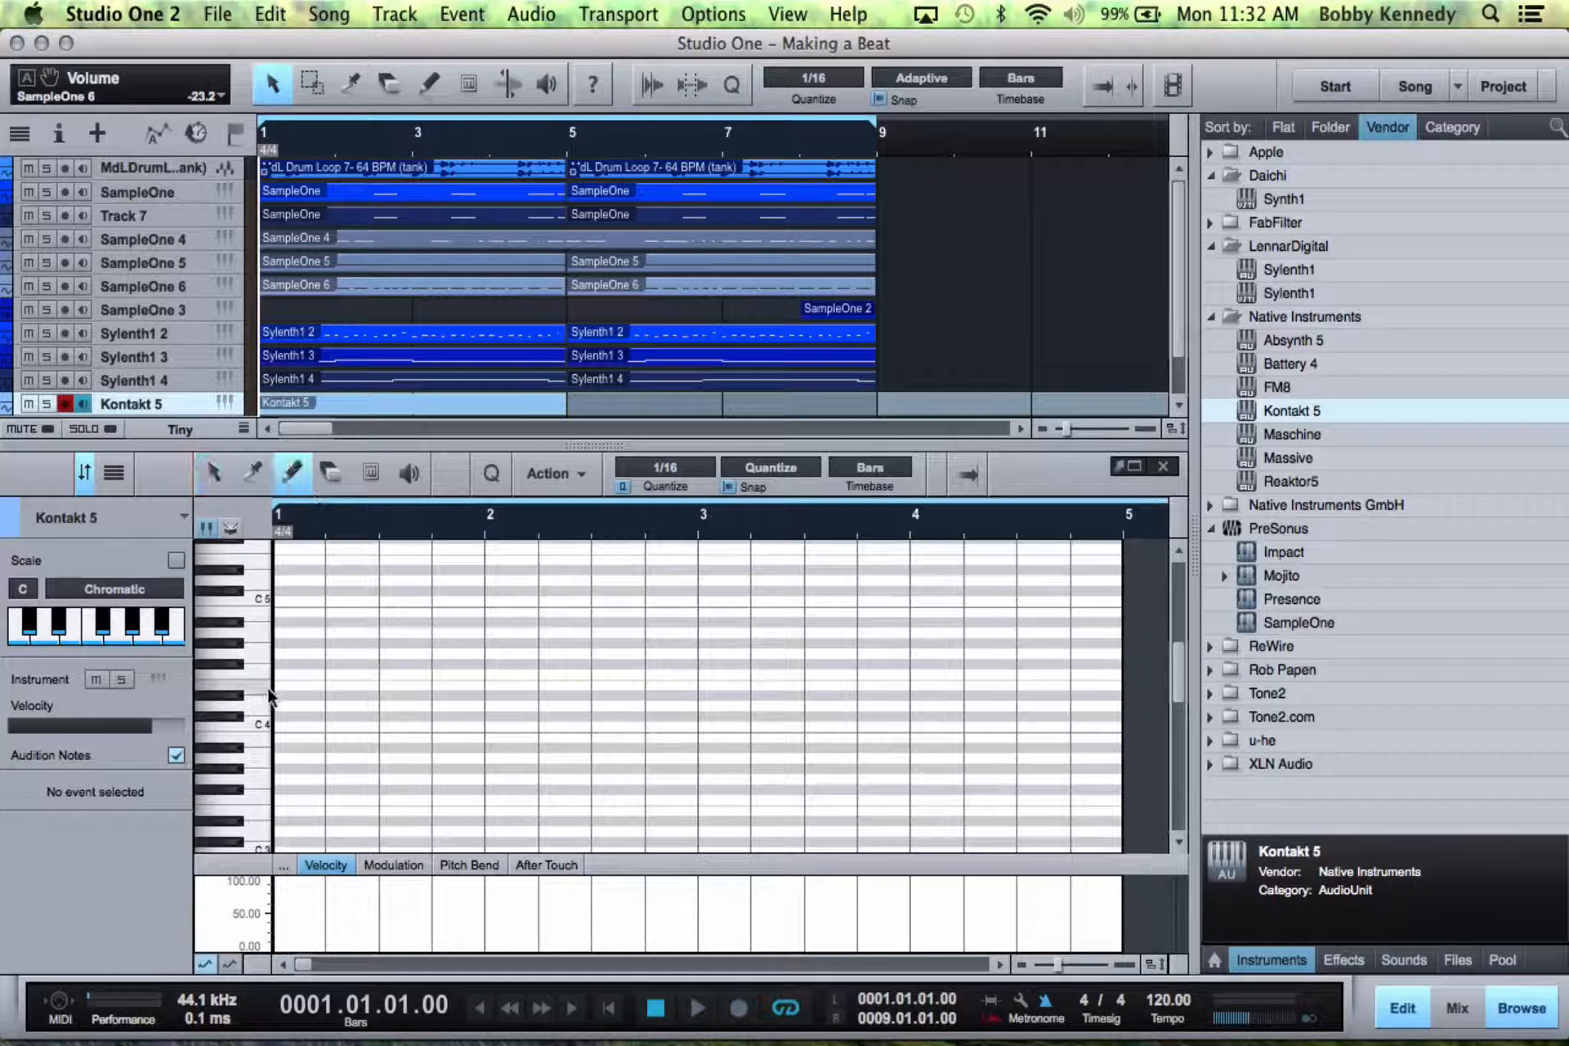
pyautogui.click(280, 685)
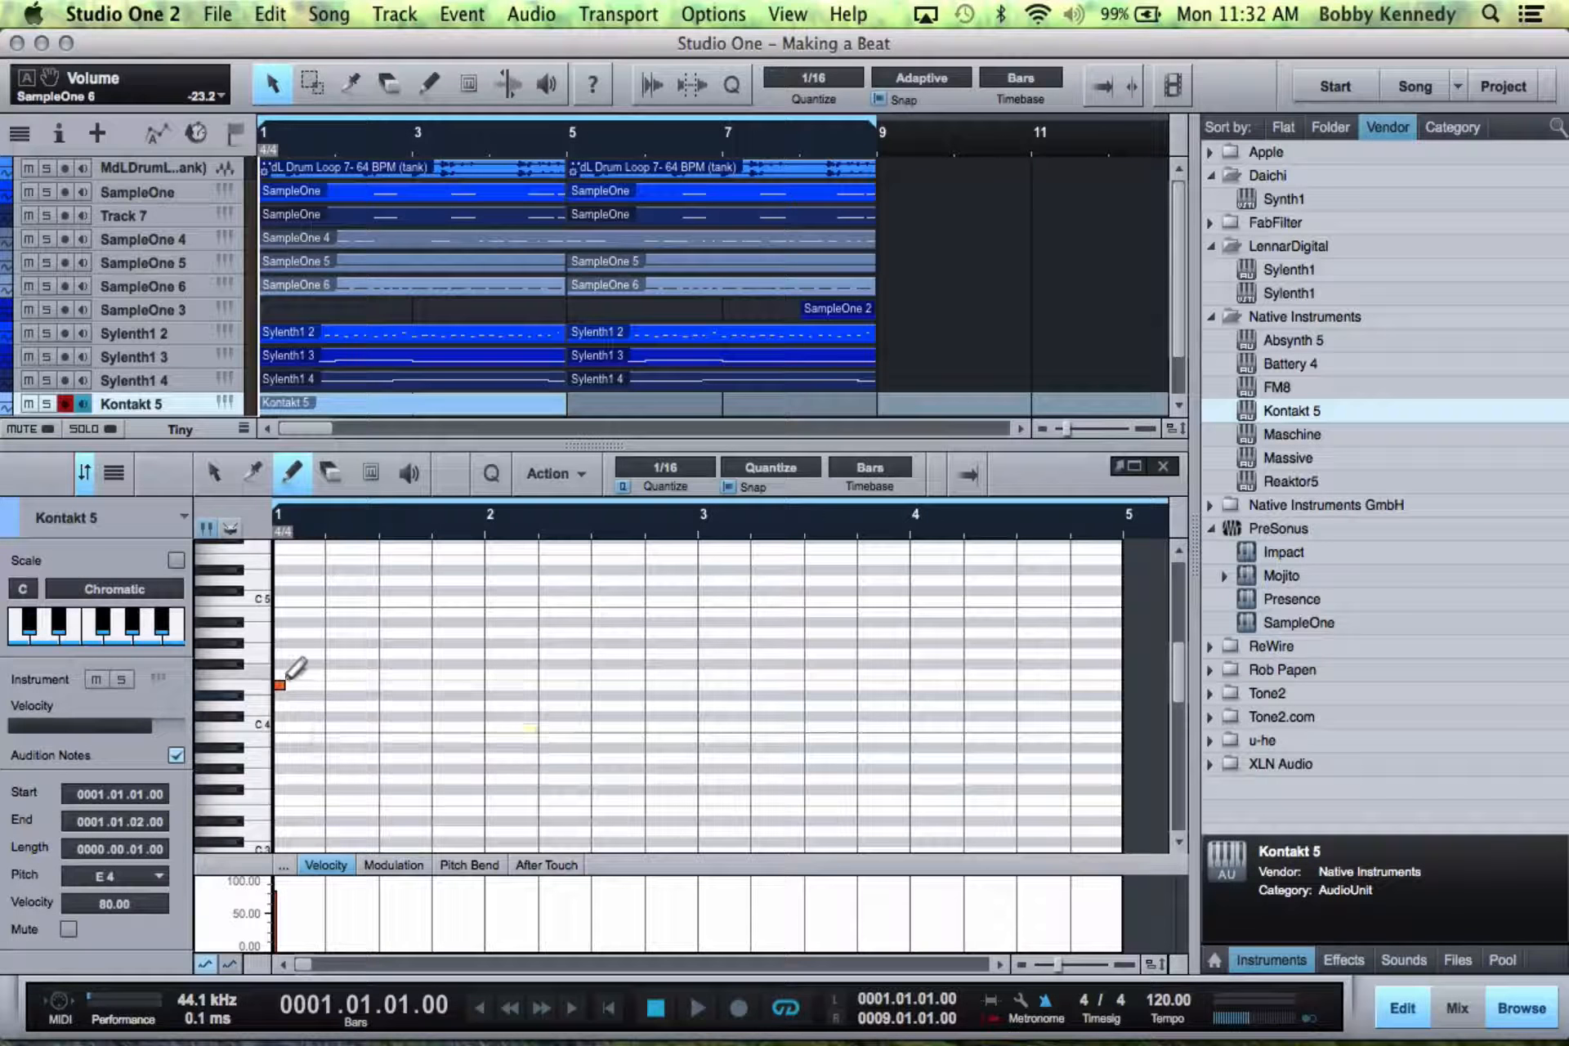
pyautogui.press('1')
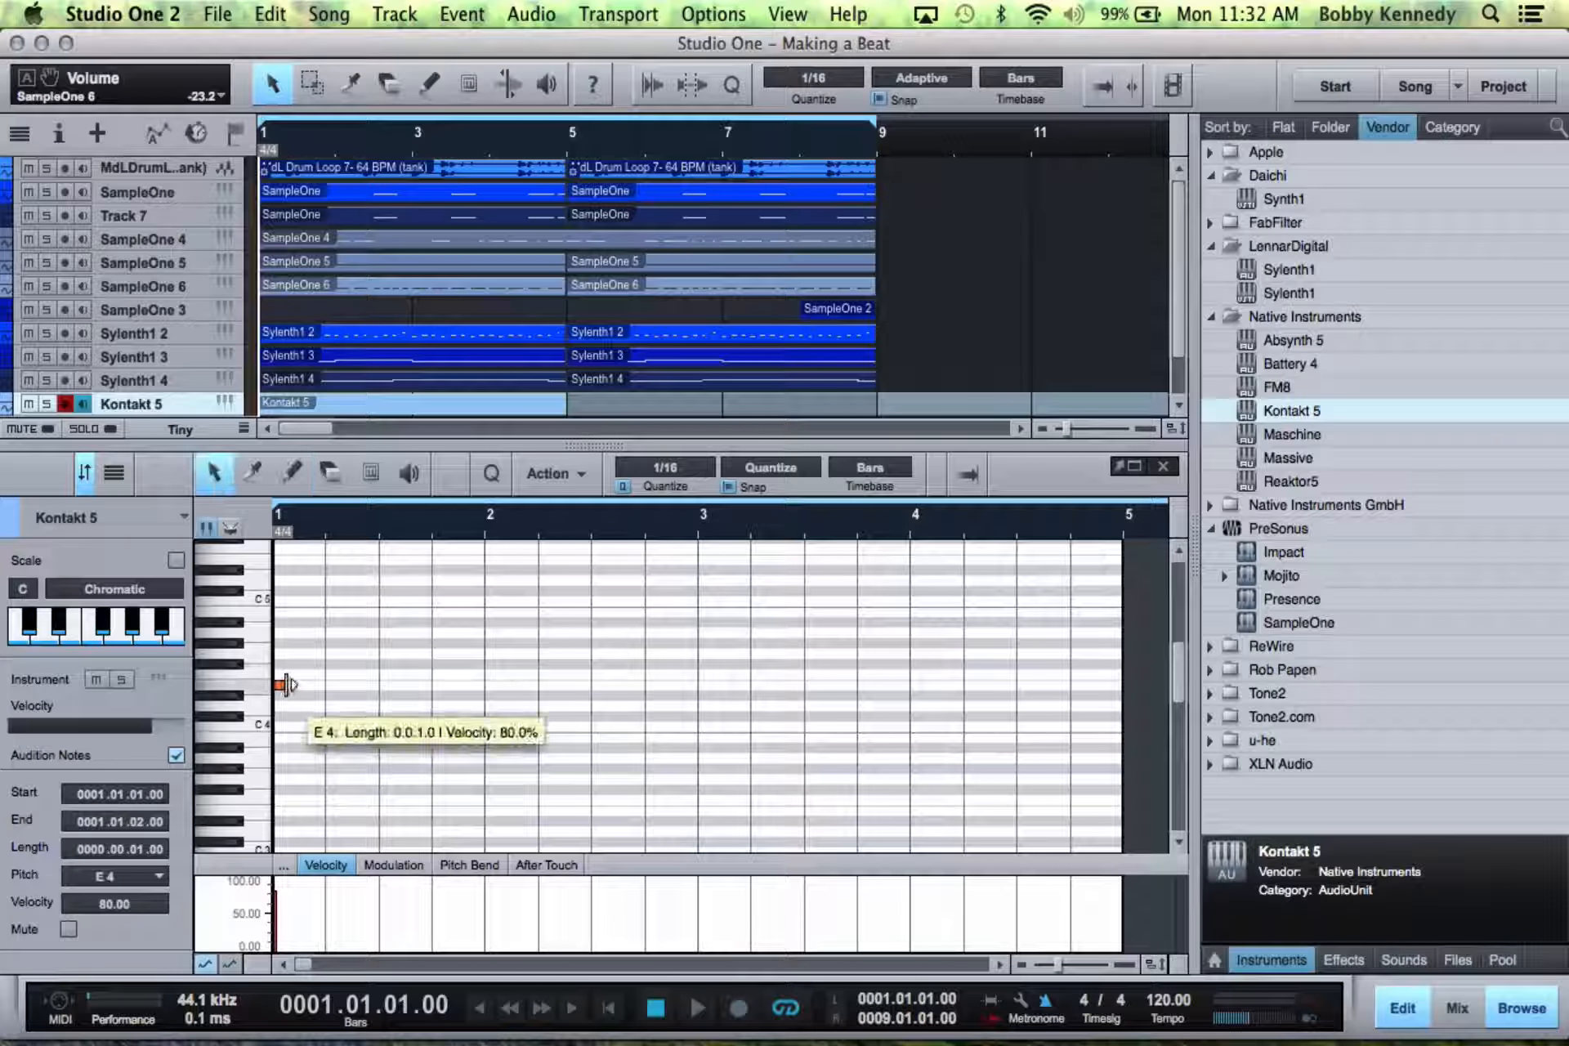
pyautogui.moveTo(283, 685)
pyautogui.mouseDown()
pyautogui.moveTo(482, 713)
pyautogui.moveTo(444, 695)
pyautogui.moveTo(435, 626)
pyautogui.mouseUp()
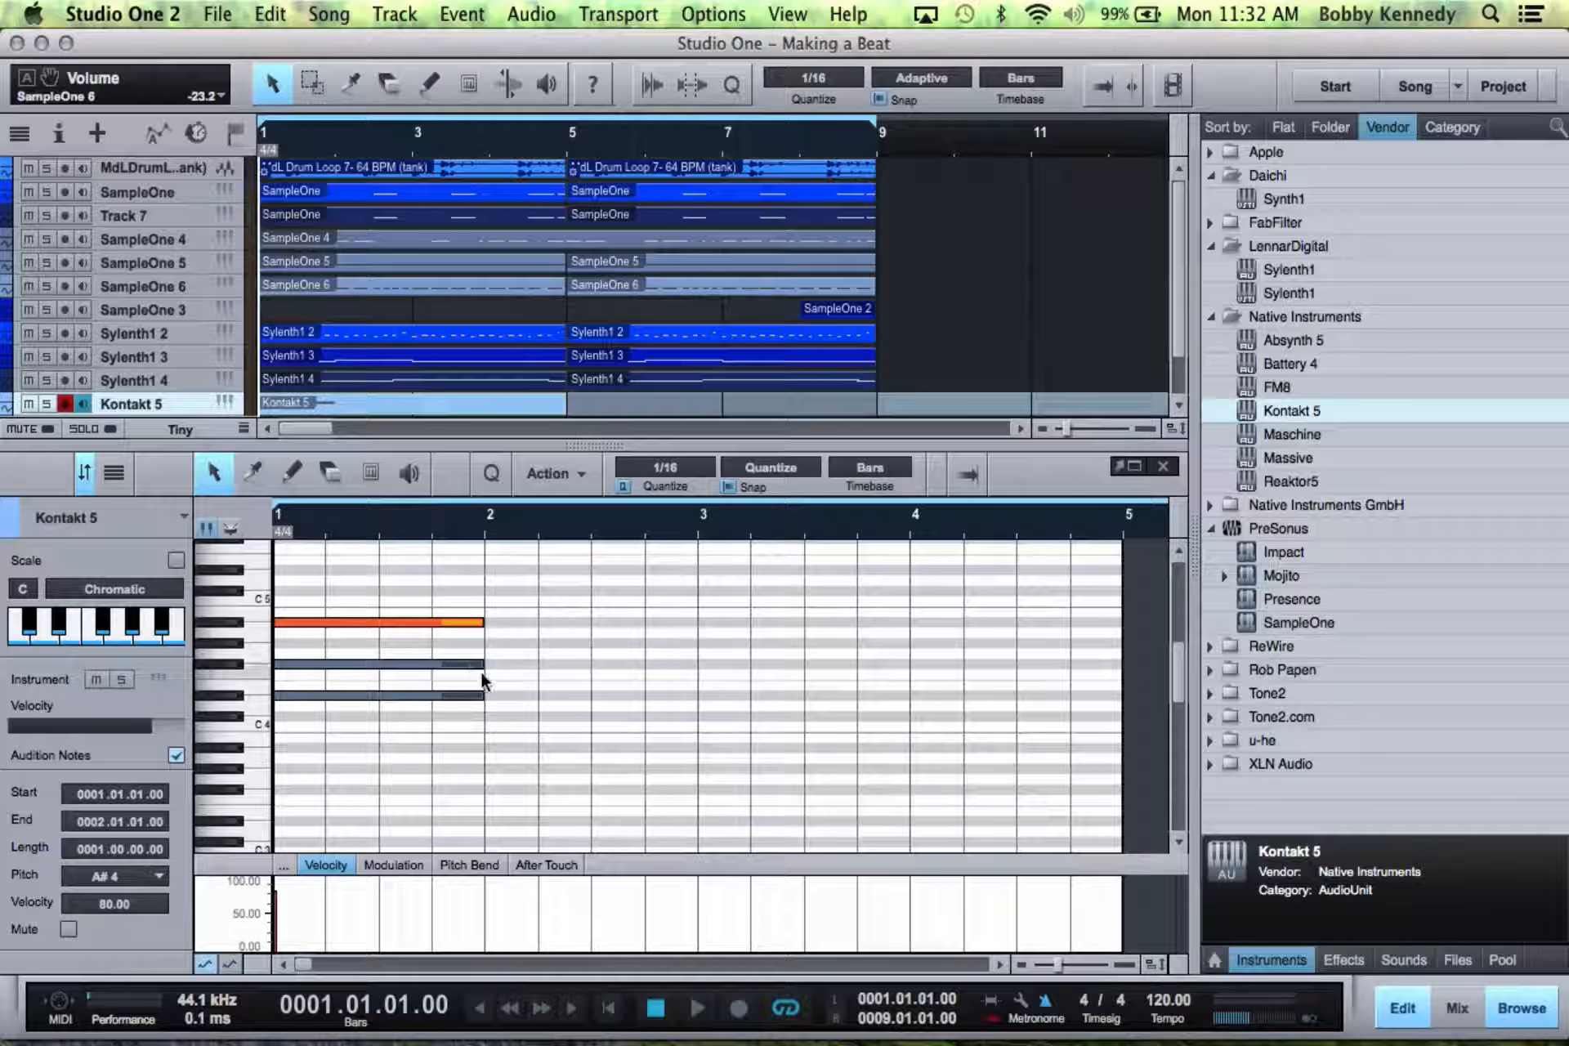
# - Copy the chord to bar 2 with its top note lowered to G#4, and build an A#3, D#4, F#4 chord in bar 3
pyautogui.click(515, 723)
pyautogui.moveTo(514, 716); pyautogui.dragTo(566, 626)
pyautogui.click(561, 618)
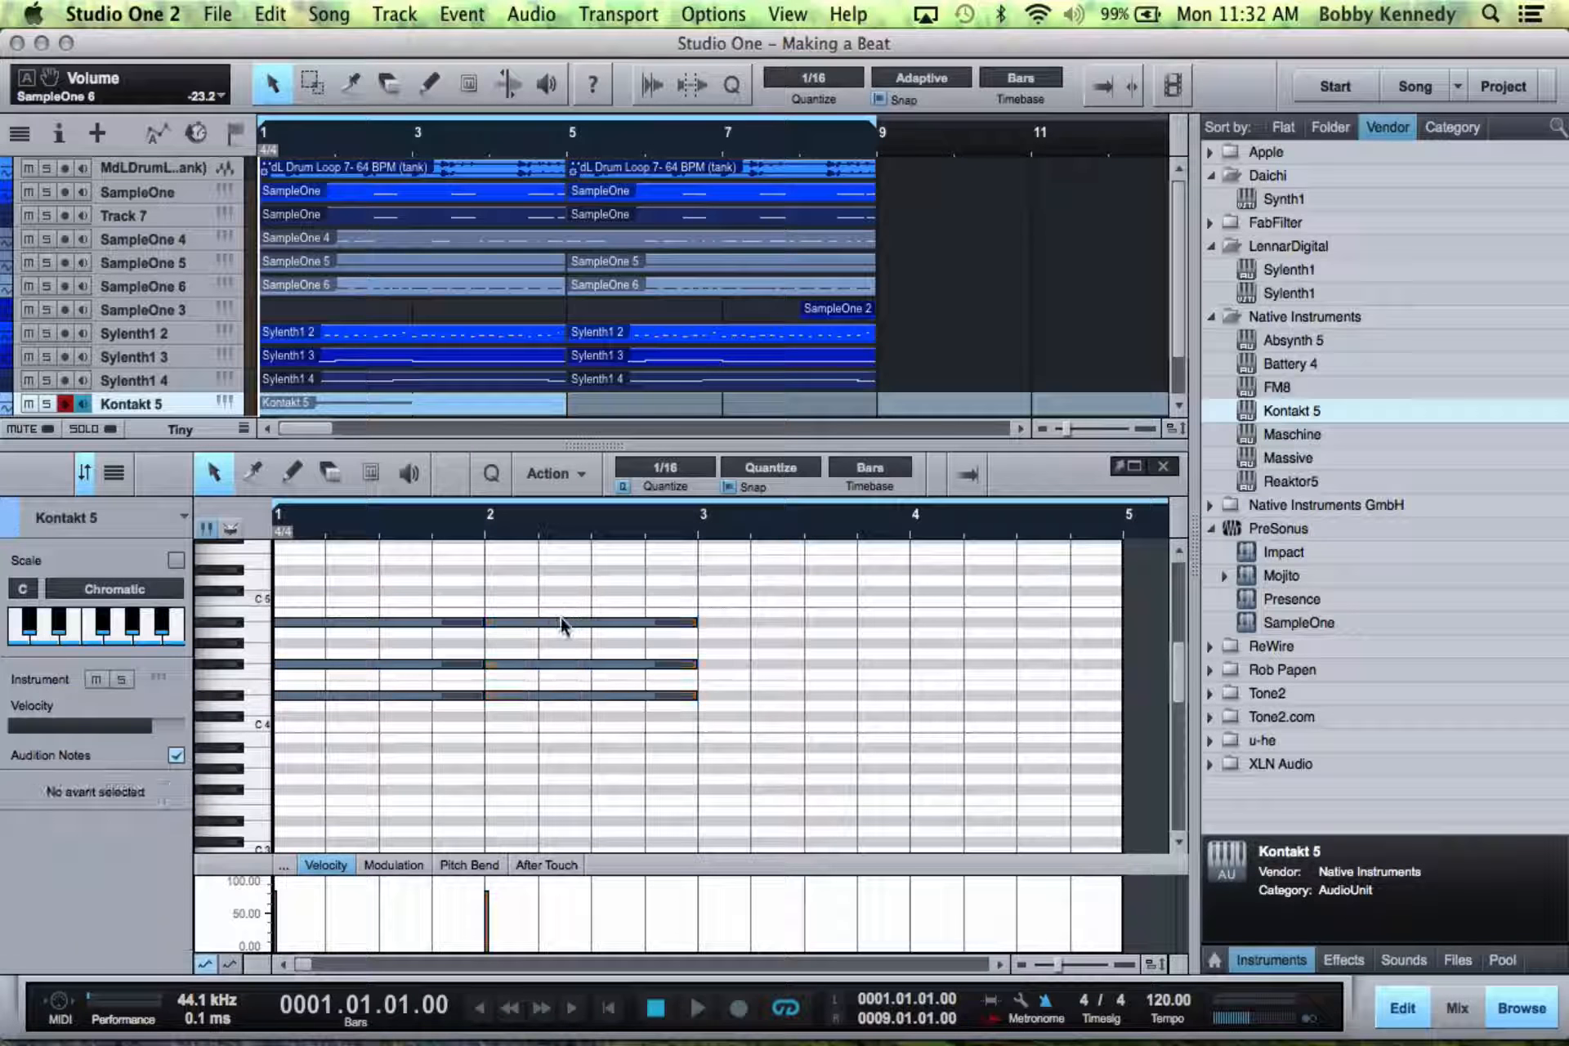
pyautogui.click(560, 623)
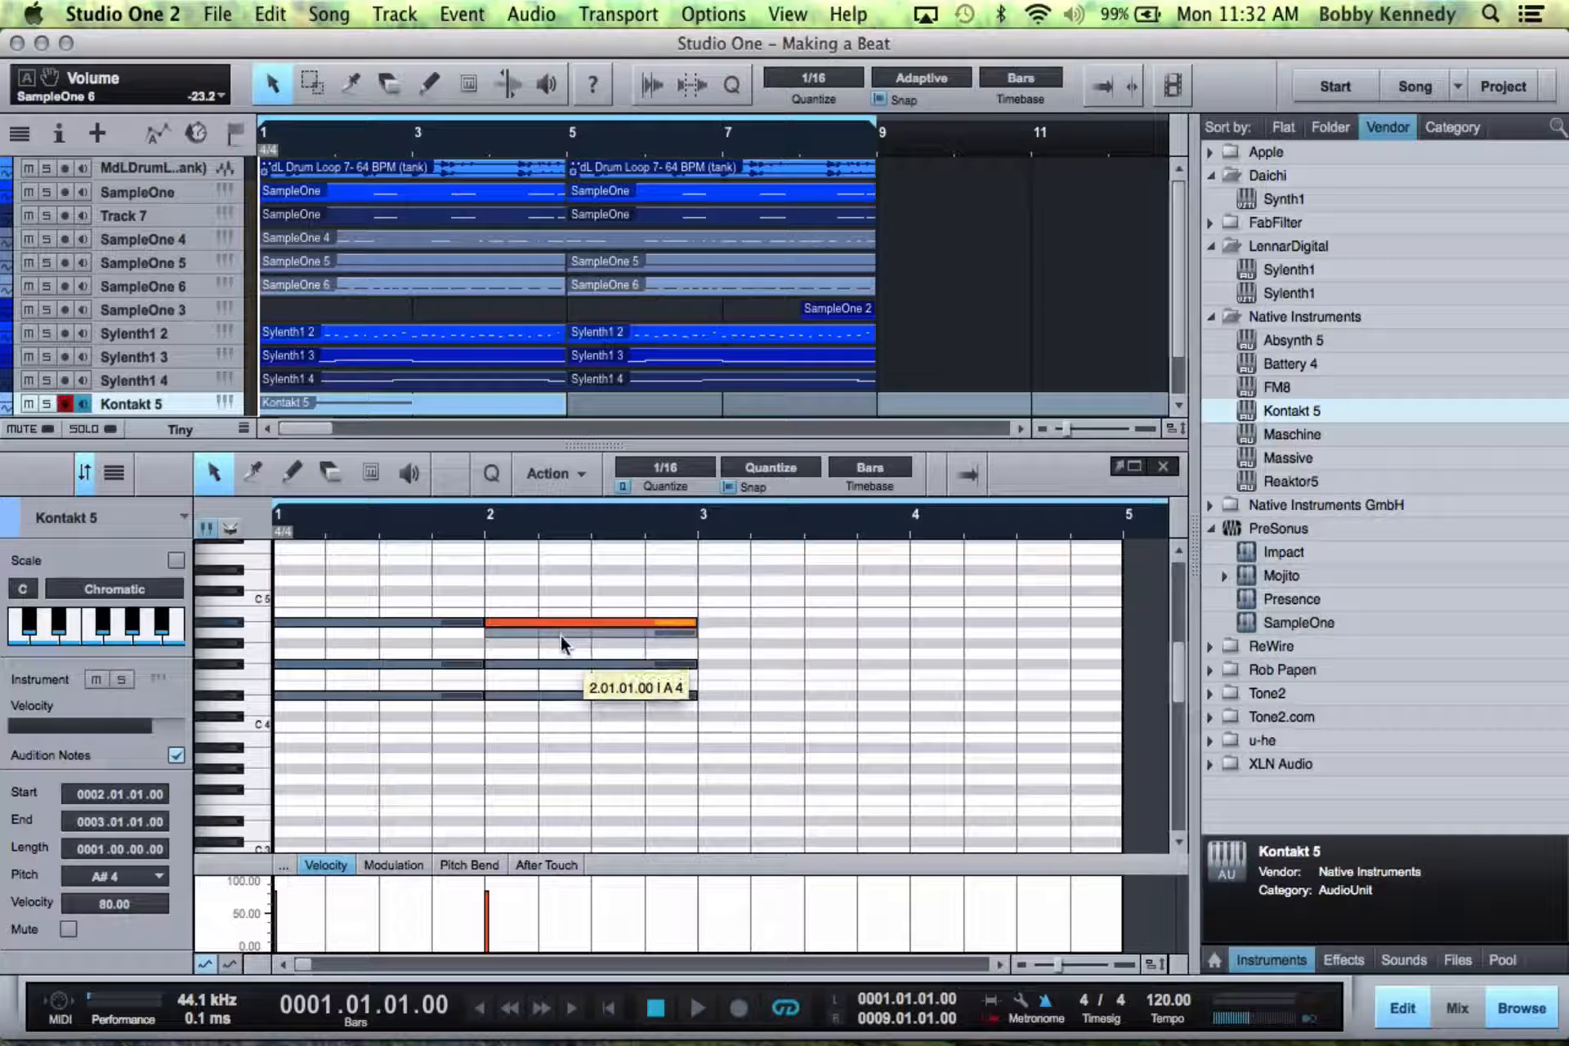
pyautogui.keyDown('alt'); pyautogui.moveTo(561, 629); pyautogui.dragTo(778, 664); pyautogui.keyUp('alt')
pyautogui.press('space')
pyautogui.press('space')
pyautogui.press('space')
# - Build a one-bar chord of A#3, C#4 and F4 in bar 4 and play it from bar 4
pyautogui.moveTo(779, 748); pyautogui.dragTo(972, 748)
pyautogui.moveTo(973, 748); pyautogui.dragTo(973, 675)
pyautogui.moveTo(973, 769); pyautogui.dragTo(973, 718)
pyautogui.click(912, 520)
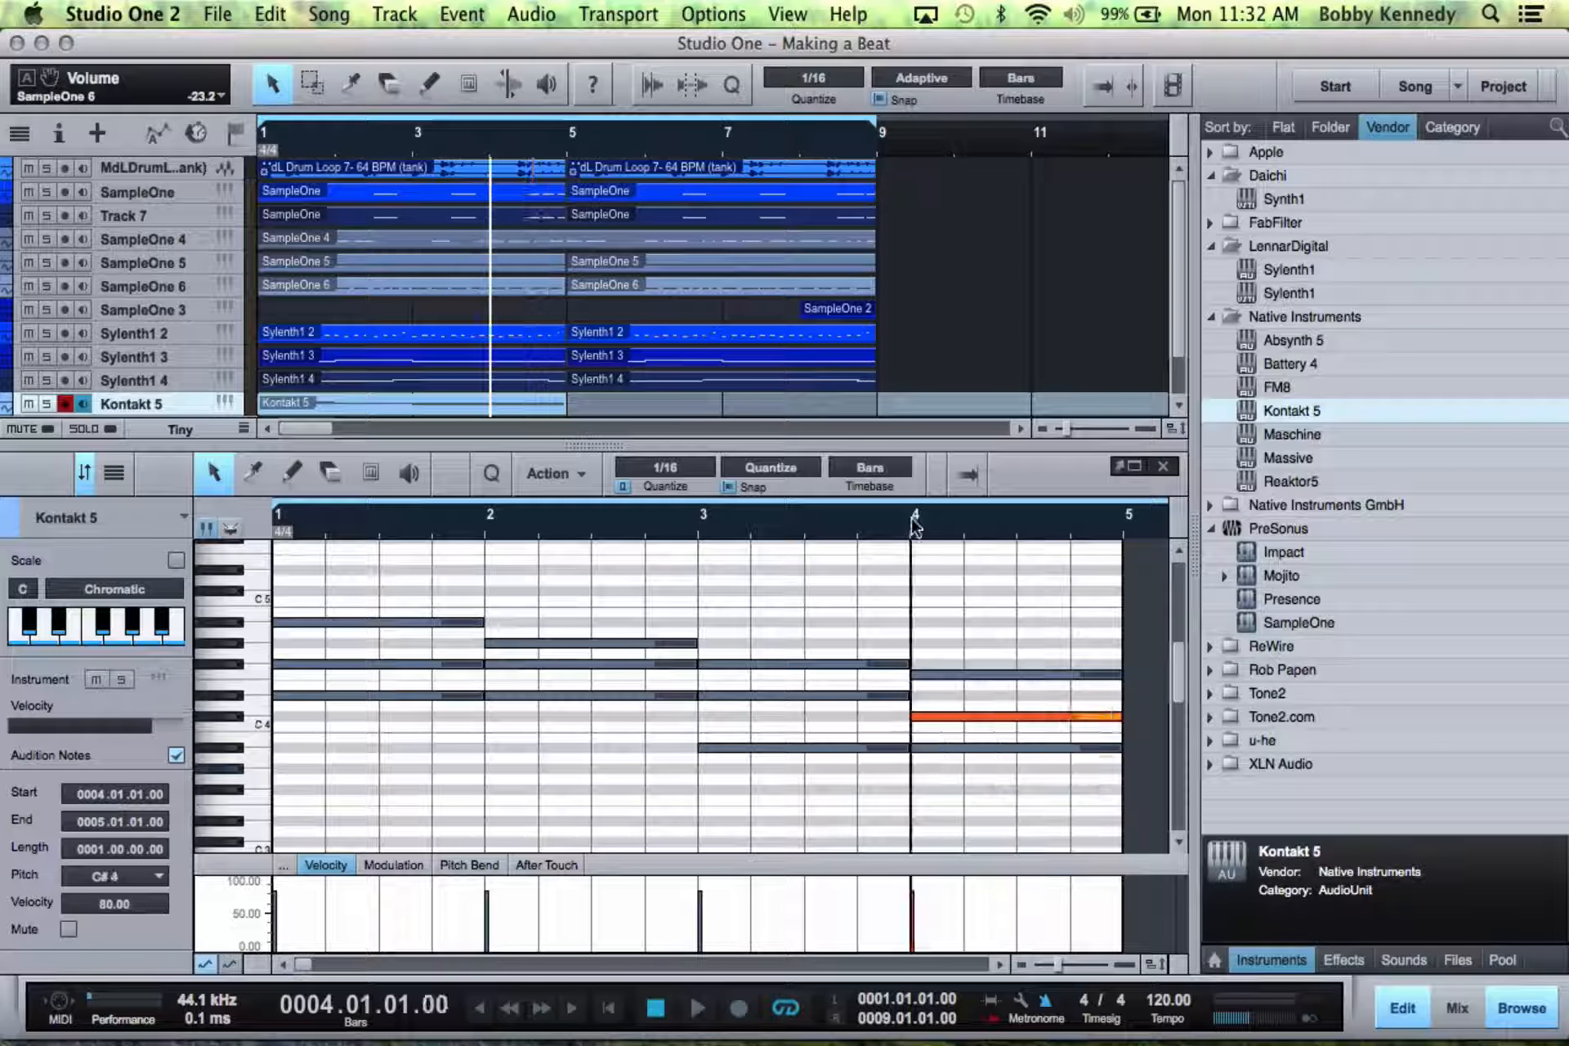
pyautogui.press('space')
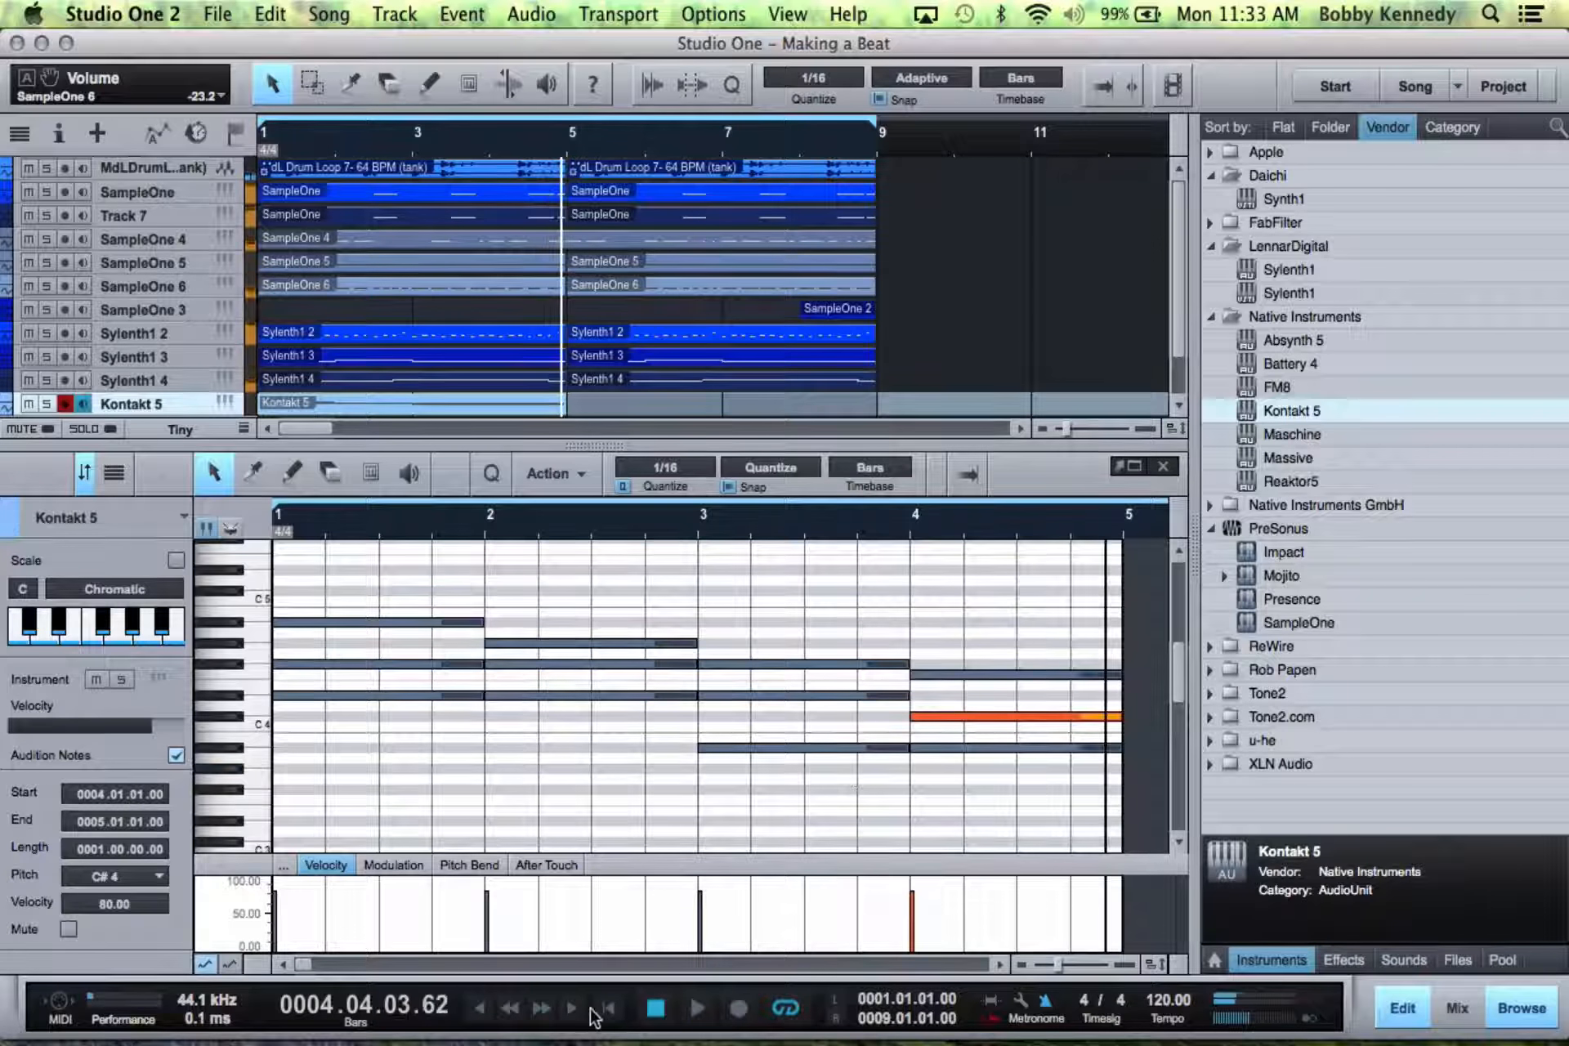
# - Play the chord progression from the beginning and copy the Kontakt 5 clip to bar 5
pyautogui.click(609, 1009)
pyautogui.press('space')
pyautogui.click(739, 767)
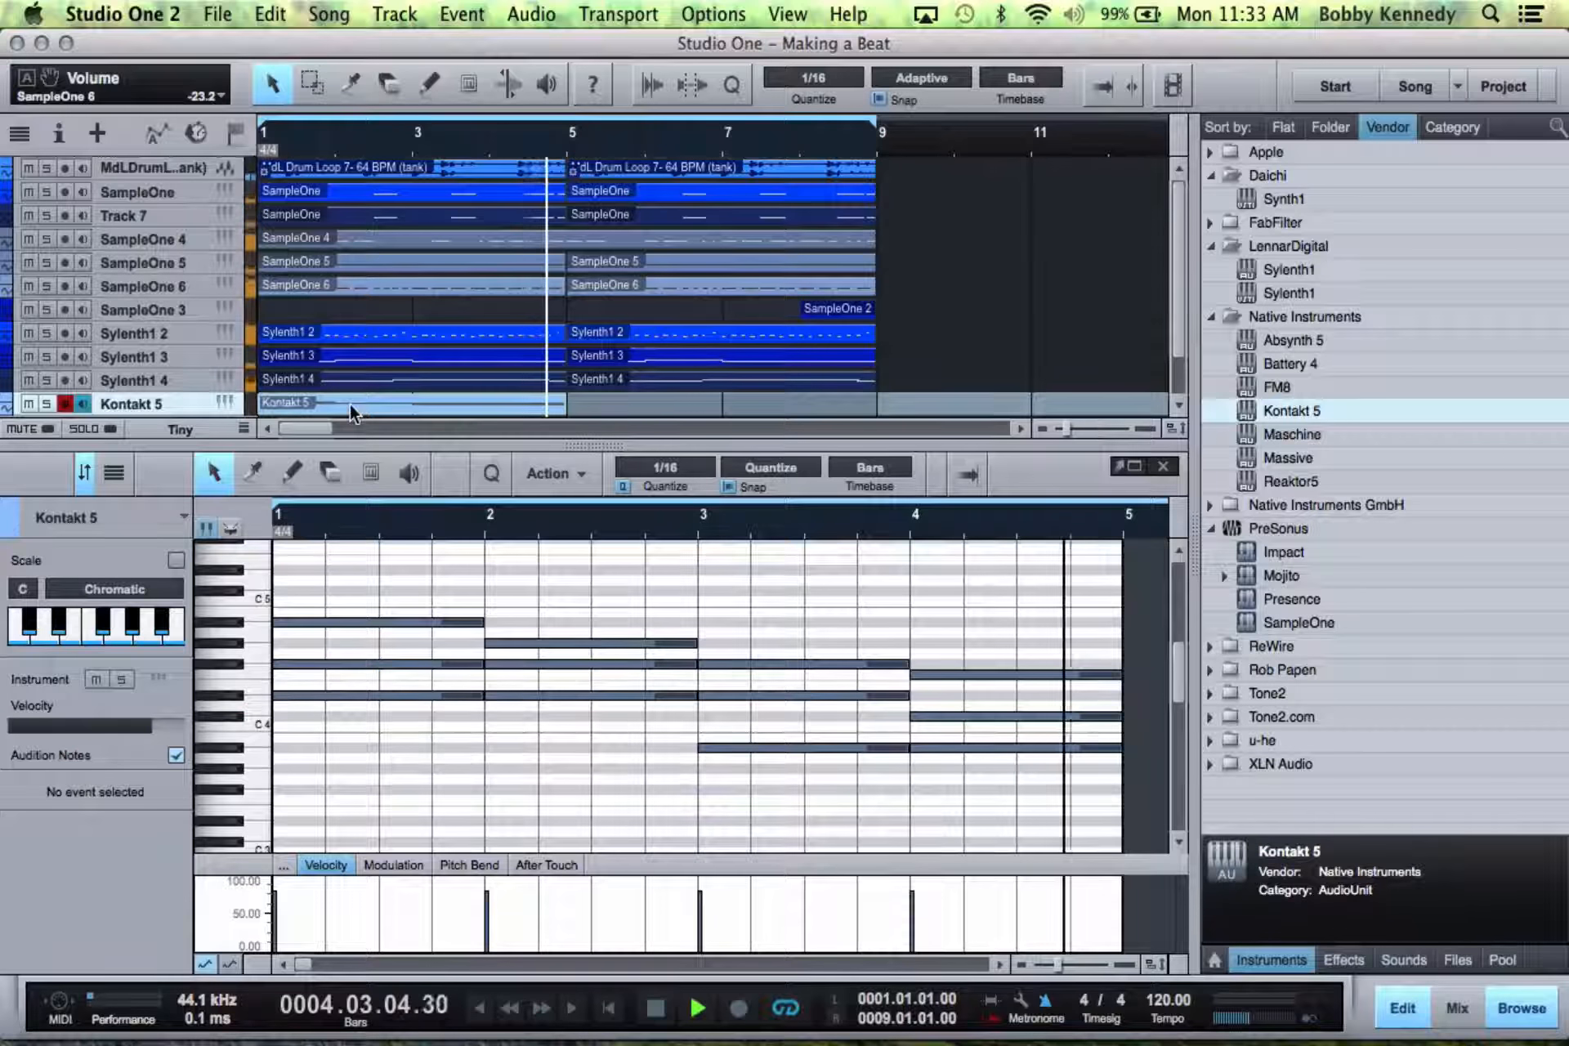
pyautogui.moveTo(351, 410); pyautogui.dragTo(638, 420)
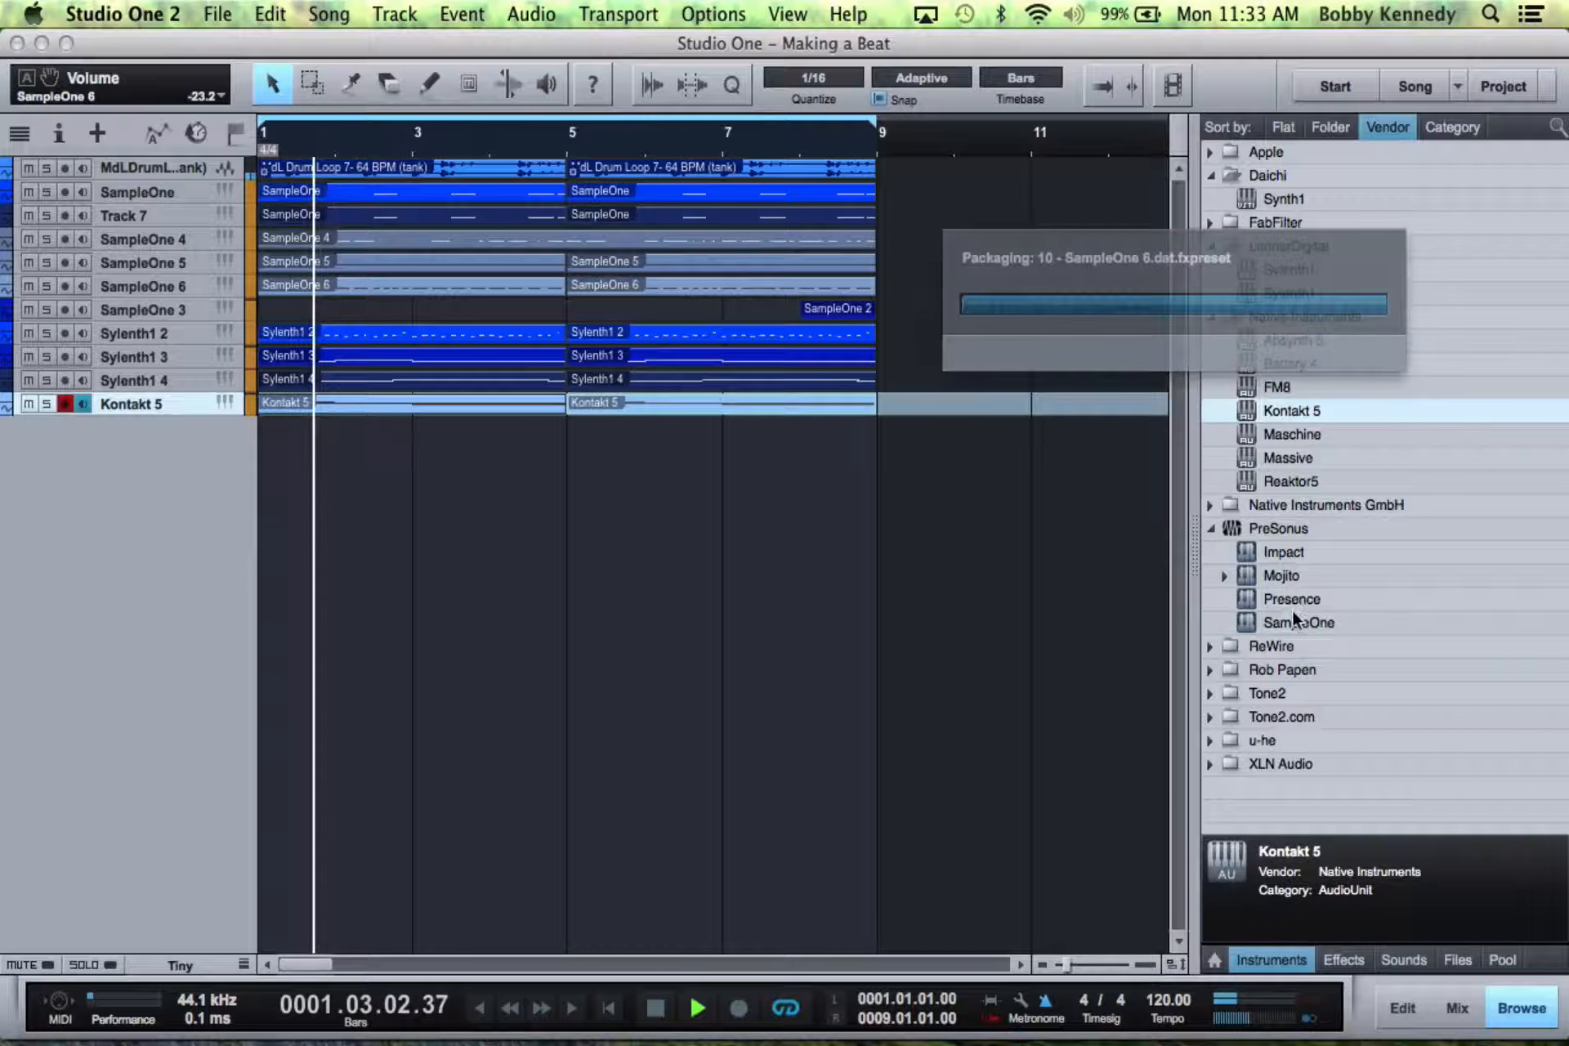
# - Add a new SampleOne track above the existing SampleOne track, load Master Trap Kick SSO and set its volume to +0.5 dB
pyautogui.click(1294, 619)
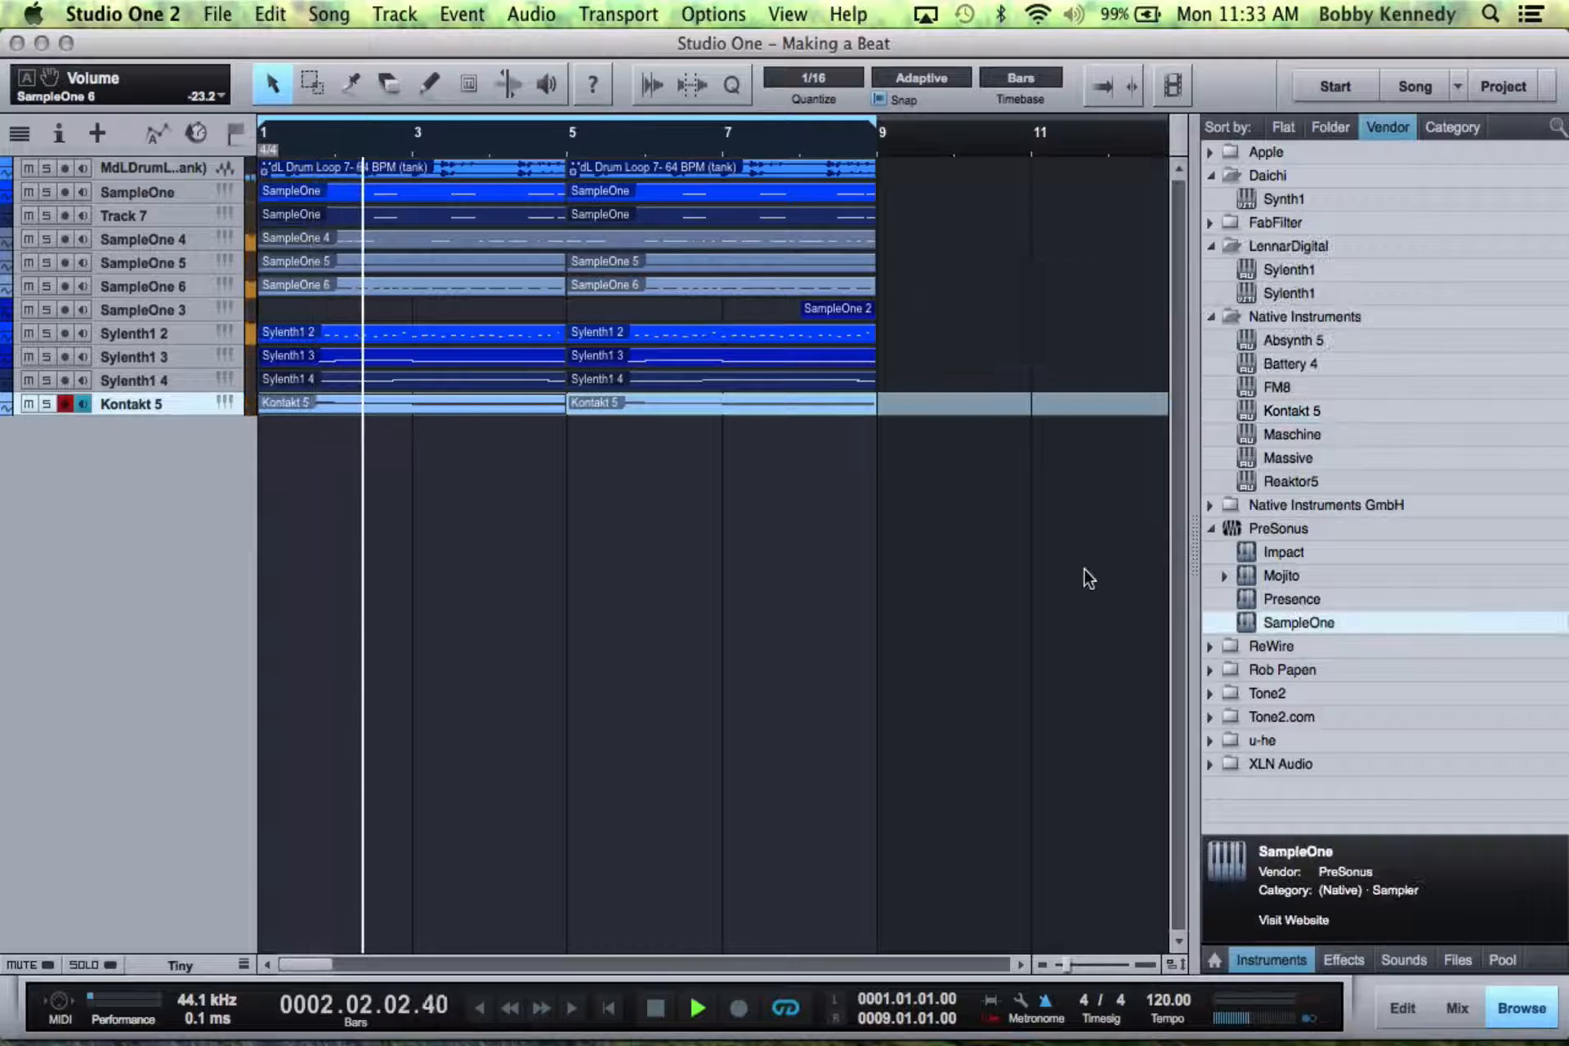
pyautogui.press('space')
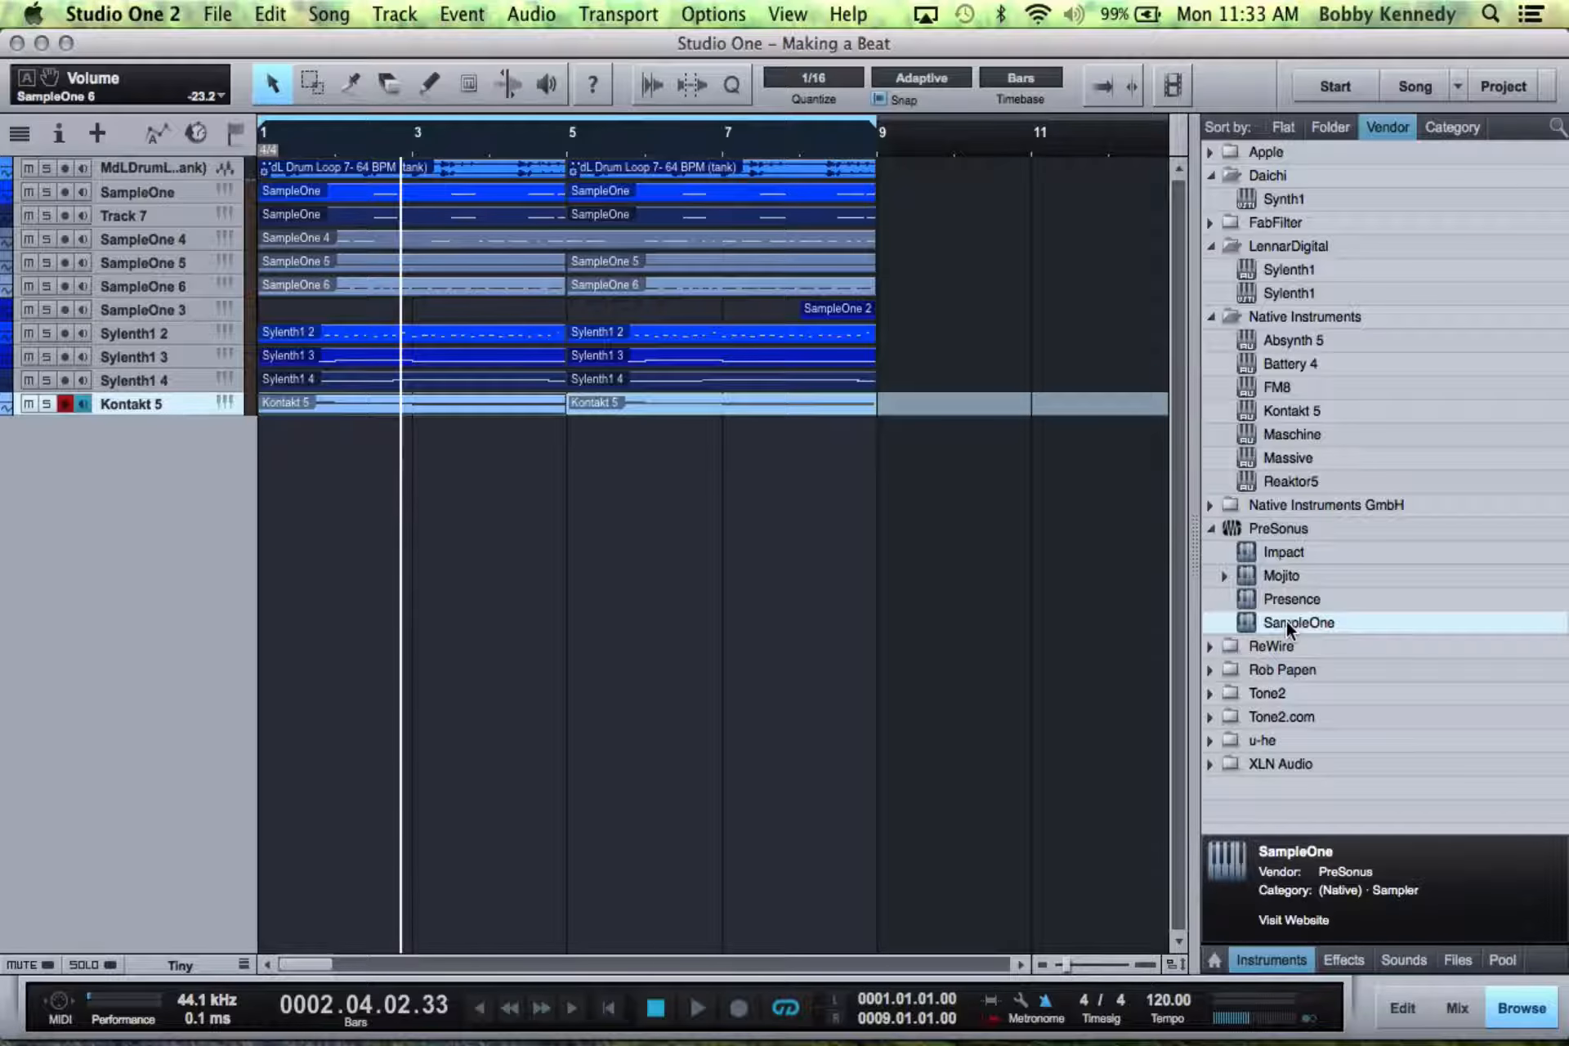
pyautogui.moveTo(1289, 628); pyautogui.dragTo(981, 200)
pyautogui.moveTo(981, 200); pyautogui.dragTo(981, 200)
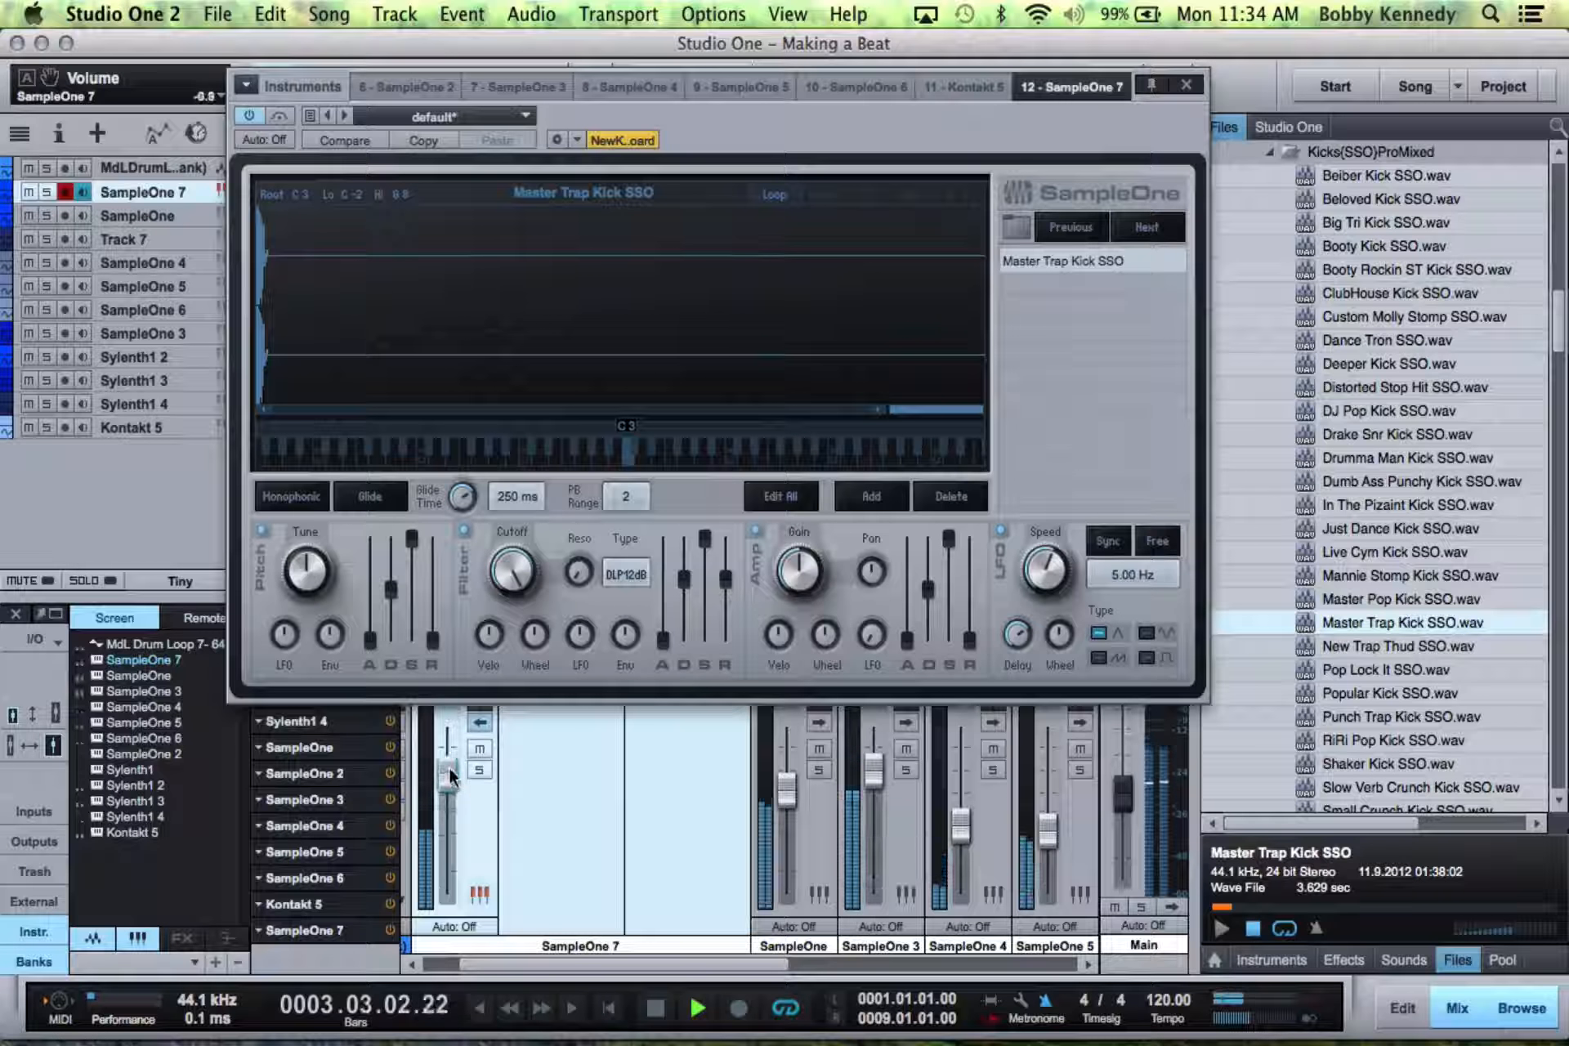
pyautogui.moveTo(452, 778); pyautogui.dragTo(449, 766)
# - Load Punch Trap Kick SSO.wav into SampleOne 7 and close the instrument window
pyautogui.click(1309, 716)
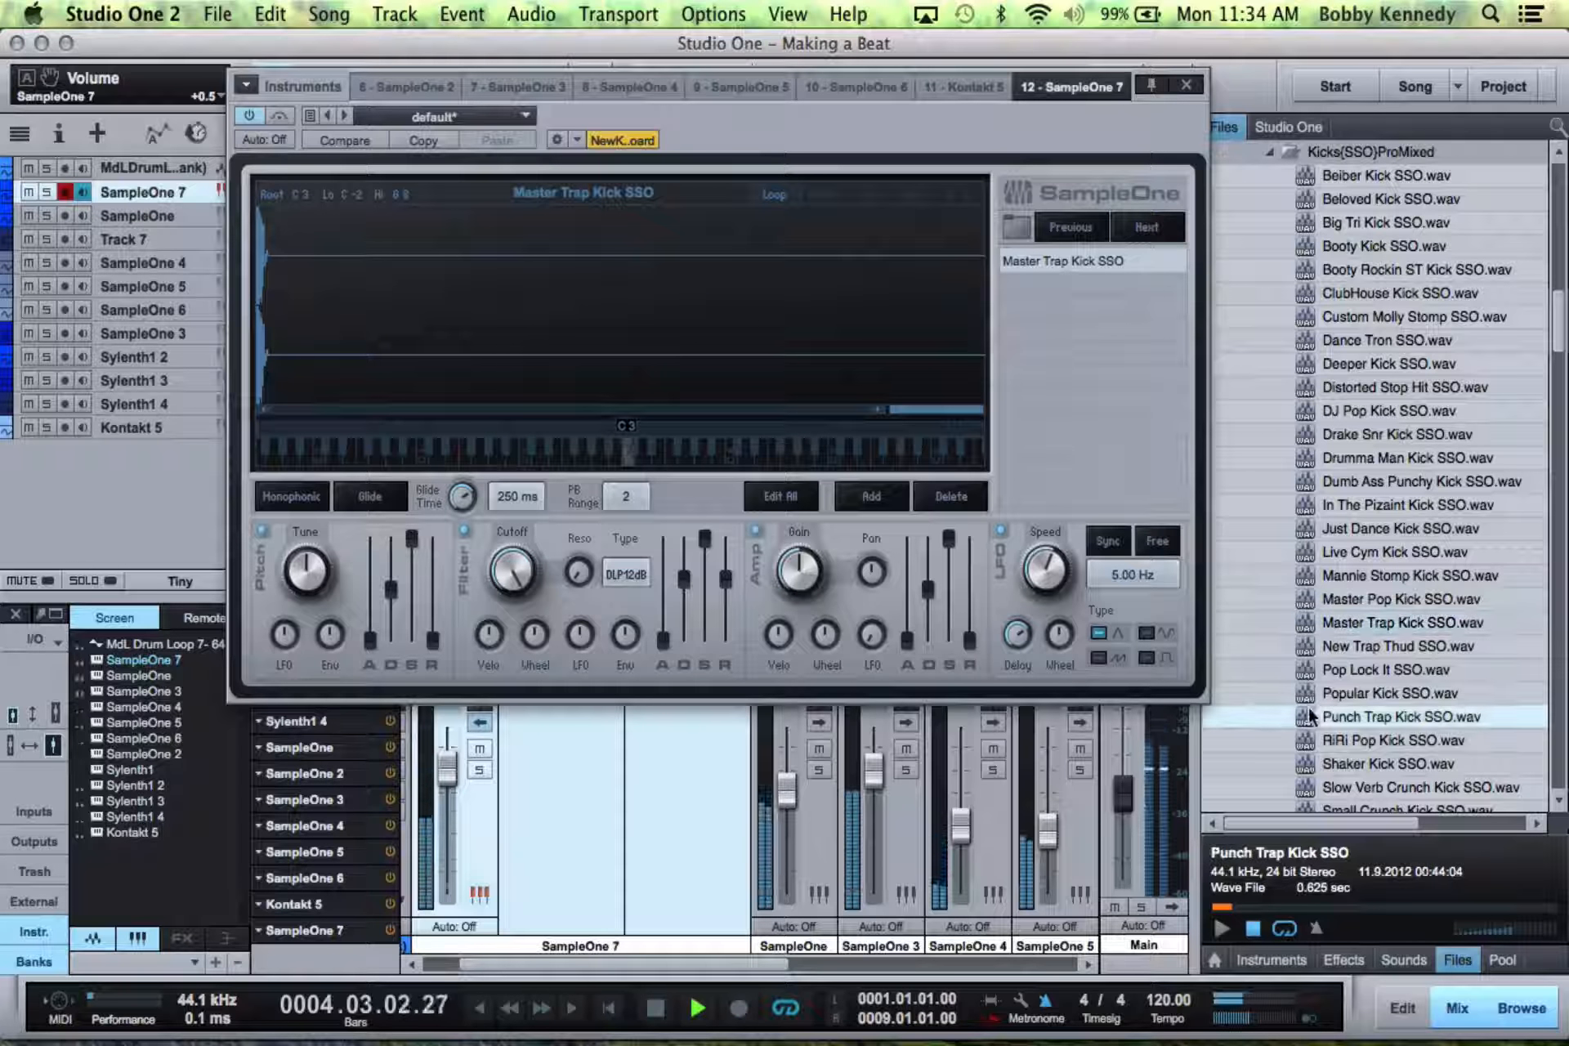
pyautogui.moveTo(1309, 716); pyautogui.dragTo(860, 381)
pyautogui.click(1187, 85)
# - Record an eight-bar kick pattern on the SampleOne 7 track and start another recording
pyautogui.scroll(-5, 1381, 491)
pyautogui.press('space')
pyautogui.click(739, 1008)
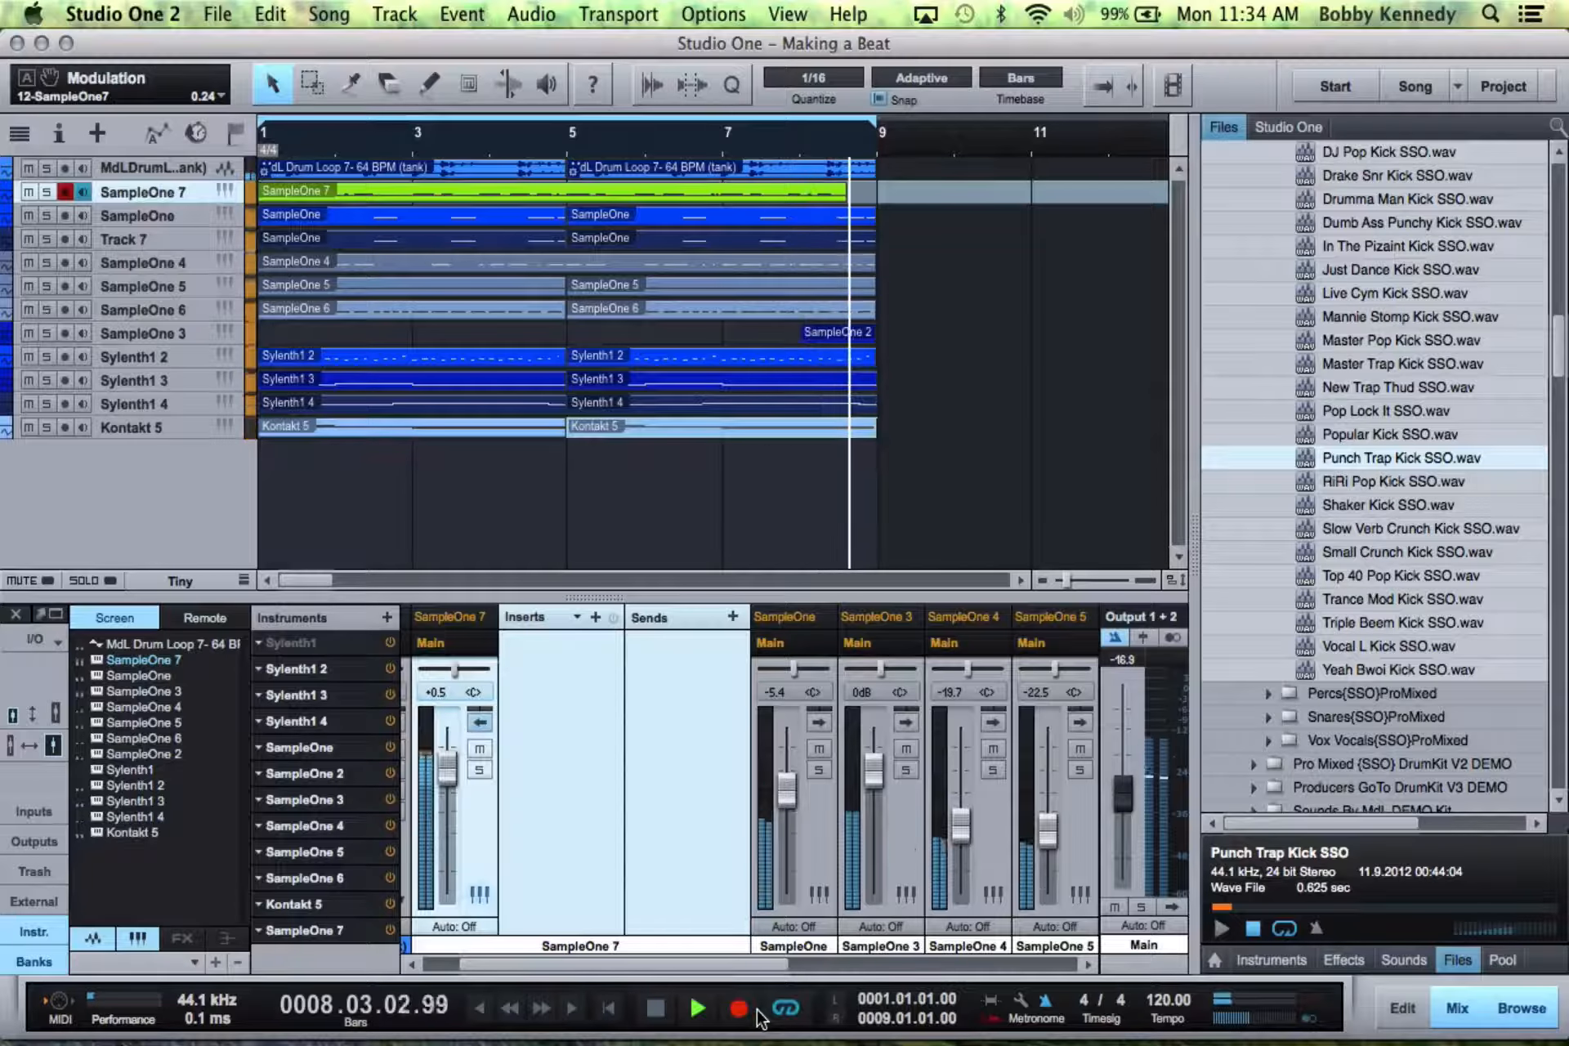
pyautogui.press('space')
pyautogui.press('F2')
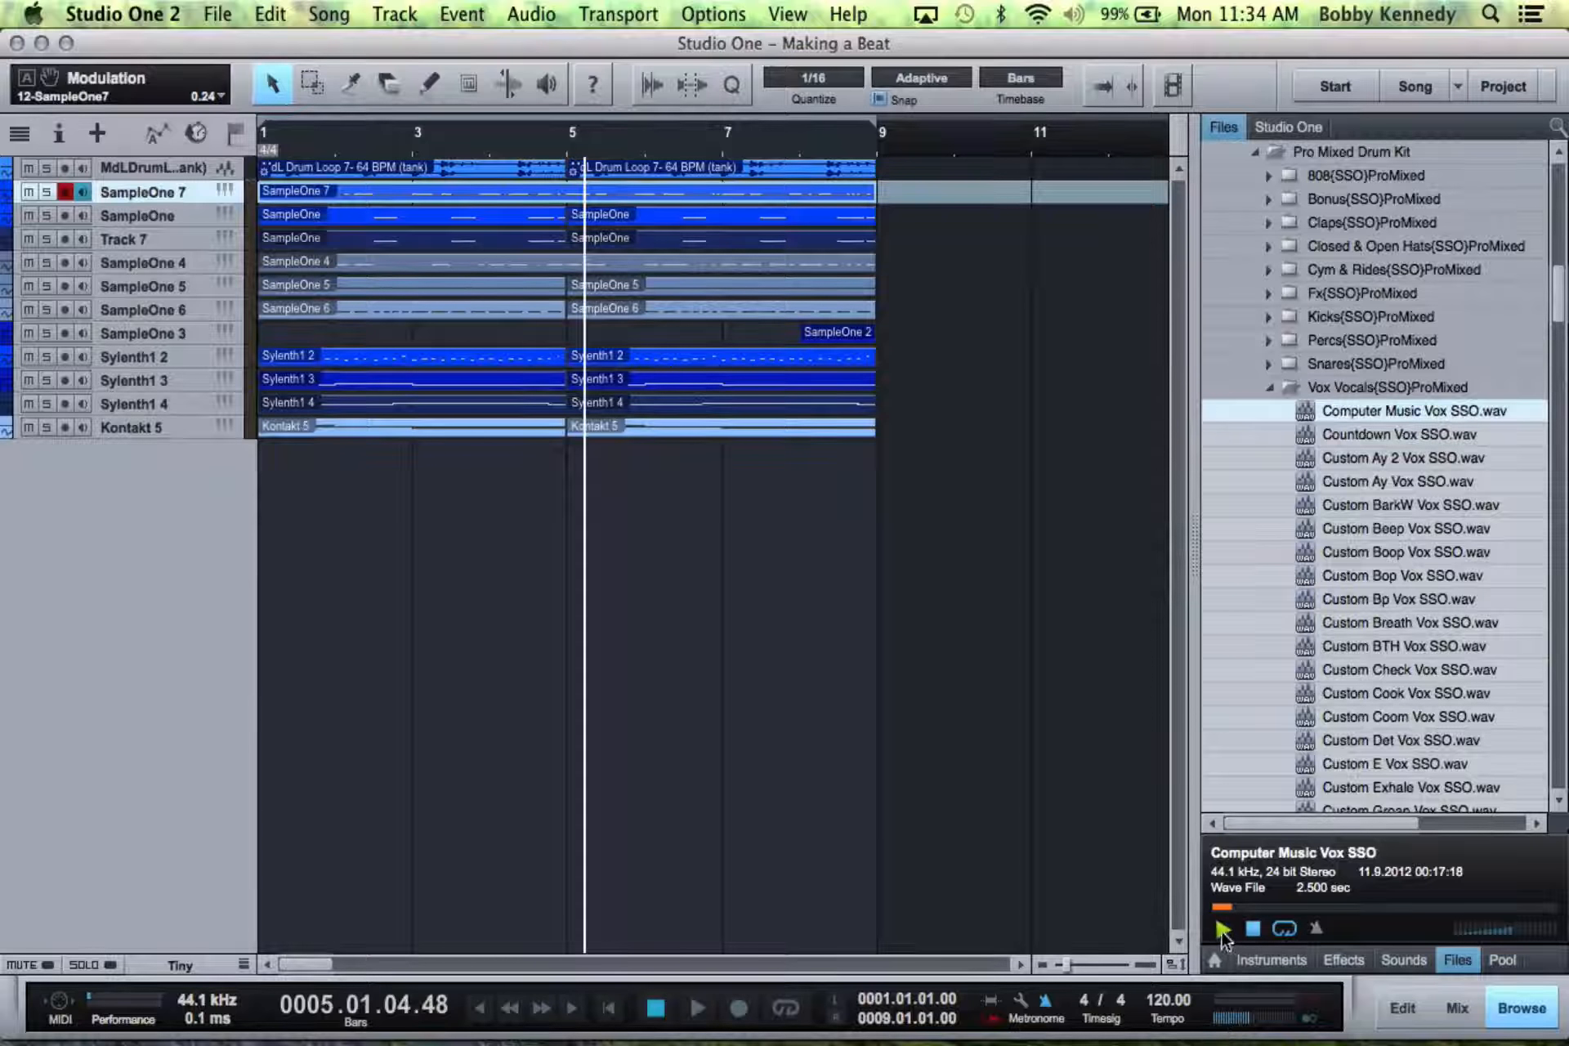
pyautogui.click(740, 1008)
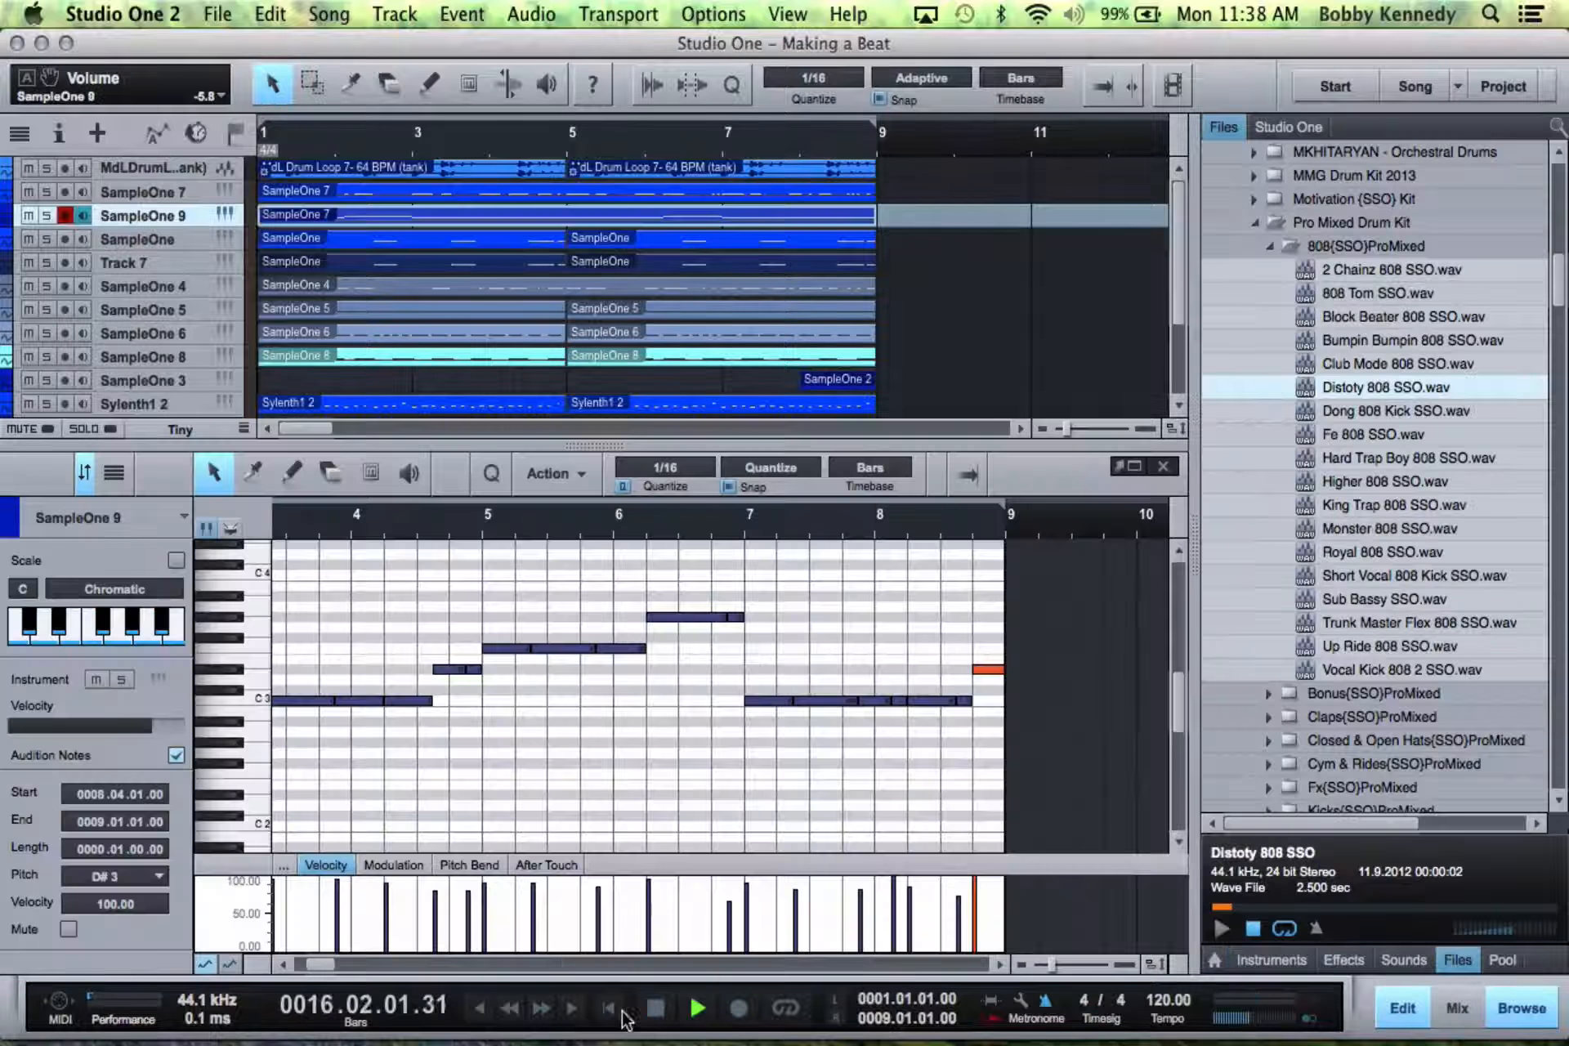
# - Play the arrangement from bar 1, show the mixer and set the SampleOne 9 volume to -1.2 dB
pyautogui.click(611, 1010)
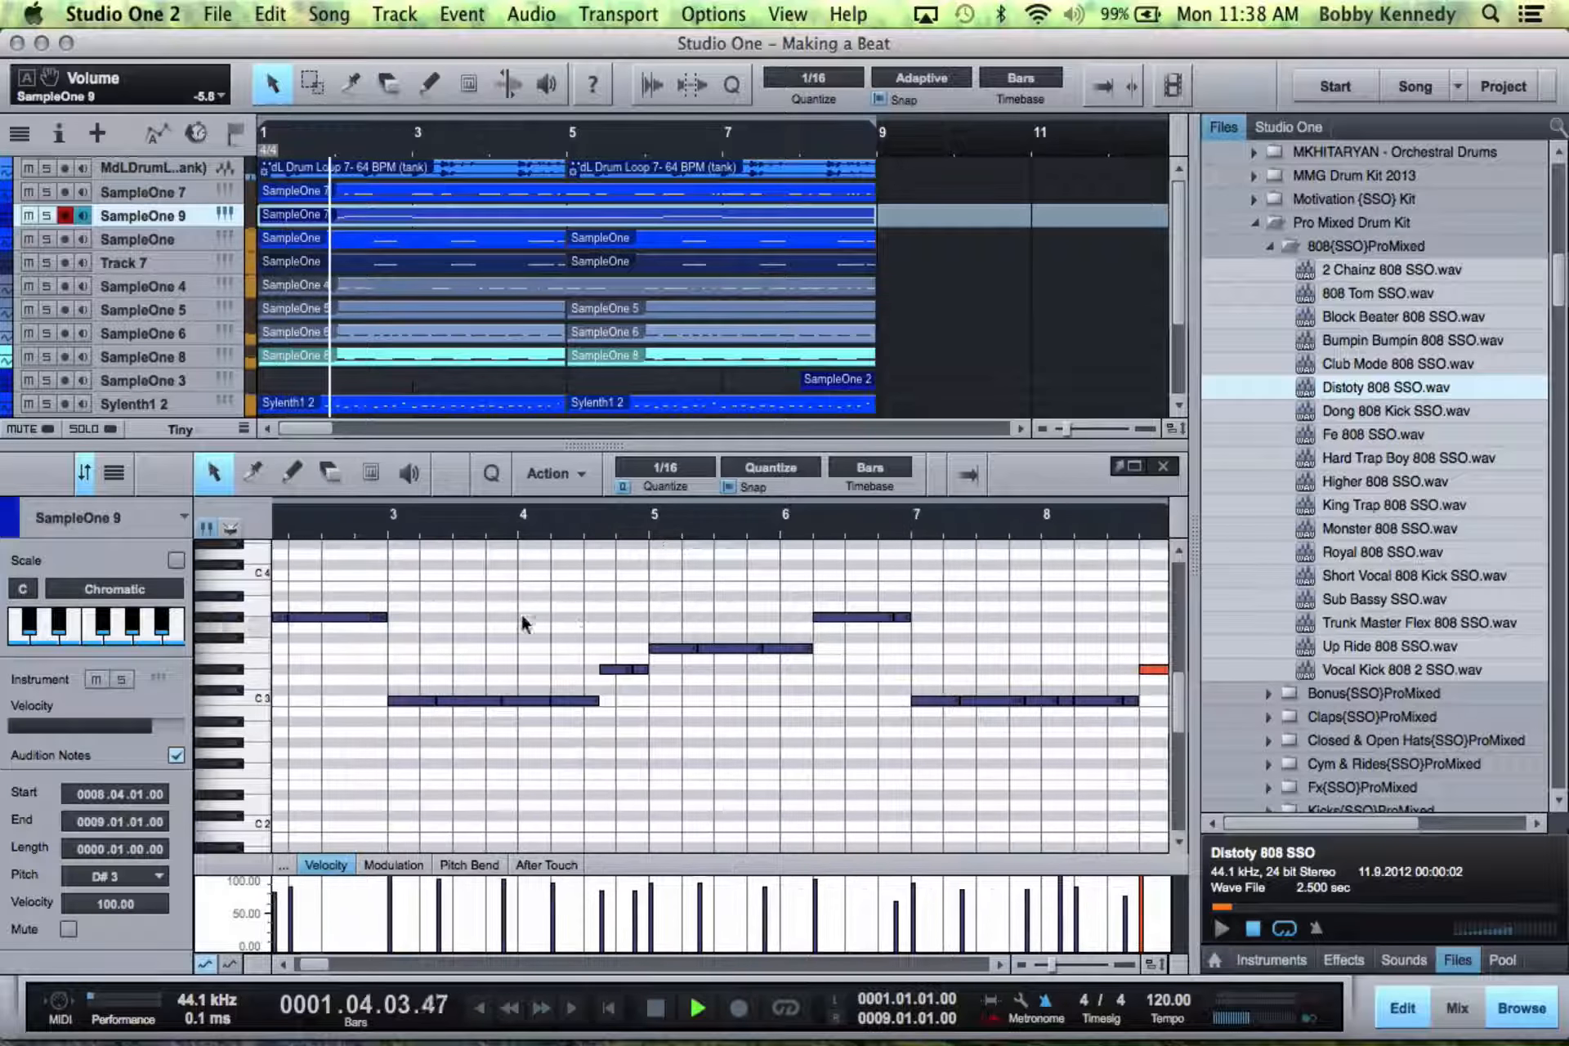
pyautogui.hscroll(-5, 521, 617)
pyautogui.moveTo(288, 552); pyautogui.dragTo(1289, 854)
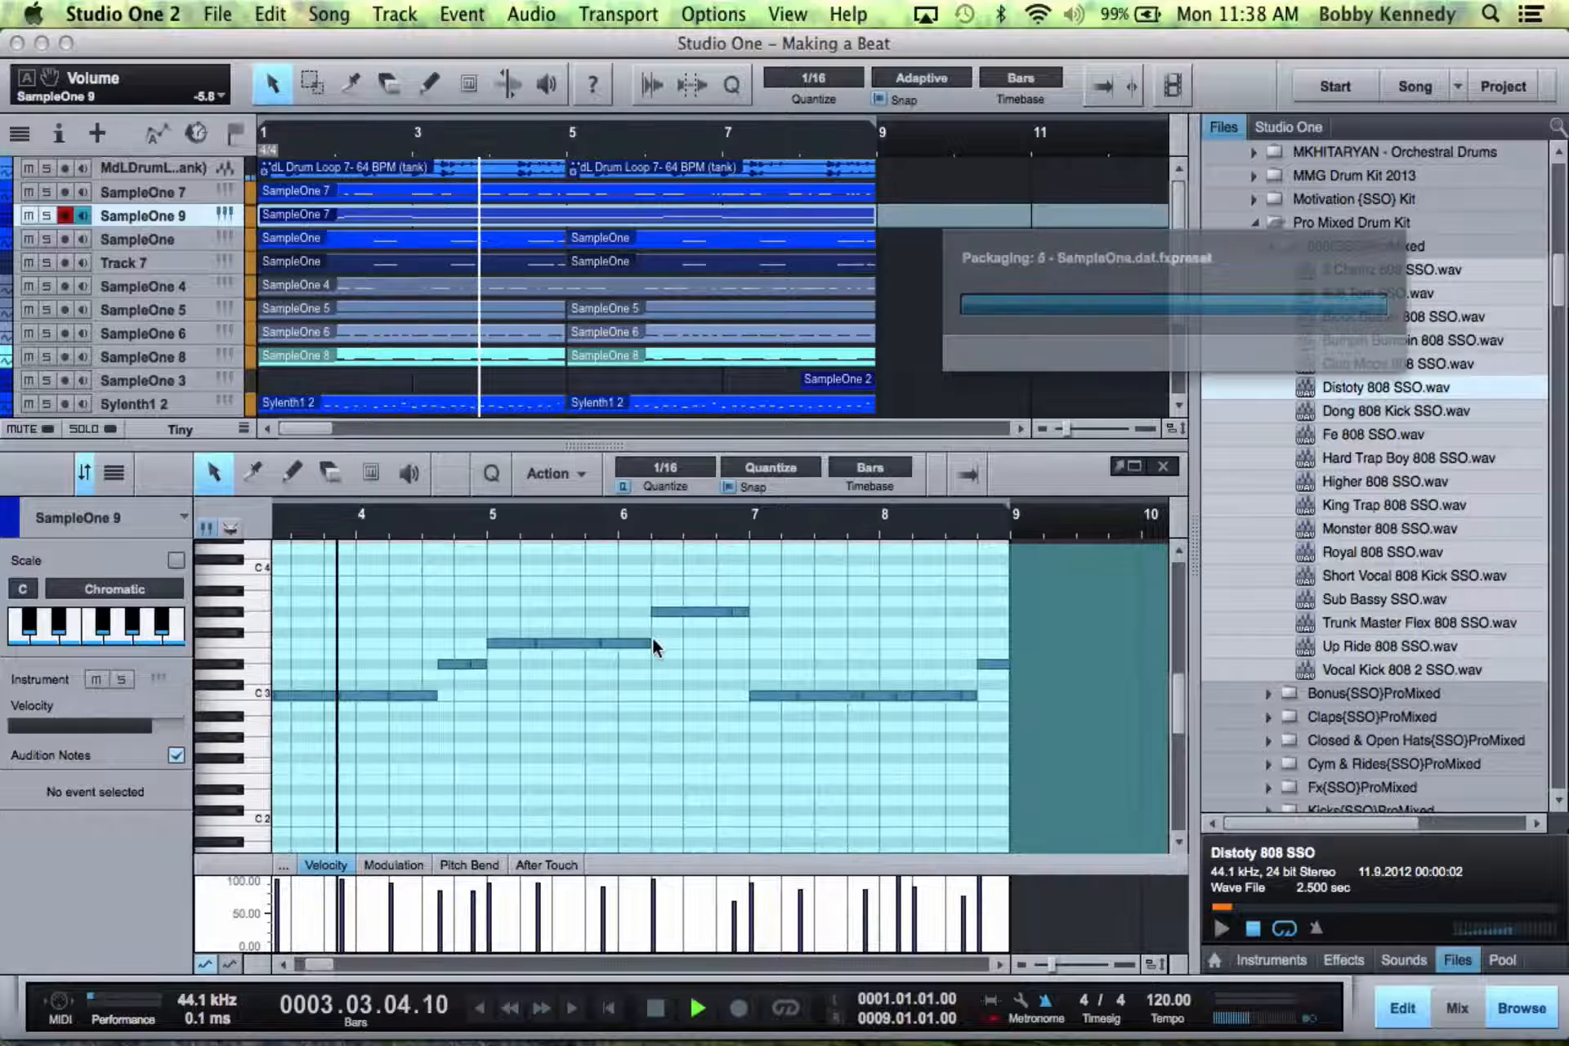
pyautogui.press('F3')
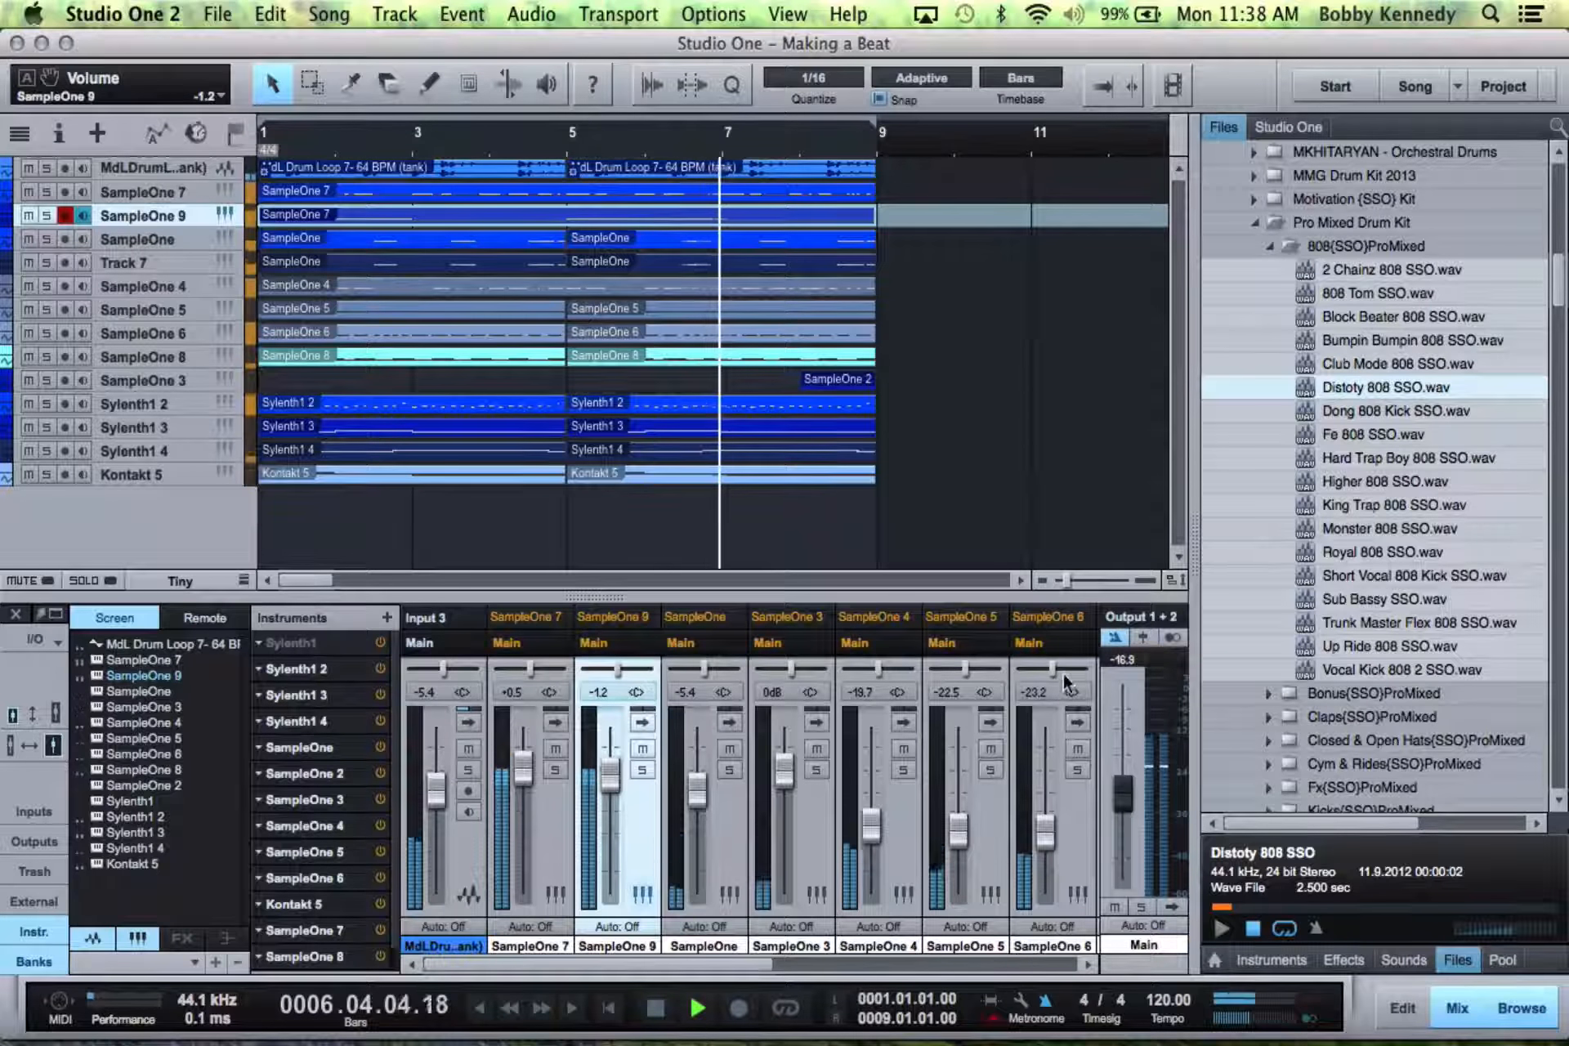
# - Preview samples in Fx{SSO}ProMixed, place Bubb Chop Fx 120Bpm SSO on a new track at bar 7 and enlarge the track height to Medium
pyautogui.click(1270, 245)
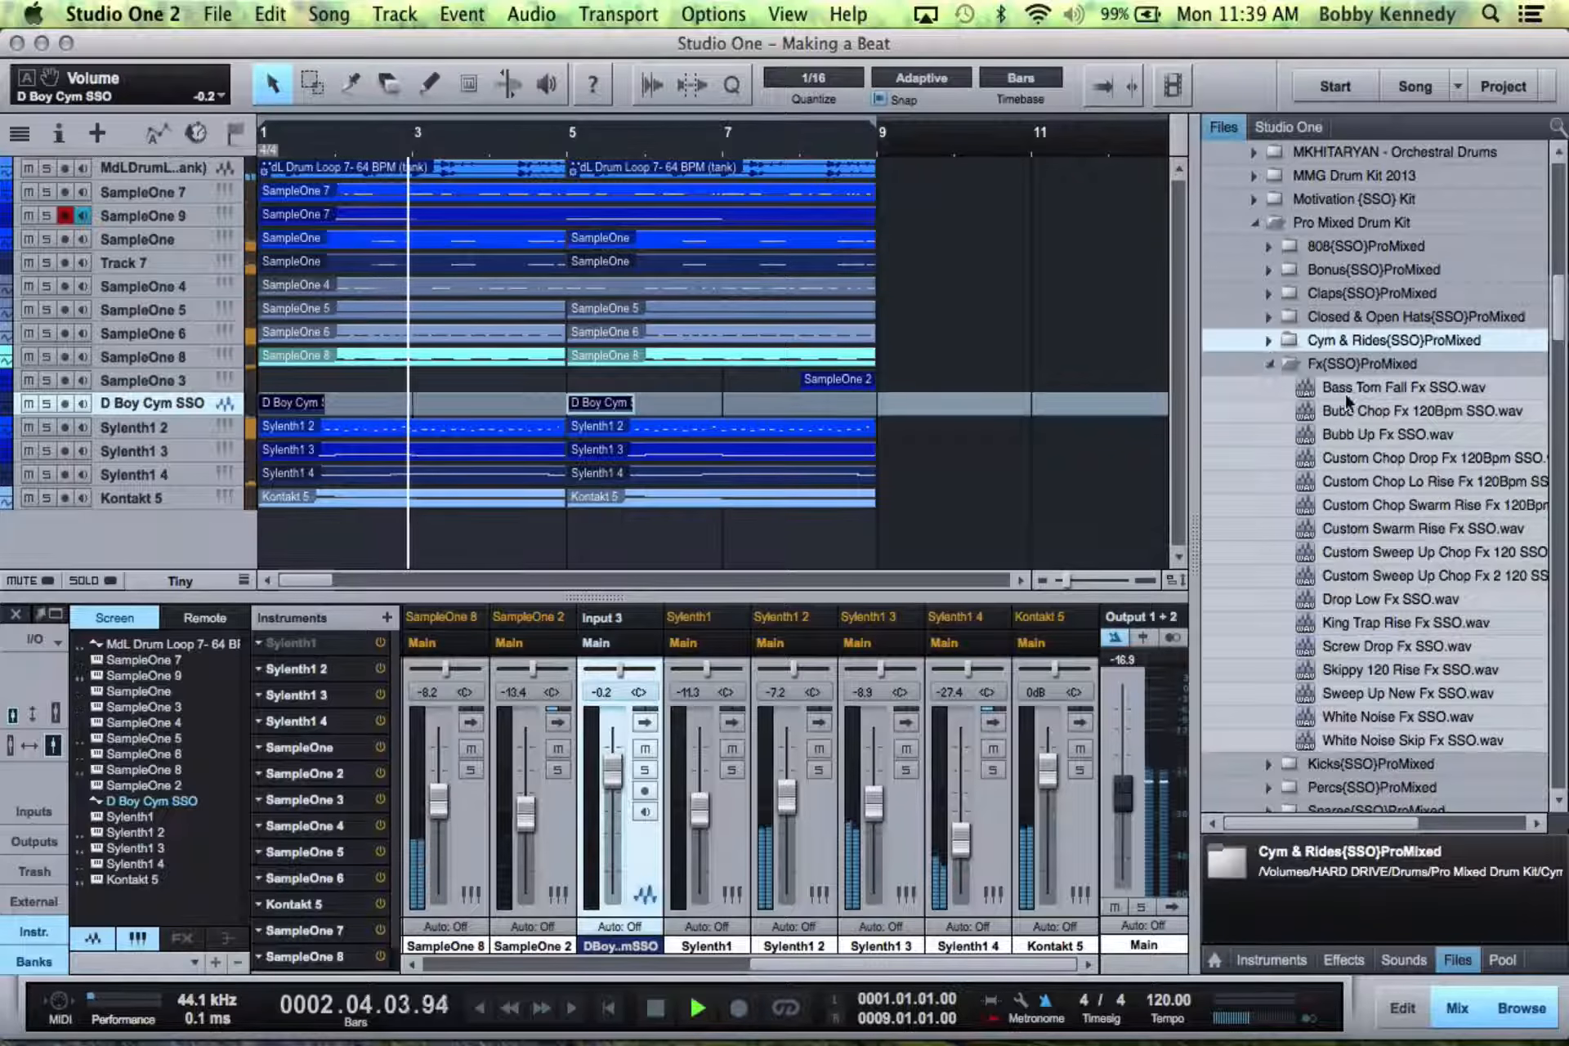
pyautogui.click(1341, 389)
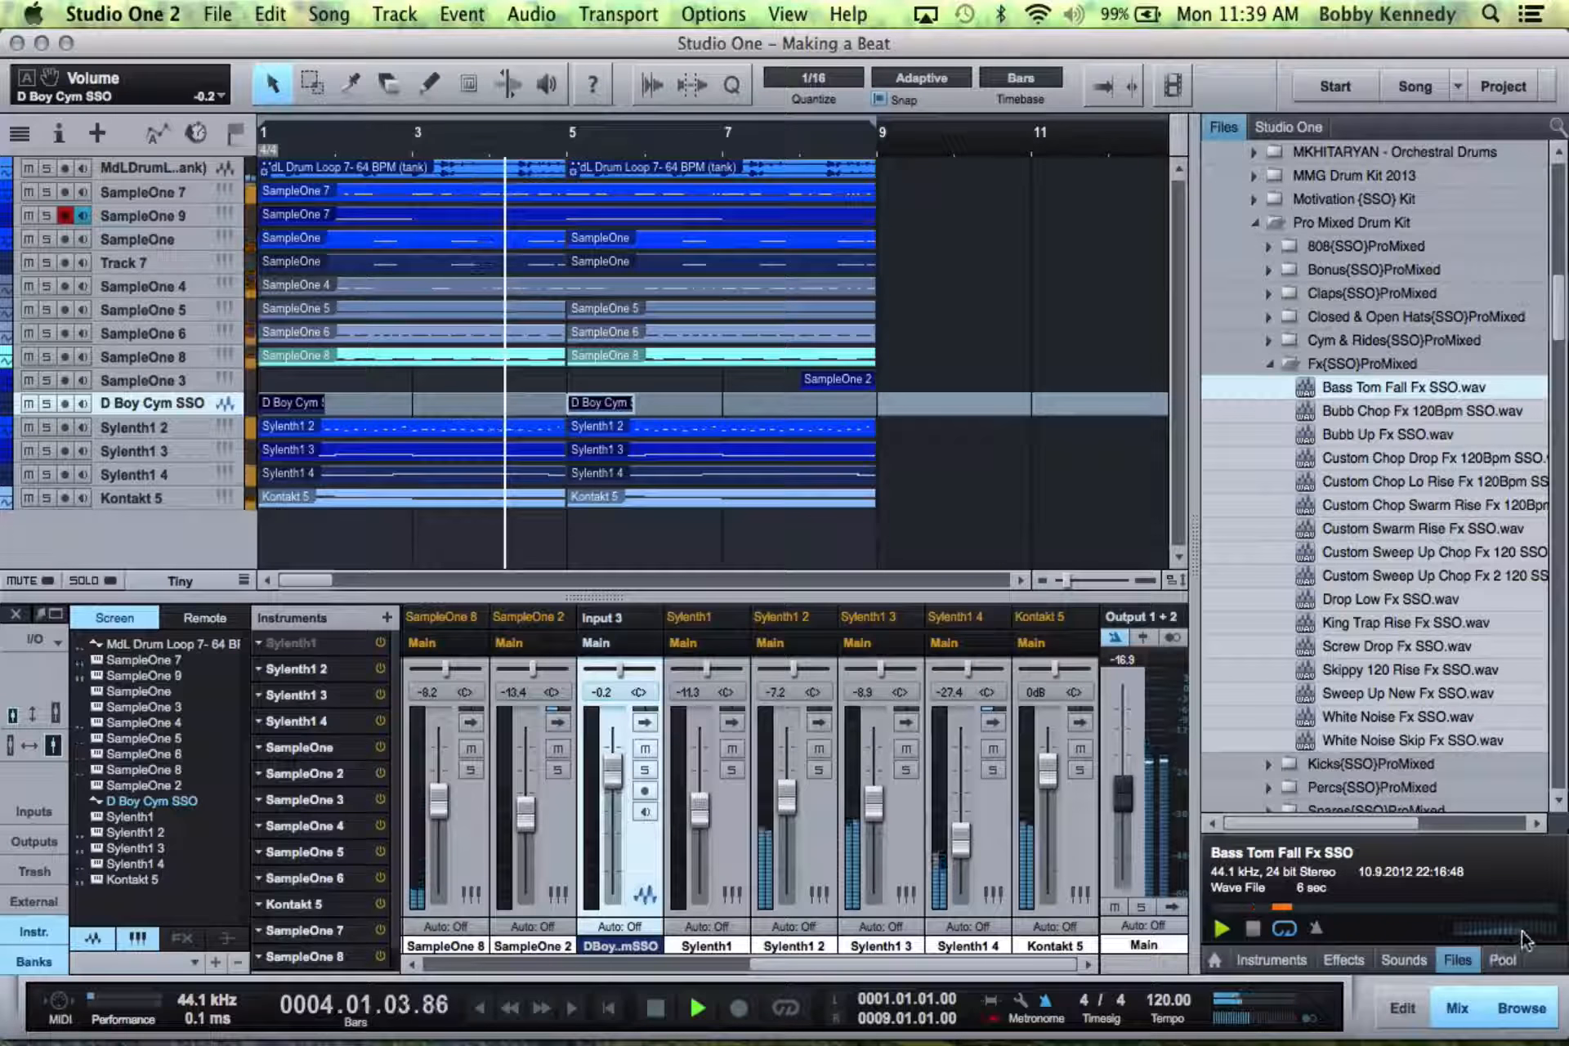
pyautogui.press('Down')
pyautogui.moveTo(1422, 411); pyautogui.dragTo(731, 535)
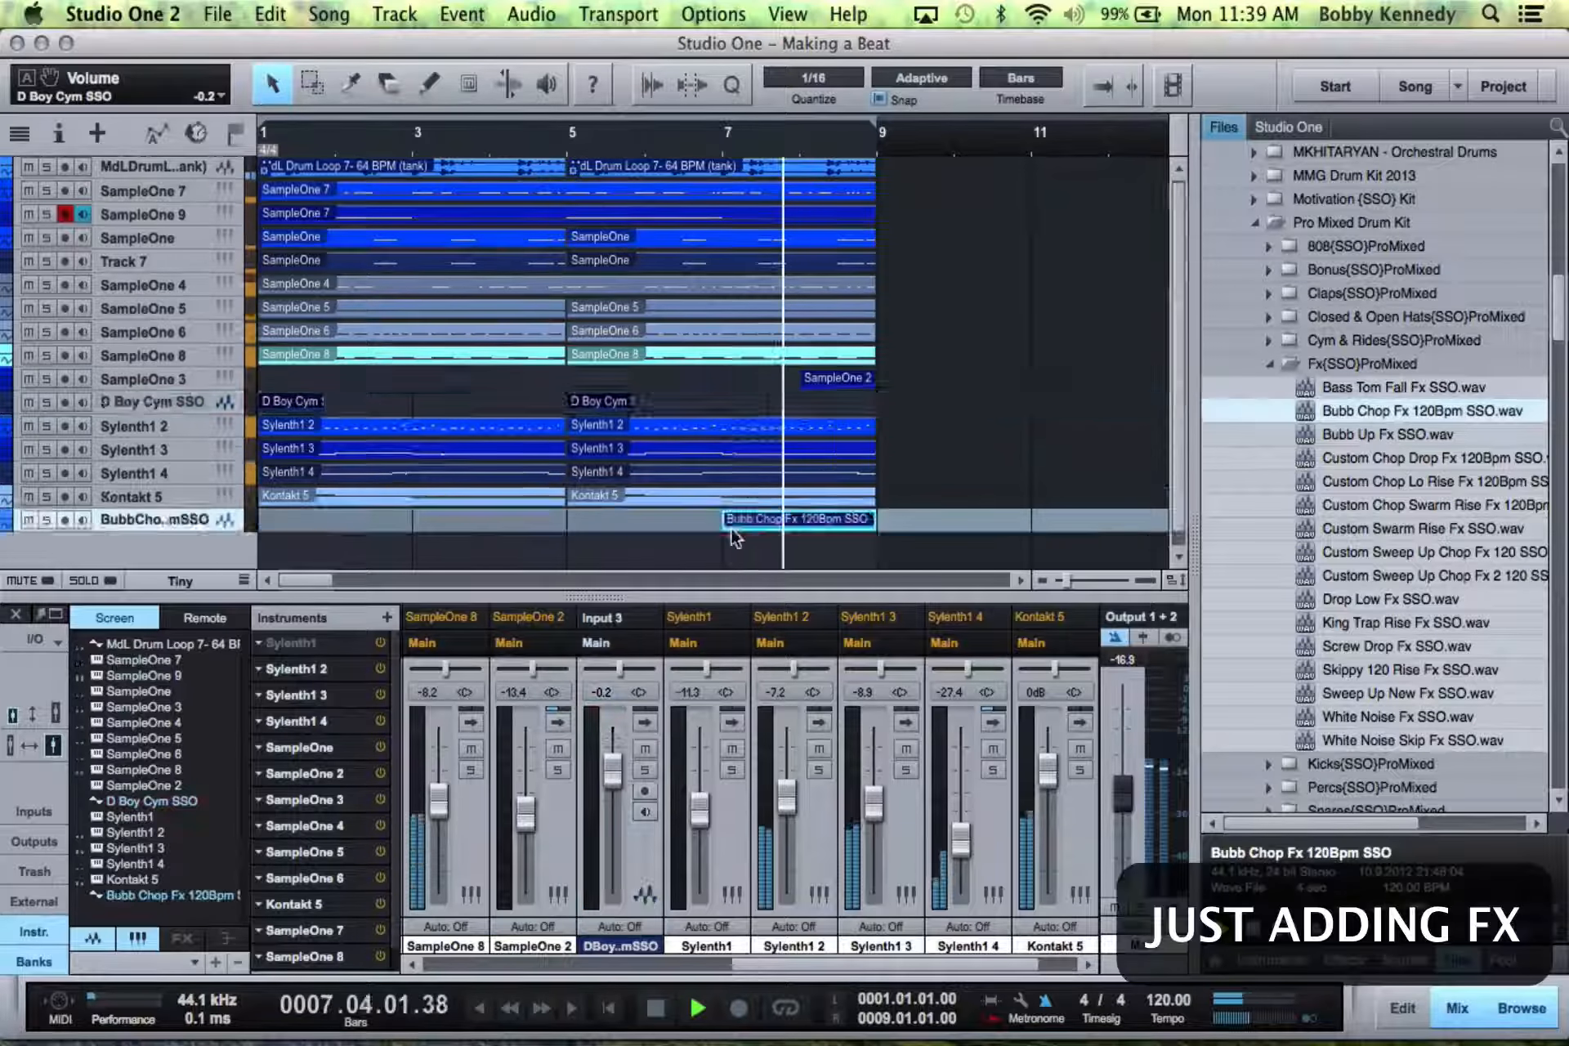
pyautogui.moveTo(250, 521); pyautogui.dragTo(245, 713)
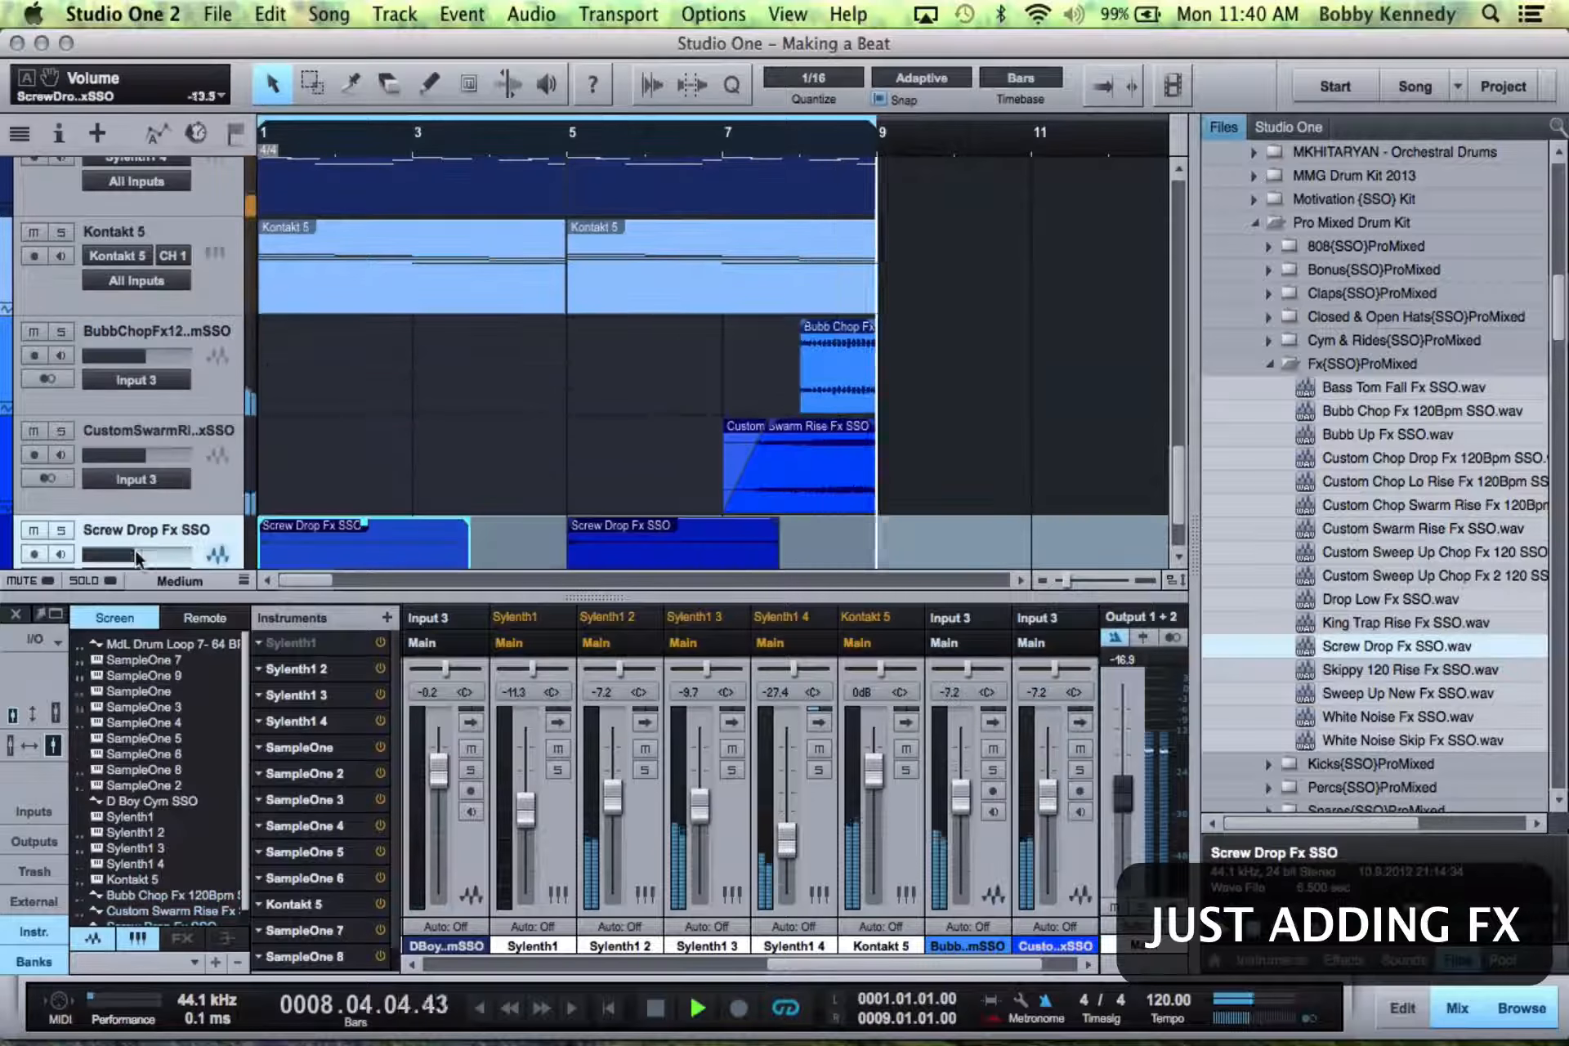
# - Audition more Fx{SSO}ProMixed samples and place Skippy 120 Rise Fx SSO on a new track at bar 1
pyautogui.press('Down')
pyautogui.press('Down')
pyautogui.press('Down')
pyautogui.press('Down')
pyautogui.press('Up')
pyautogui.press('Up')
pyautogui.press('Up')
pyautogui.moveTo(1410, 670); pyautogui.dragTo(264, 546)
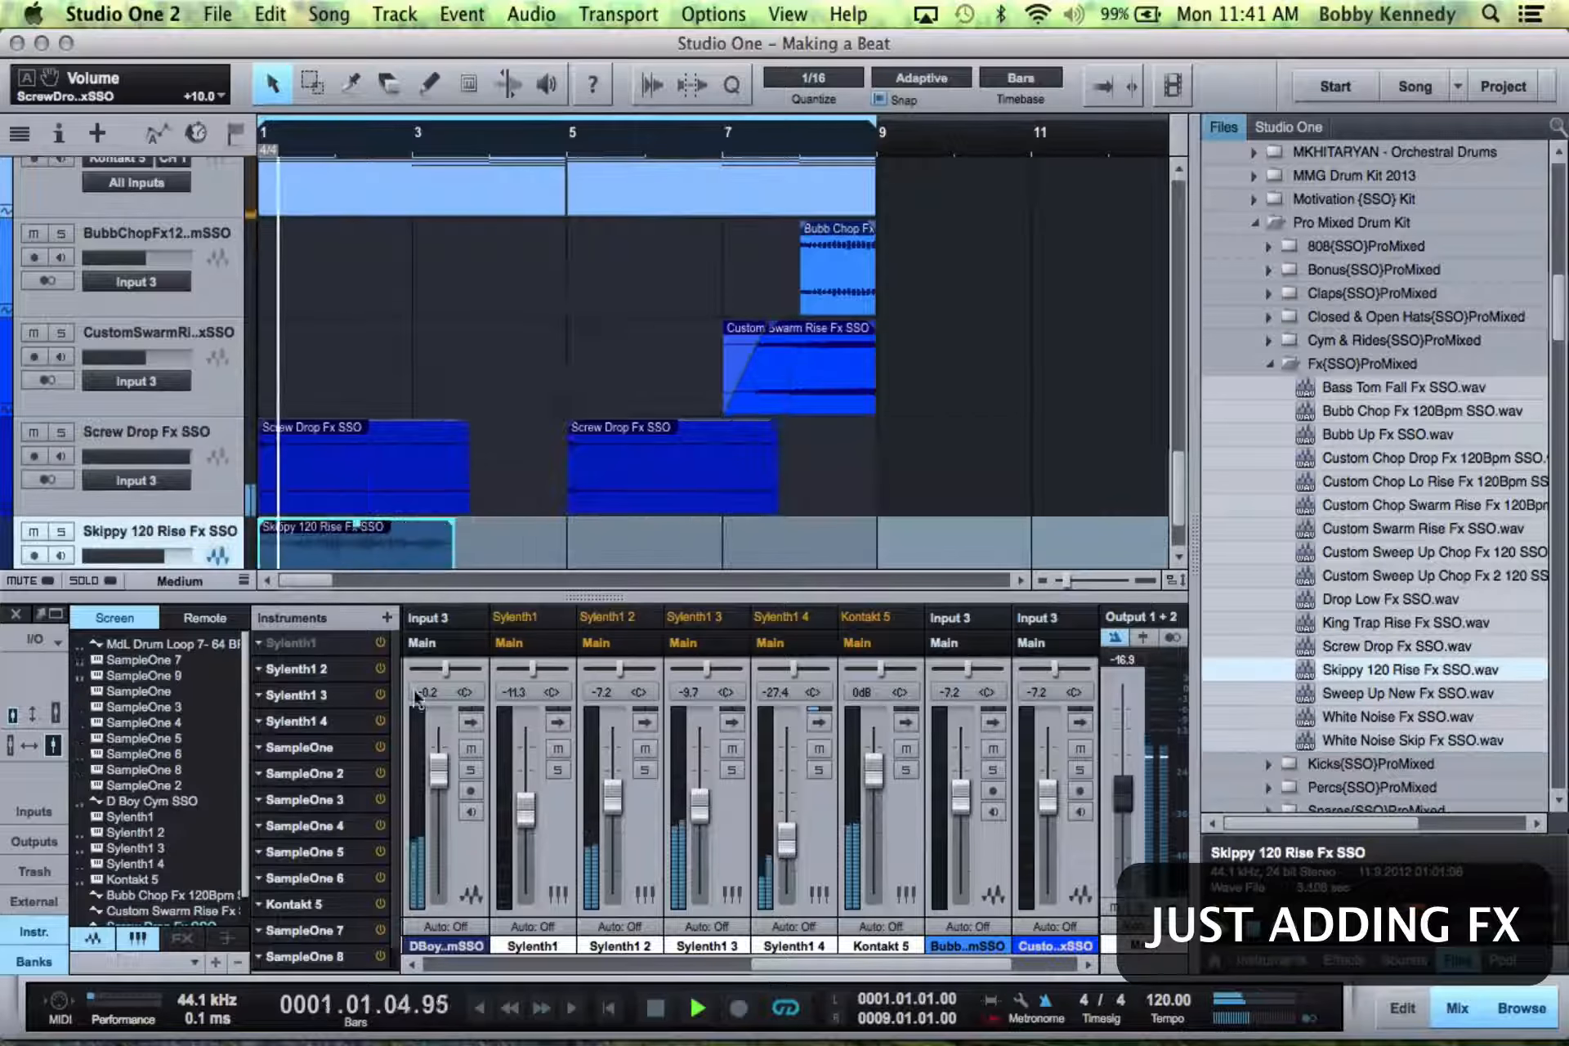
# - Lower the Skippy 120 Rise Fx SSO track volume, shorten its clip to two bars and move it to bar 5
pyautogui.scroll(-3, 278, 491)
pyautogui.moveTo(166, 457); pyautogui.dragTo(127, 457)
pyautogui.moveTo(455, 470); pyautogui.dragTo(396, 470)
pyautogui.moveTo(327, 470); pyautogui.dragTo(636, 470)
# - Set the Skippy 120 Rise Fx SSO track volume to -11.7 dB while replaying the section from bar 5
pyautogui.click(564, 149)
pyautogui.moveTo(128, 457); pyautogui.dragTo(138, 457)
pyautogui.click(566, 149)
pyautogui.click(566, 149)
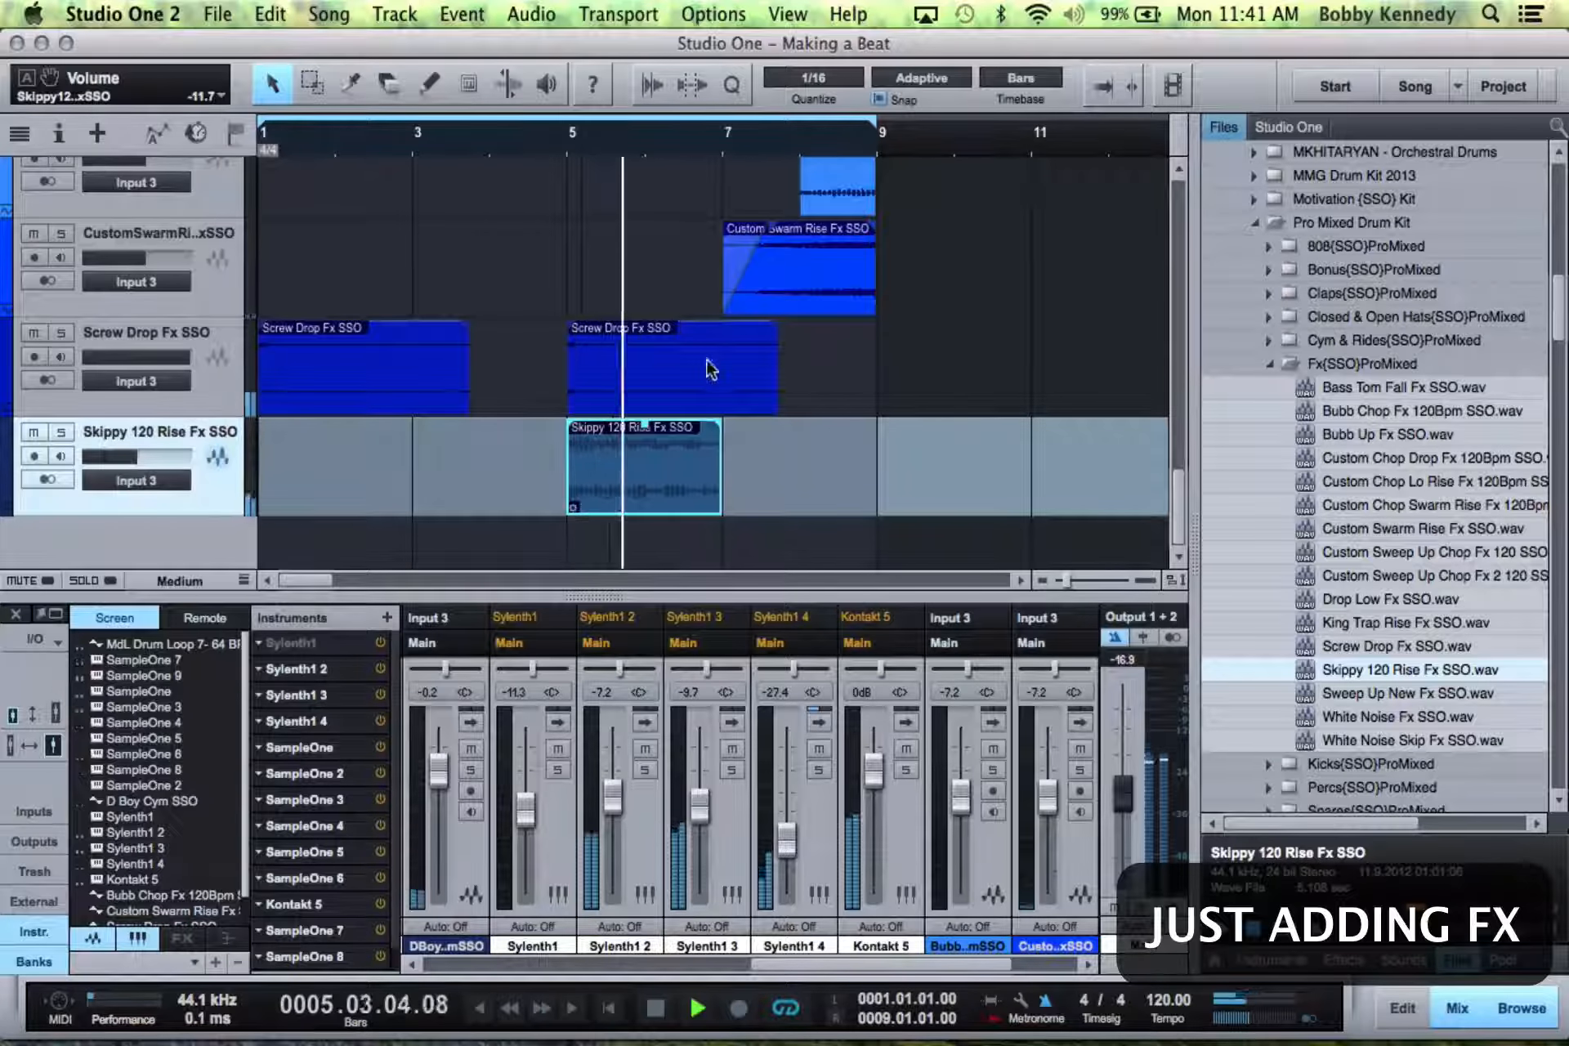
pyautogui.click(566, 148)
pyautogui.click(565, 149)
# - Place Bubb Up Fx SSO on a new track at bar 1 and set its volume to -10.7 dB
pyautogui.scroll(3, 719, 360)
pyautogui.scroll(-3, 720, 360)
pyautogui.click(1363, 458)
pyautogui.moveTo(1362, 435); pyautogui.dragTo(270, 543)
pyautogui.moveTo(190, 457); pyautogui.dragTo(137, 457)
# - Trim the Bubb Up Fx SSO clip to one bar and place copies at bars 4, 5 and 8
pyautogui.rightClick(385, 471)
pyautogui.click(478, 739)
pyautogui.moveTo(412, 435); pyautogui.dragTo(335, 436)
pyautogui.rightClick(589, 447)
pyautogui.click(700, 713)
pyautogui.press('d')
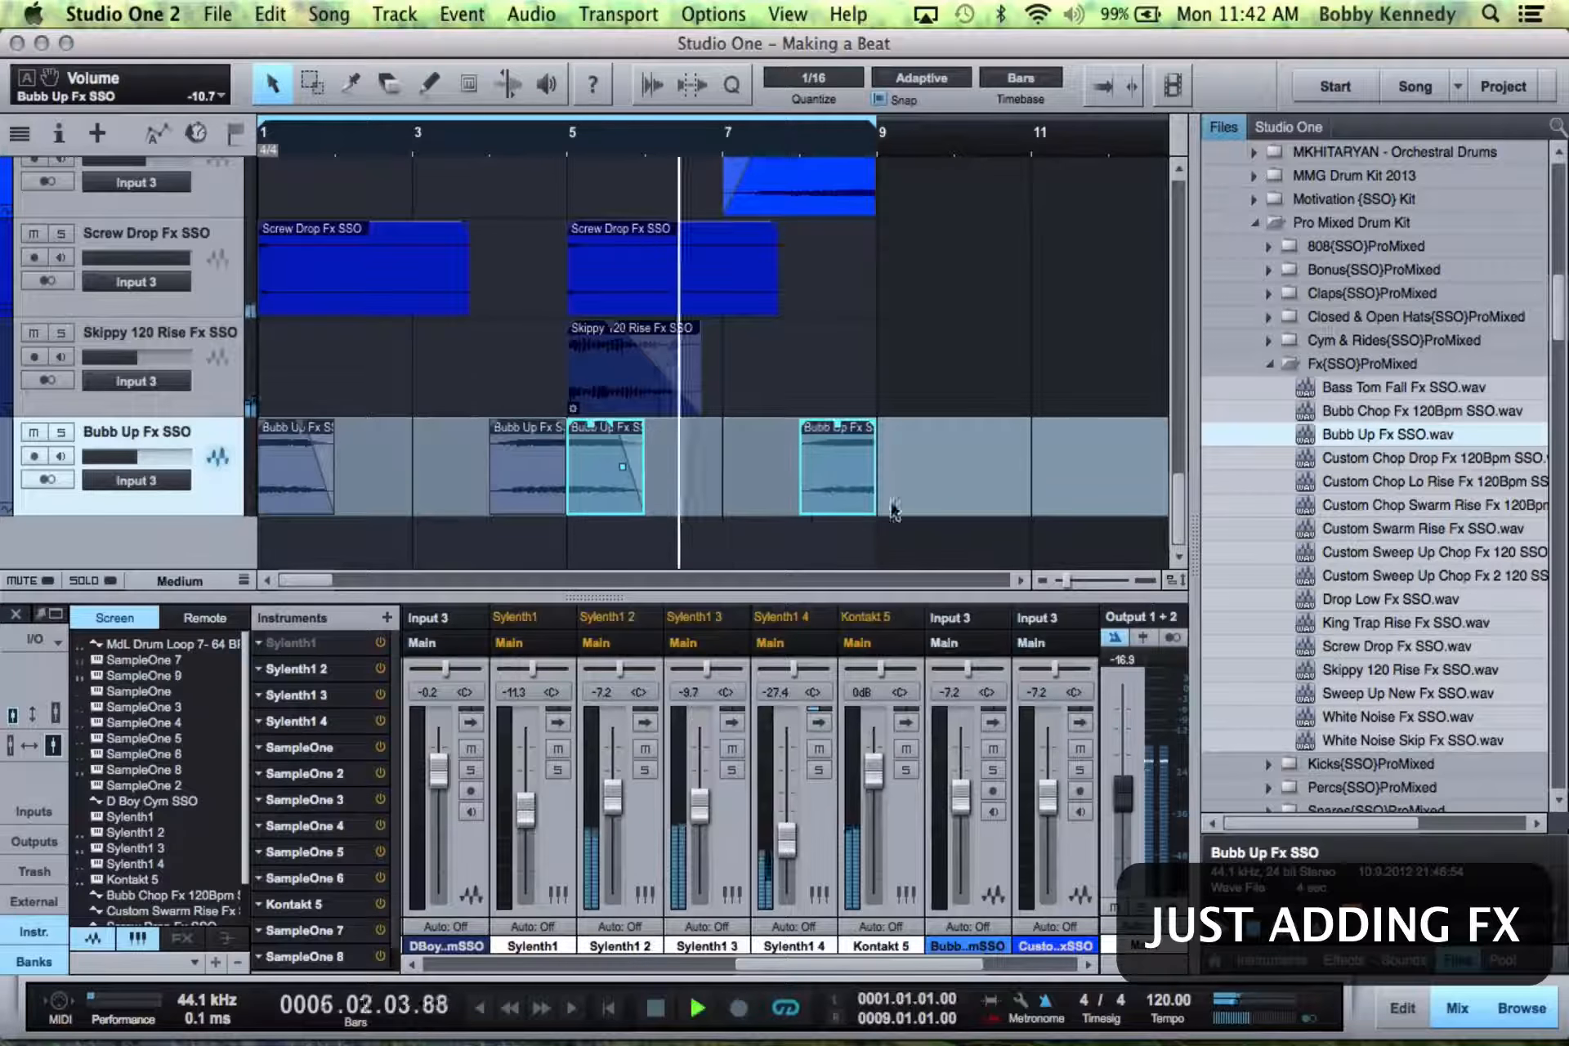
# - Hide the browser and extend the start of the SampleOne 2 clip on the SampleOne 3 track back to bar 7
pyautogui.click(1522, 1008)
pyautogui.click(1458, 1009)
pyautogui.scroll(10, 796, 523)
pyautogui.moveTo(799, 592); pyautogui.dragTo(725, 592)
# - Load the 2015 Vox Settings (1) effects chain into the inserts of recording Track 21
pyautogui.scroll(-4, 757, 749)
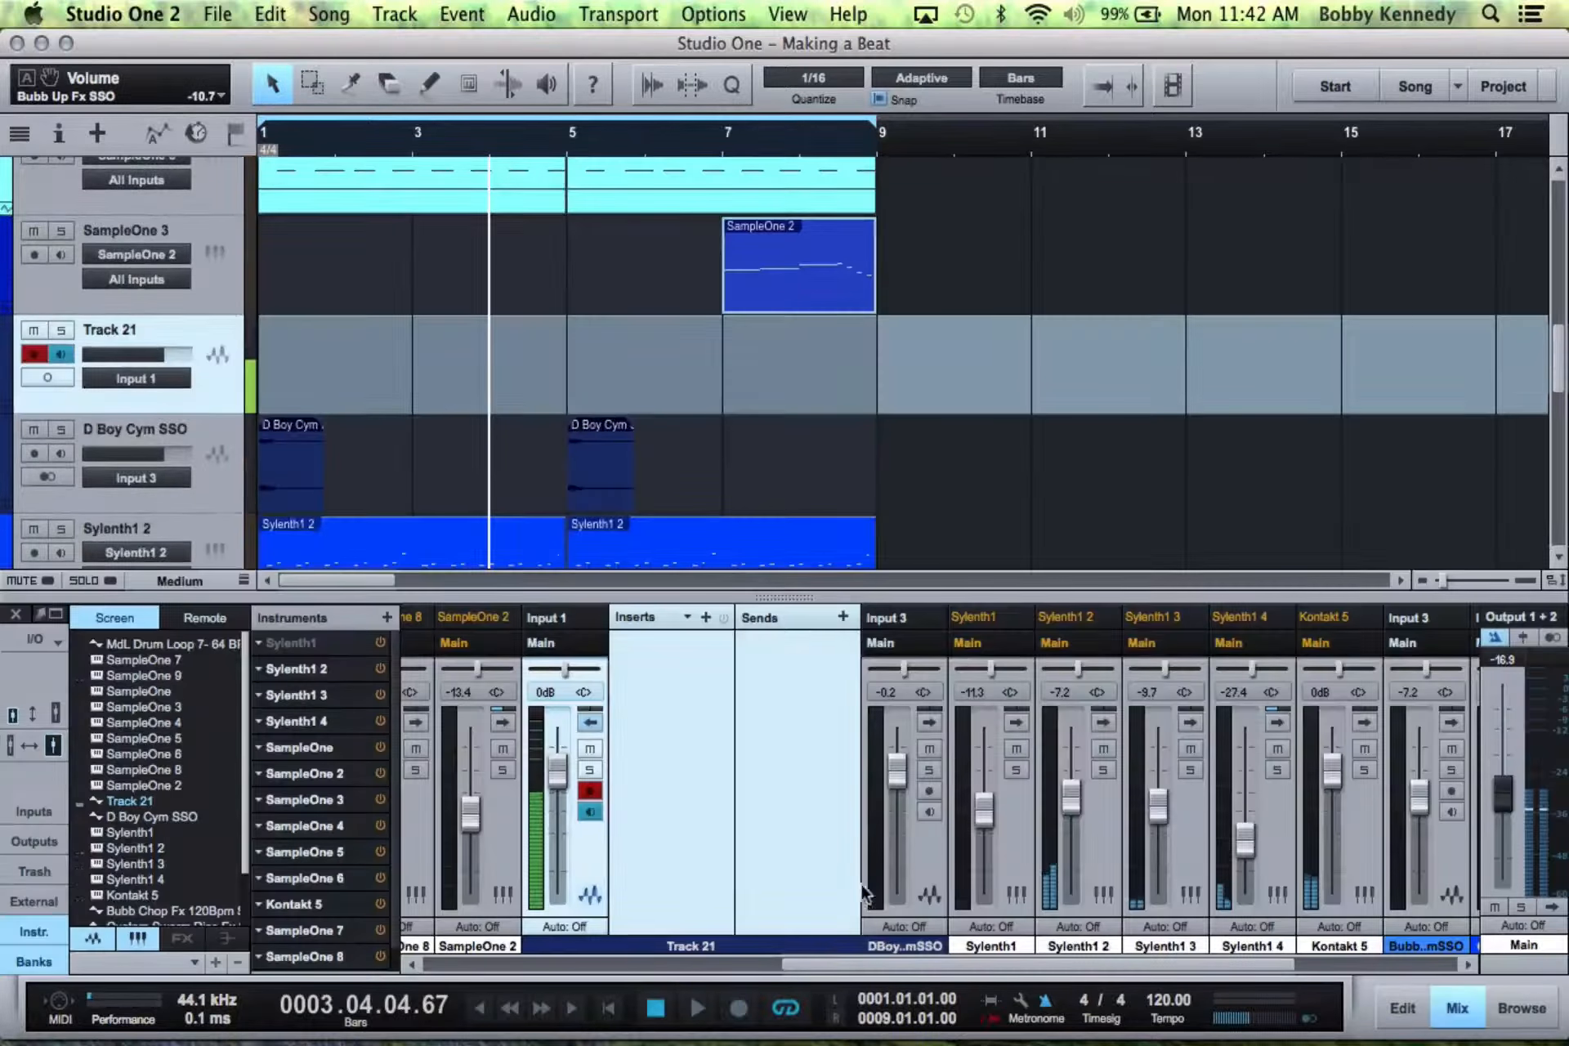
pyautogui.click(689, 619)
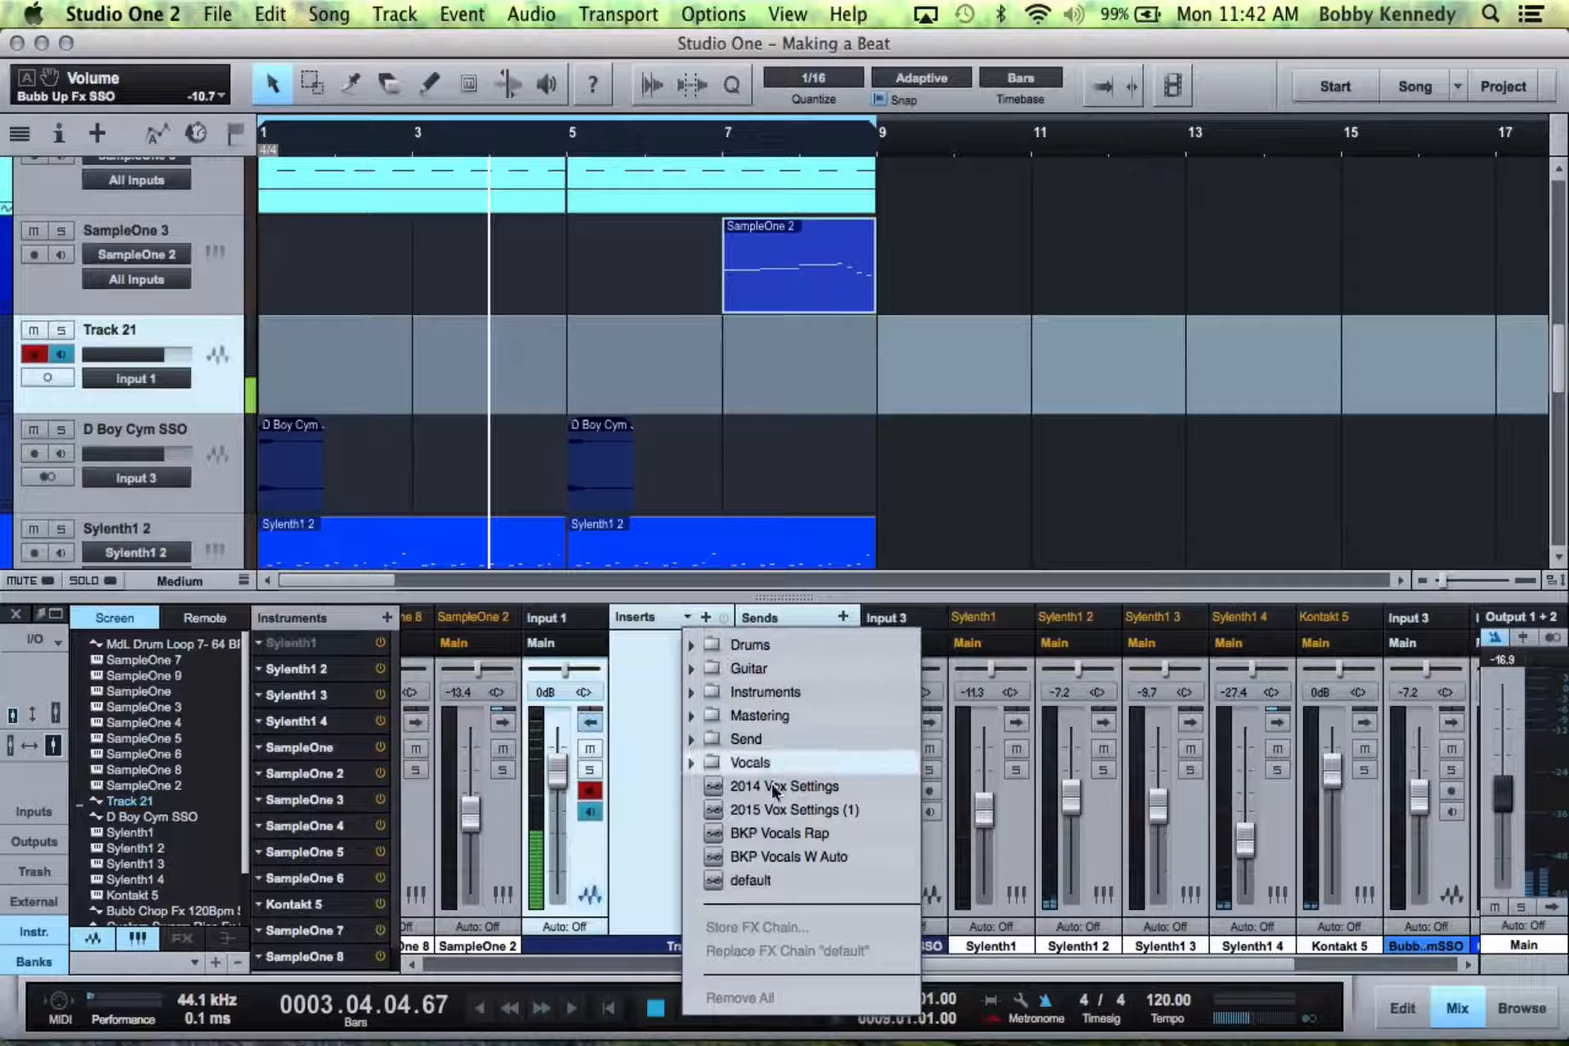
pyautogui.click(775, 811)
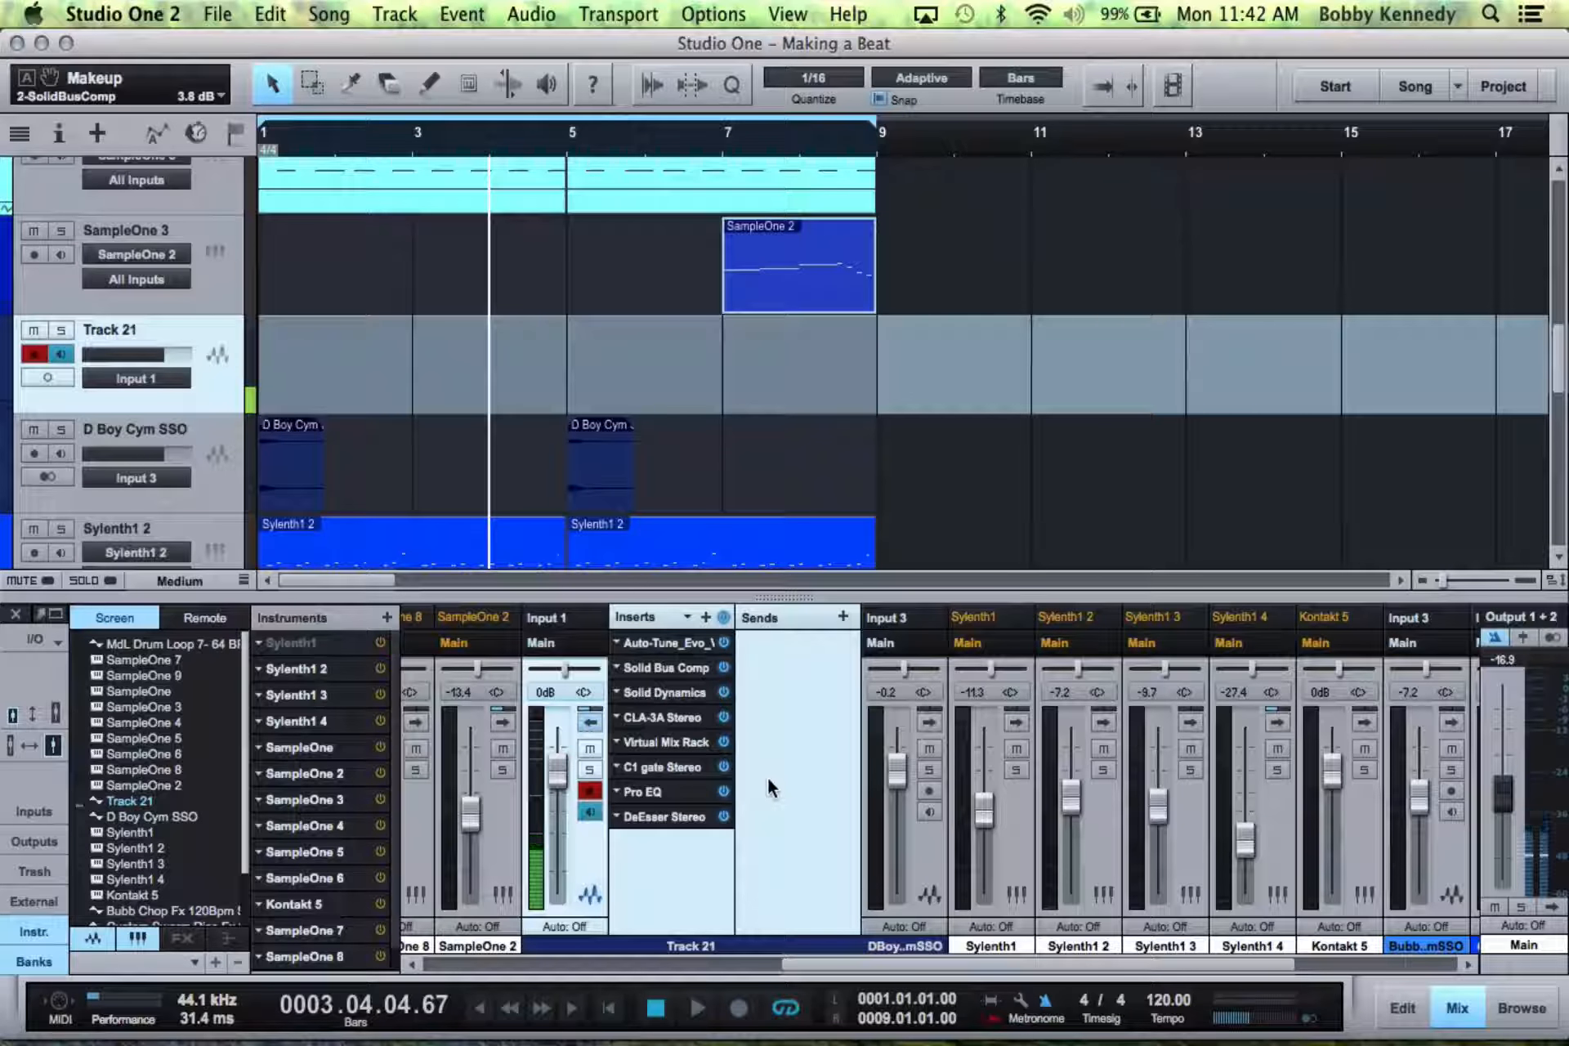
# - Set Track 21's Auto-Tune to key D#, Minor scale and retune speed 23, and close the plug-in
pyautogui.doubleClick(664, 643)
pyautogui.click(715, 208)
pyautogui.click(764, 190)
pyautogui.click(770, 211)
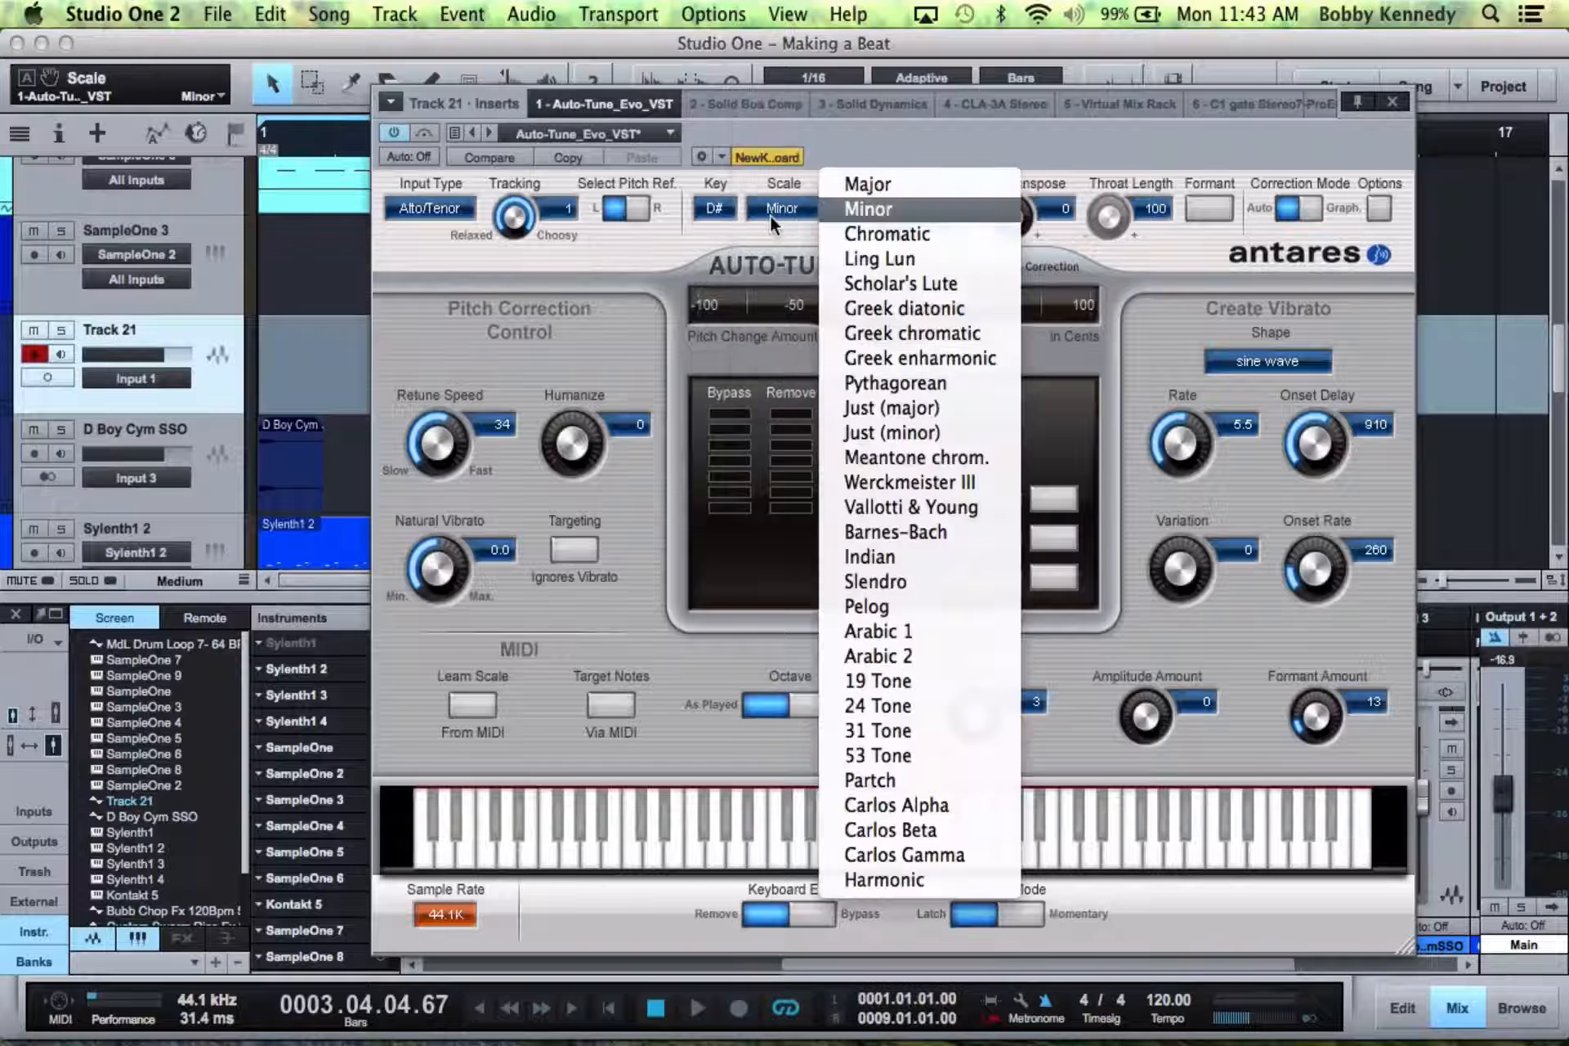
pyautogui.click(842, 207)
pyautogui.moveTo(452, 453); pyautogui.dragTo(453, 470)
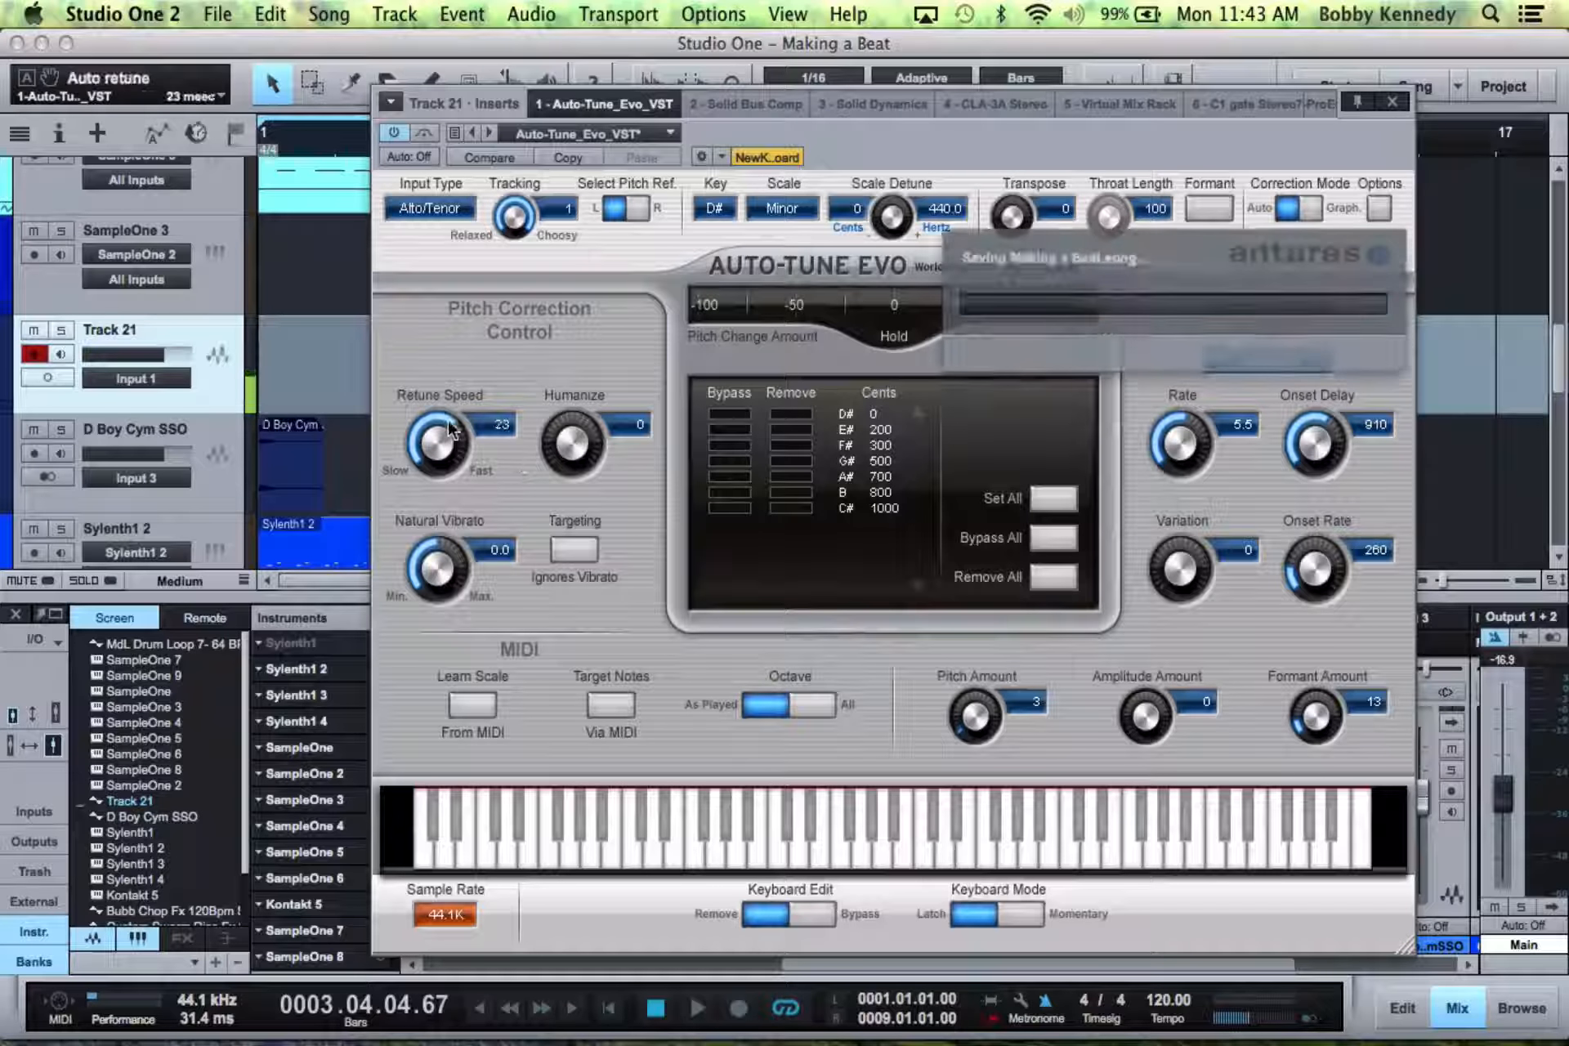
pyautogui.click(1392, 101)
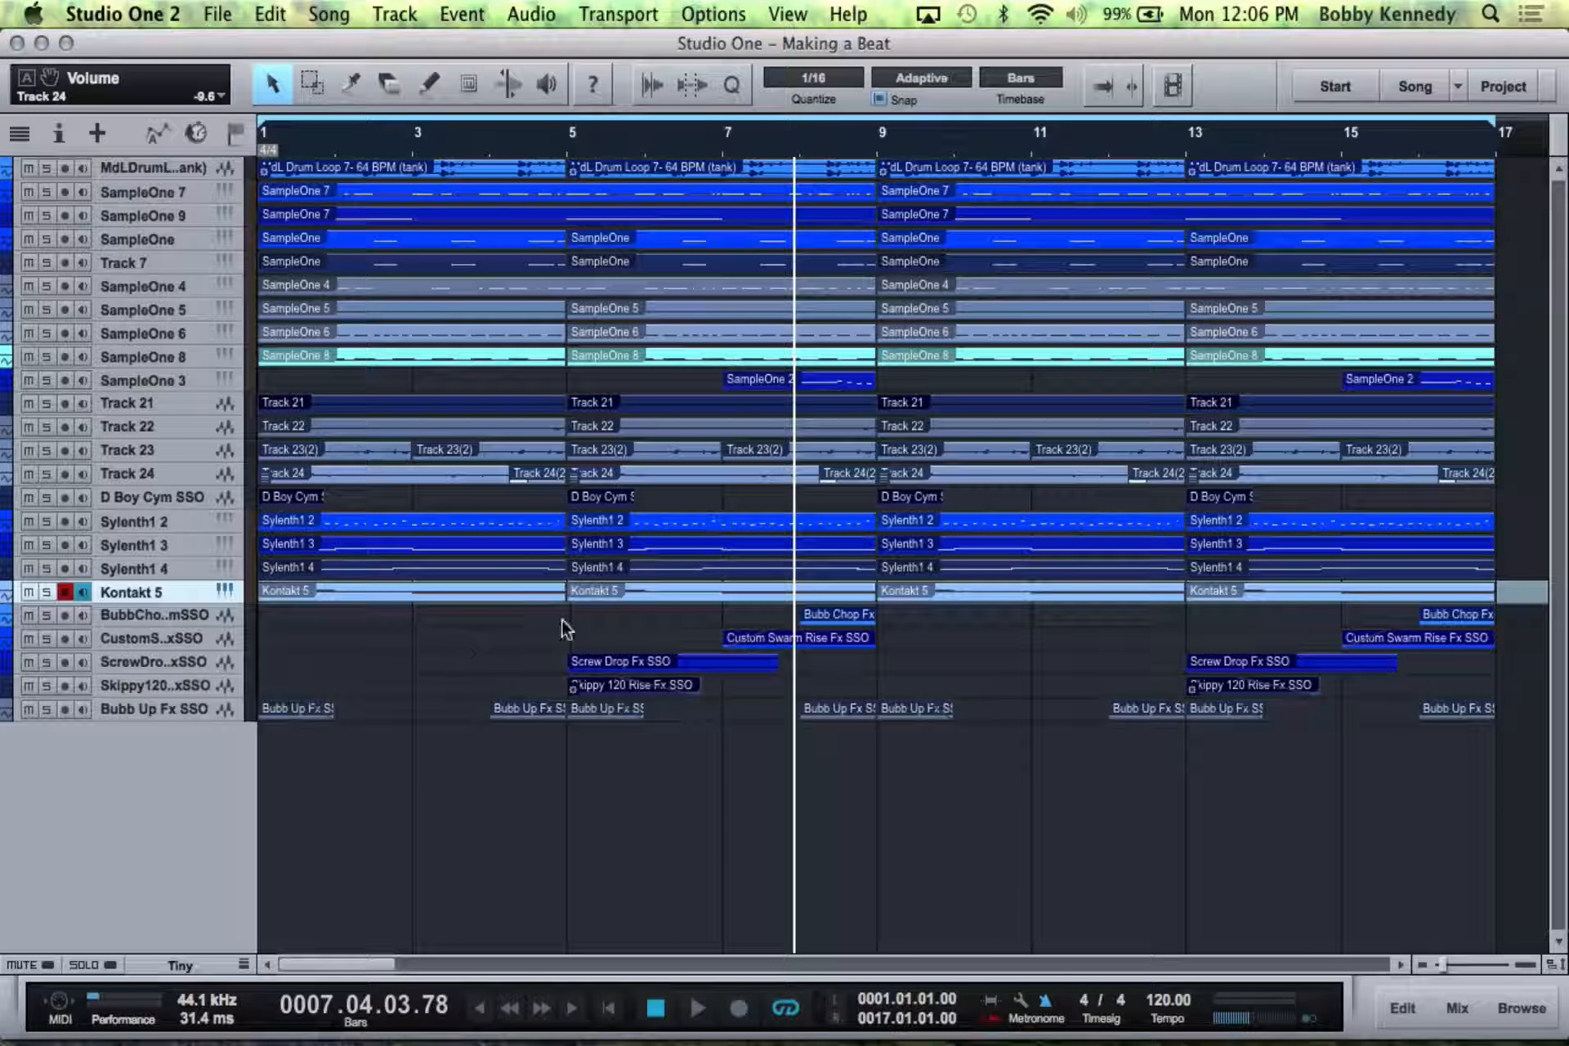
# - Play the sixteen-bar arrangement with the recorded vocal tracks from bar 1 and stop after a few bars
pyautogui.click(614, 1007)
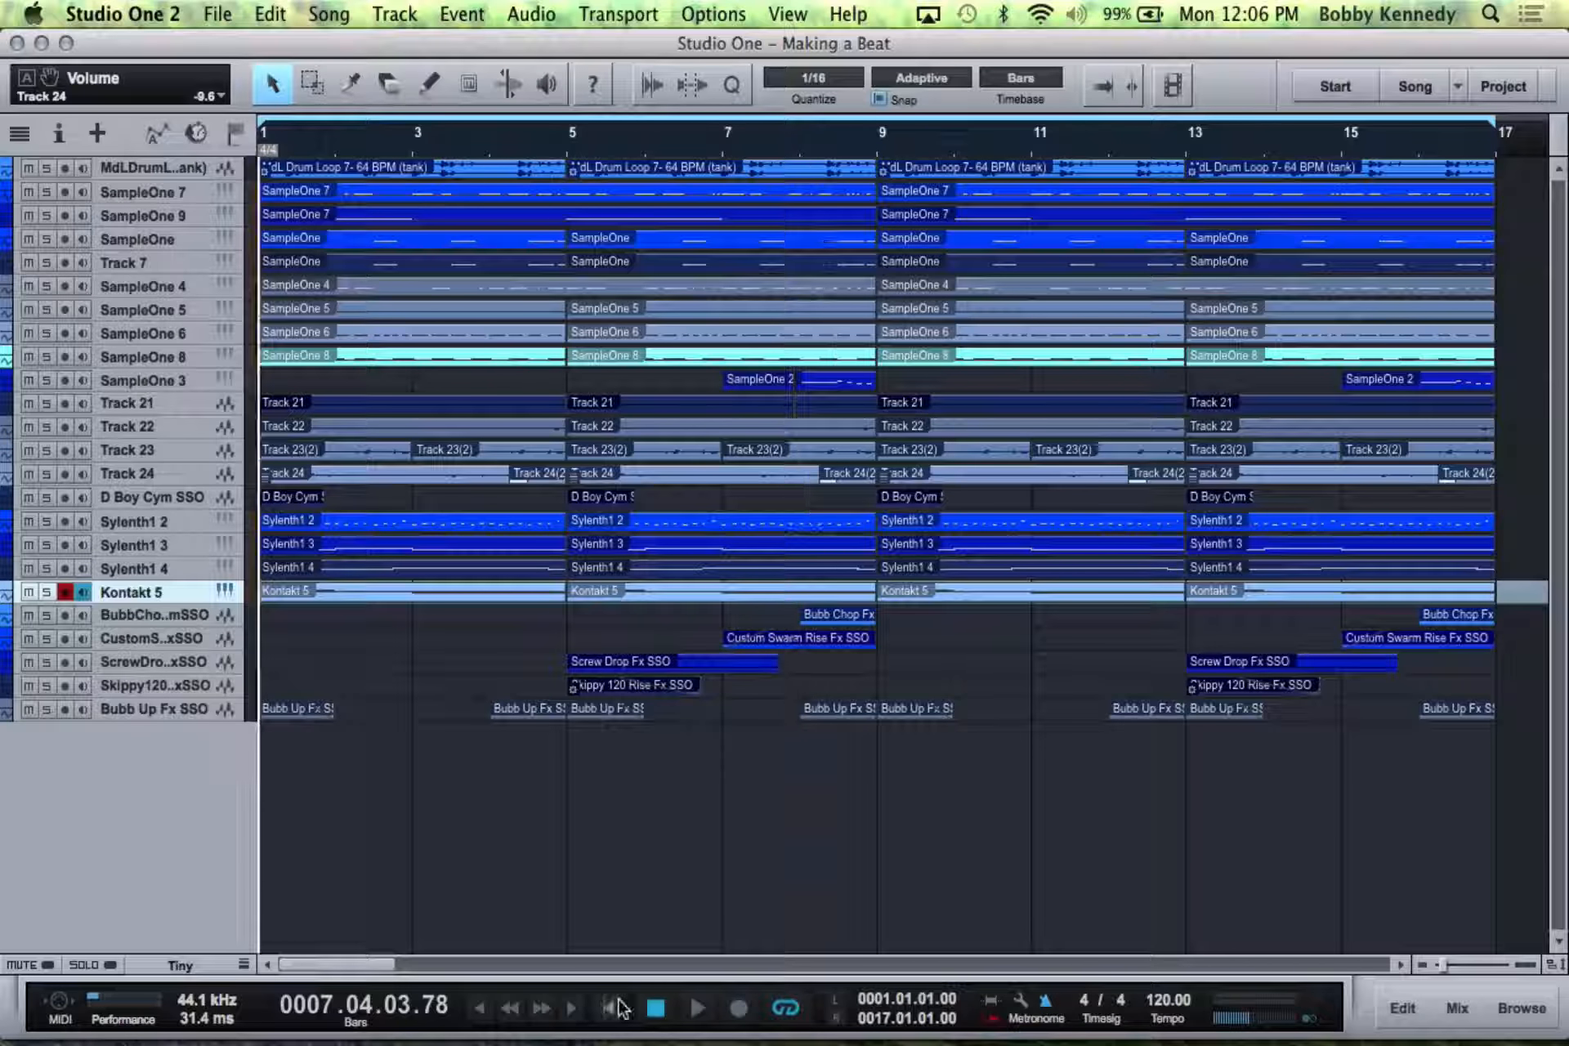
pyautogui.press('space')
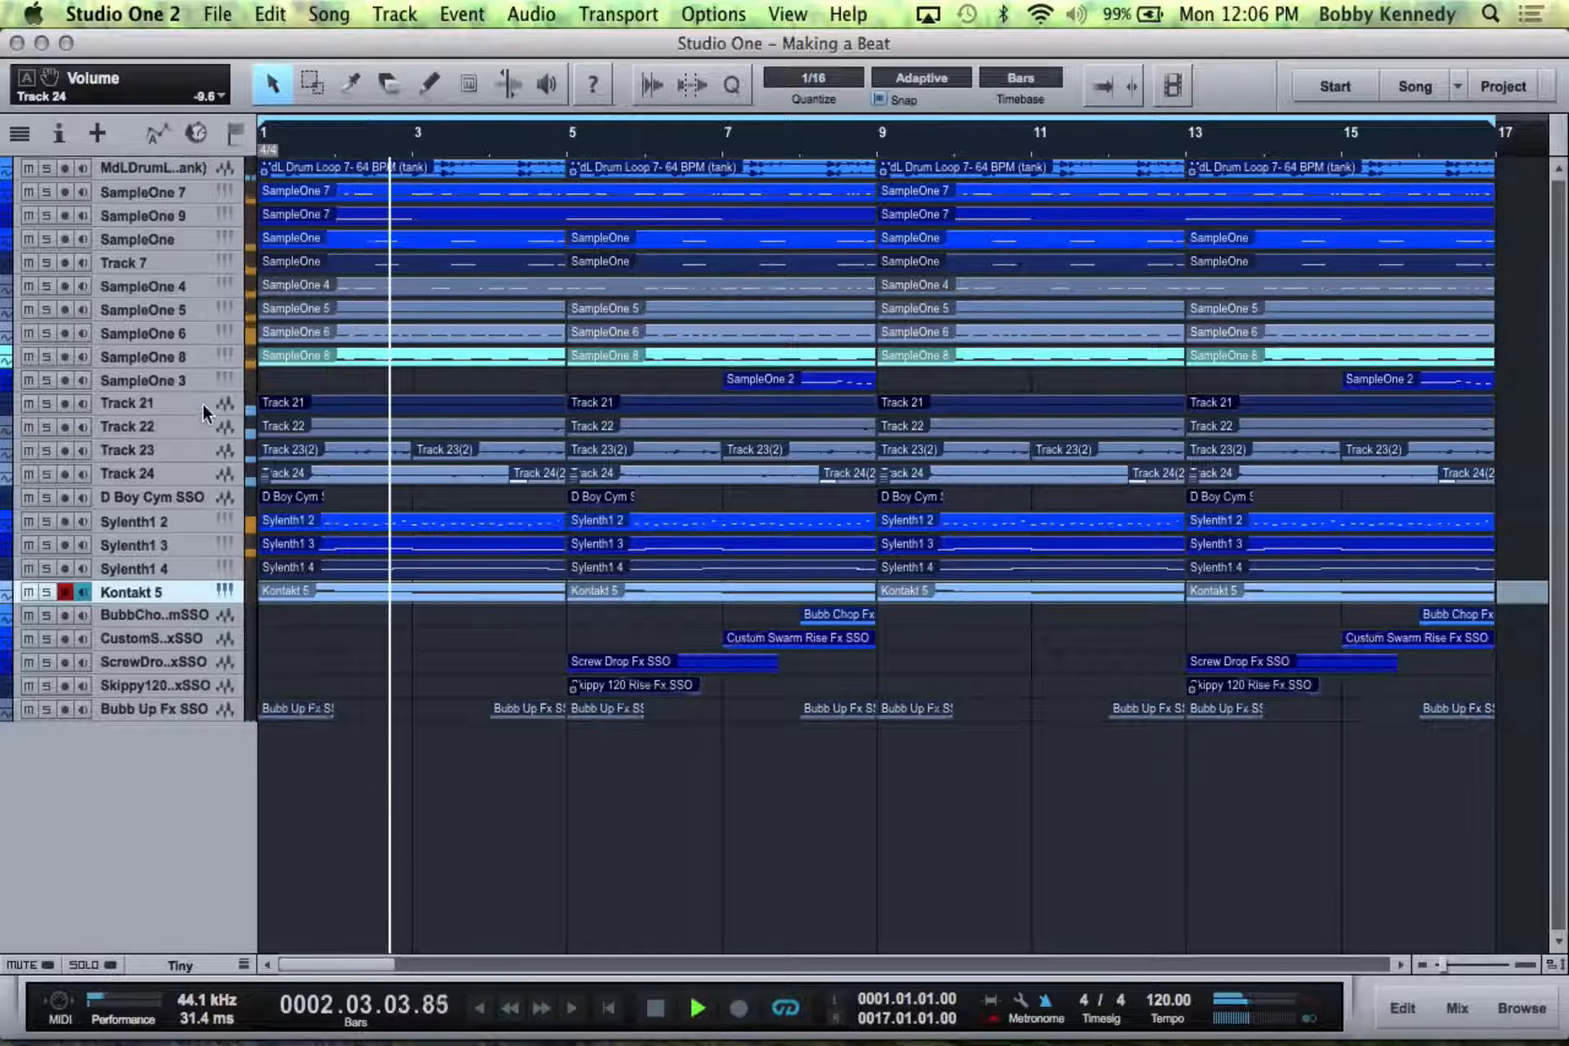
pyautogui.press('space')
# - Show the mixer and route the outputs of Tracks 21 to 24 to the Vox bus
pyautogui.press('F3')
pyautogui.doubleClick(939, 845)
pyautogui.doubleClick(1113, 848)
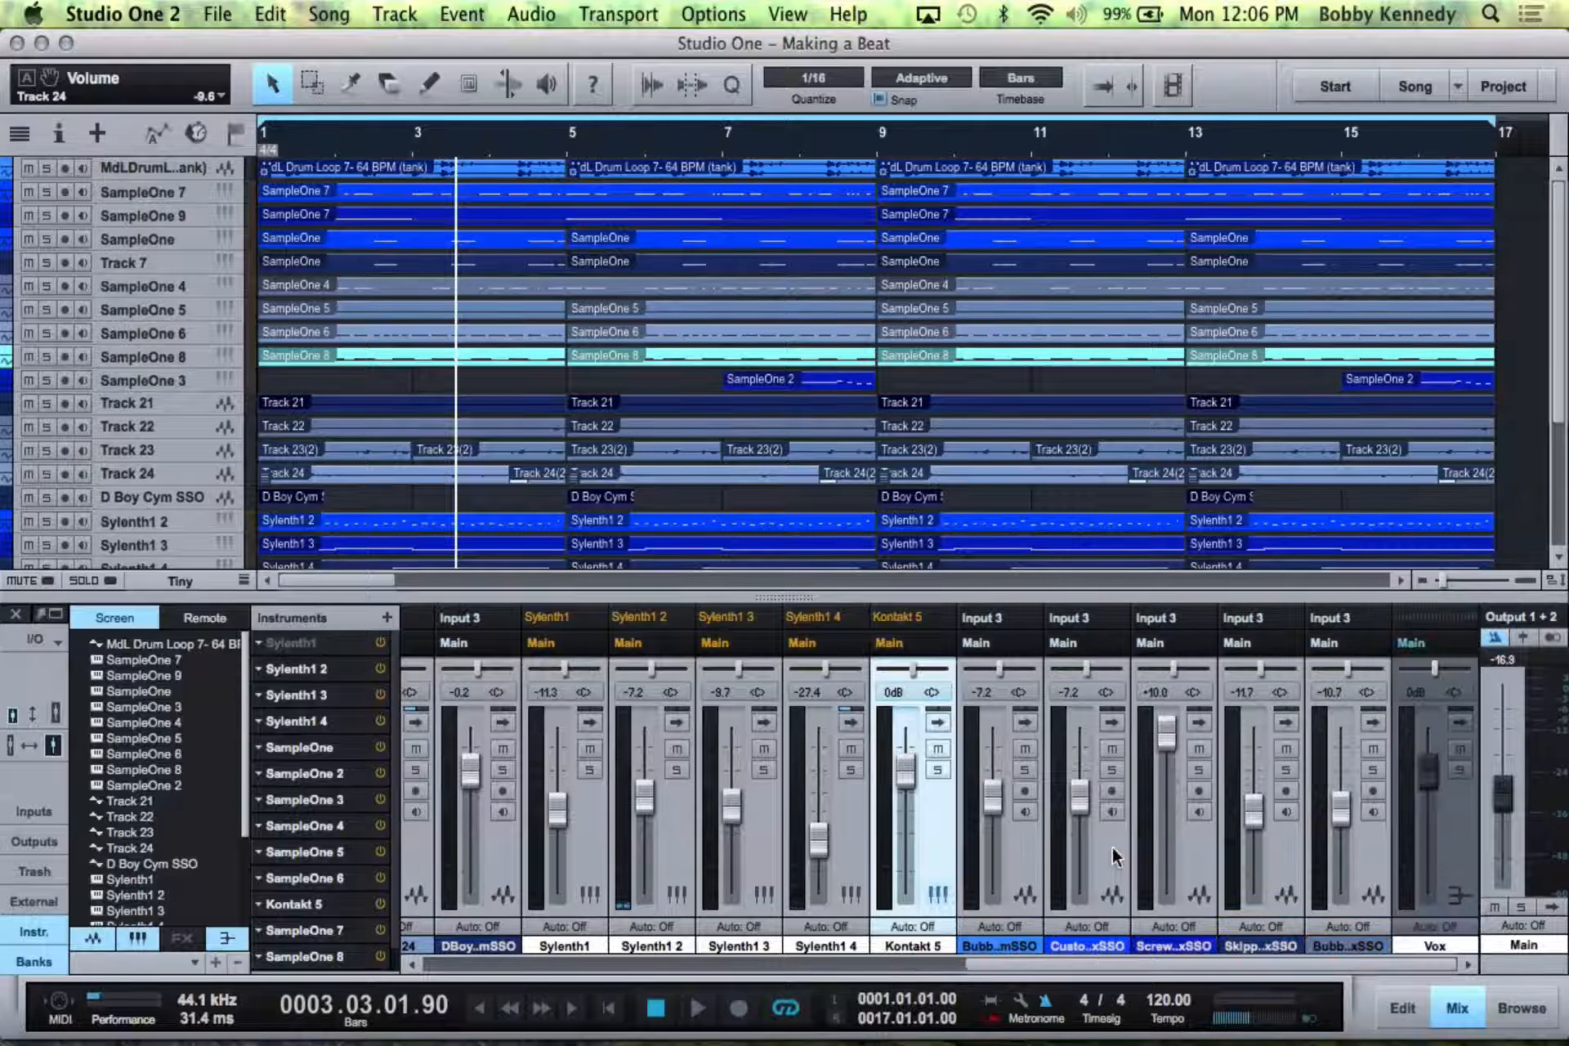
pyautogui.click(178, 400)
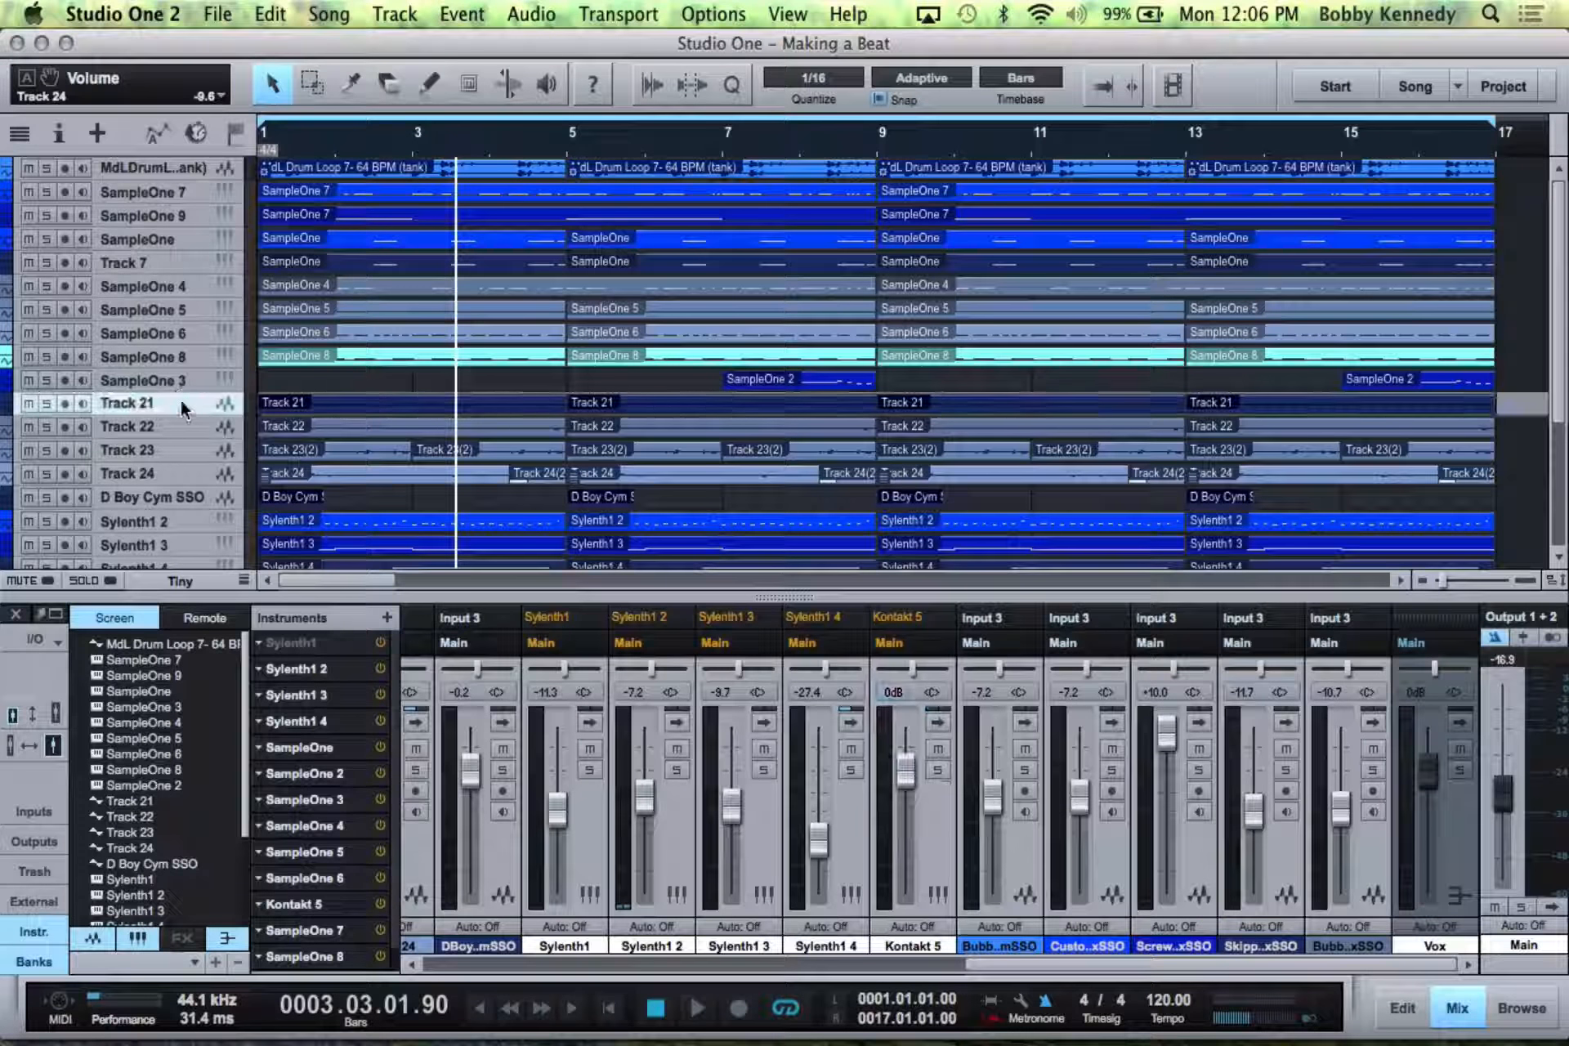
pyautogui.keyDown('shift'); pyautogui.click(201, 474); pyautogui.keyUp('shift')
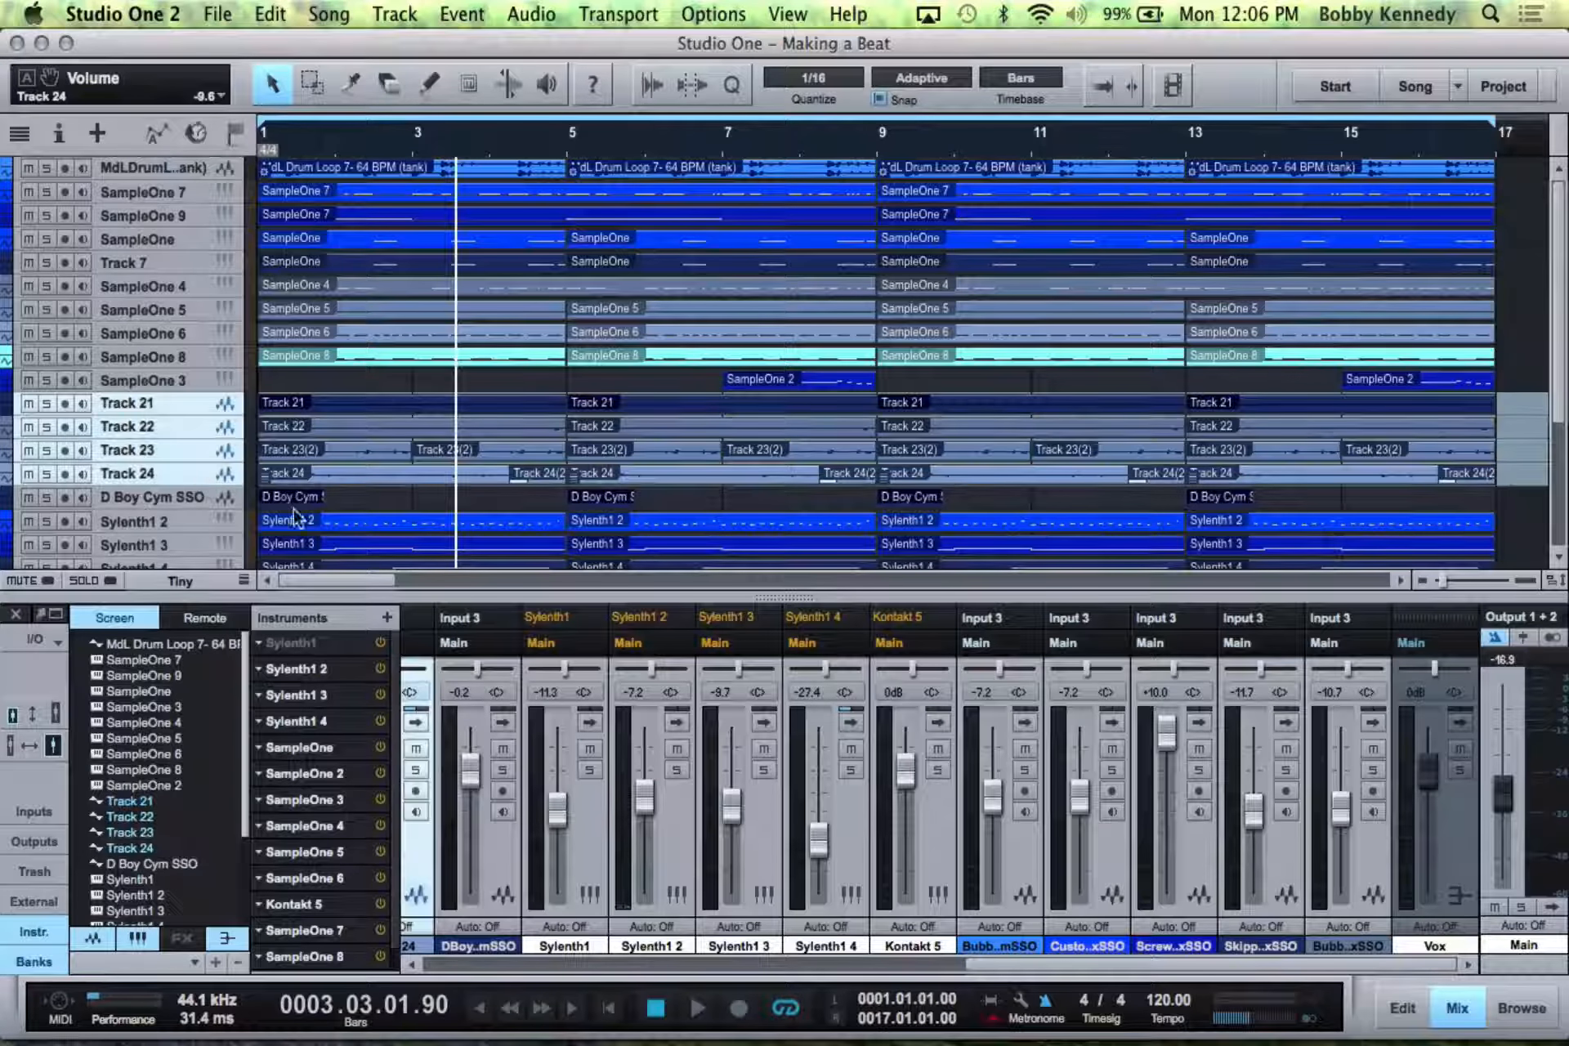
pyautogui.hscroll(-2, 501, 735)
pyautogui.click(506, 643)
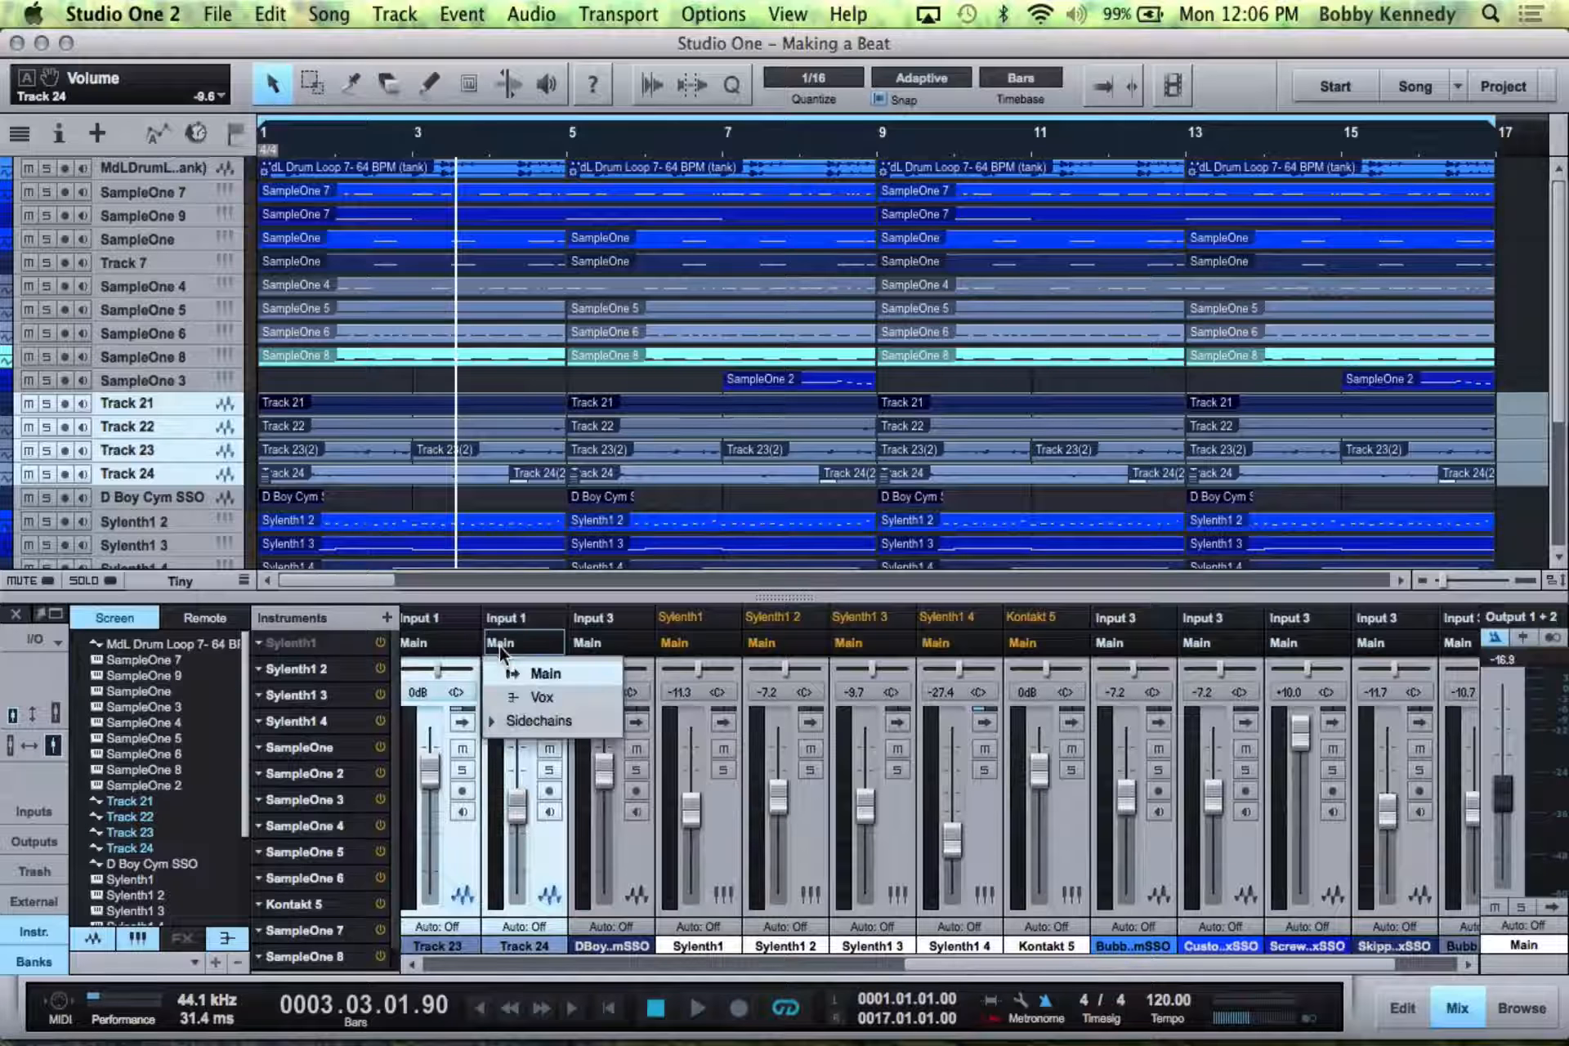
pyautogui.click(534, 698)
pyautogui.hscroll(2, 535, 707)
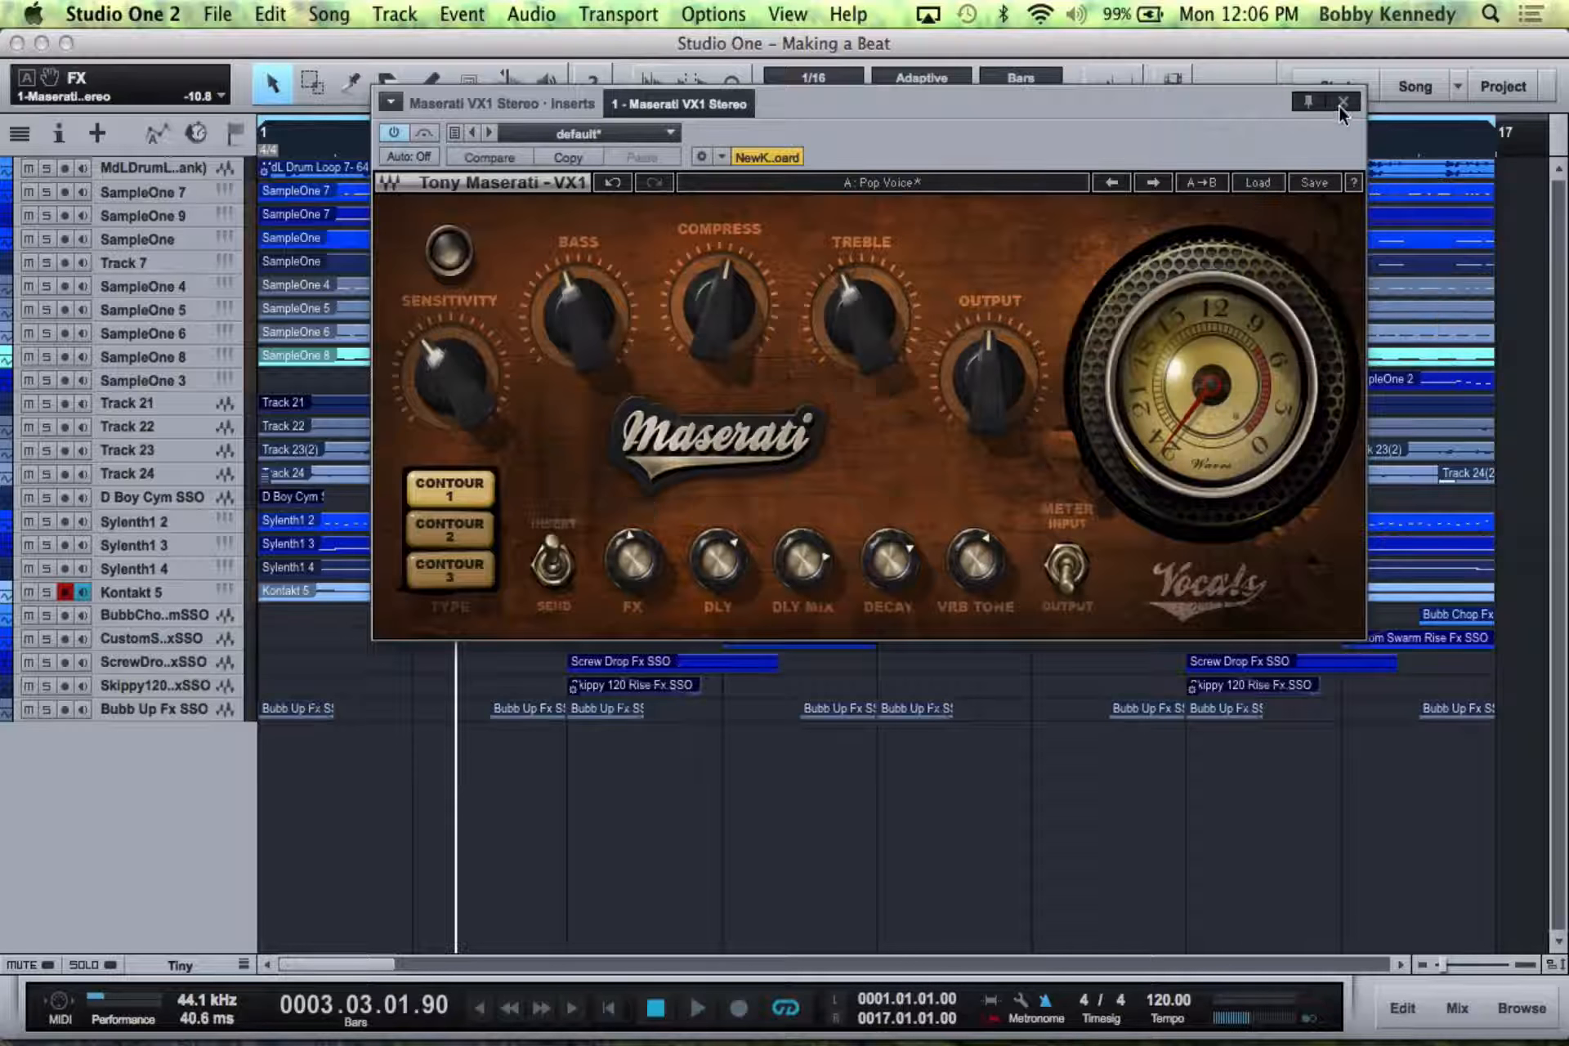
# - Close the Maserati VX1 plug-in, set the Vox bus volume to -13.4 dB during playback, and collapse its channel
pyautogui.click(1343, 102)
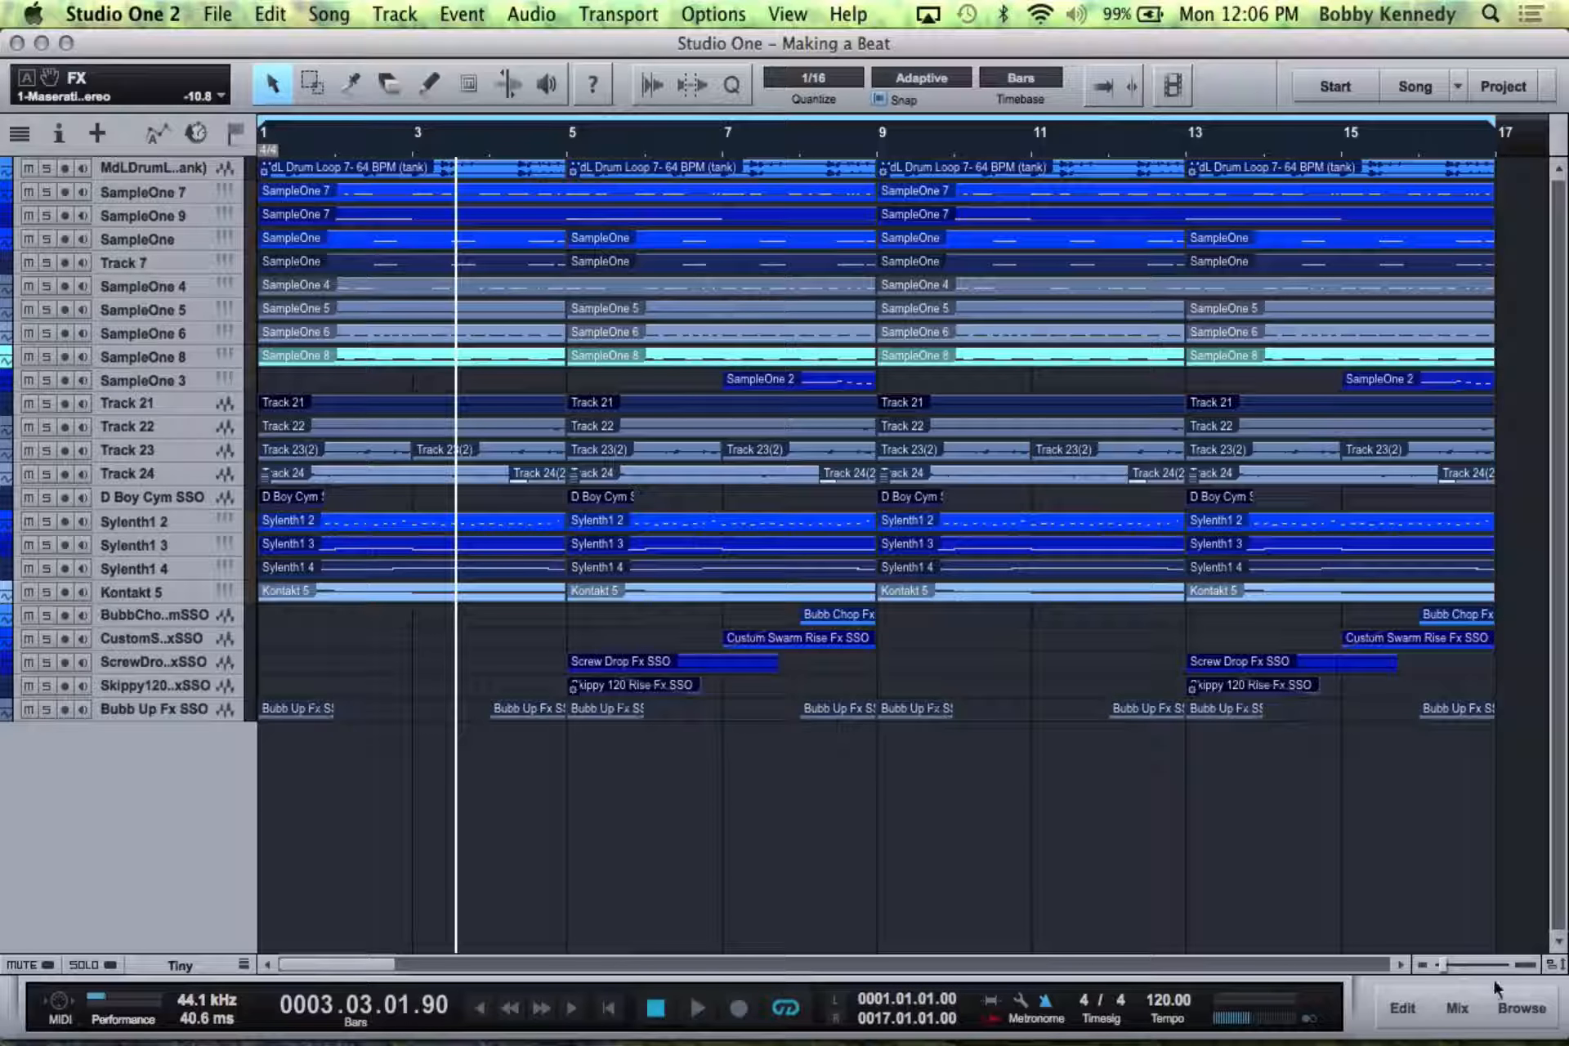
pyautogui.click(1458, 1008)
pyautogui.moveTo(1087, 781); pyautogui.dragTo(1087, 822)
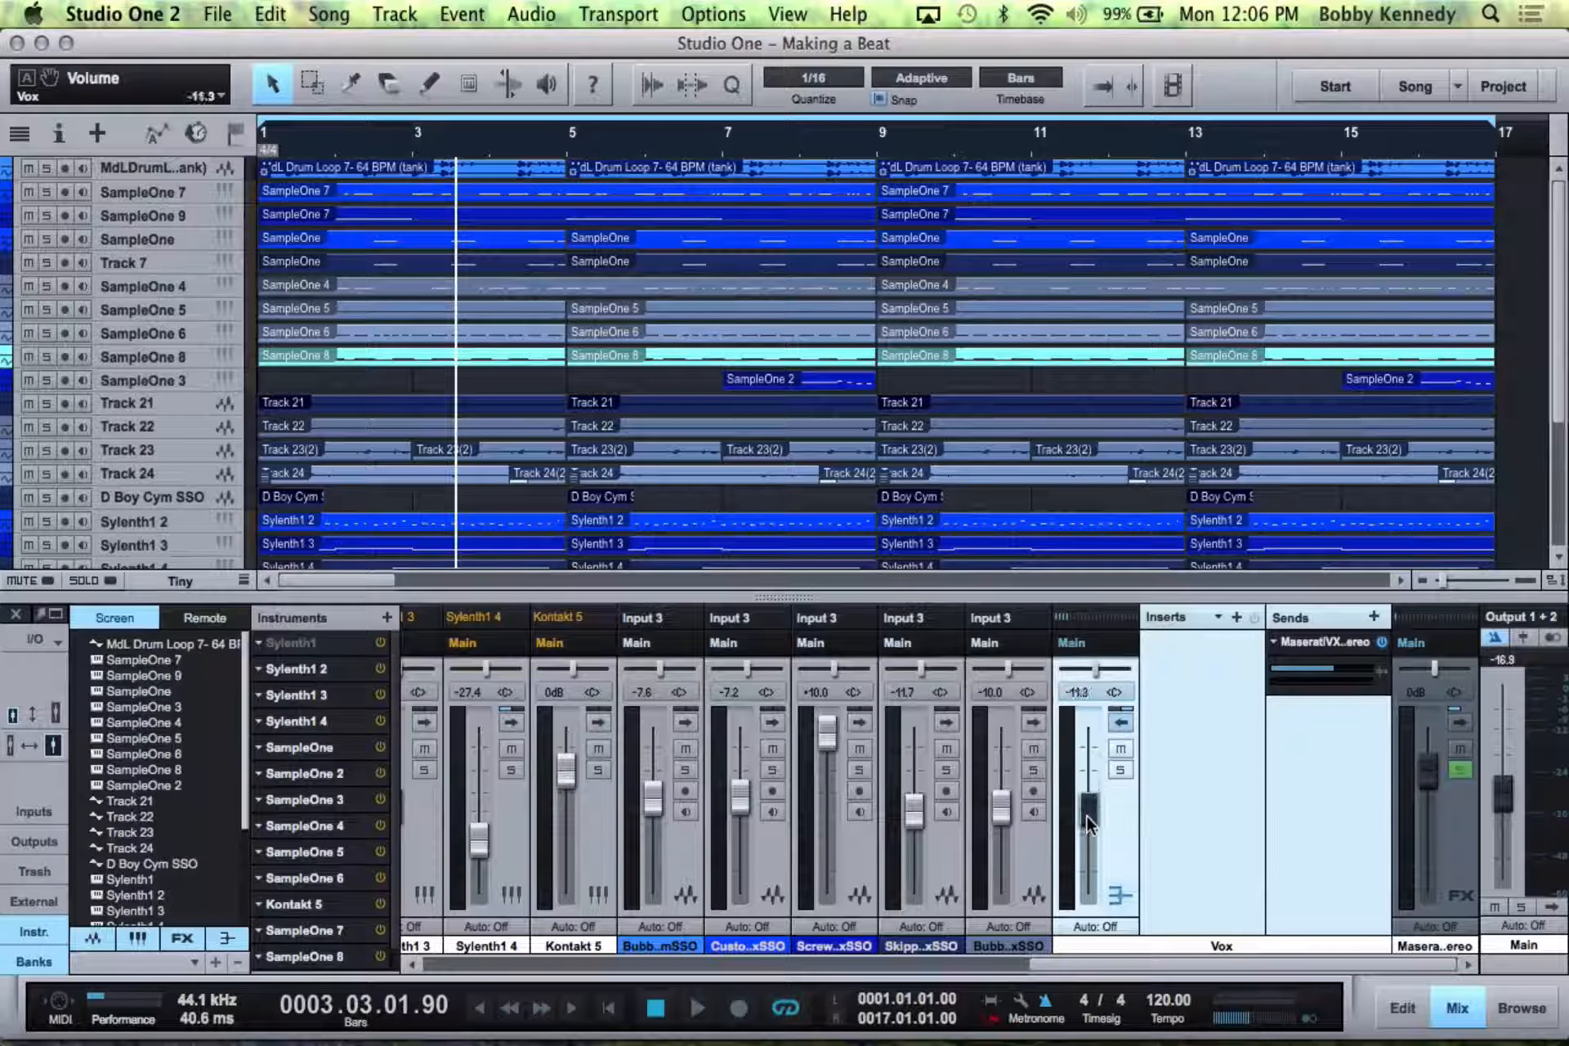
pyautogui.press('space')
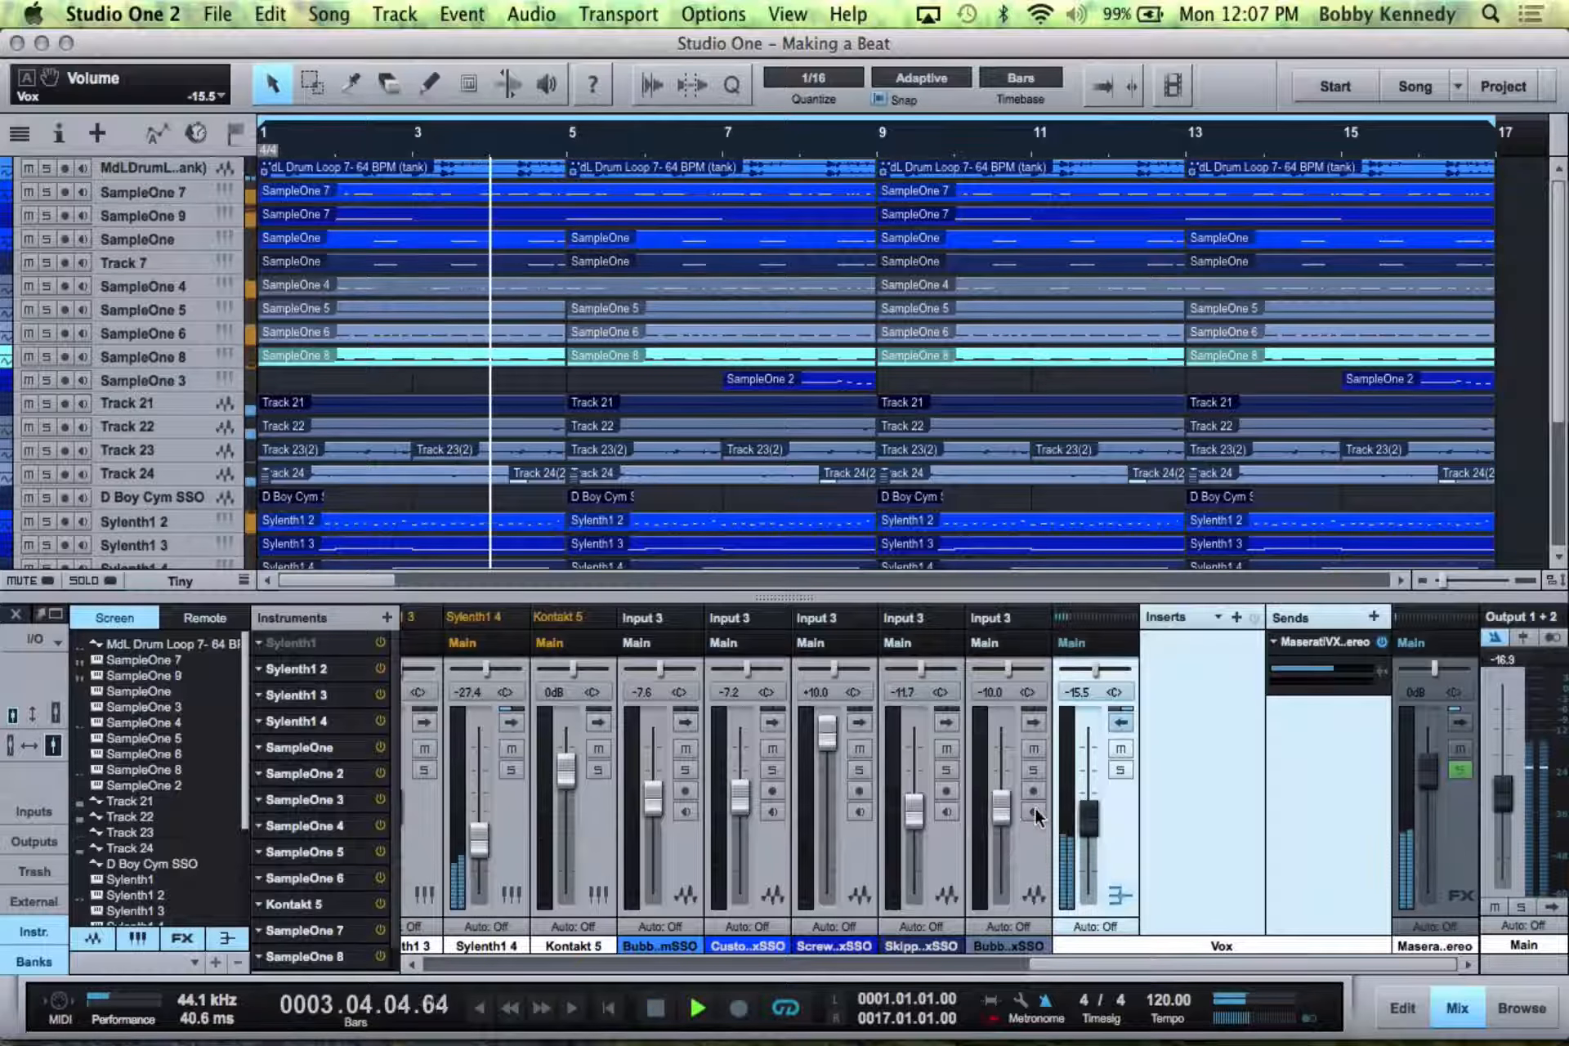
pyautogui.moveTo(1087, 814)
pyautogui.mouseDown()
pyautogui.moveTo(1090, 829)
pyautogui.moveTo(1092, 814)
pyautogui.mouseUp()
pyautogui.click(1121, 722)
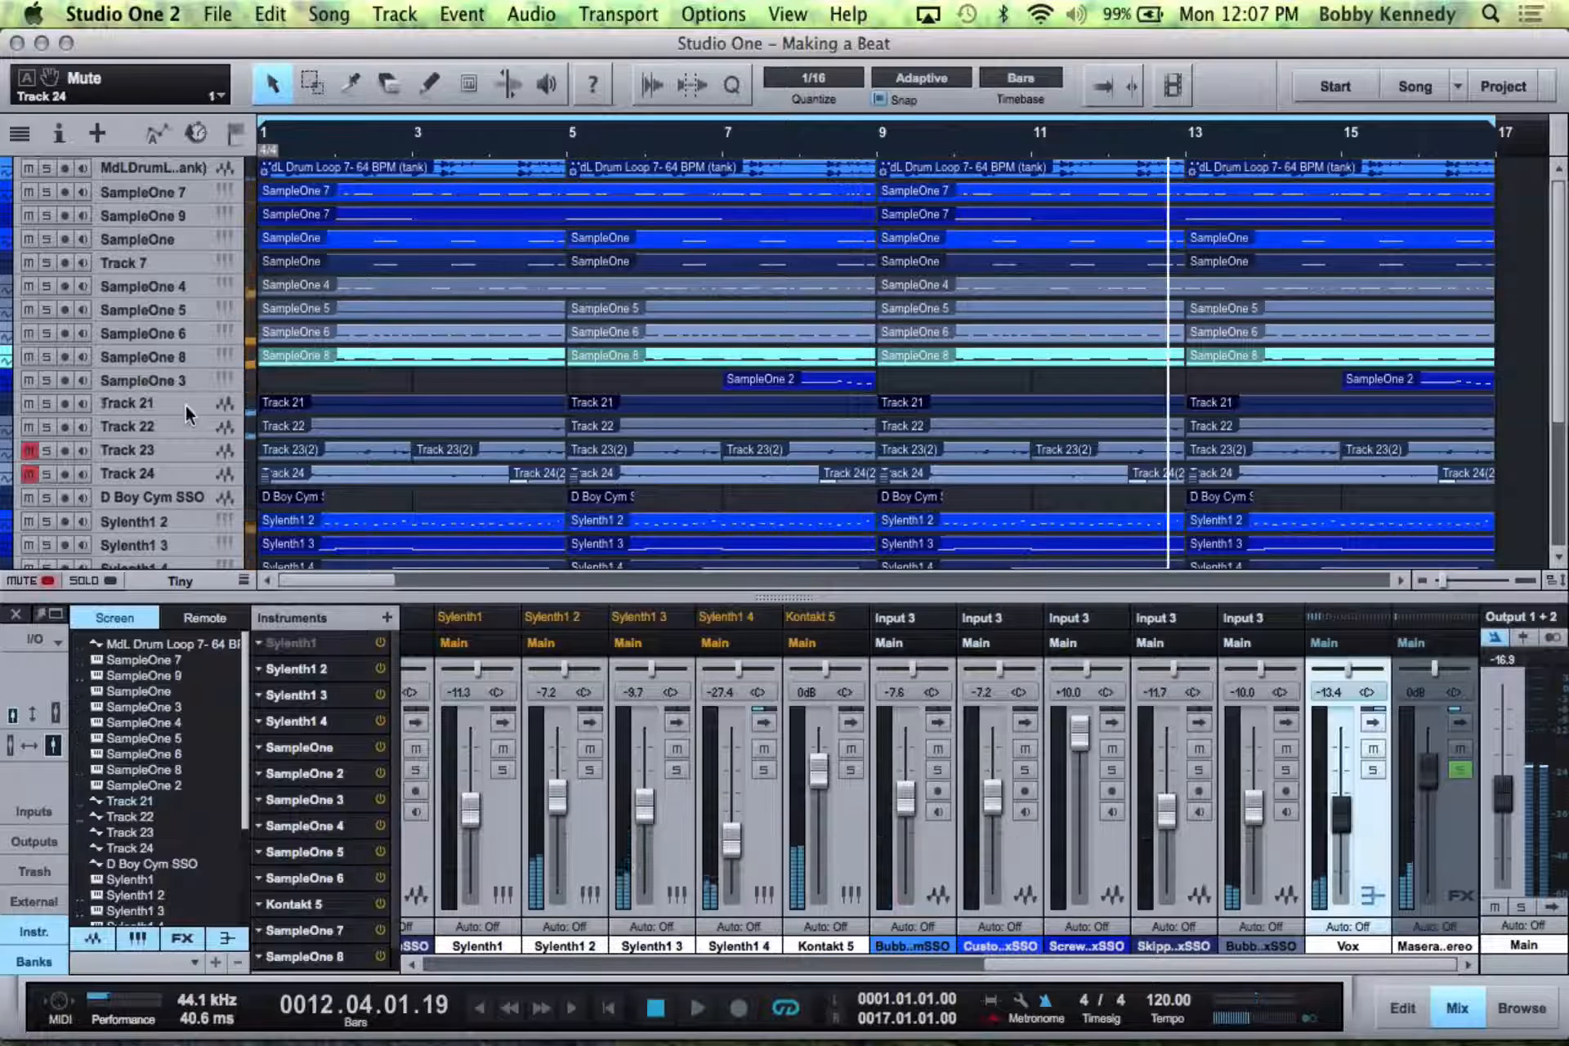
# - Add RVerb Stereo as a send effect on Track 22 and open its Halls factory presets
pyautogui.click(188, 408)
pyautogui.doubleClick(578, 858)
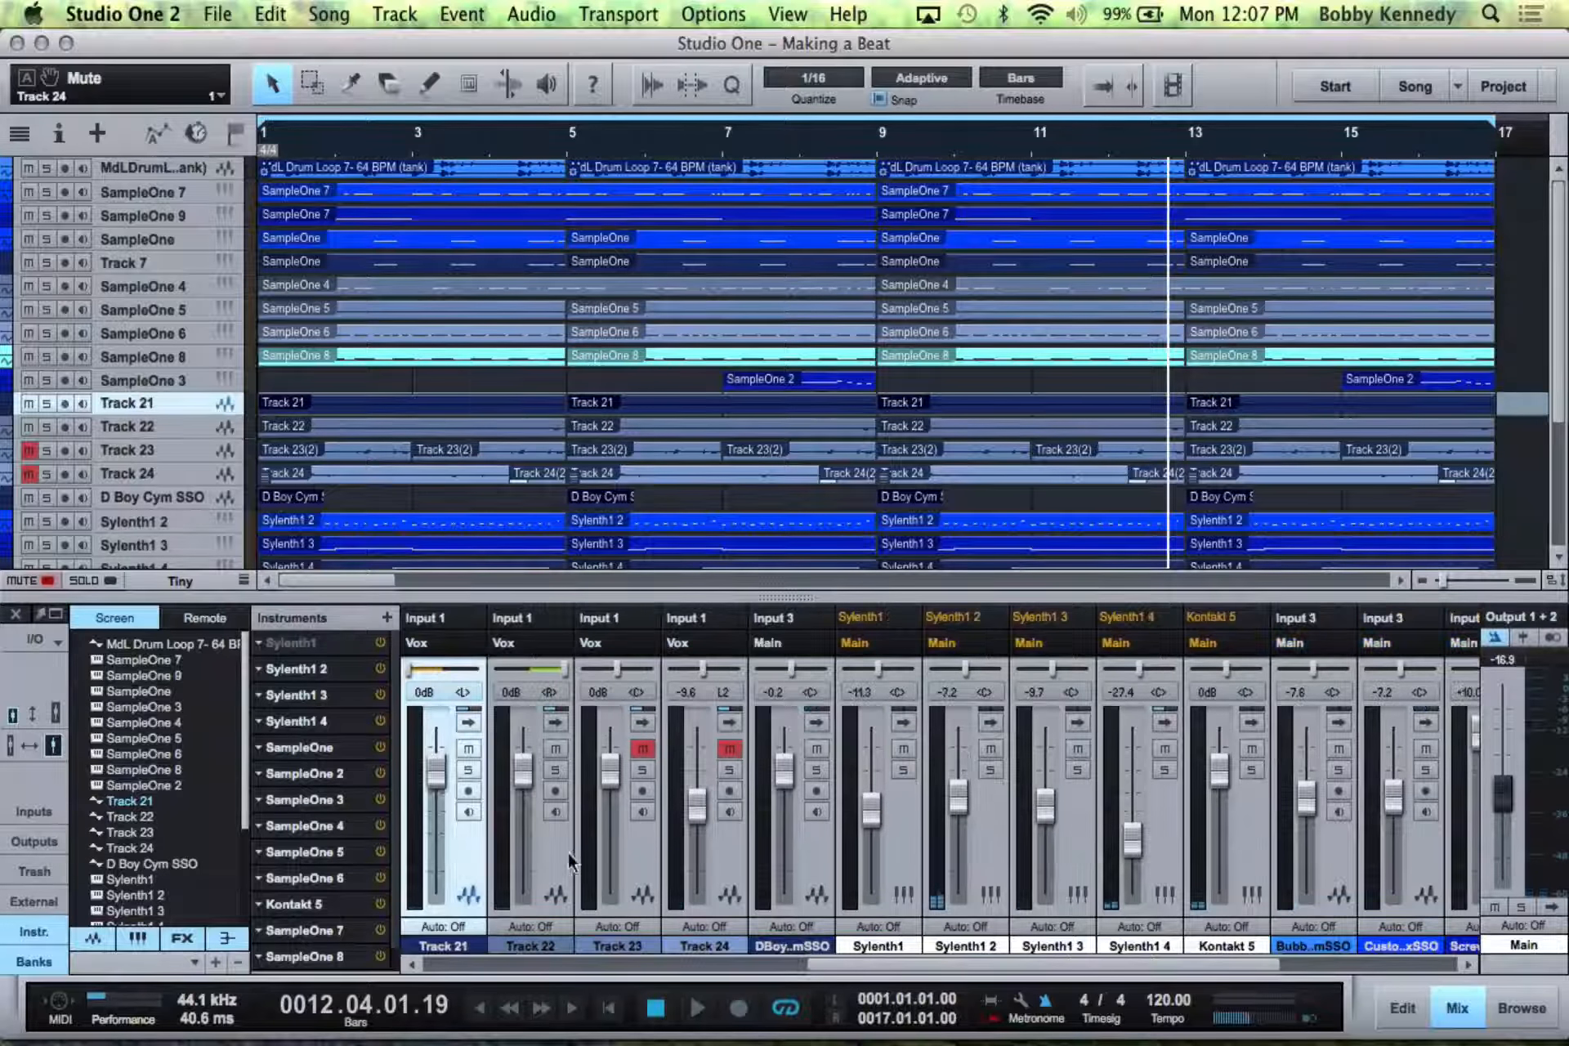
pyautogui.doubleClick(553, 846)
pyautogui.doubleClick(553, 847)
pyautogui.moveTo(1304, 318); pyautogui.dragTo(770, 694)
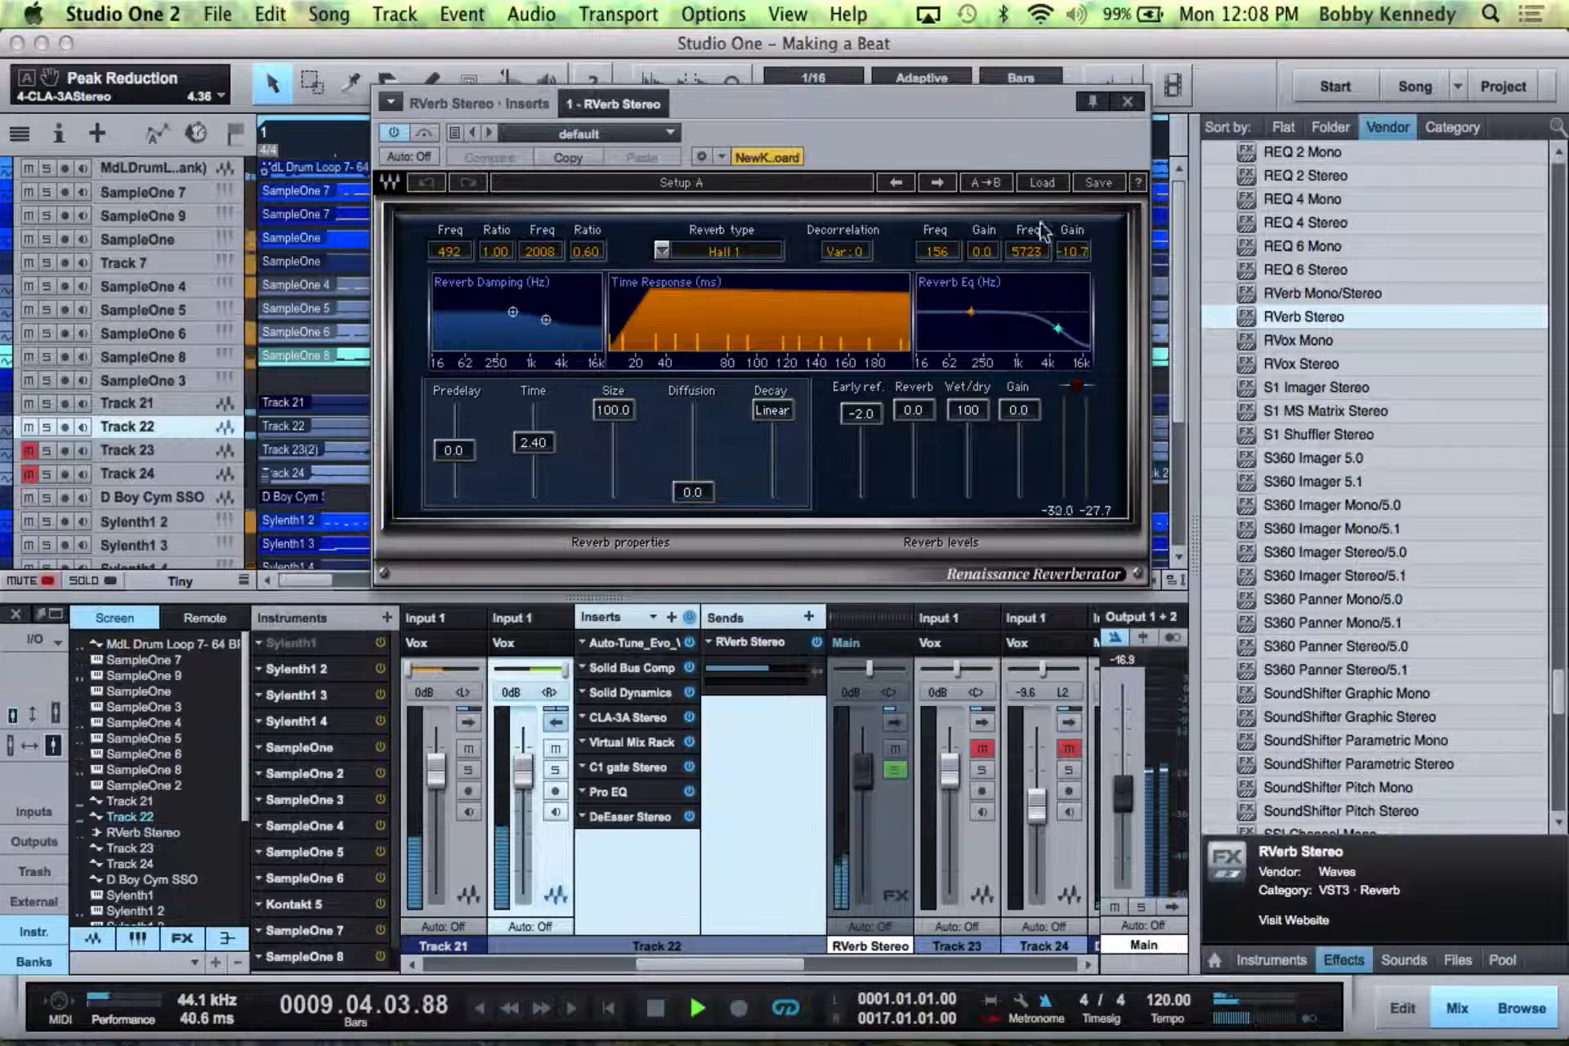
pyautogui.click(1043, 183)
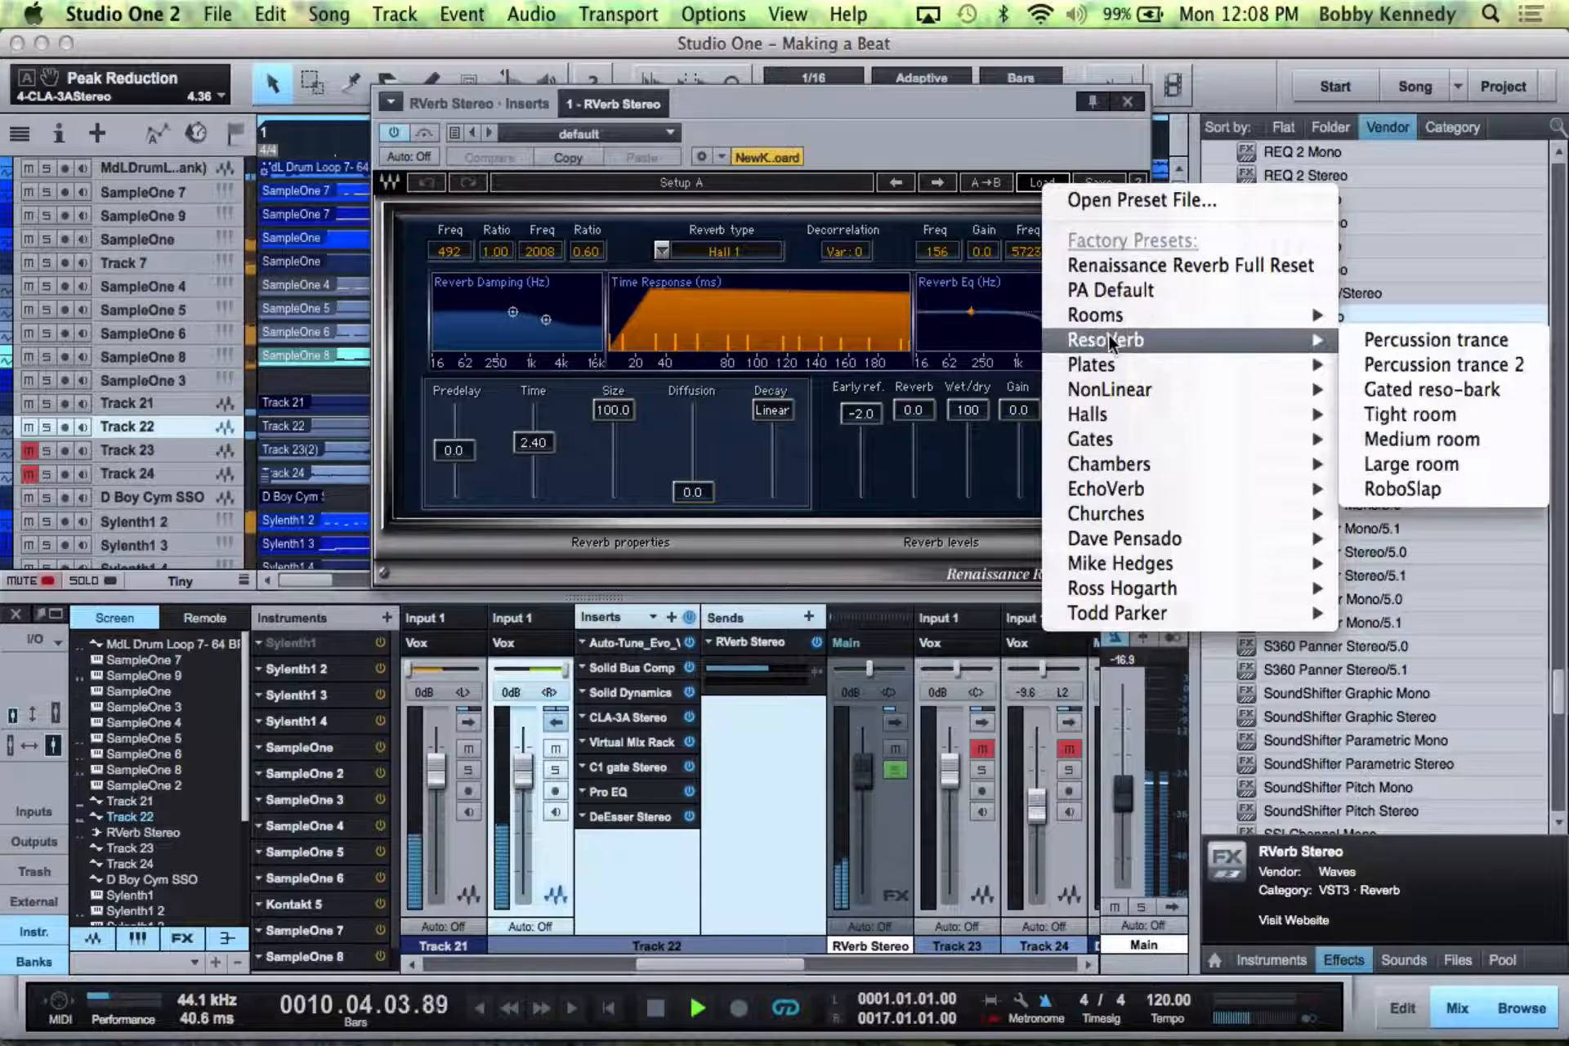
pyautogui.moveTo(1118, 391)
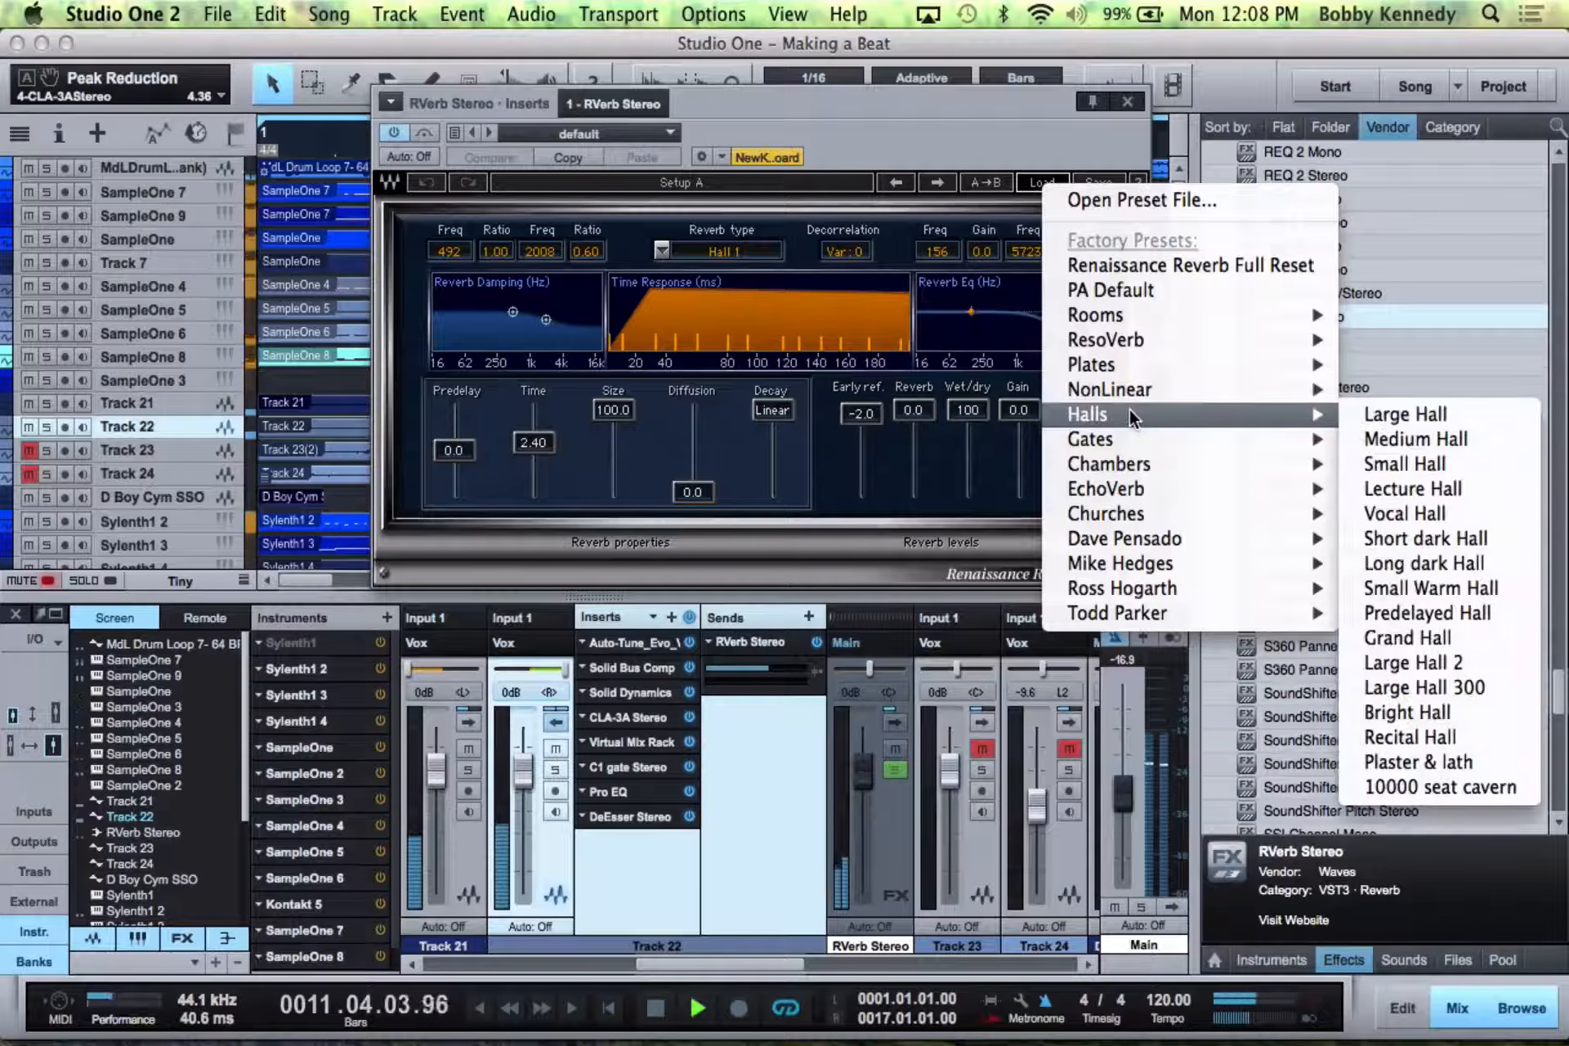
# - Add H-Delay Stereo as a send on Track 23 with a 1/4 delay, Ping Pong and LoFi enabled, and HiPass at 324
pyautogui.moveTo(1341, 528); pyautogui.dragTo(932, 711)
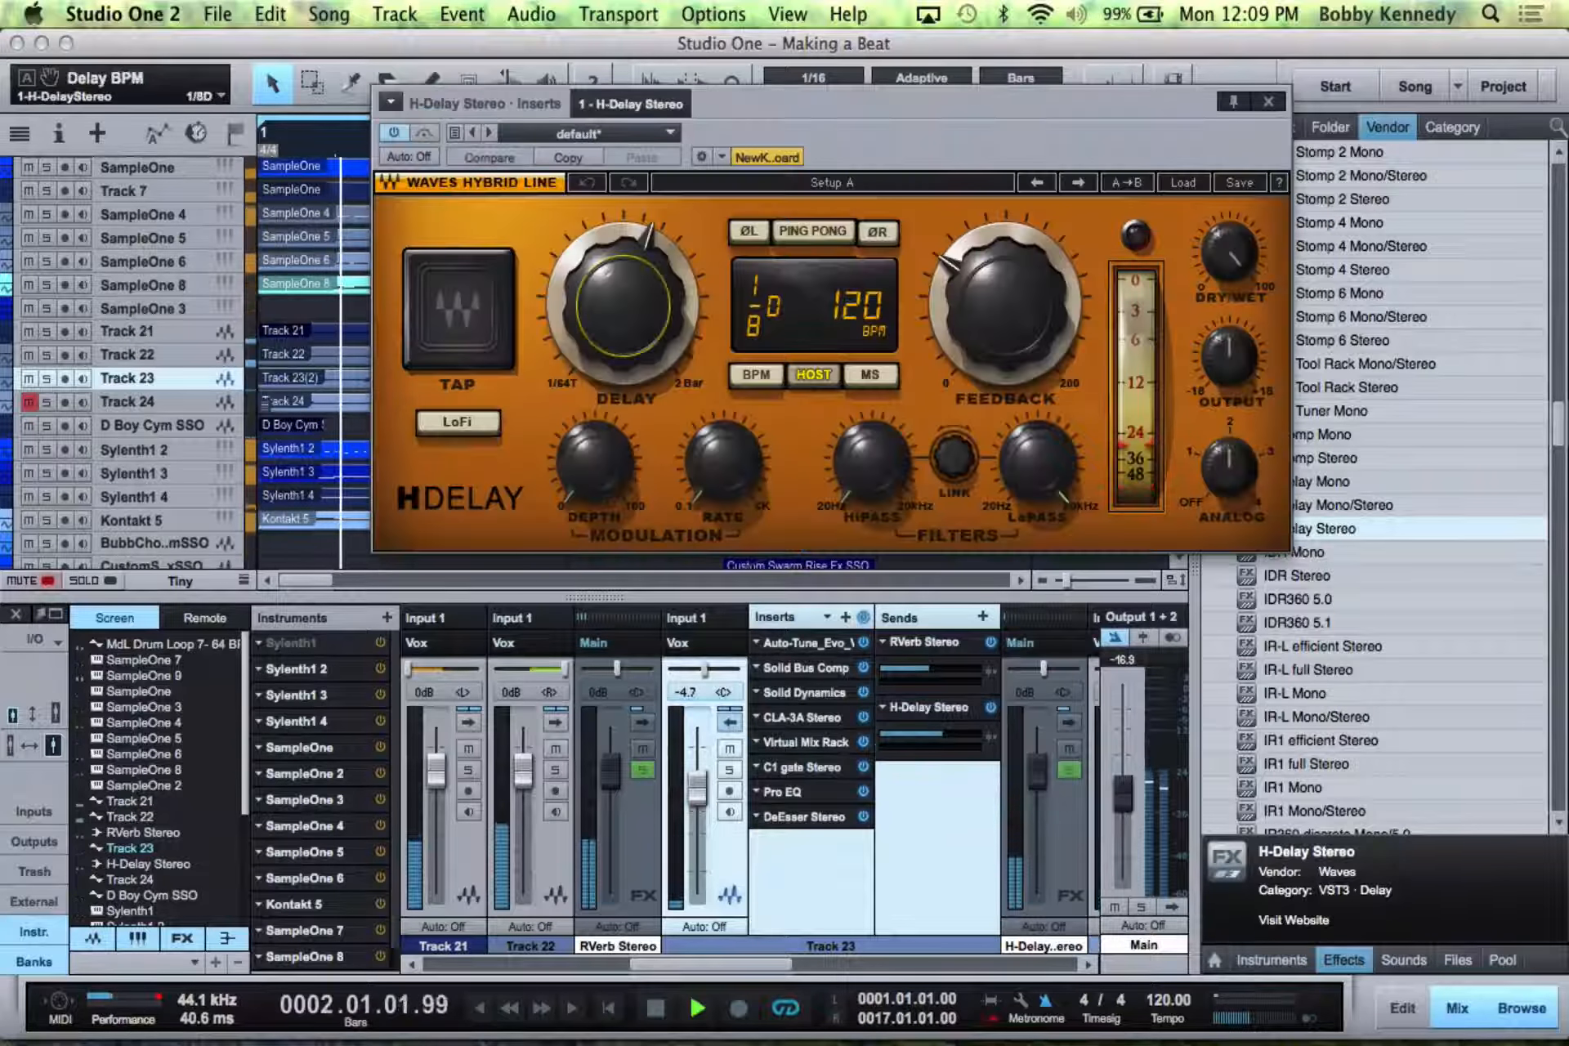
pyautogui.moveTo(623, 304); pyautogui.dragTo(623, 286)
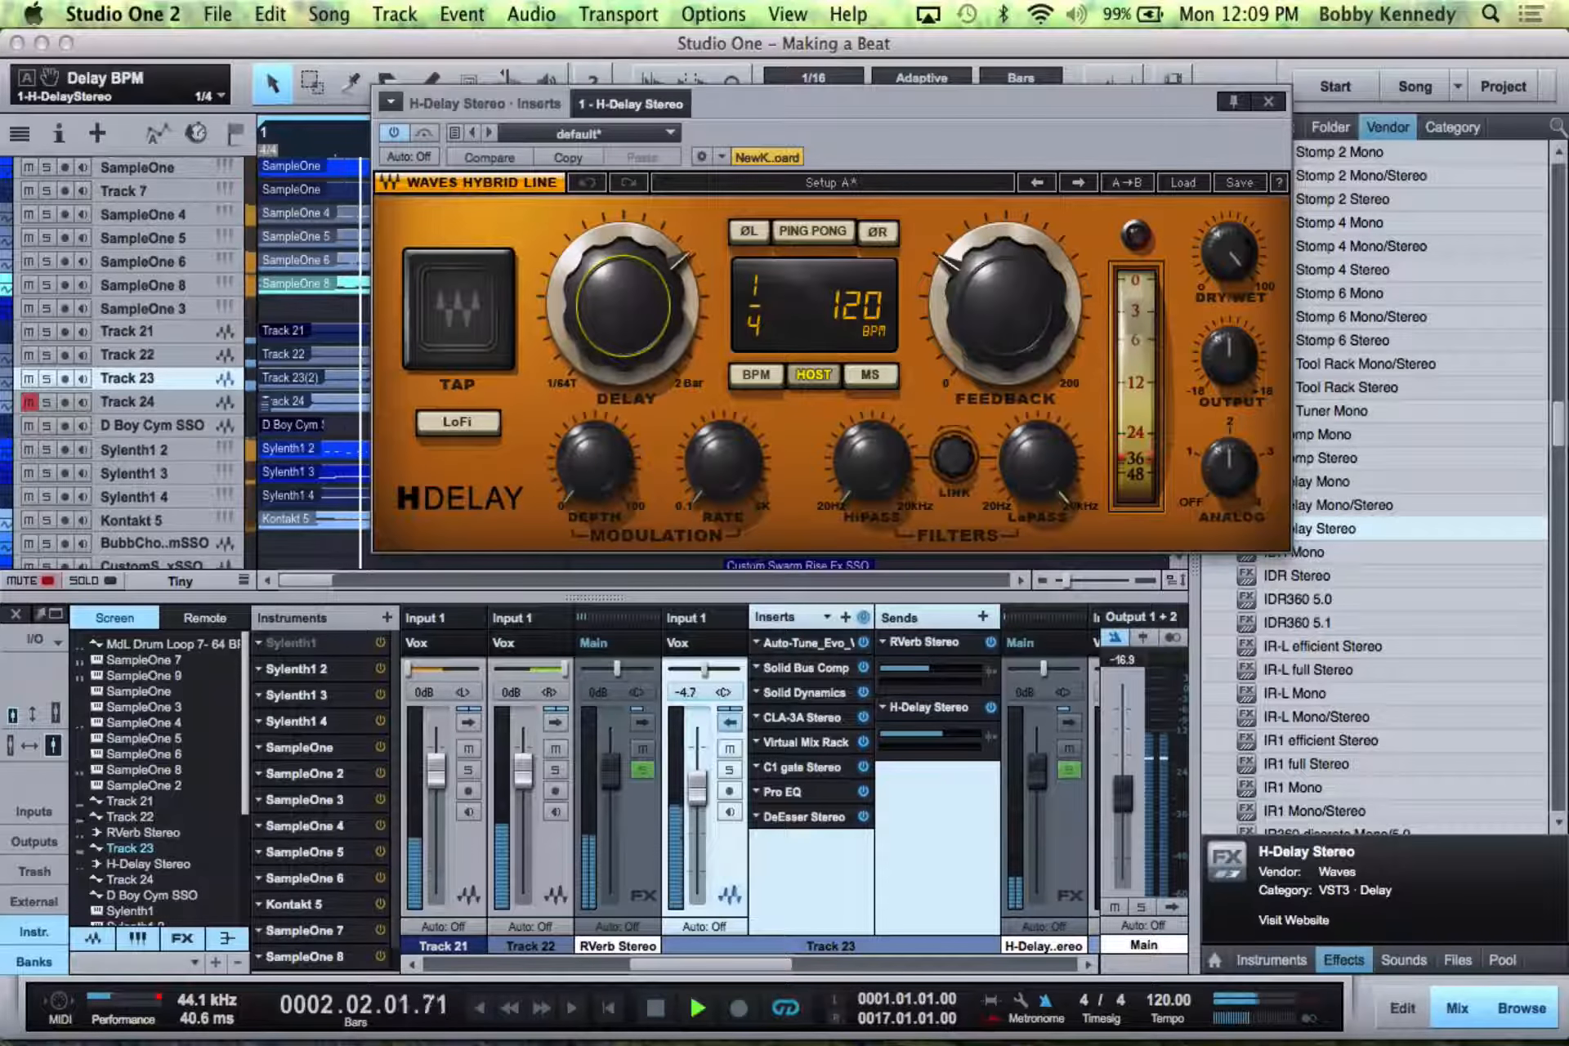
pyautogui.click(829, 233)
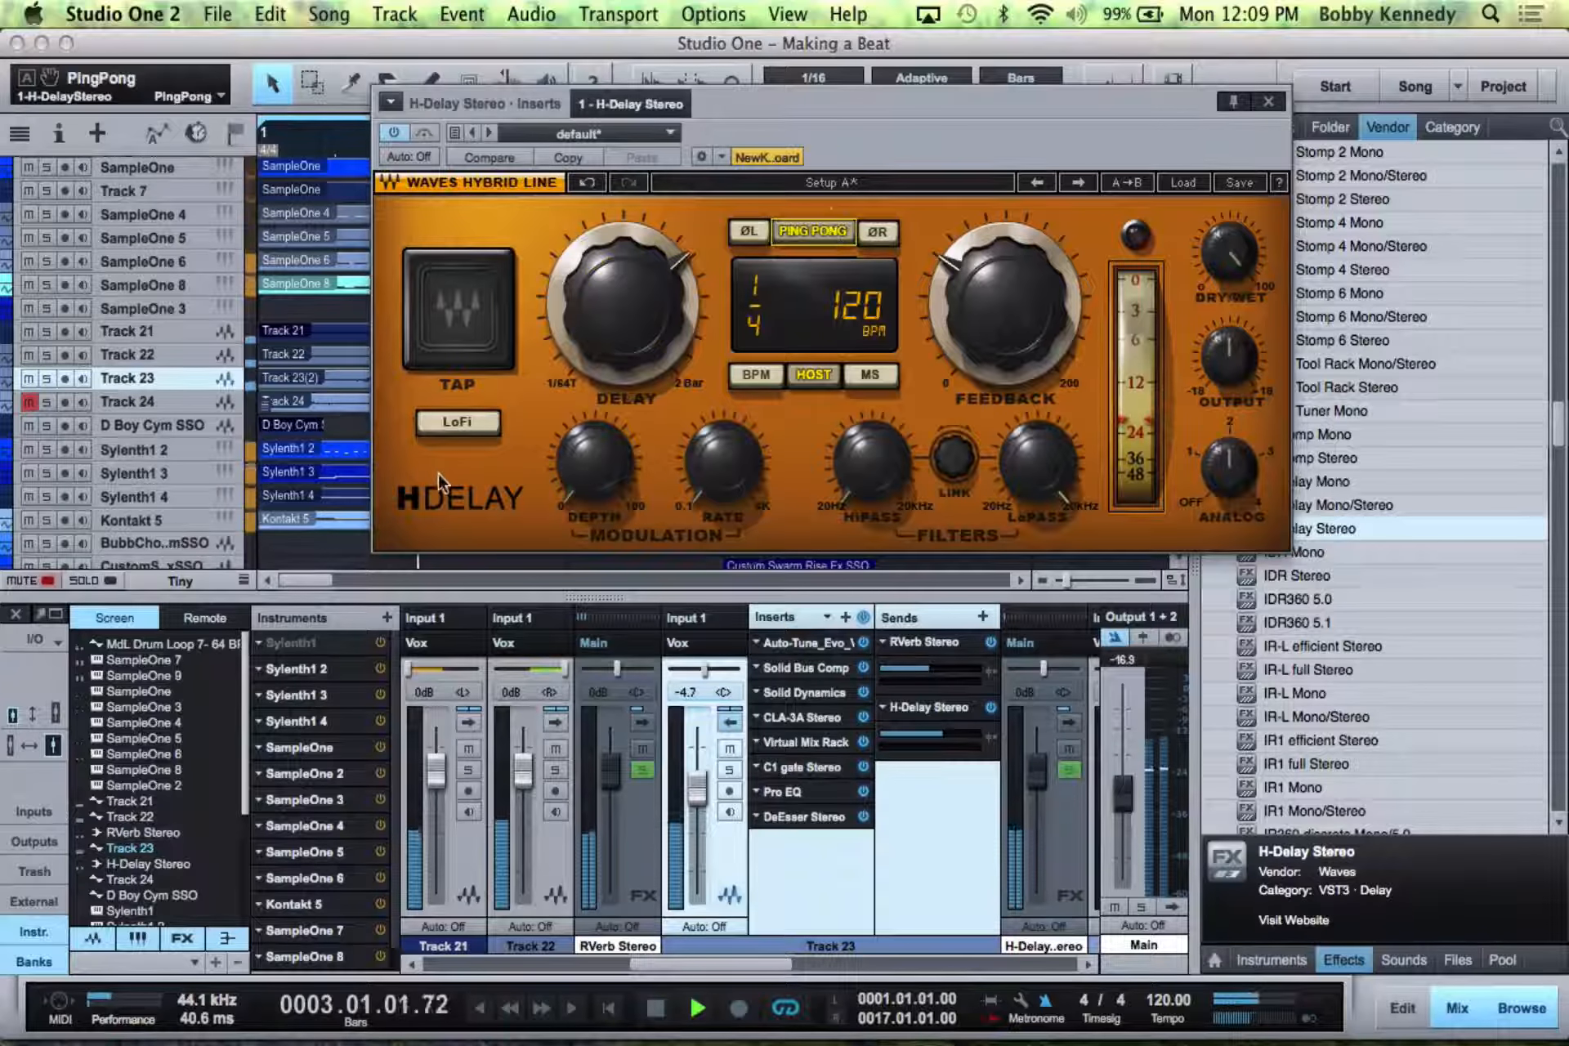
pyautogui.click(457, 422)
pyautogui.moveTo(872, 463); pyautogui.dragTo(871, 445)
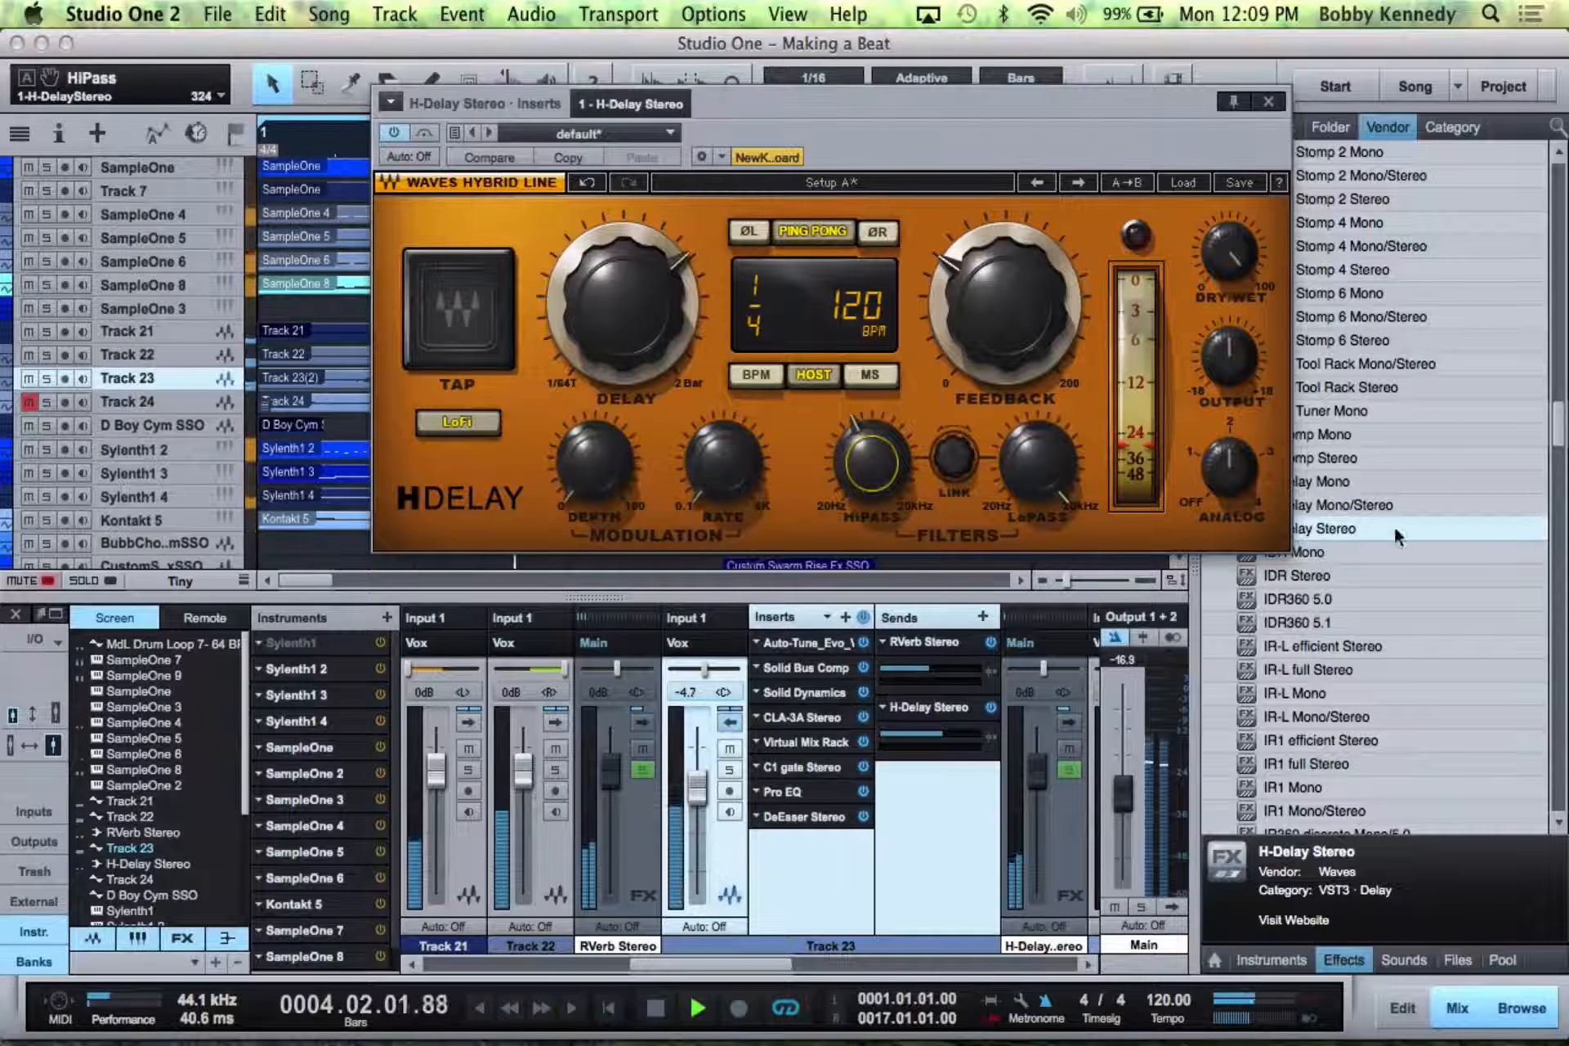
pyautogui.click(1229, 467)
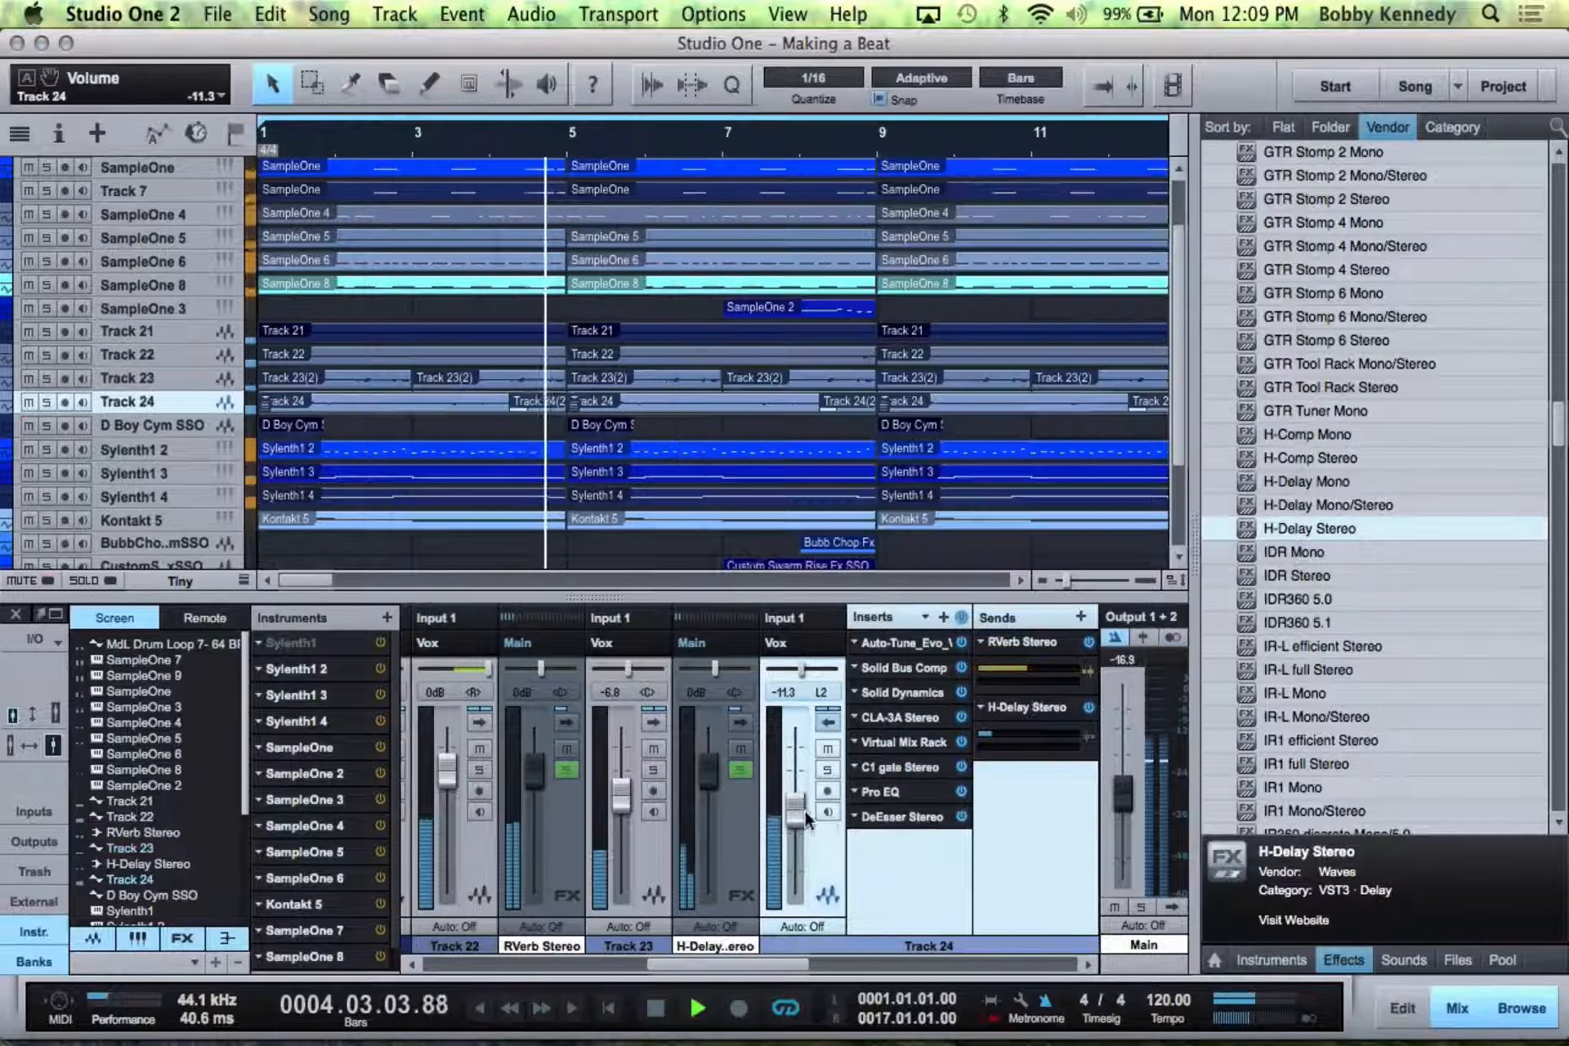
pyautogui.doubleClick(893, 856)
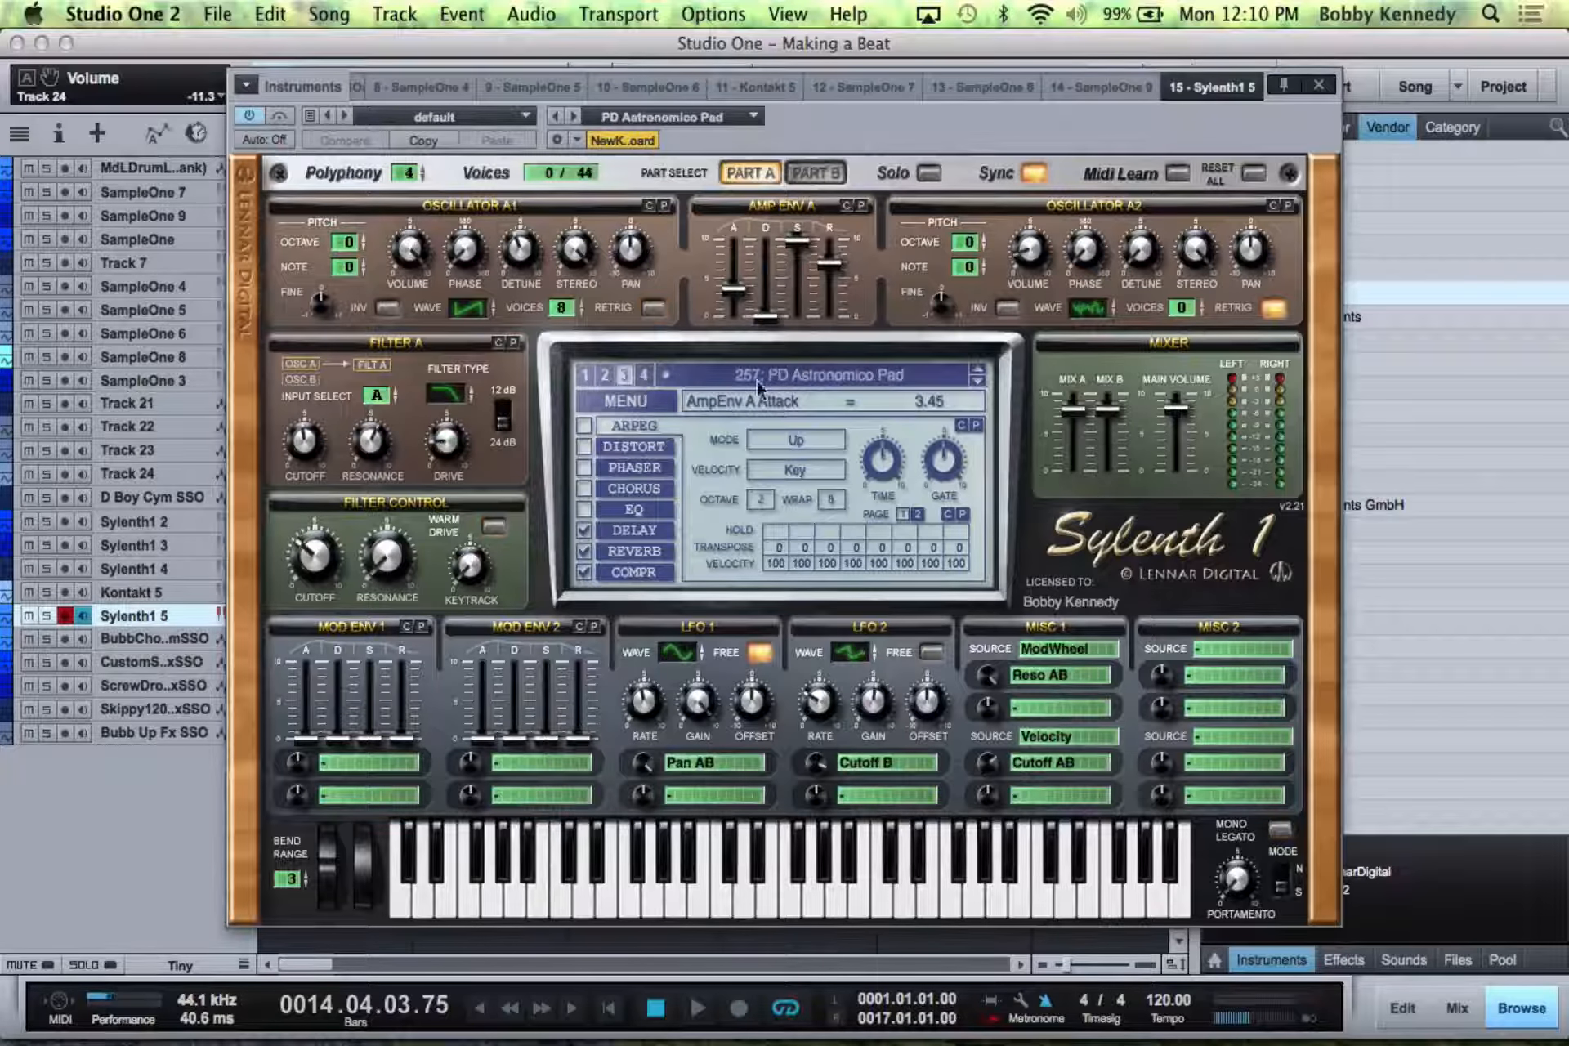
# - Open the preset list of the Sylenth1 5 instrument
pyautogui.click(817, 374)
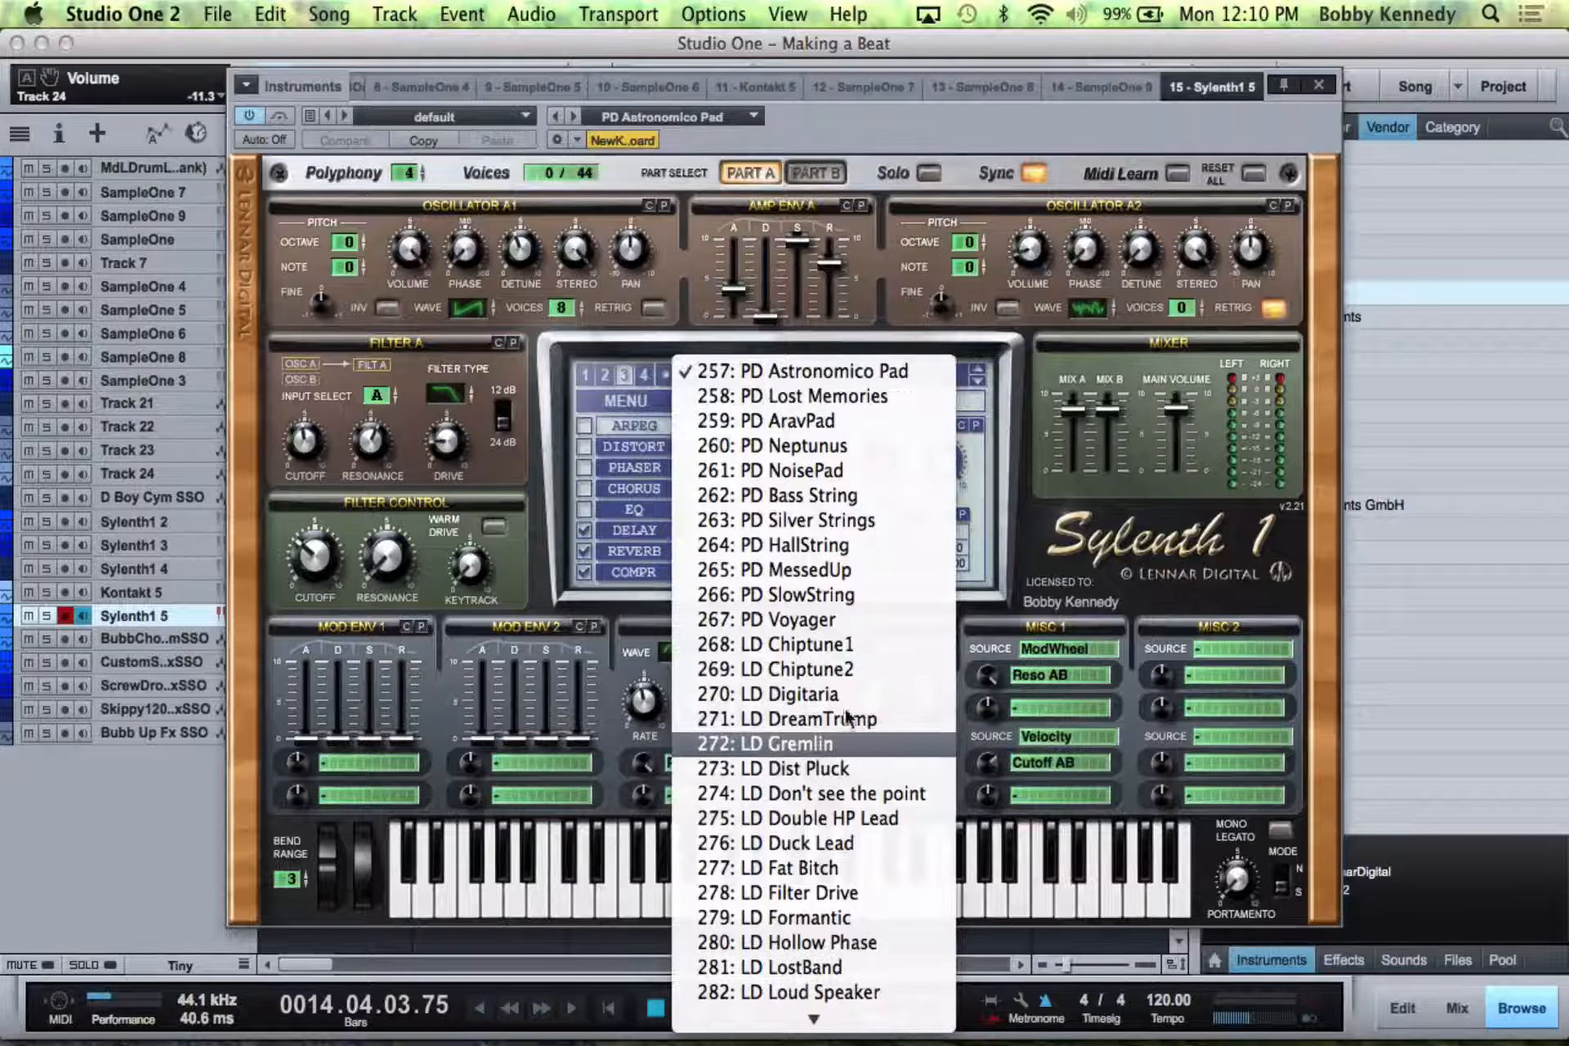